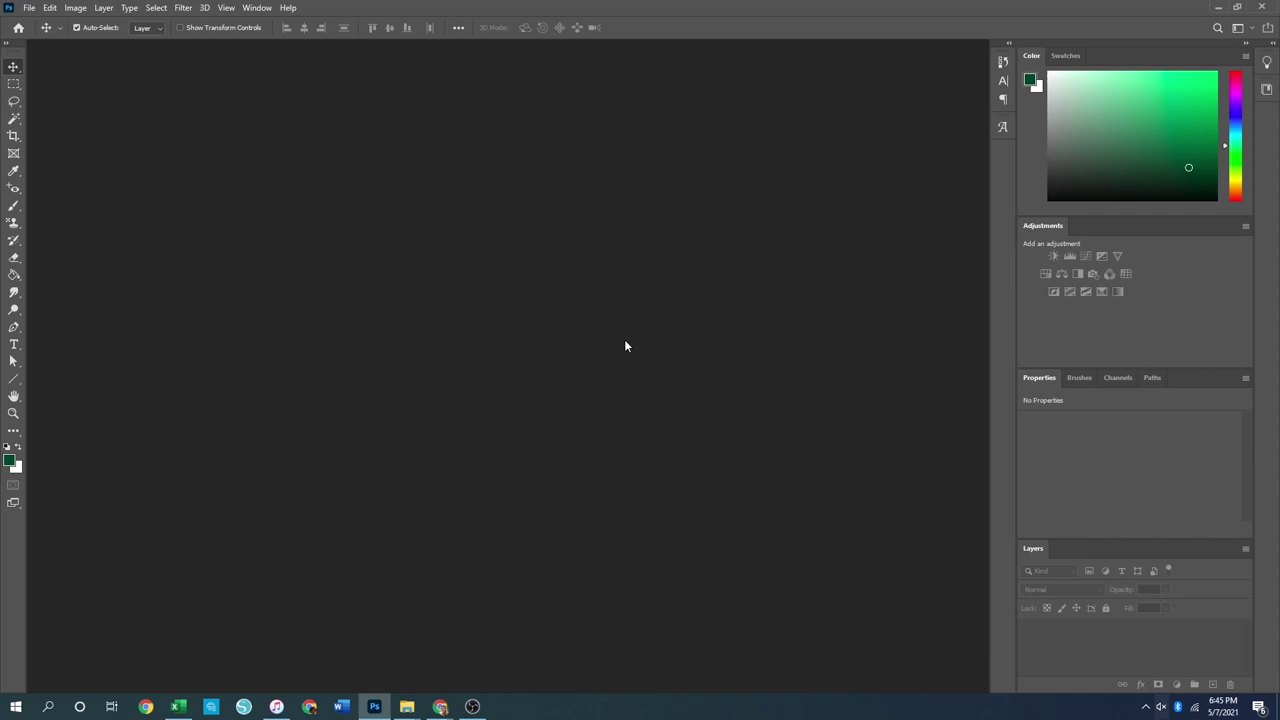
Open Spread #13.jpg from the 13. Spread #13 folder to view the finished layout, and close it
double_click(625, 346)
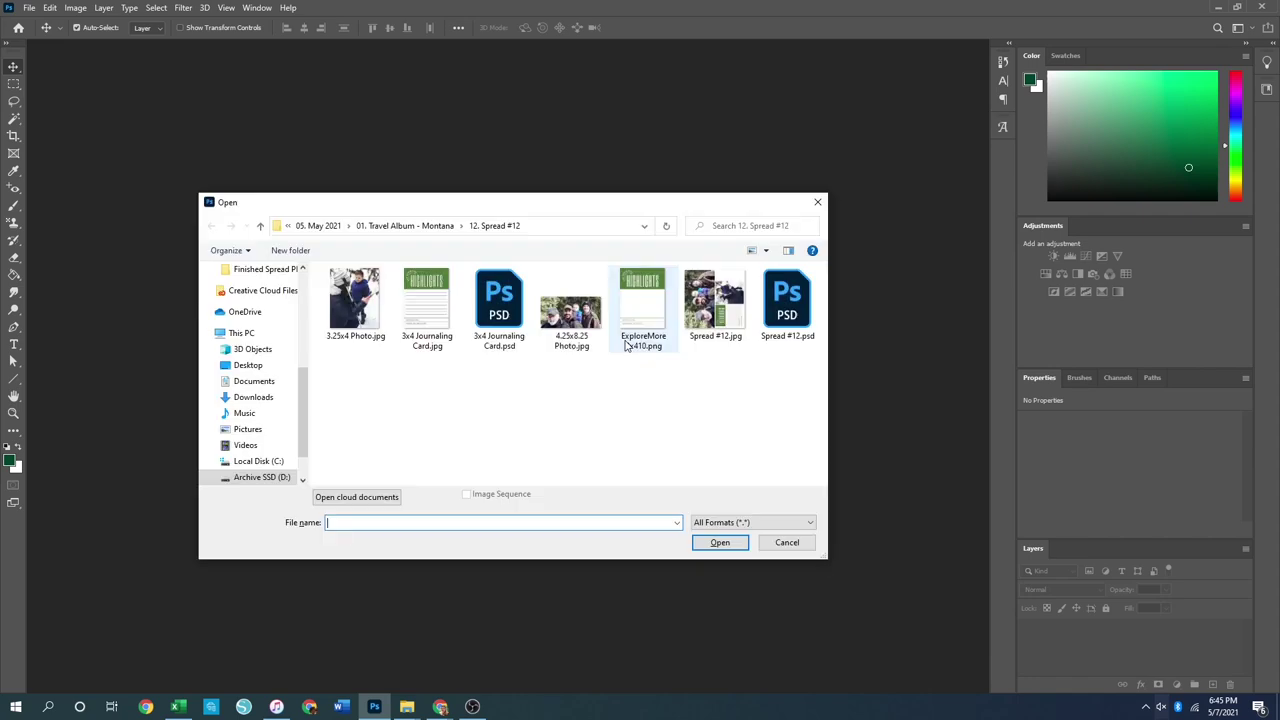
click(407, 227)
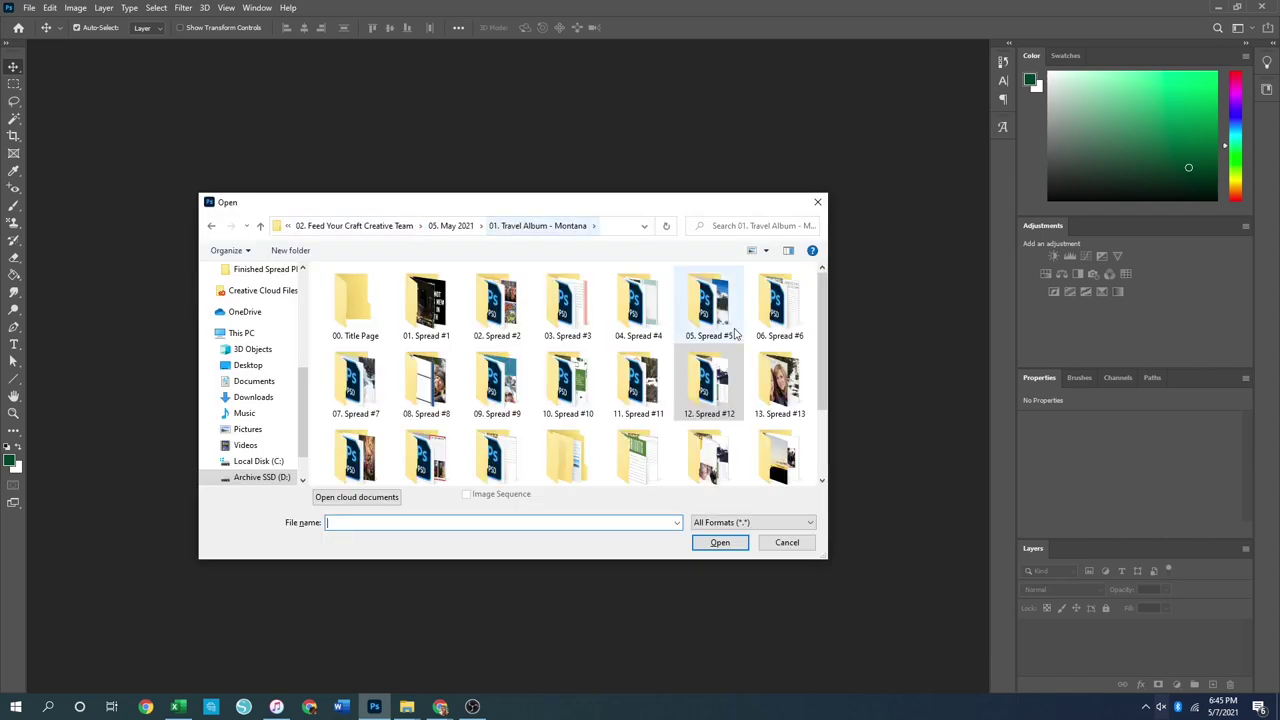
double_click(781, 385)
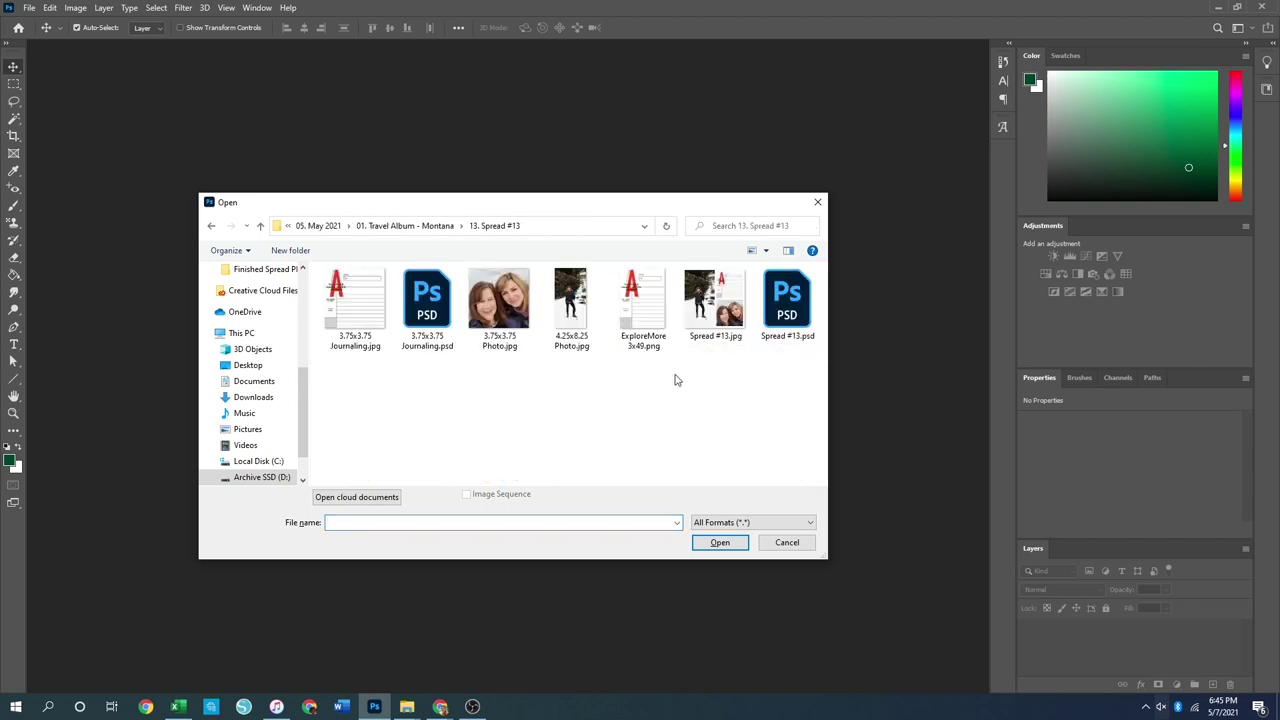
double_click(716, 305)
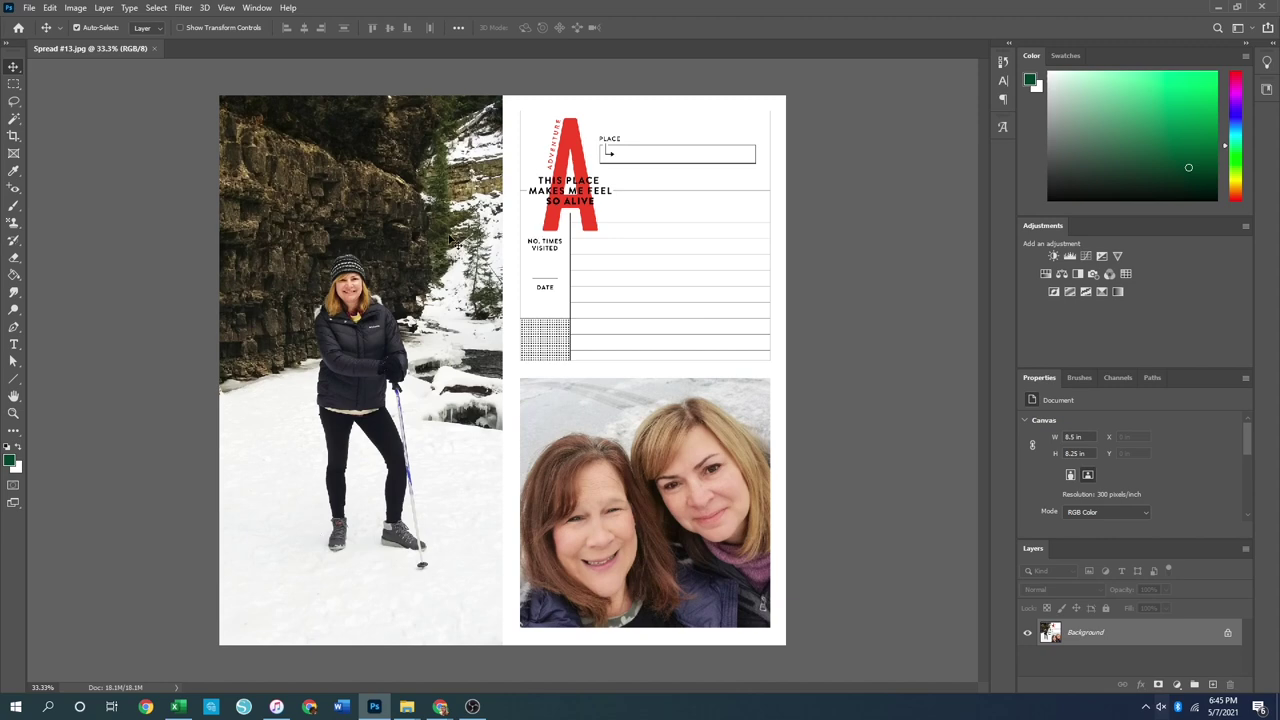
click(156, 48)
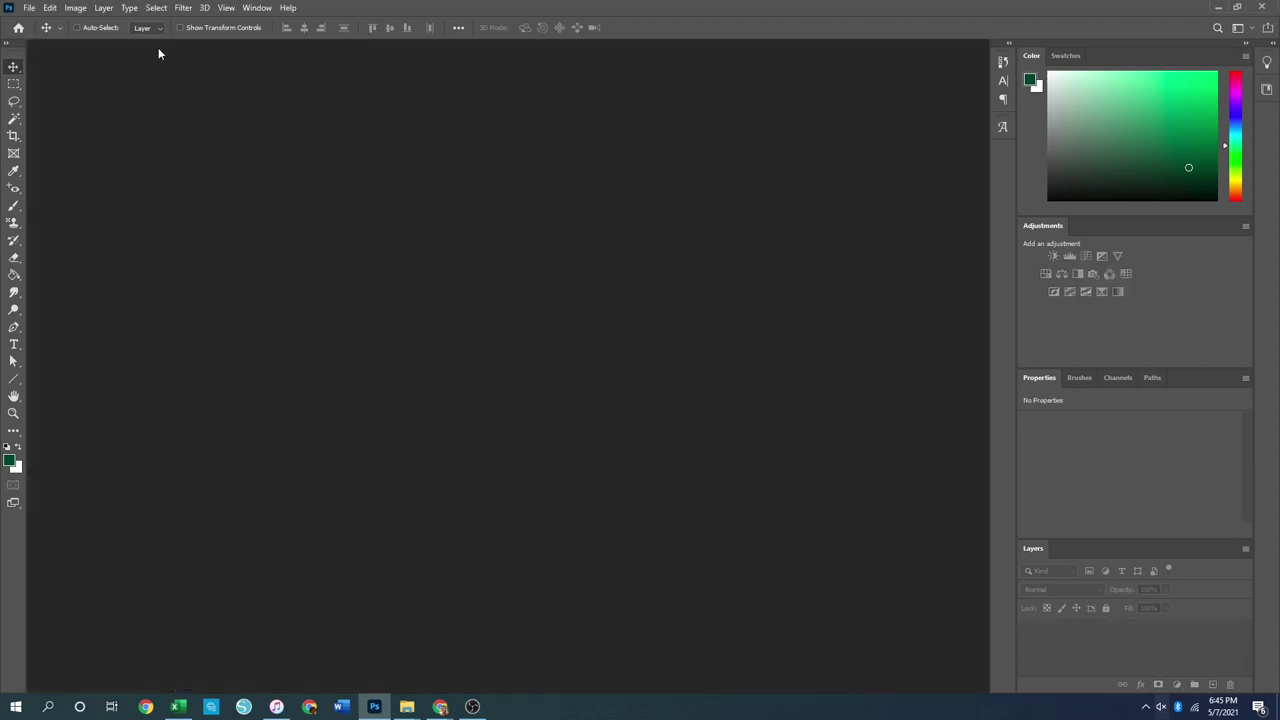
Open the layered file Spread #13.psd and display the rulers
key(ctrl+o)
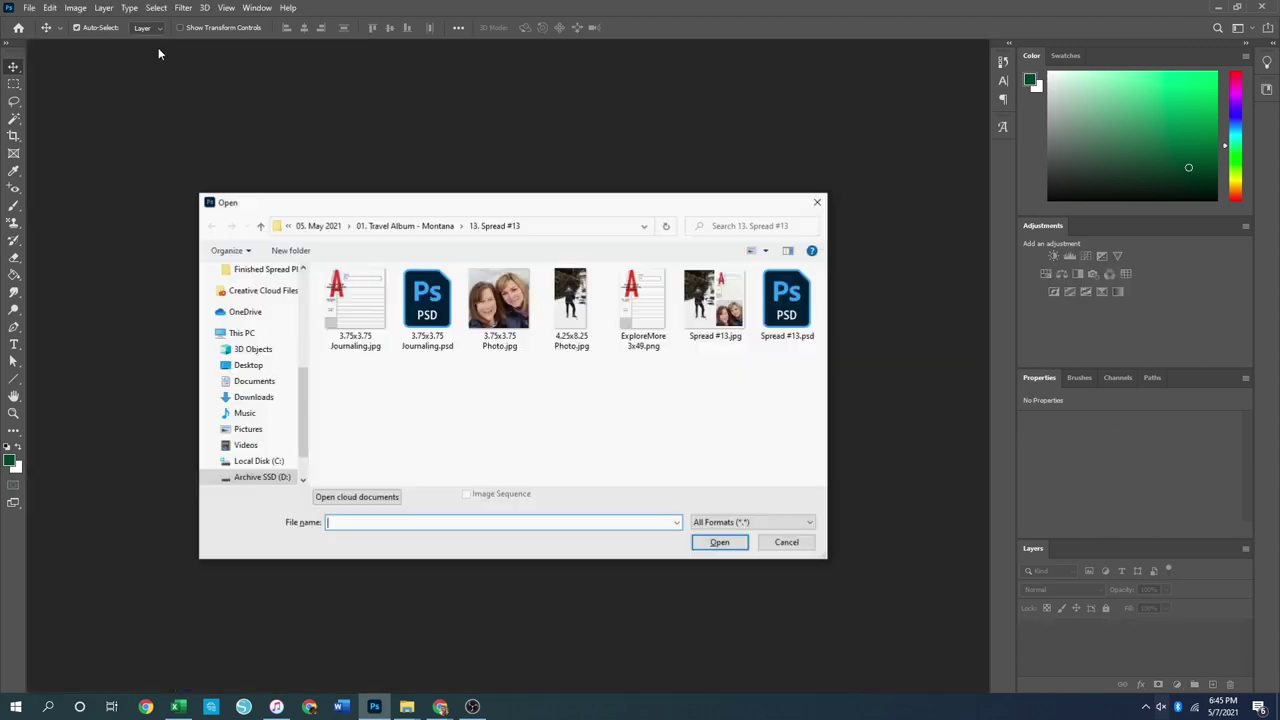
double_click(780, 305)
key(ctrl)
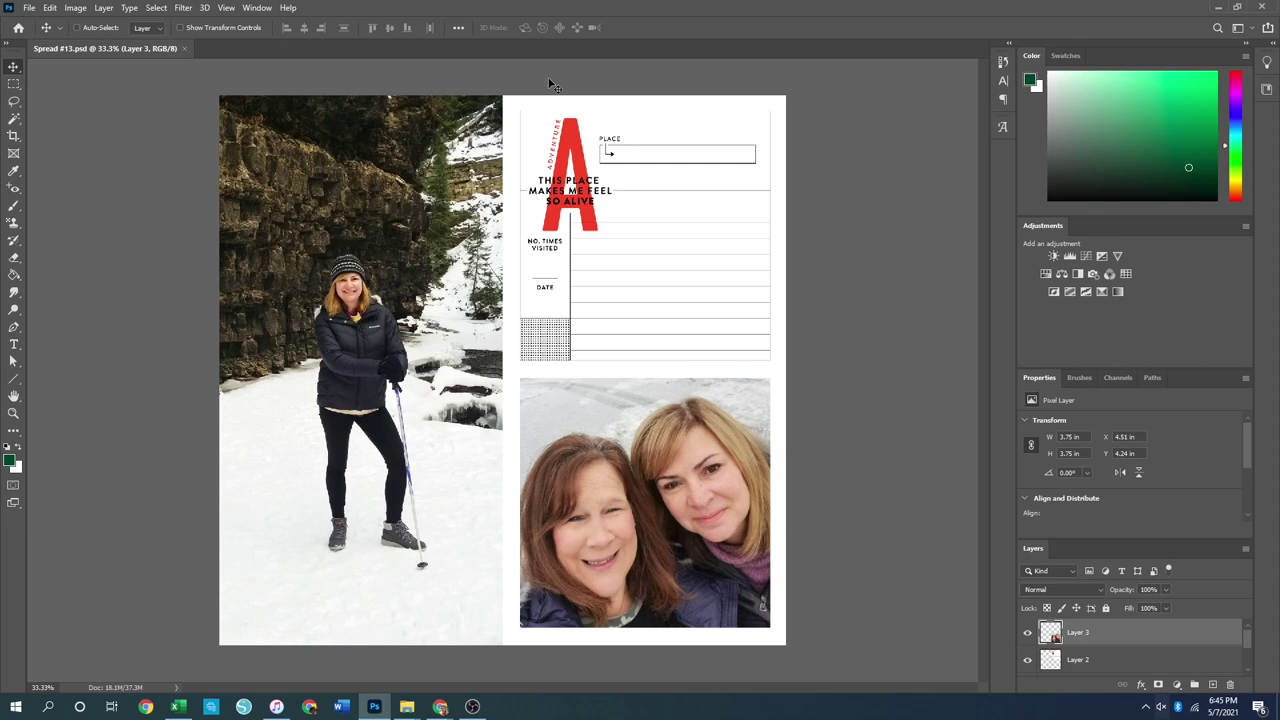
key(ctrl+r)
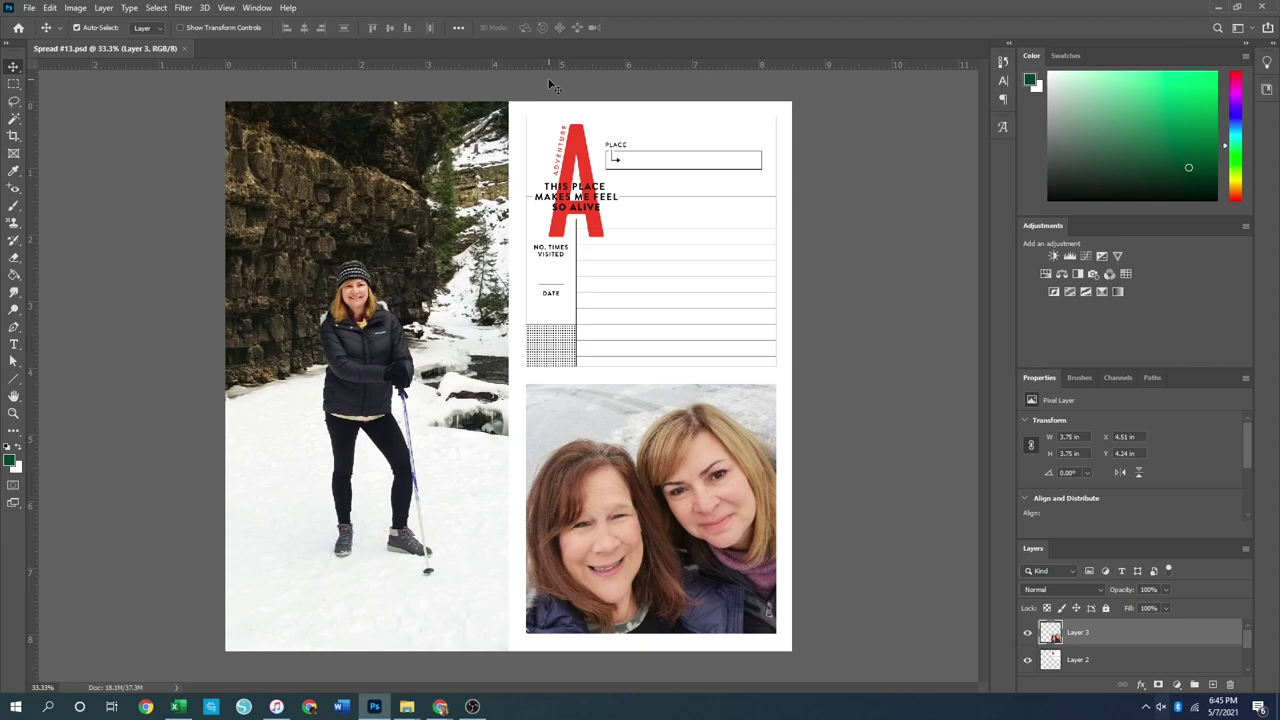
click(227, 8)
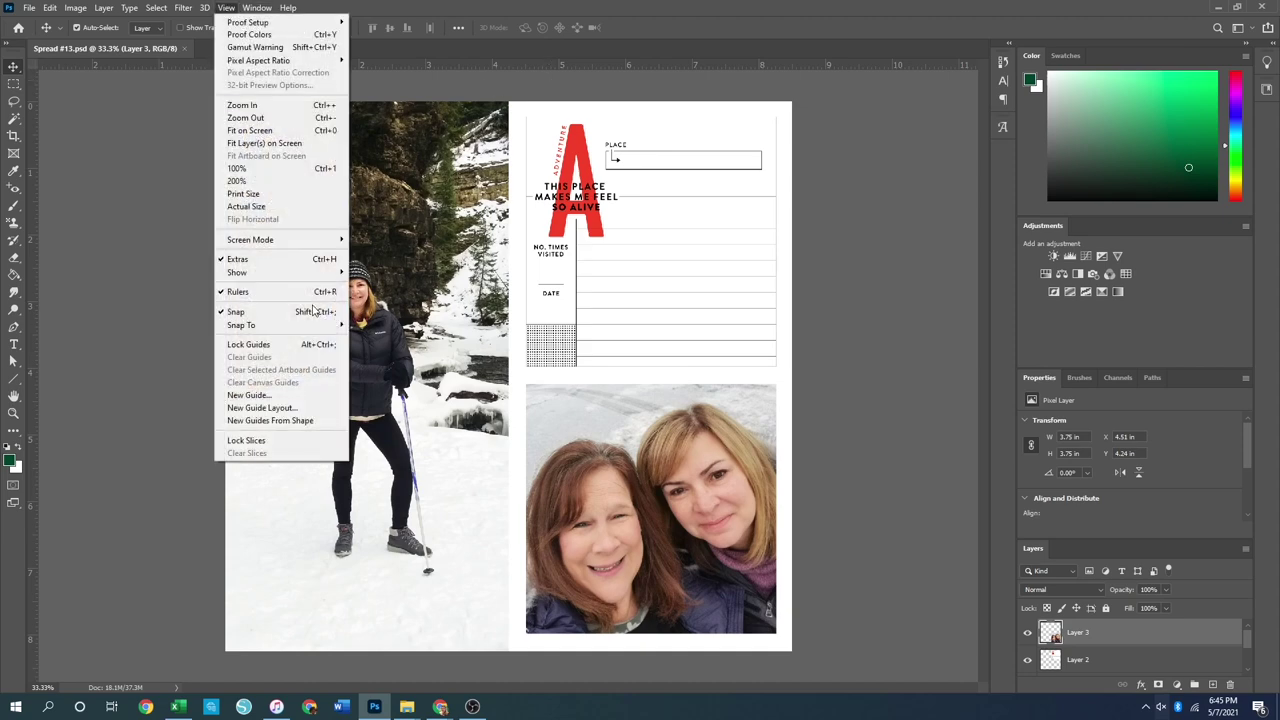
click(890, 326)
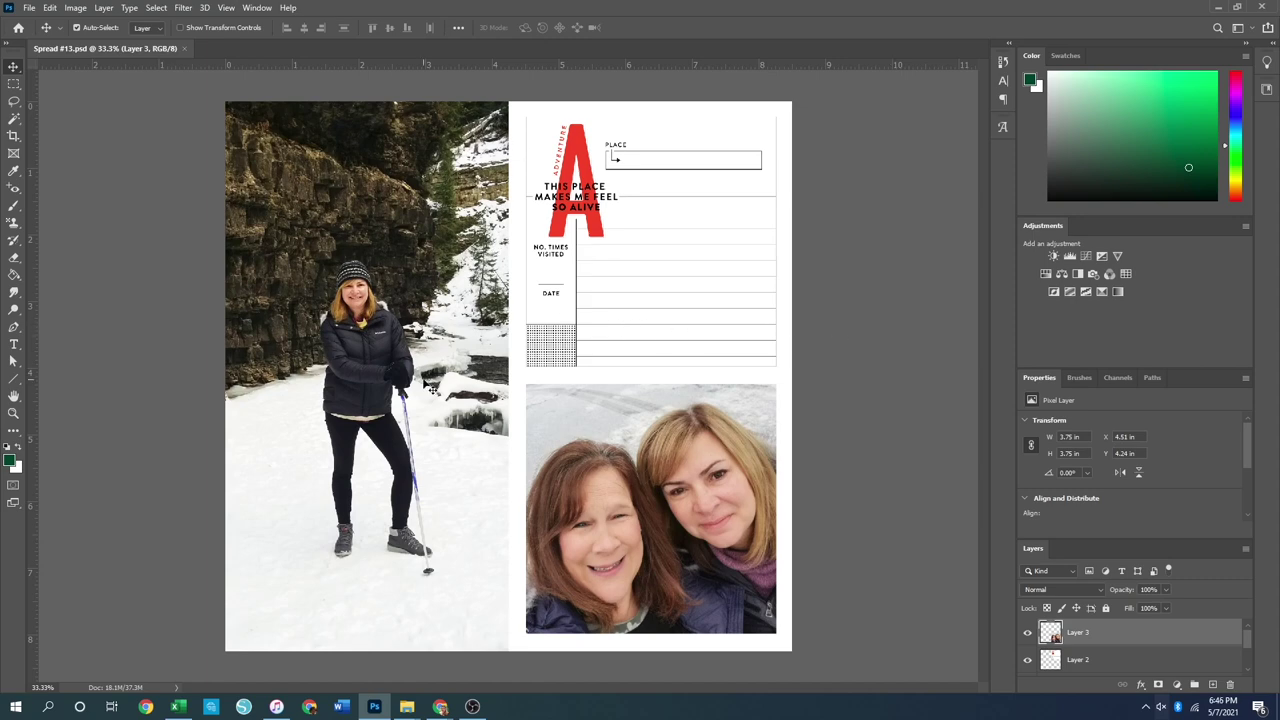
Examine the dimensions of the tall photo, the square photo and the journaling card in the spread
click(424, 382)
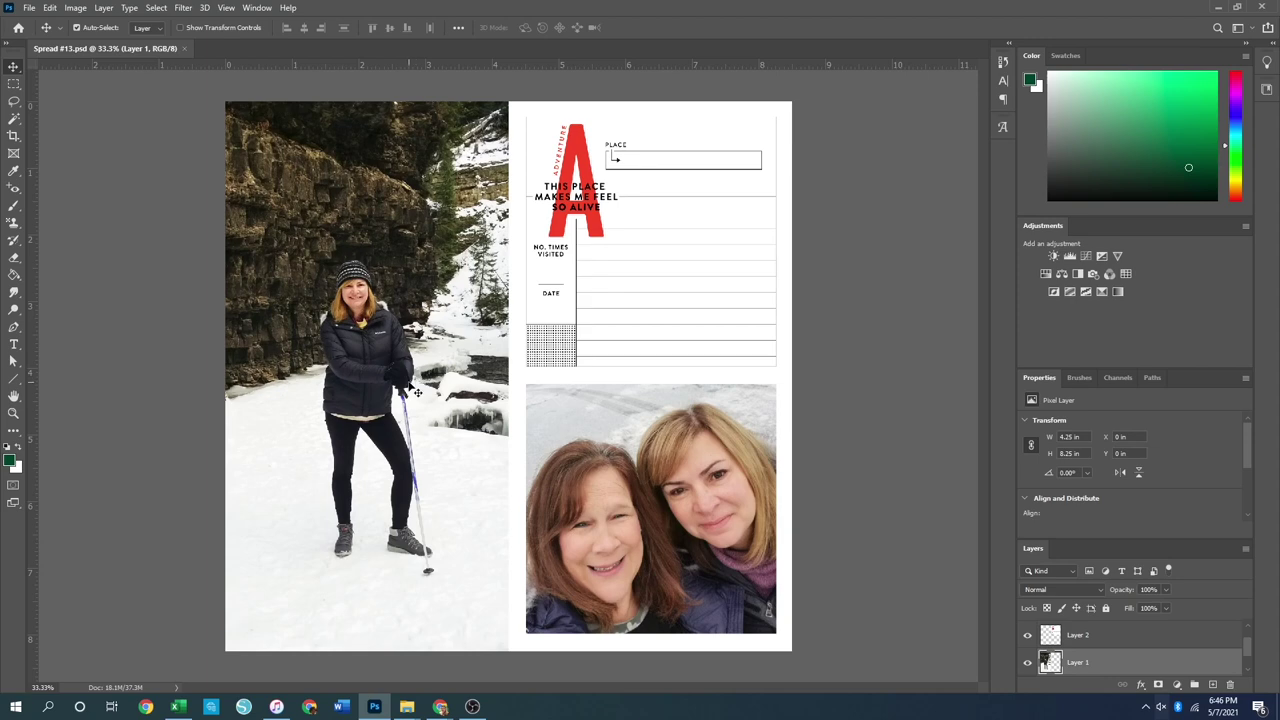
click(684, 524)
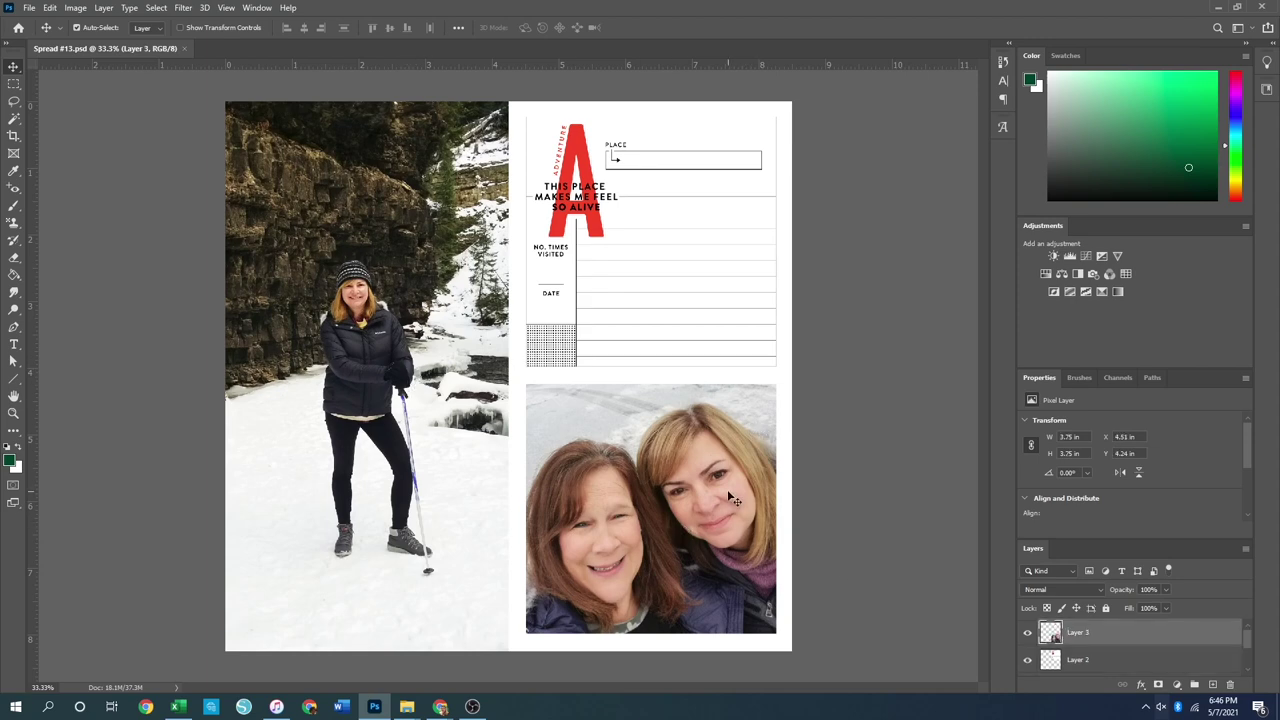
click(653, 265)
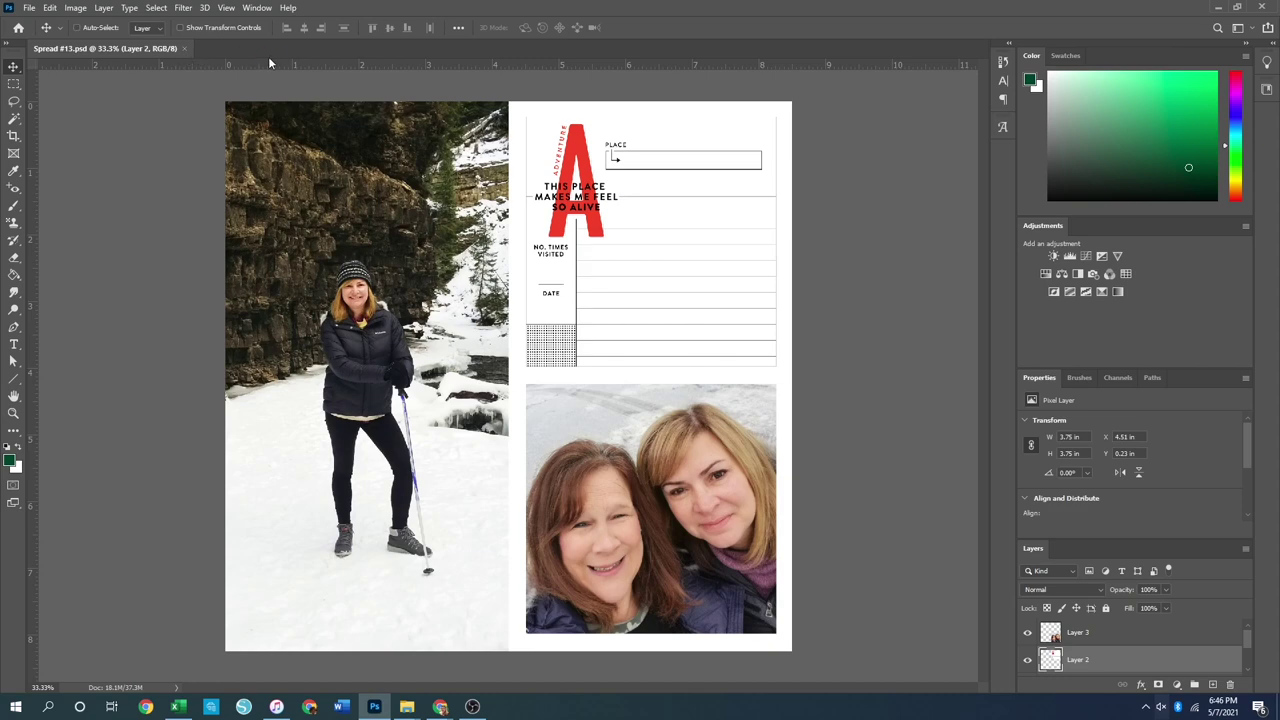
Open ExploreMore 3x49.png and create a blank 3.75 x 3.75 inch document at 300 pixels/inch in RGB Color
key(ctrl+o)
double_click(643, 302)
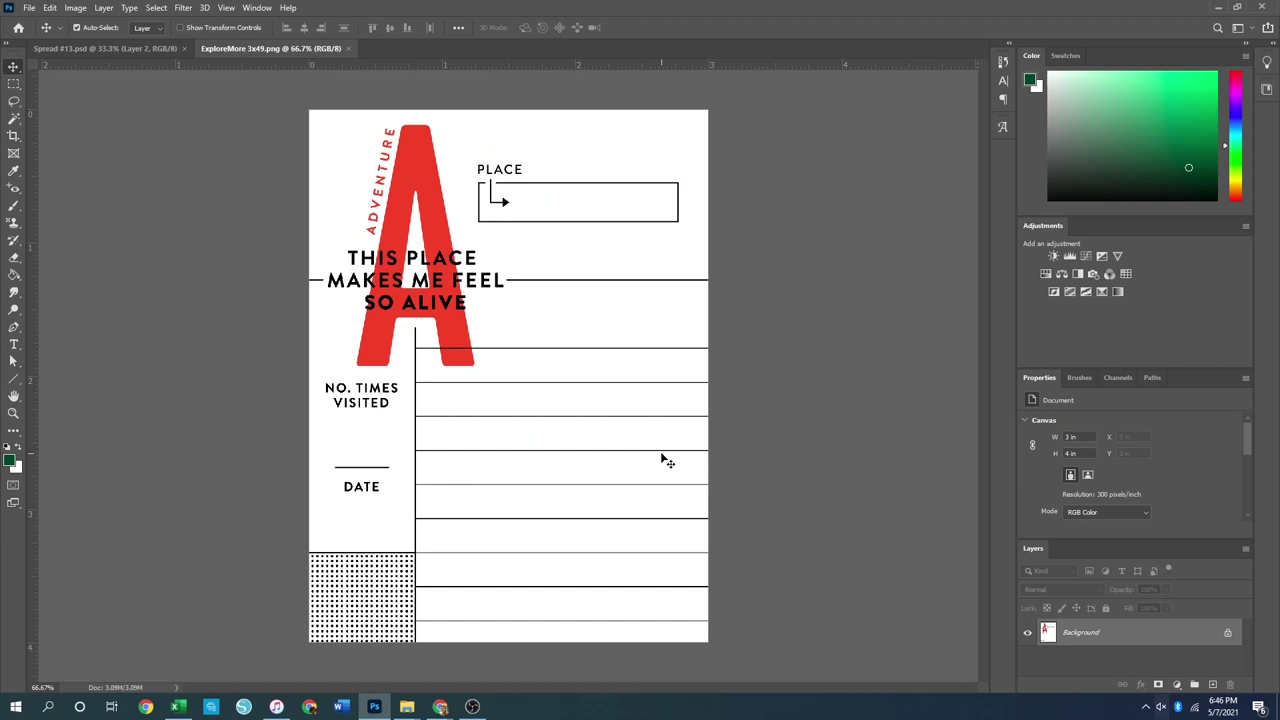
key(ctrl+n)
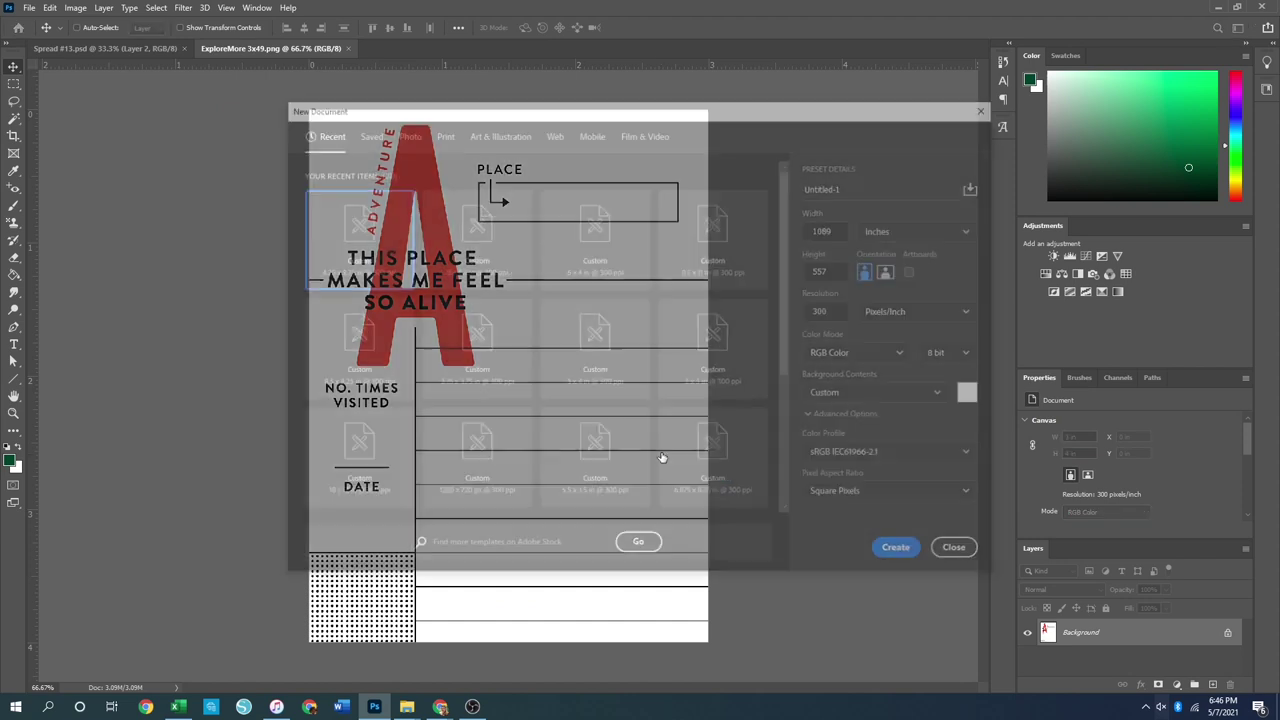
click(625, 385)
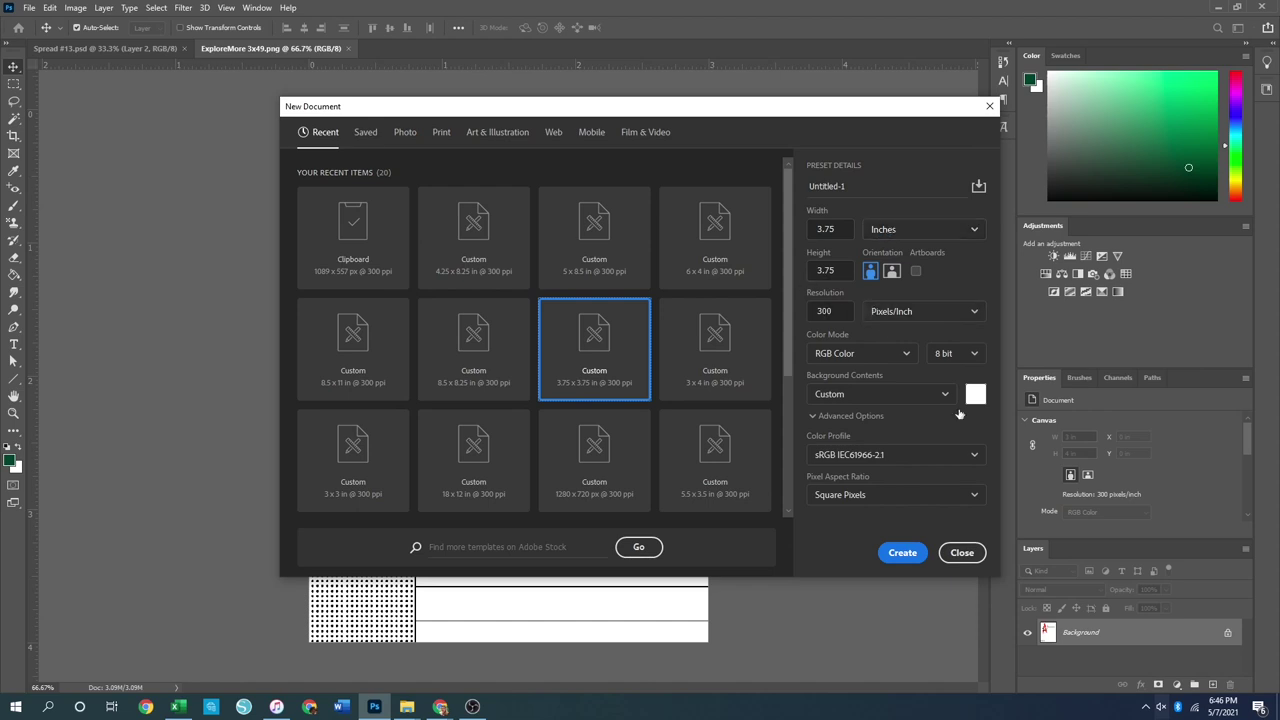
click(903, 556)
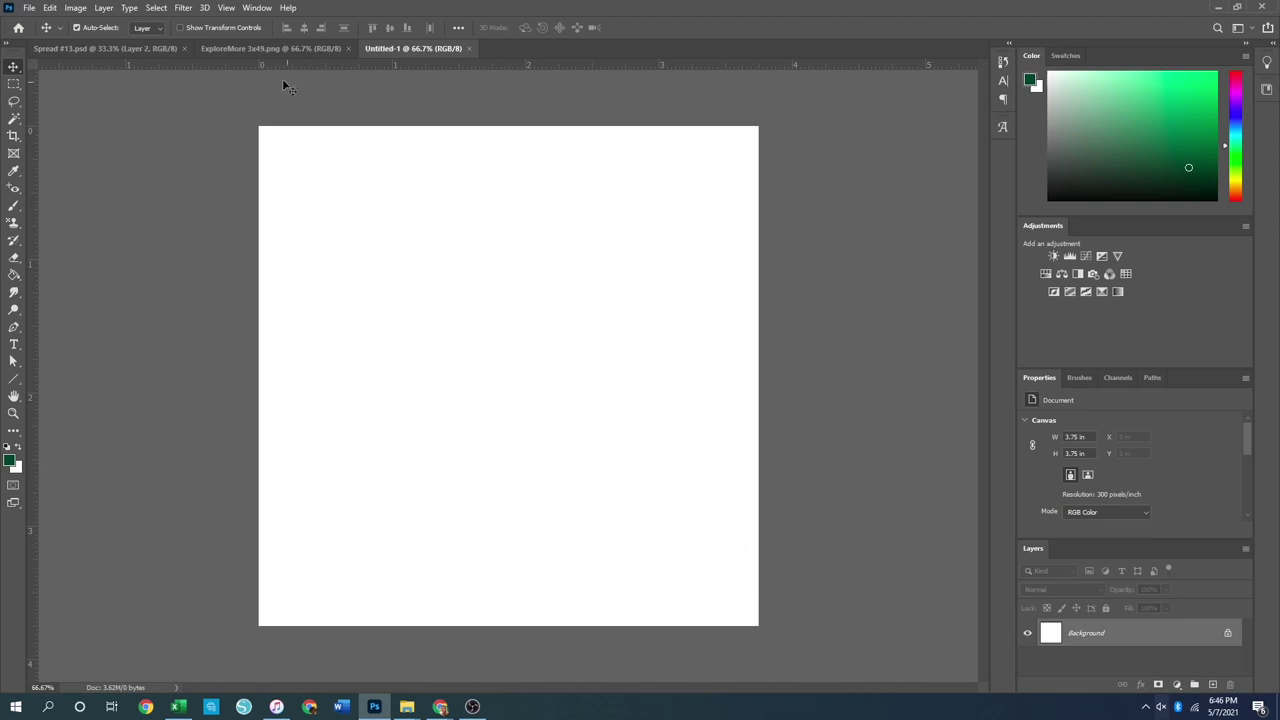
Try placing the full ExploreMore journaling card against the left edge of the blank square document, and delete the pasted layer
click(125, 49)
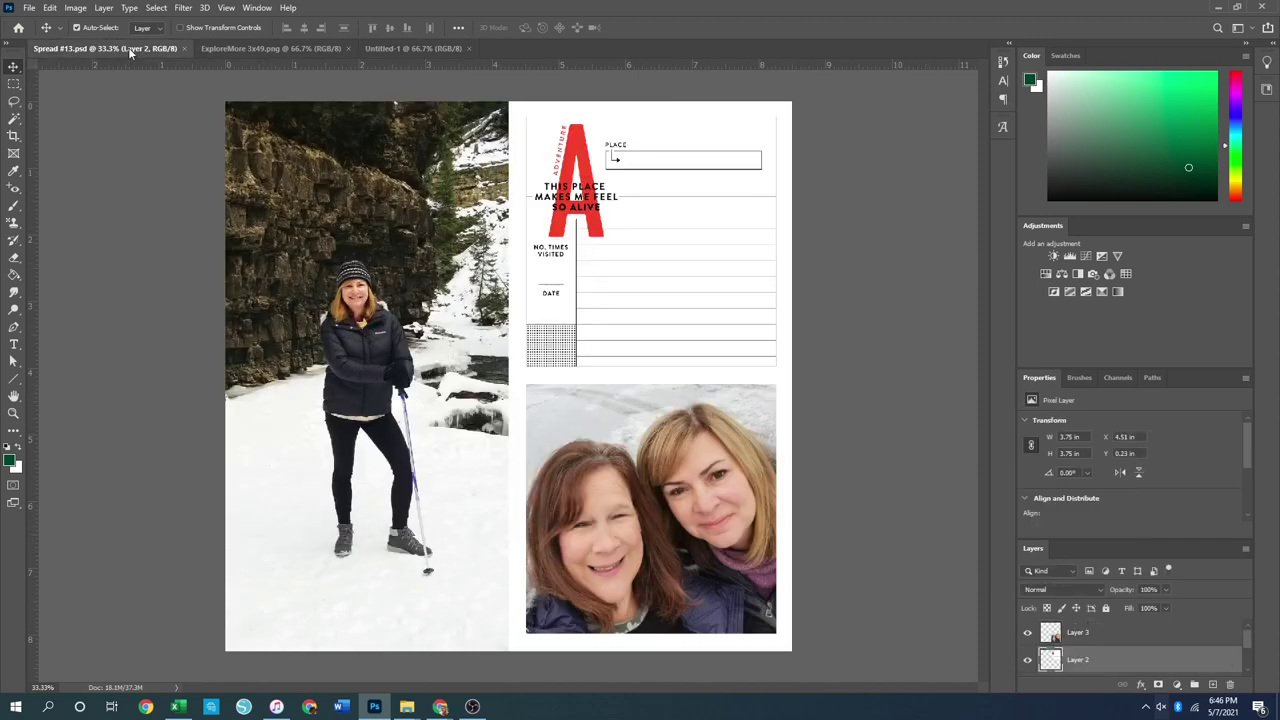
click(322, 48)
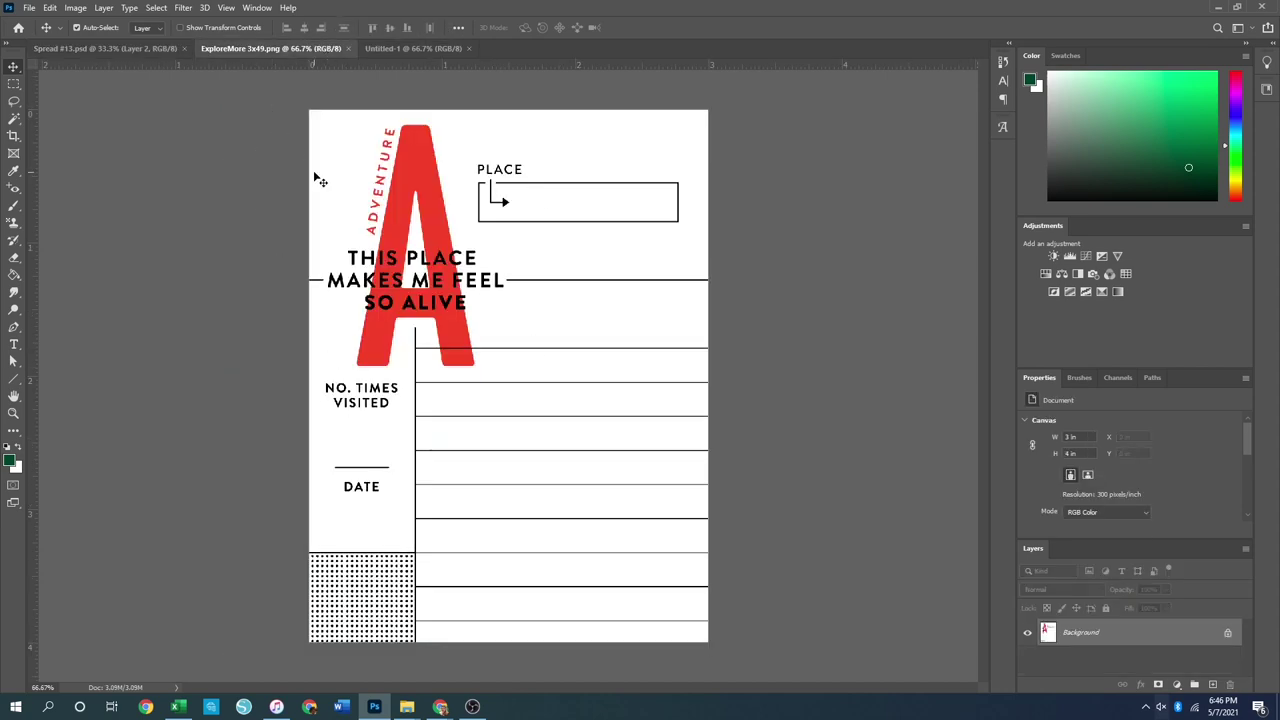
click(407, 48)
key(ctrl+v)
drag(571, 380, 508, 384)
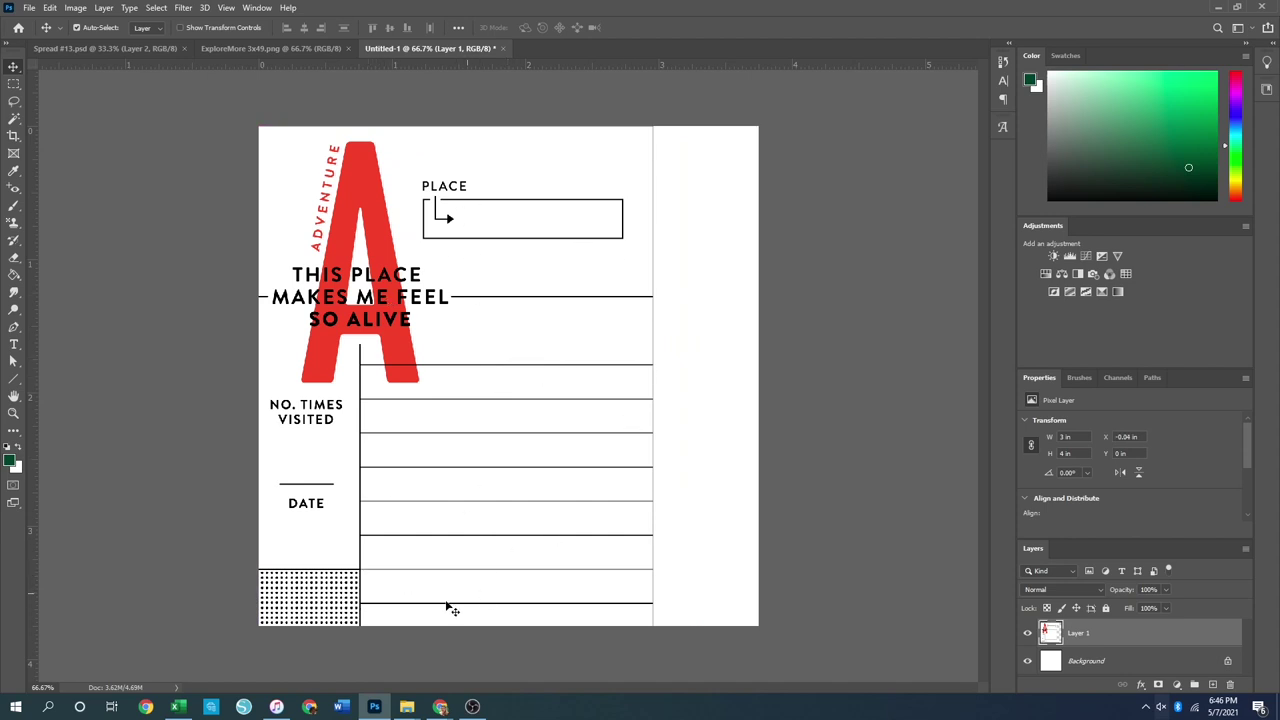
drag(455, 470, 455, 465)
click(98, 47)
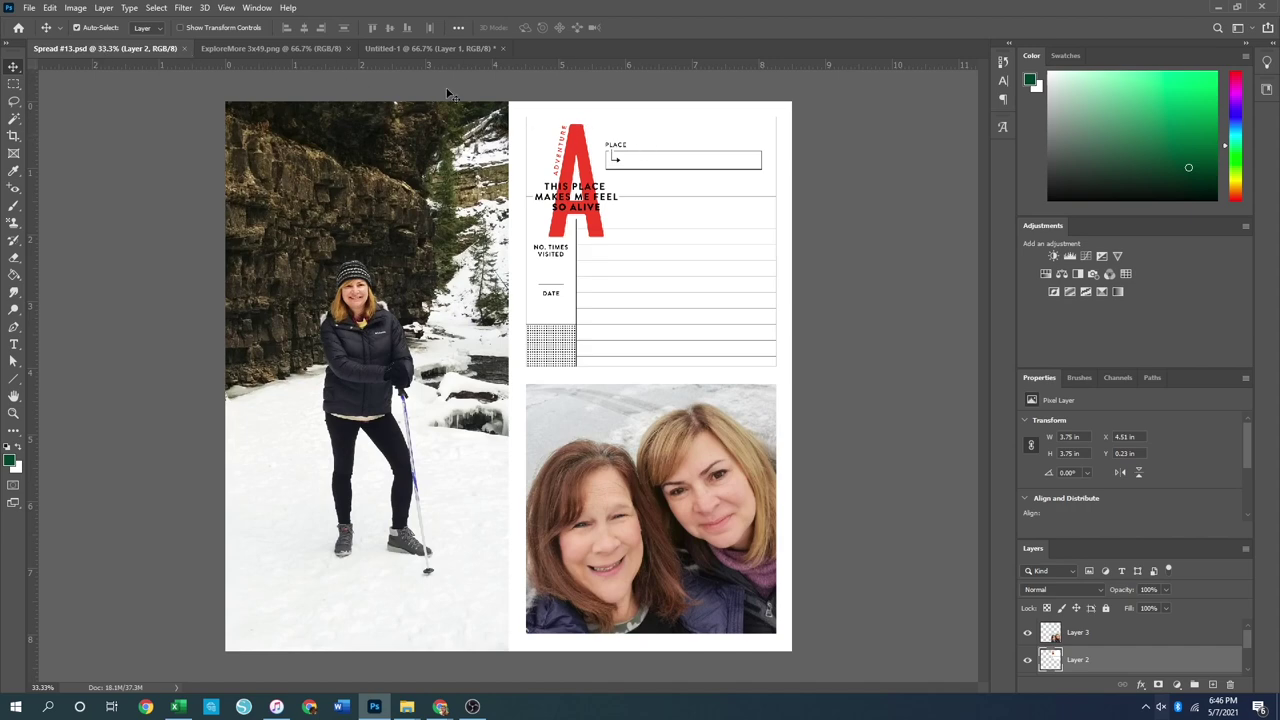
click(419, 47)
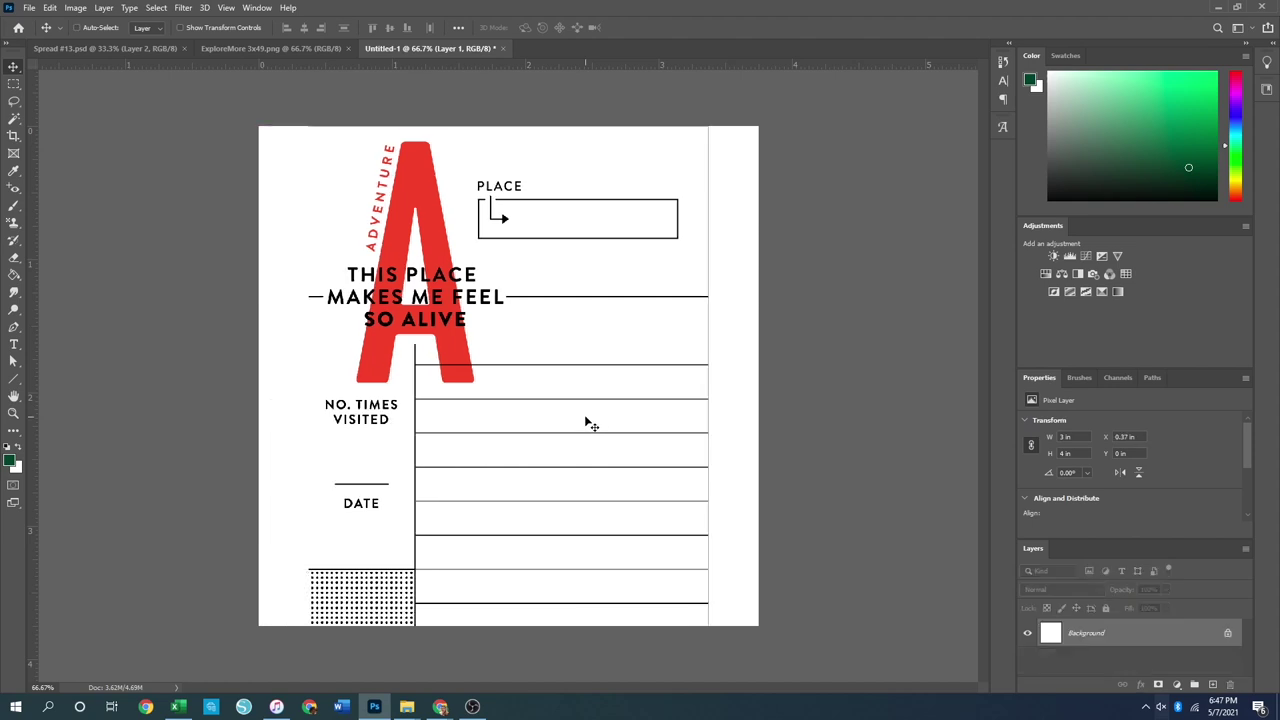
key(Delete)
Cut the PLACE label and box from the ExploreMore card onto its own layer and hide that layer
click(226, 47)
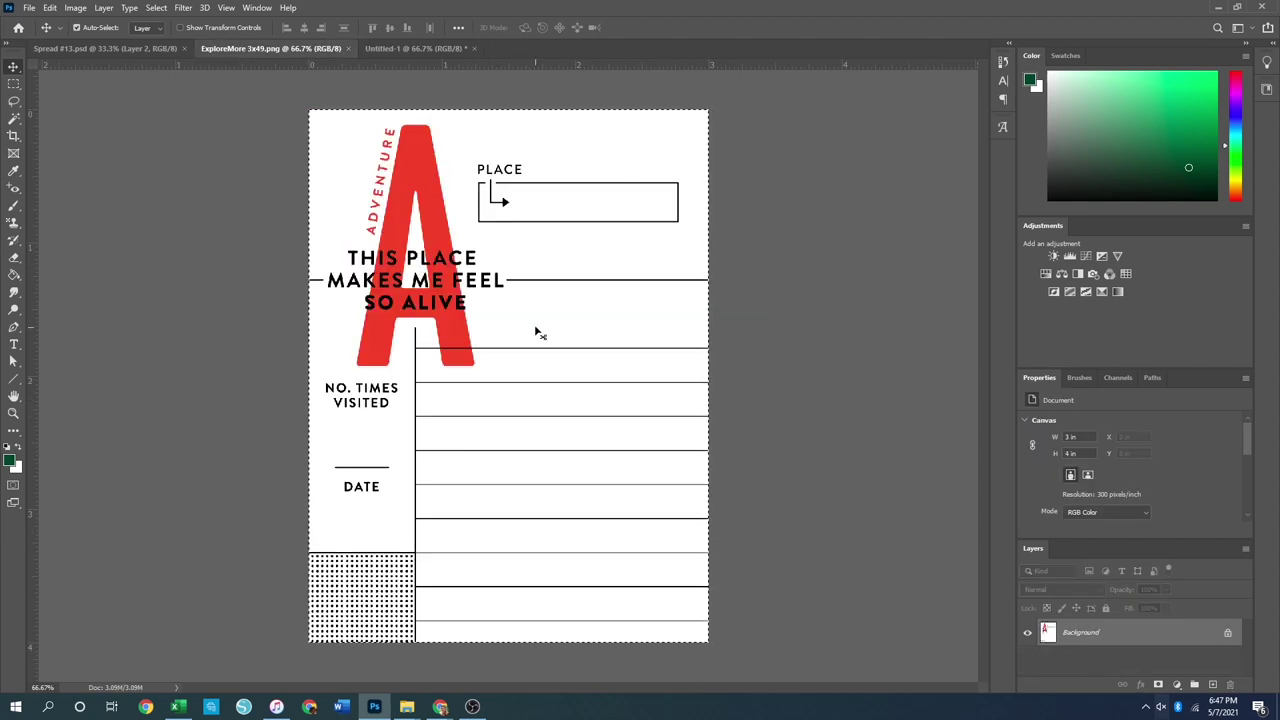
click(13, 83)
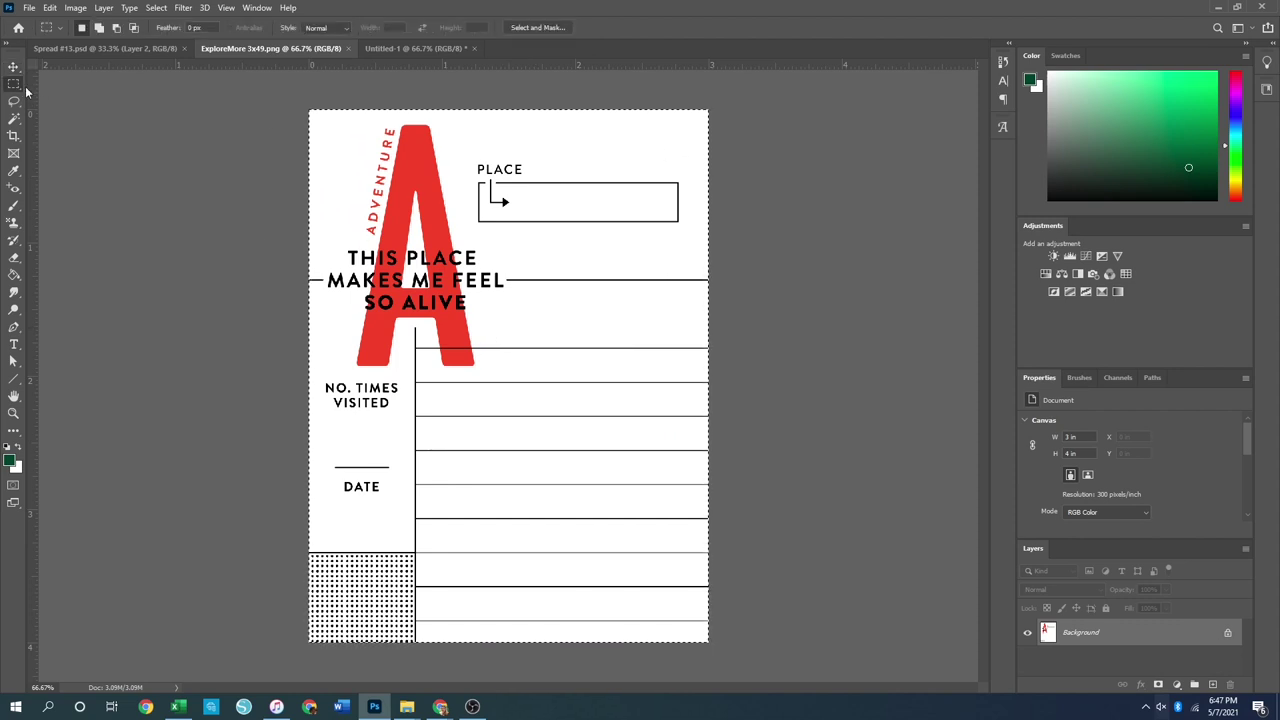
click(476, 170)
drag(461, 157, 693, 232)
right_click(566, 209)
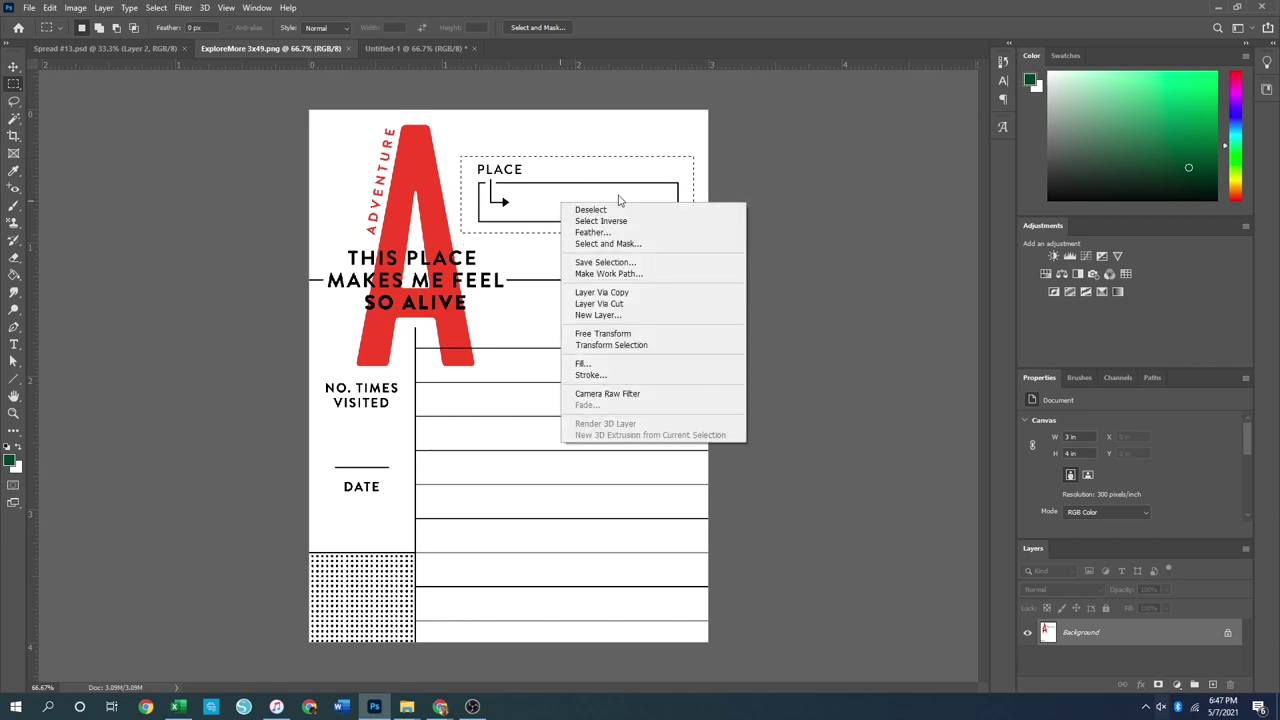
click(657, 304)
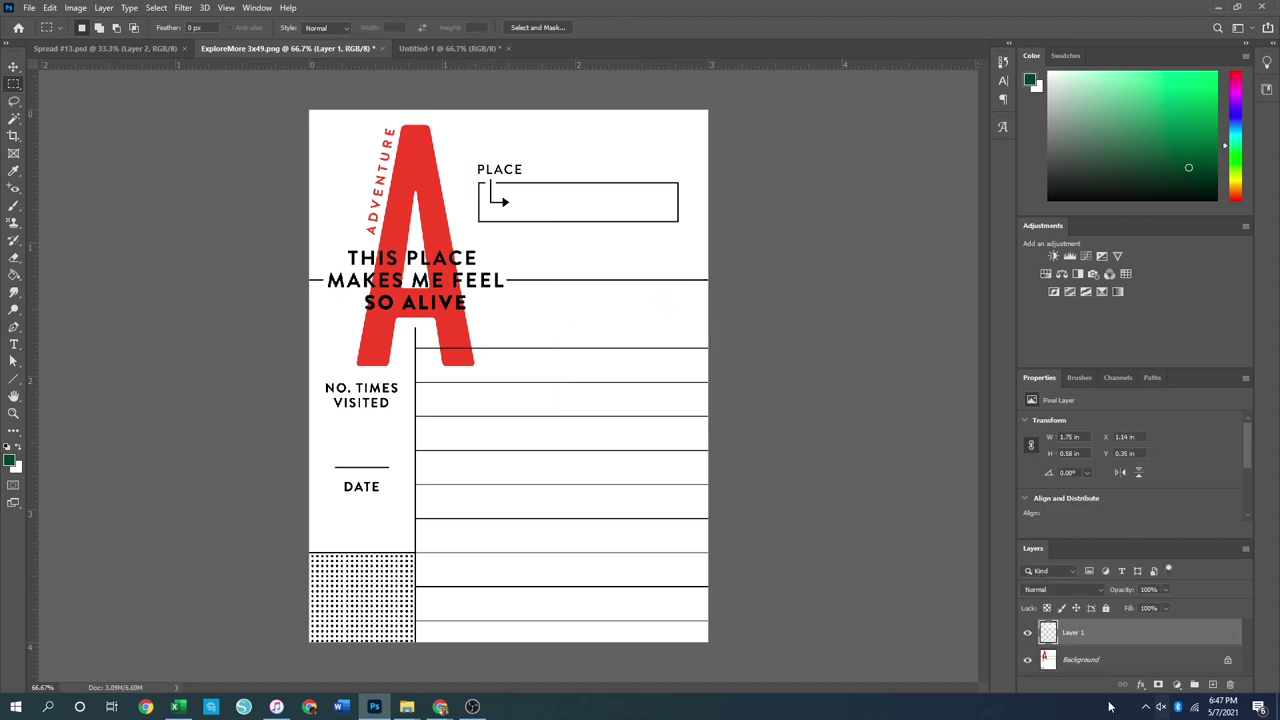
click(1027, 633)
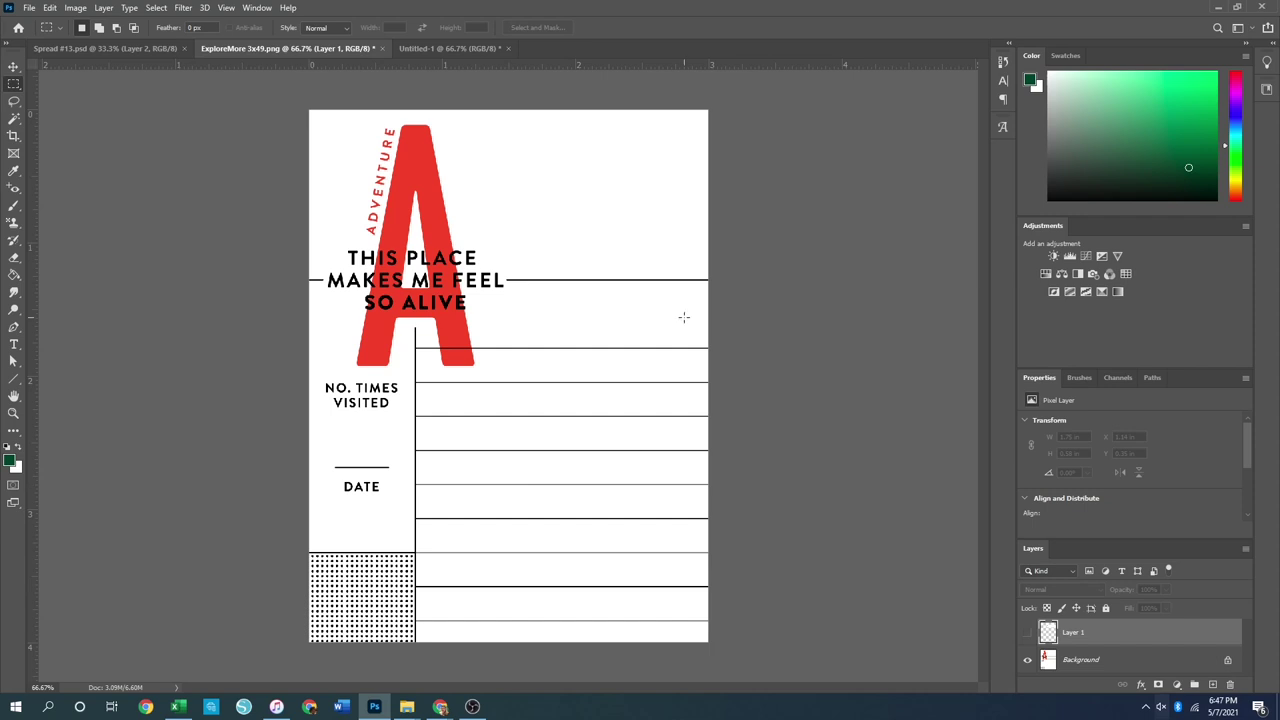
Copy the card's entire Background layer, without the PLACE box, and paste it into the blank square document
click(1055, 660)
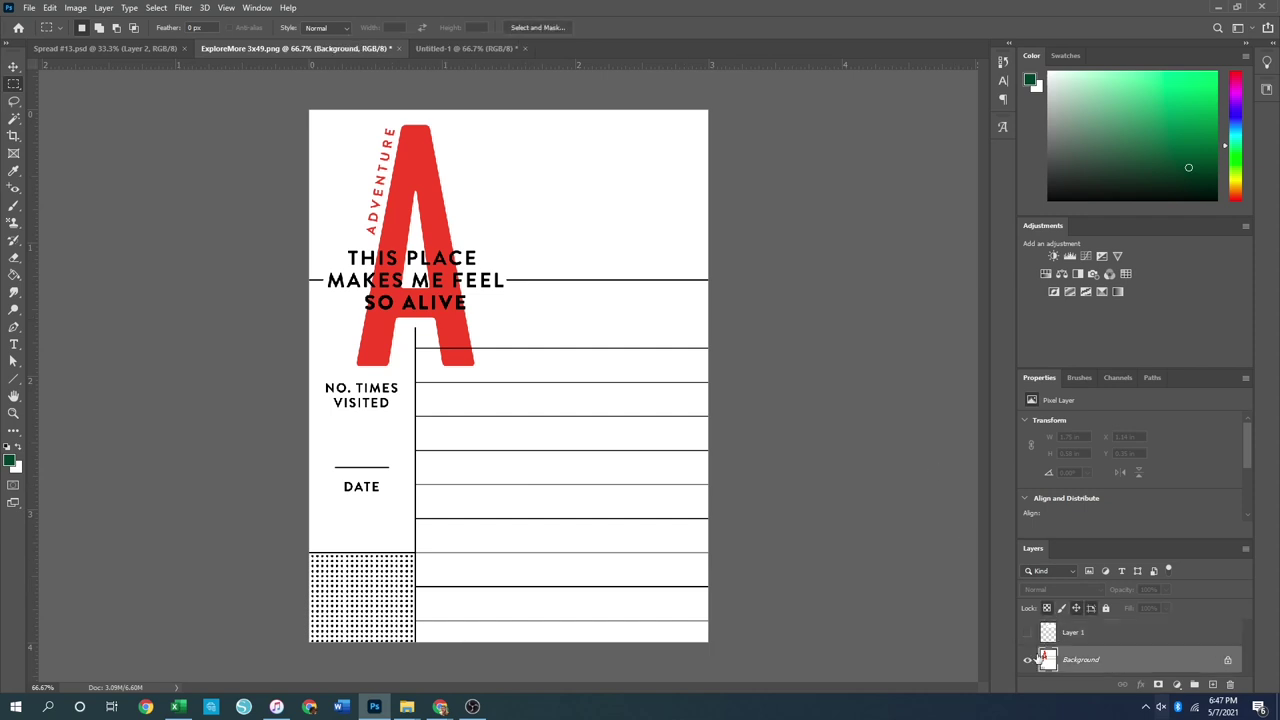
key(ctrl+a)
click(487, 47)
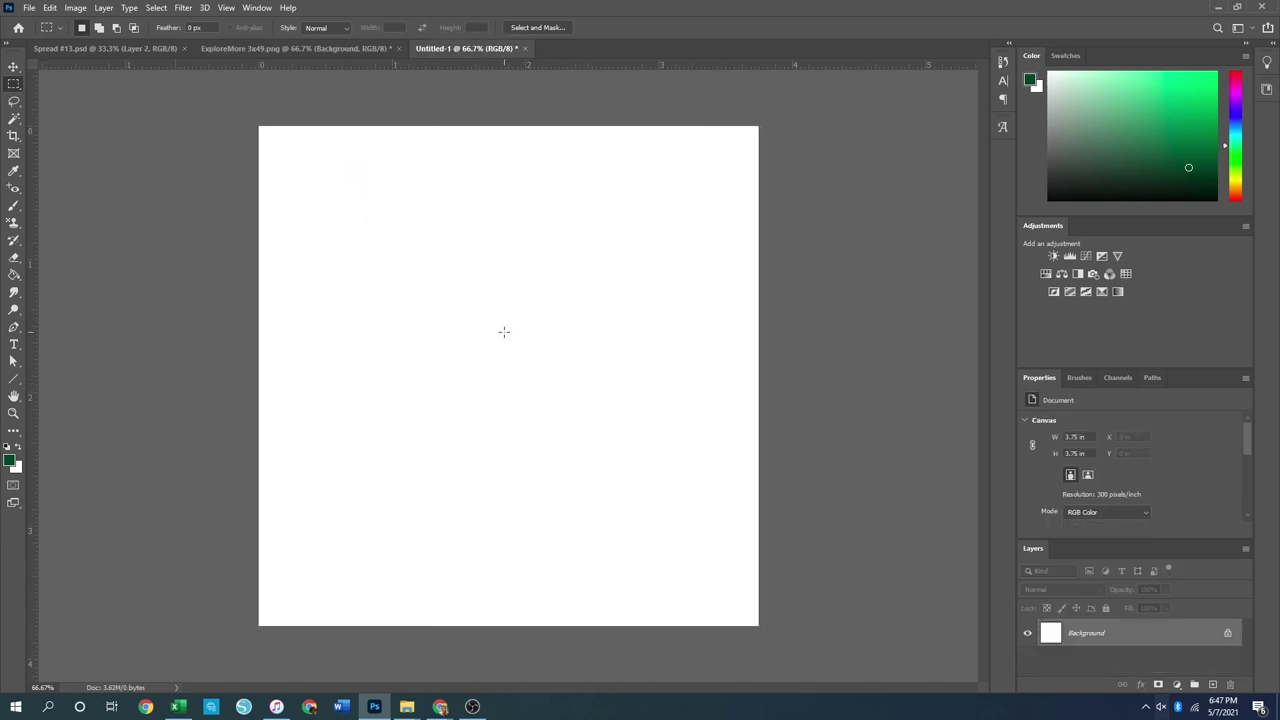
key(ctrl+v)
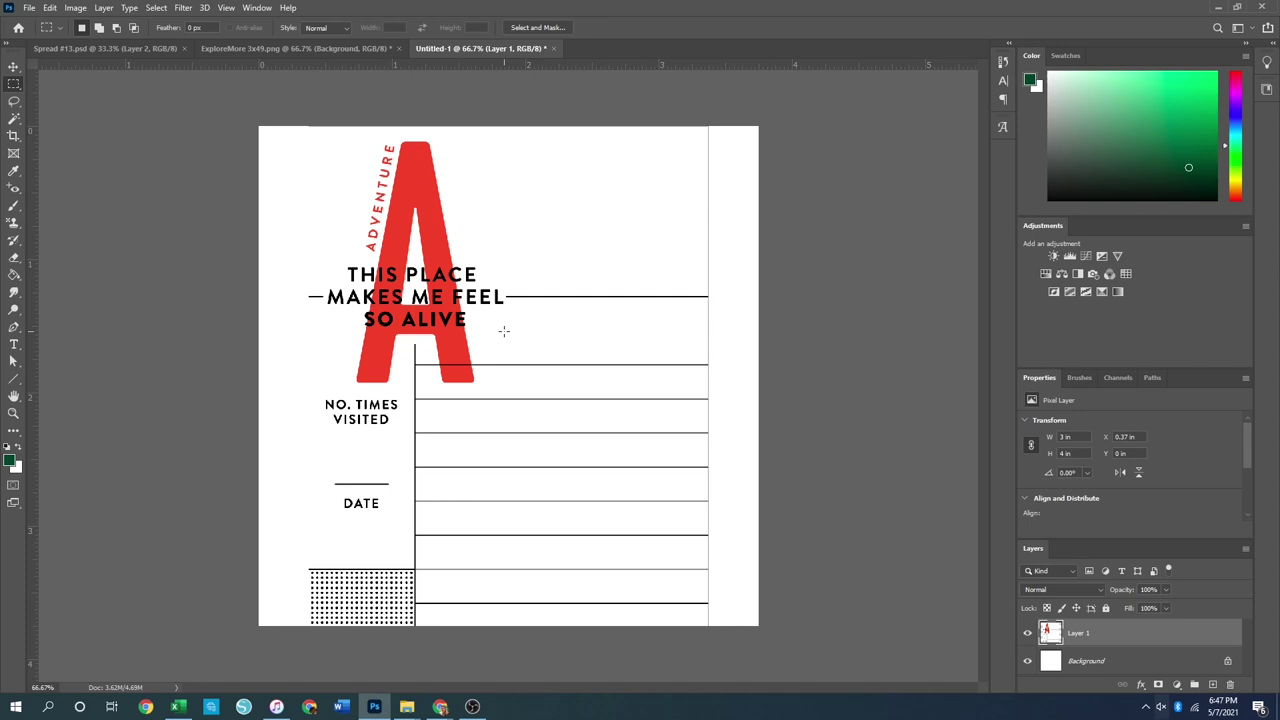
Compare with the finished spread and move the pasted card flush with the square canvas's left edge
click(106, 49)
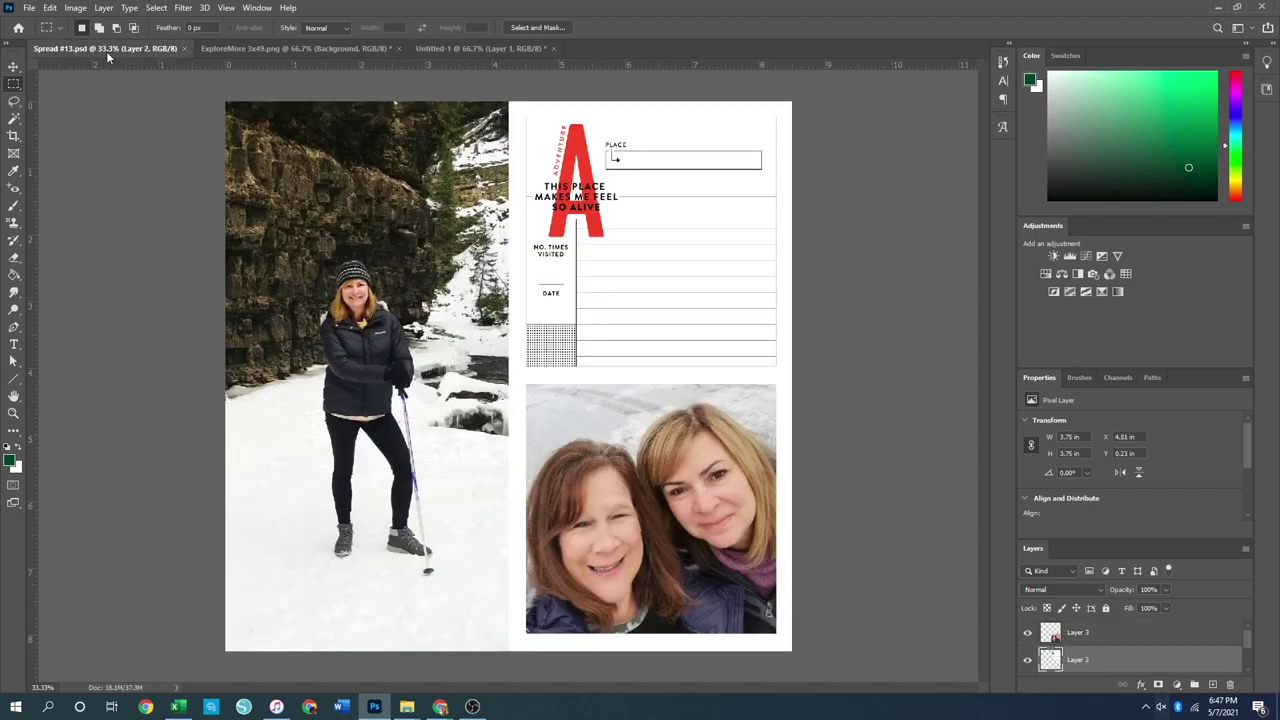
click(513, 47)
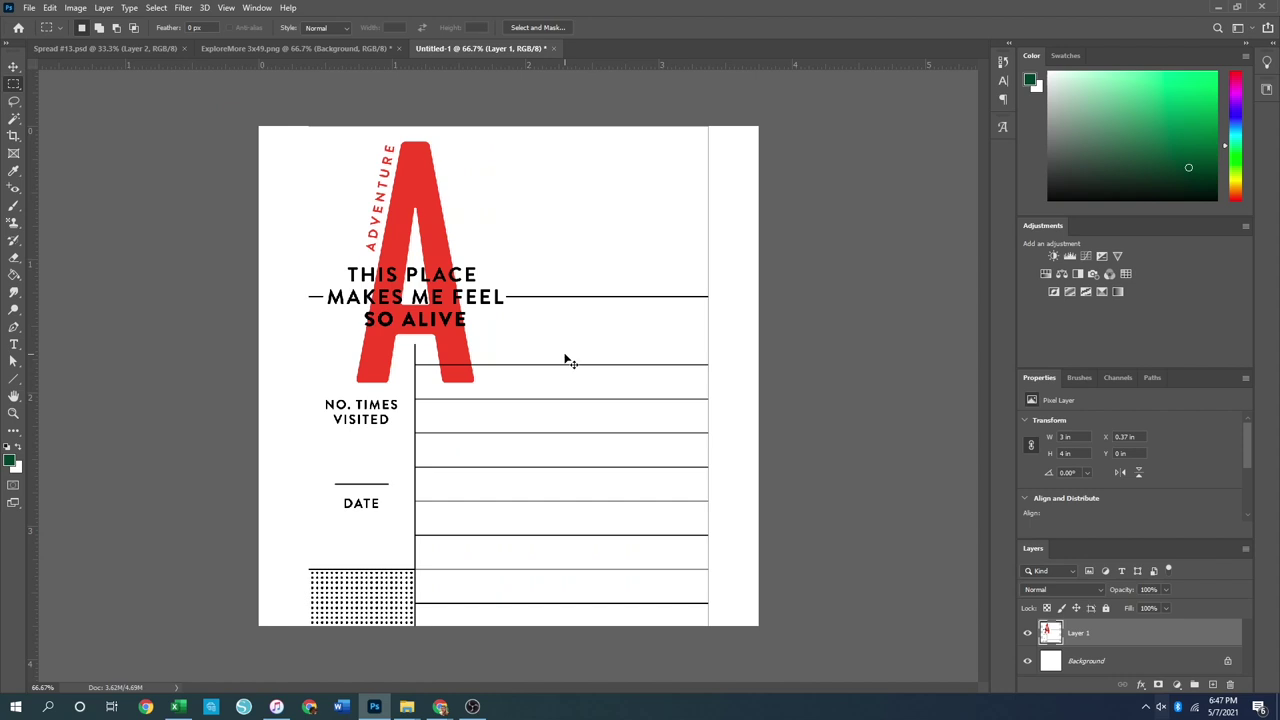
key(ctrl+t)
drag(605, 403, 557, 401)
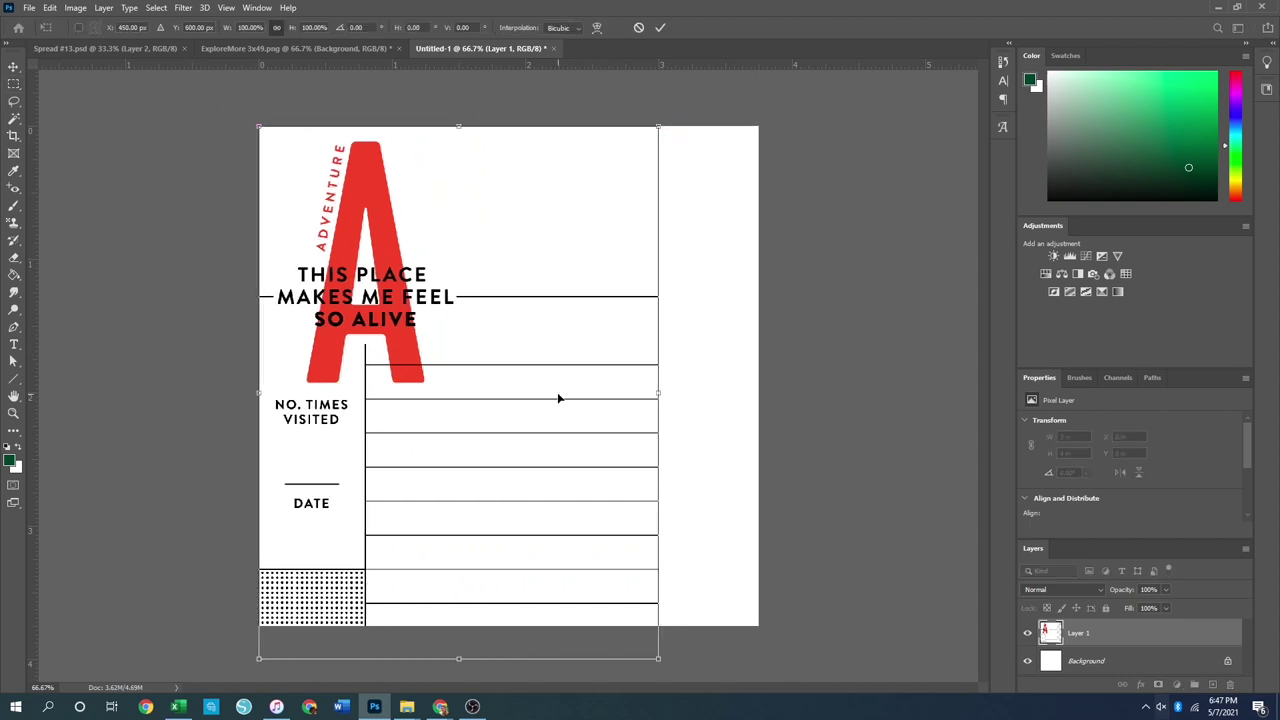
key(Return)
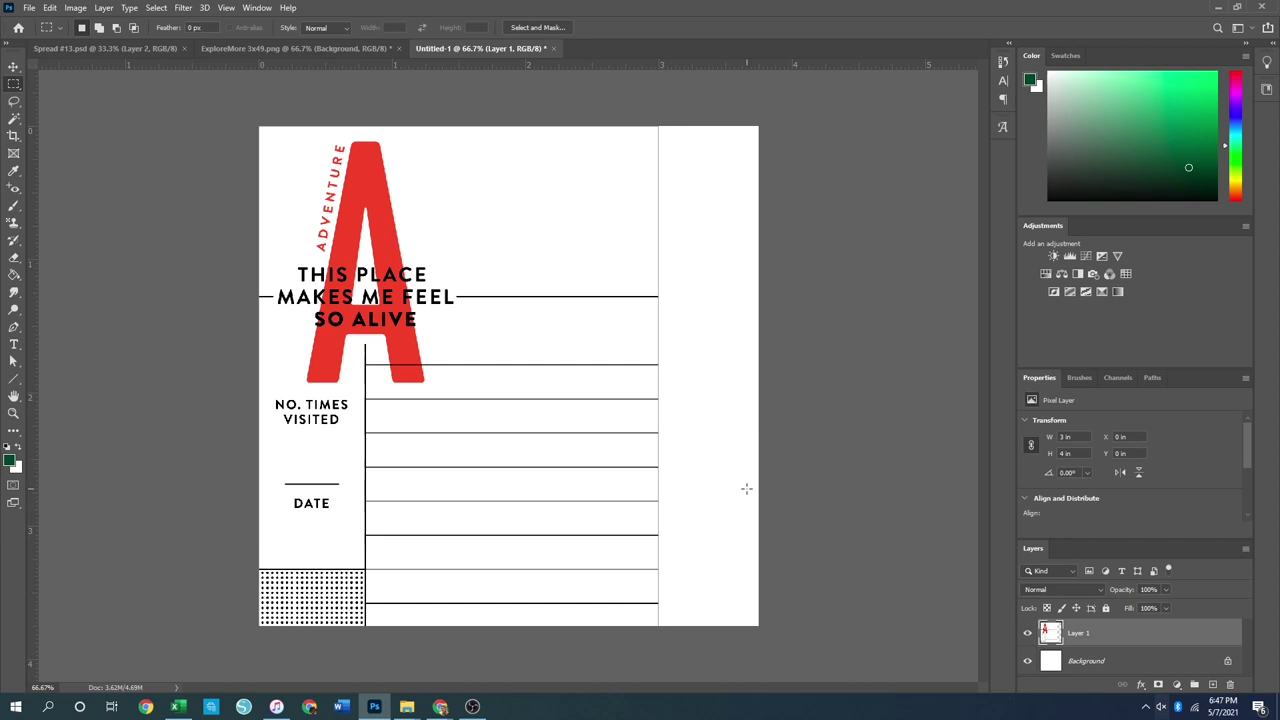
Merge the pasted card layer with the white Background of the square document
shift+click(1104, 664)
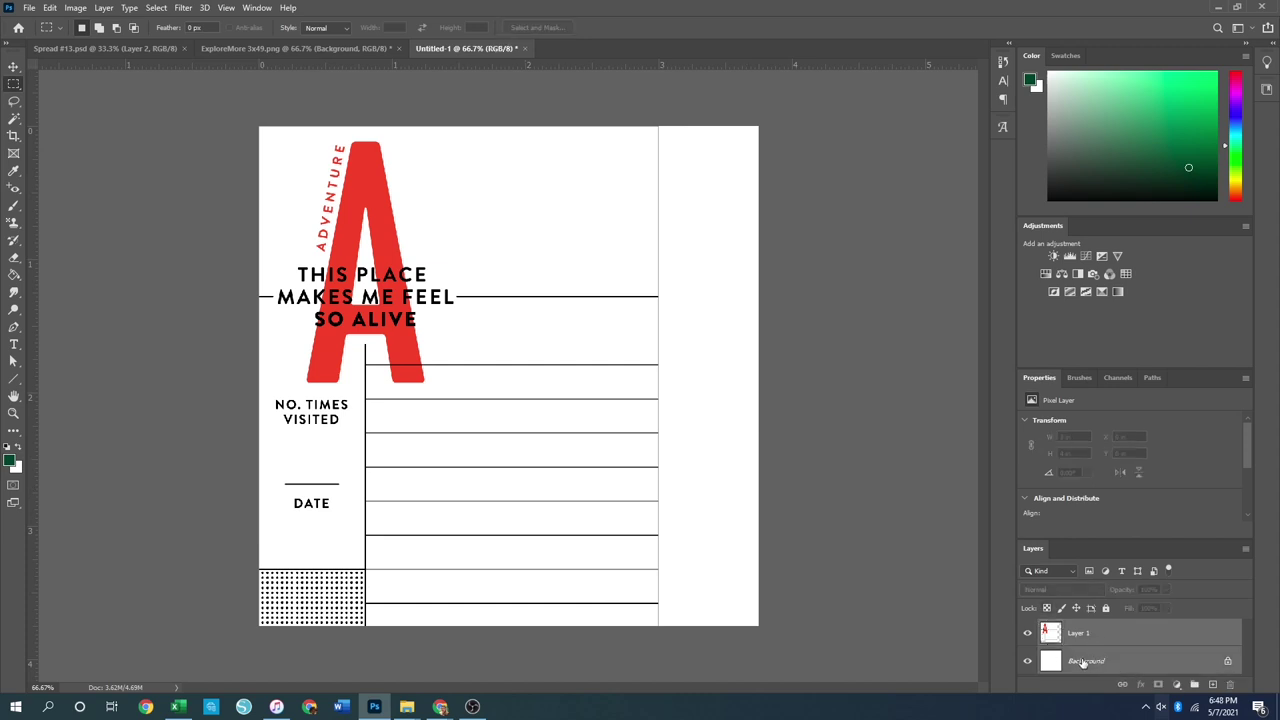
right_click(1083, 662)
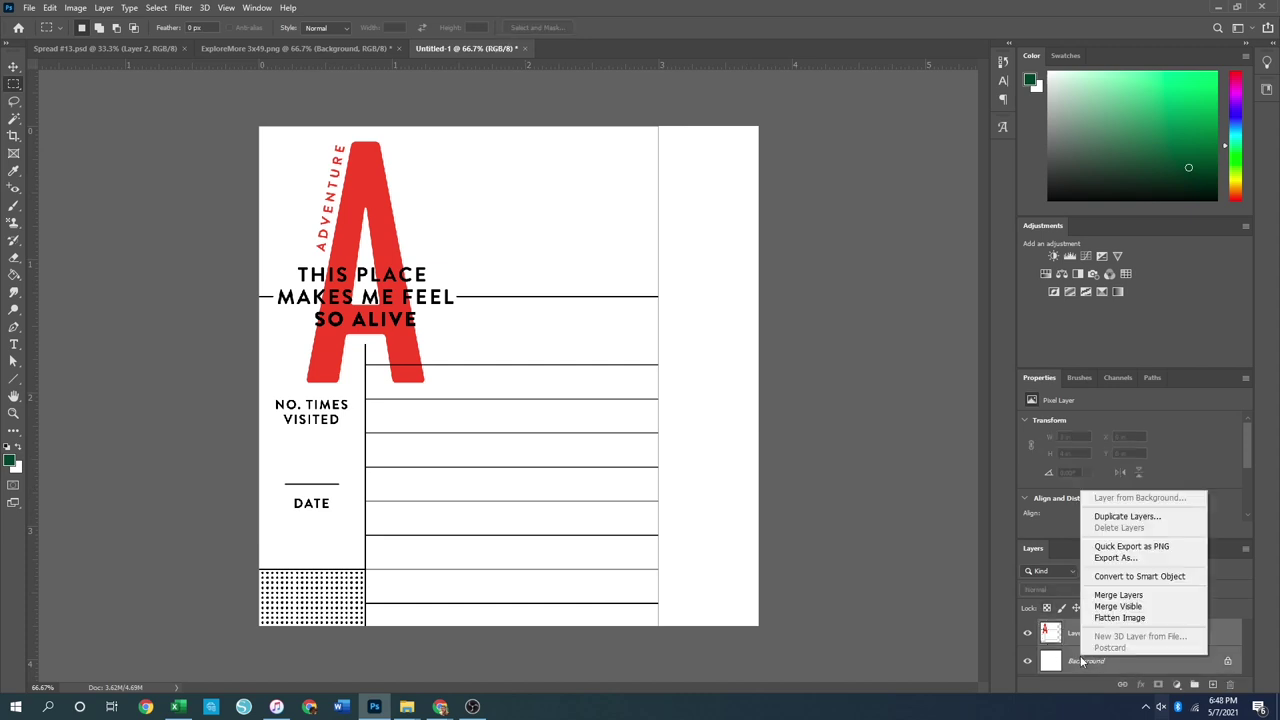
click(843, 583)
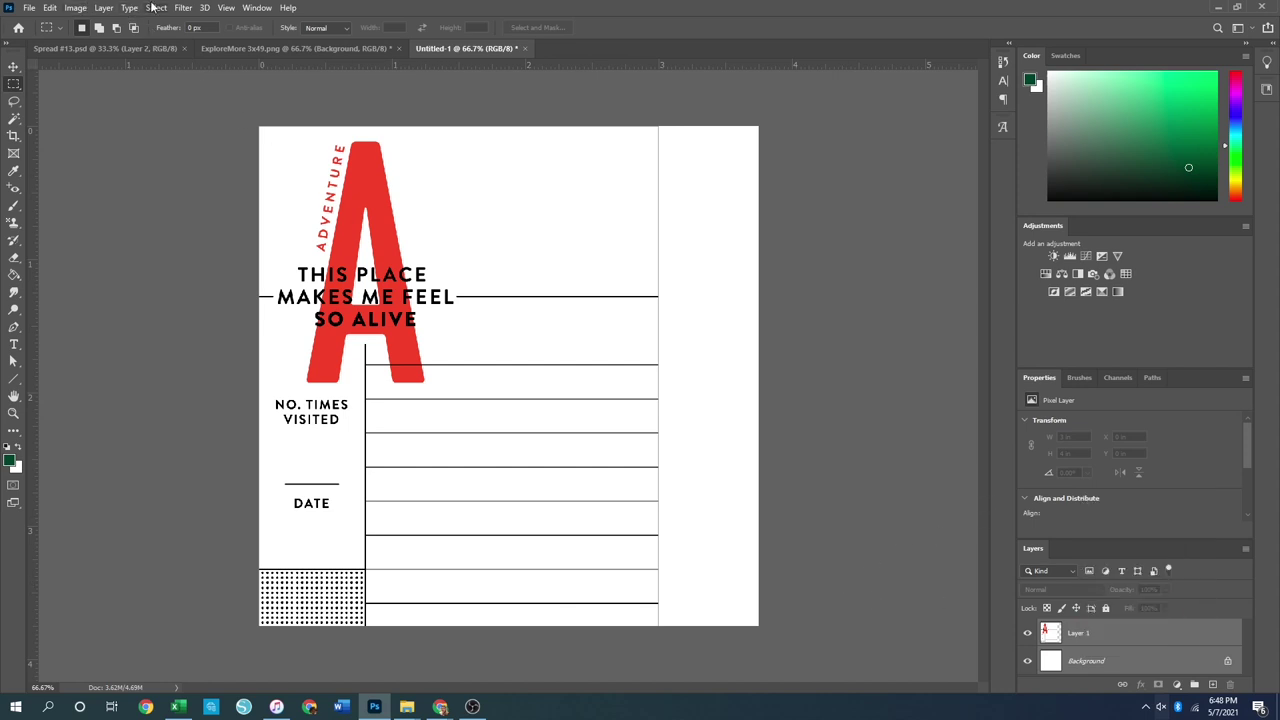
click(104, 8)
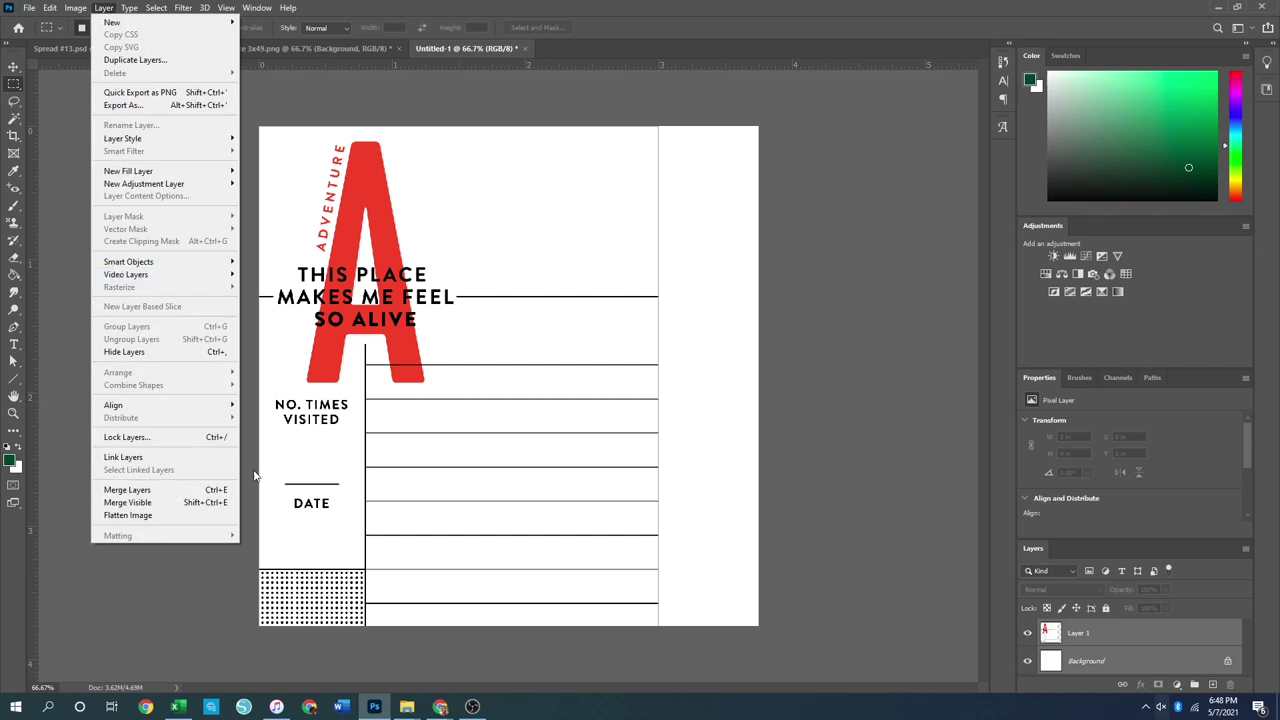
click(172, 490)
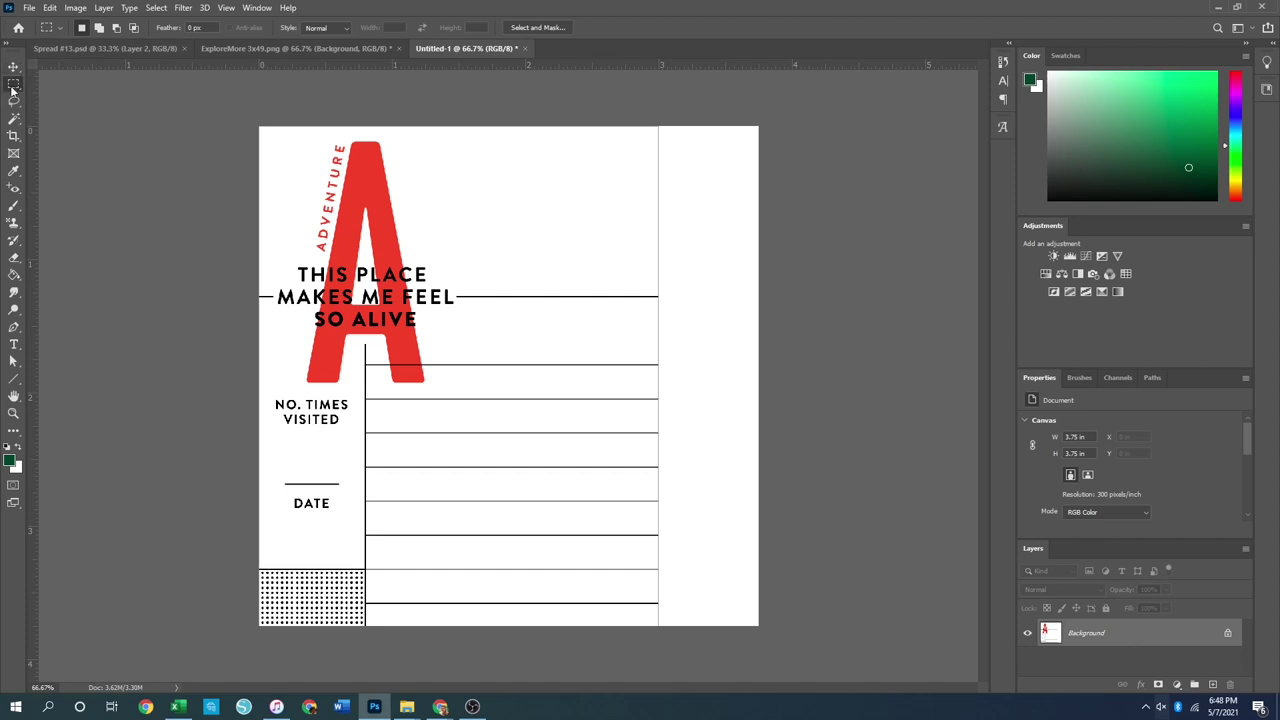
Copy a full-height strip about 1.35 in wide, containing the ruled lines' right ends, onto its own layer
drag(485, 104, 662, 627)
click(662, 627)
right_click(568, 433)
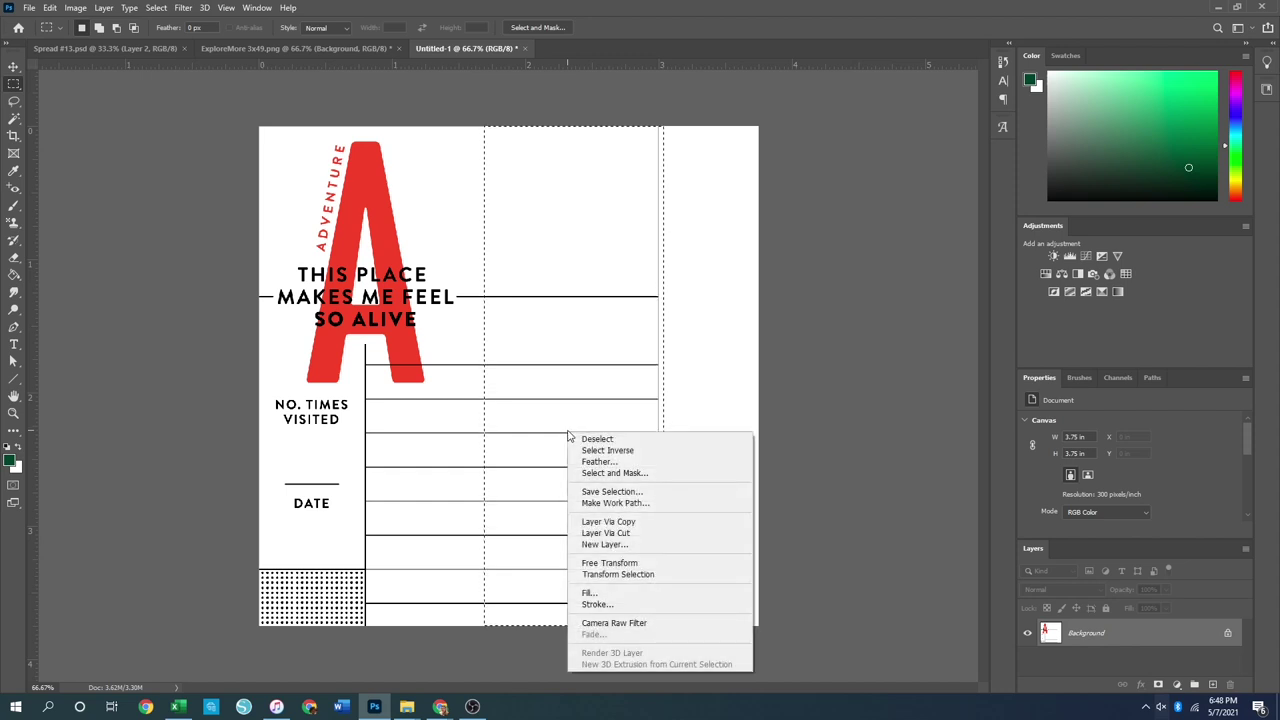
click(638, 522)
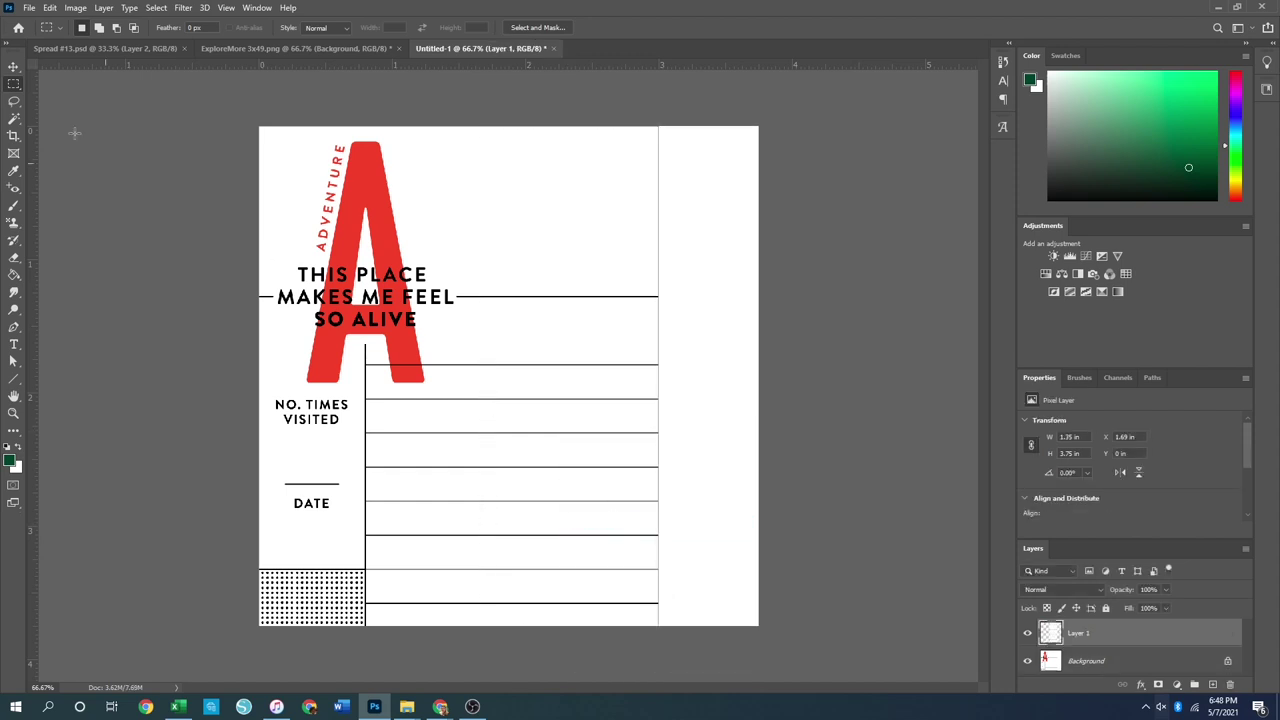
Shift the copied strip so its lines extend to the canvas's right edge, and merge it into the Background
click(13, 66)
drag(553, 475, 648, 477)
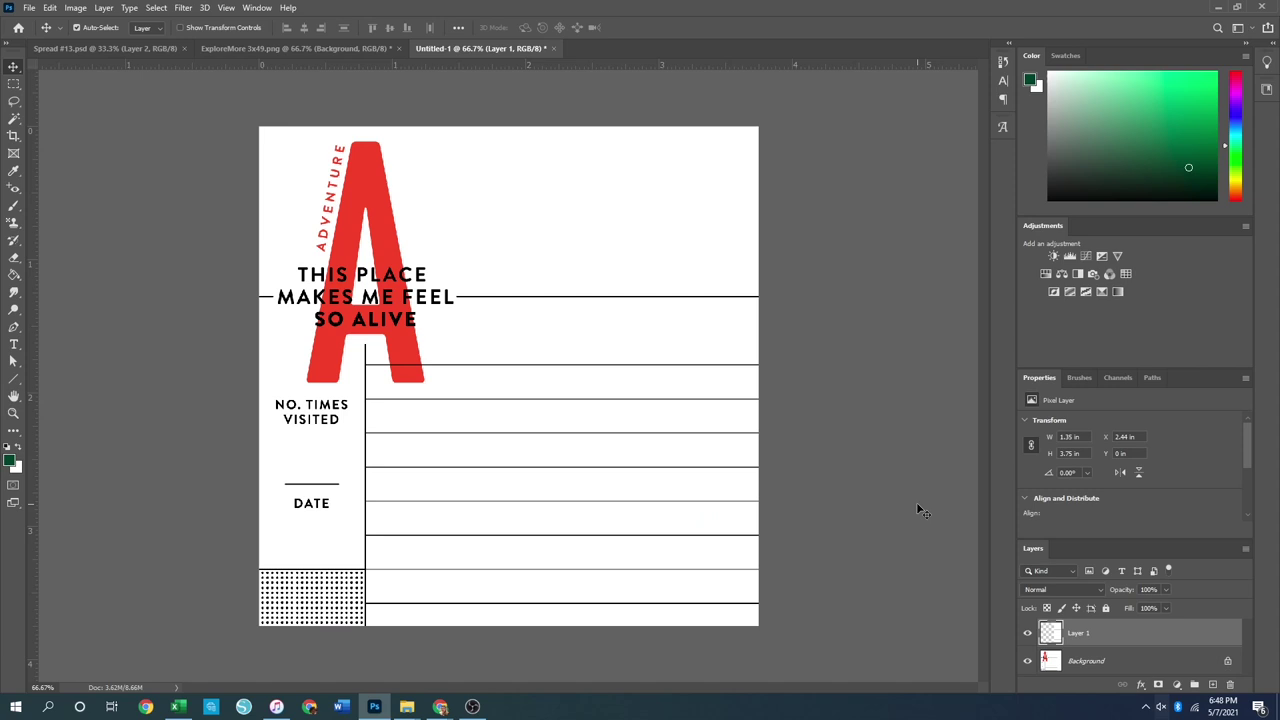
key(ctrl+e)
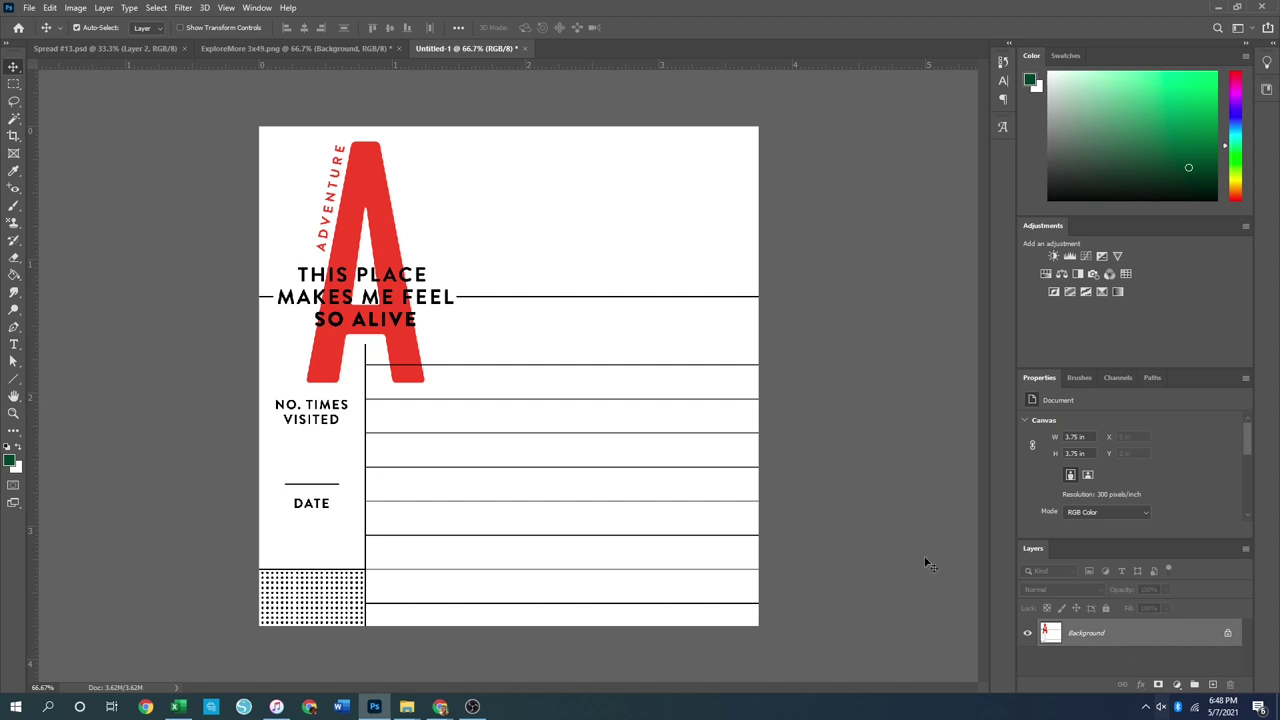
Check the finished spread, show and select the ExploreMore card's hidden PLACE layer, and clear the active selection
click(78, 50)
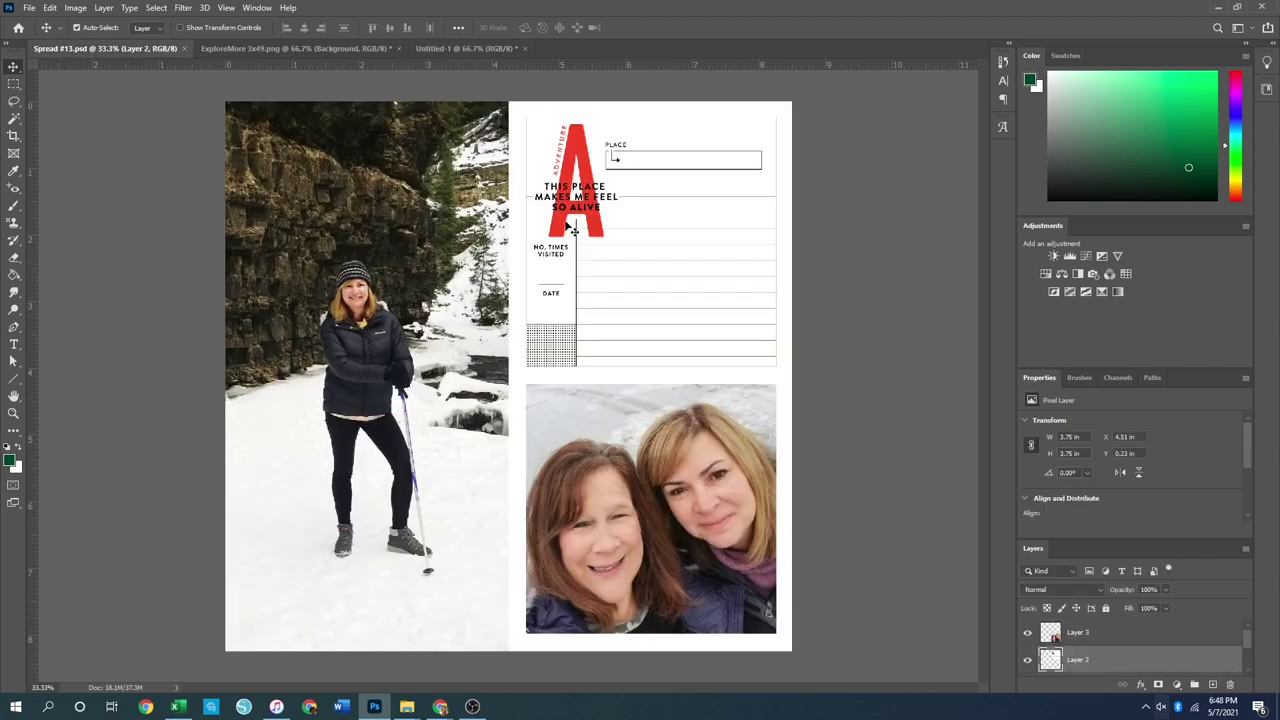
click(258, 50)
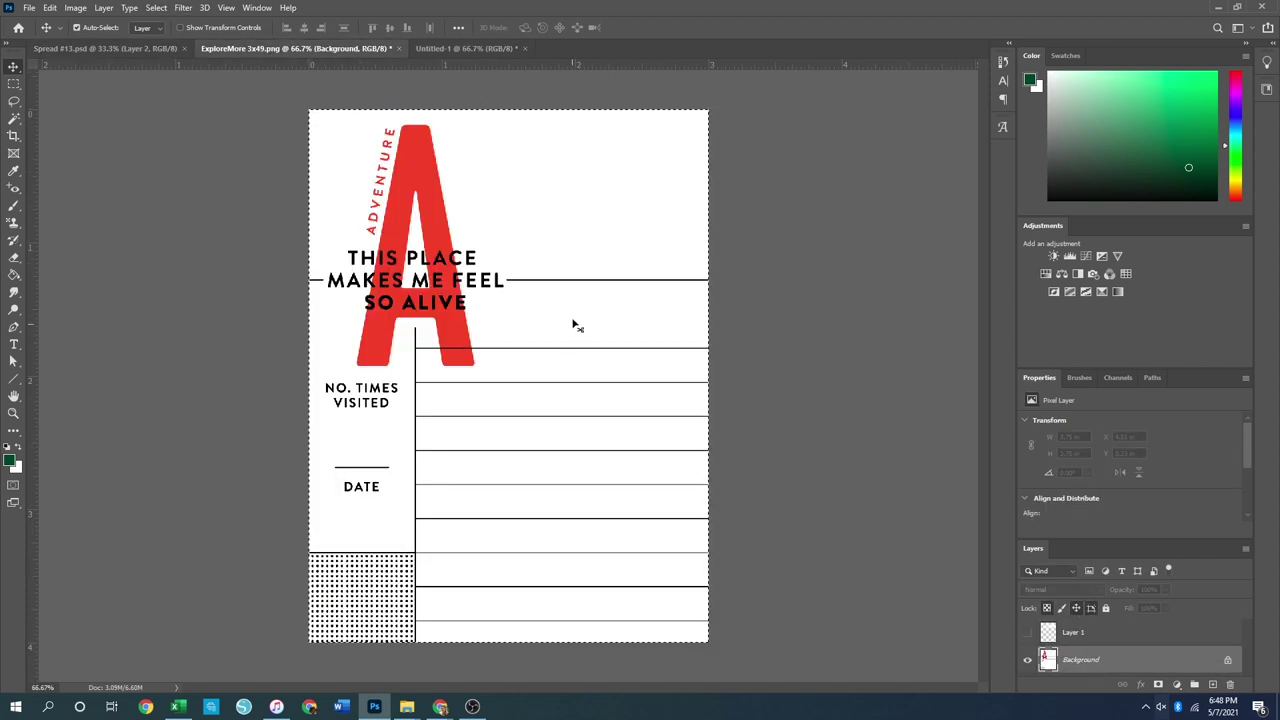
click(1027, 632)
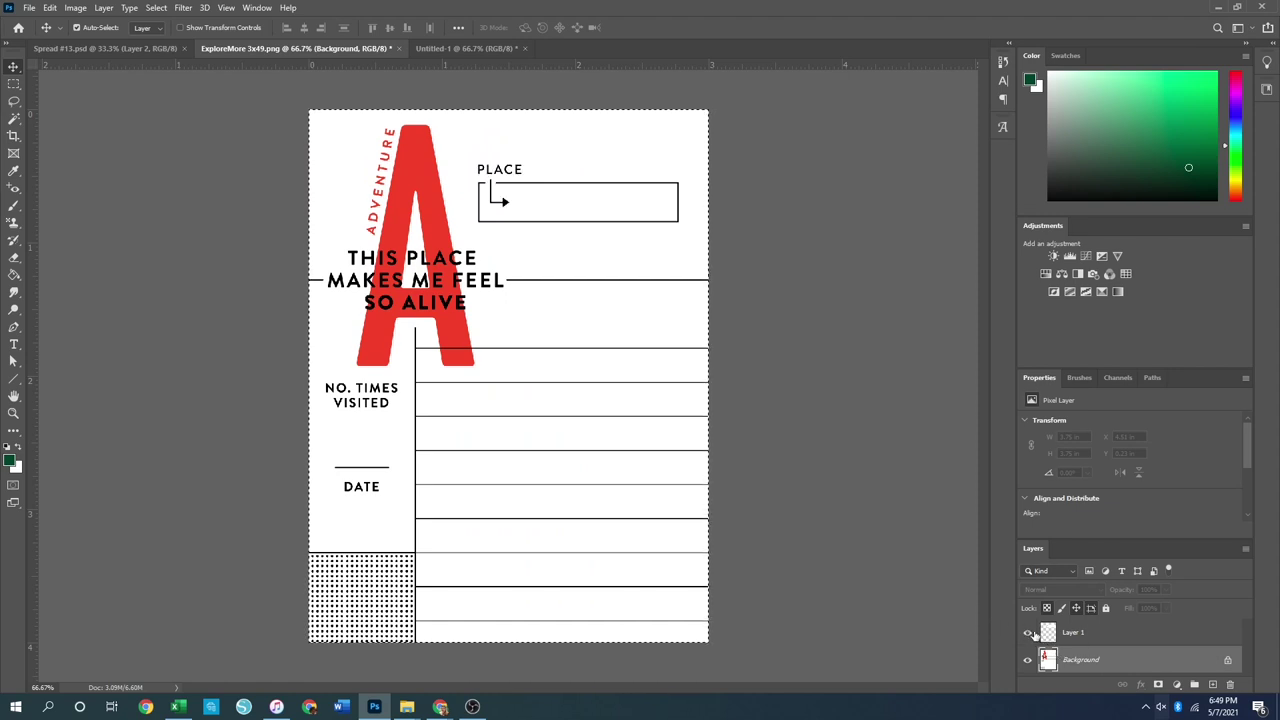
click(1090, 635)
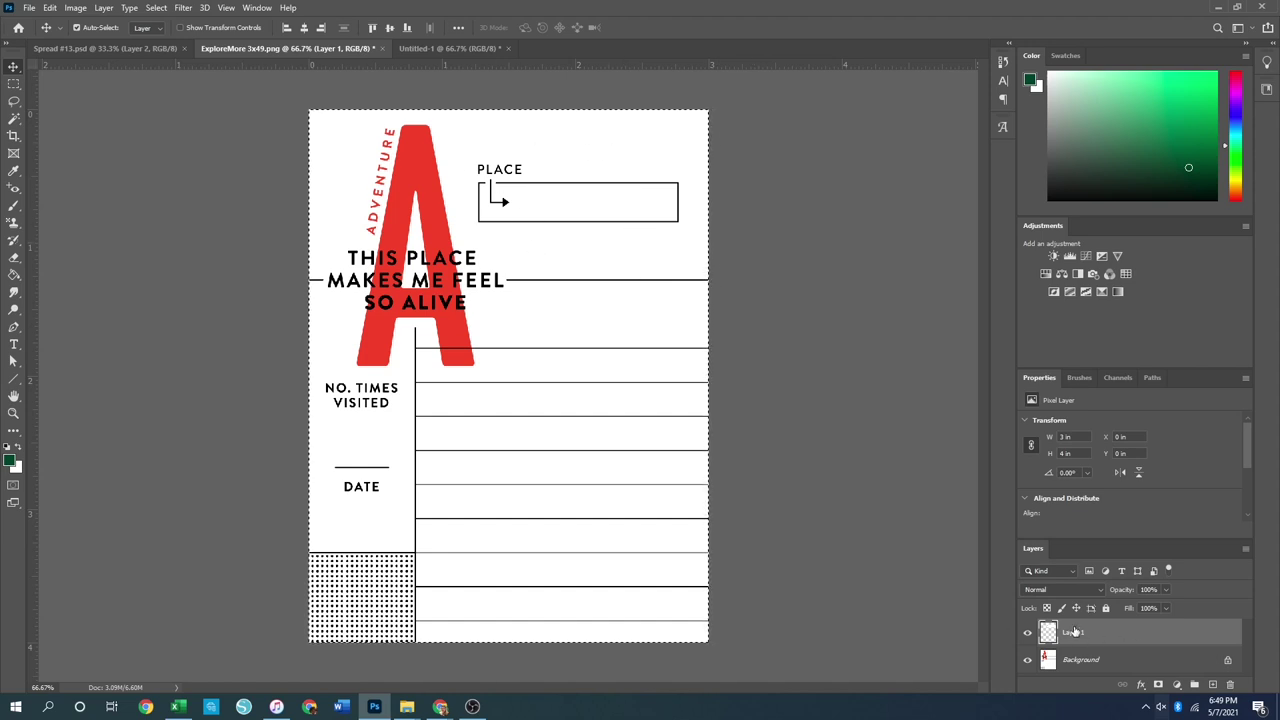
key(ctrl+d)
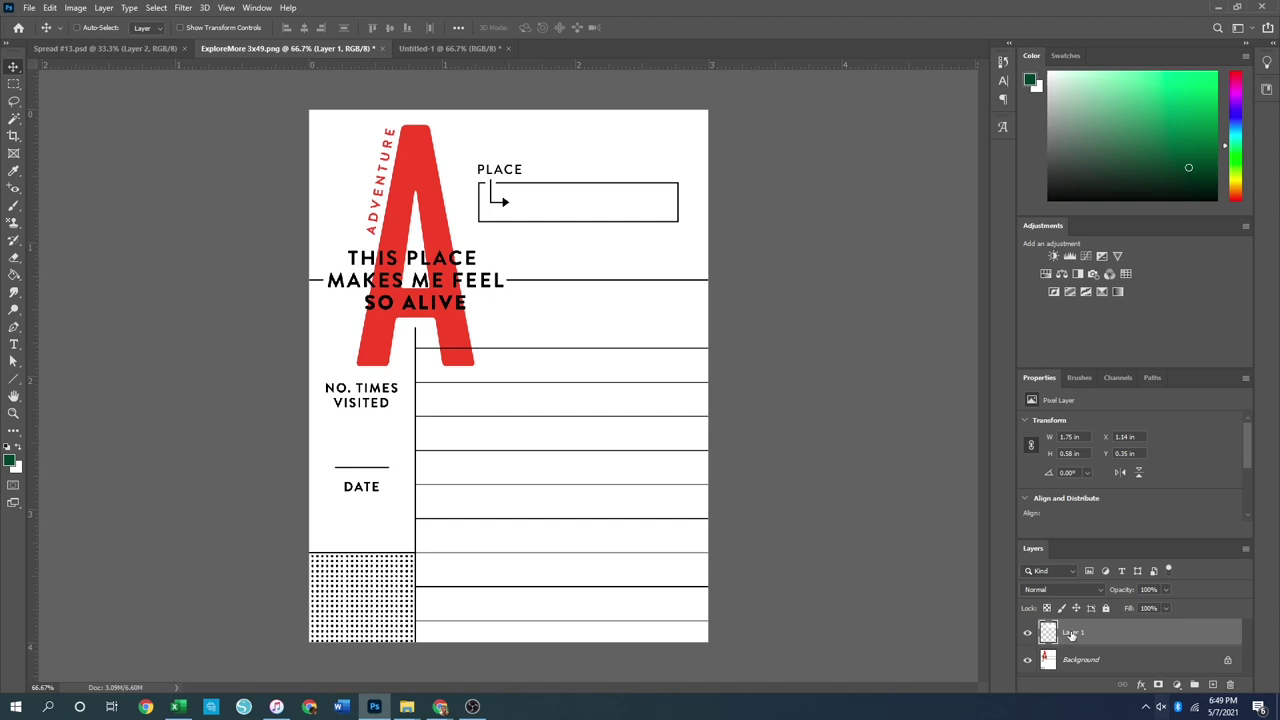
Paste the PLACE label and box into the square card and place them in the blank area right of the A
click(439, 48)
key(ctrl+v)
drag(518, 390, 648, 232)
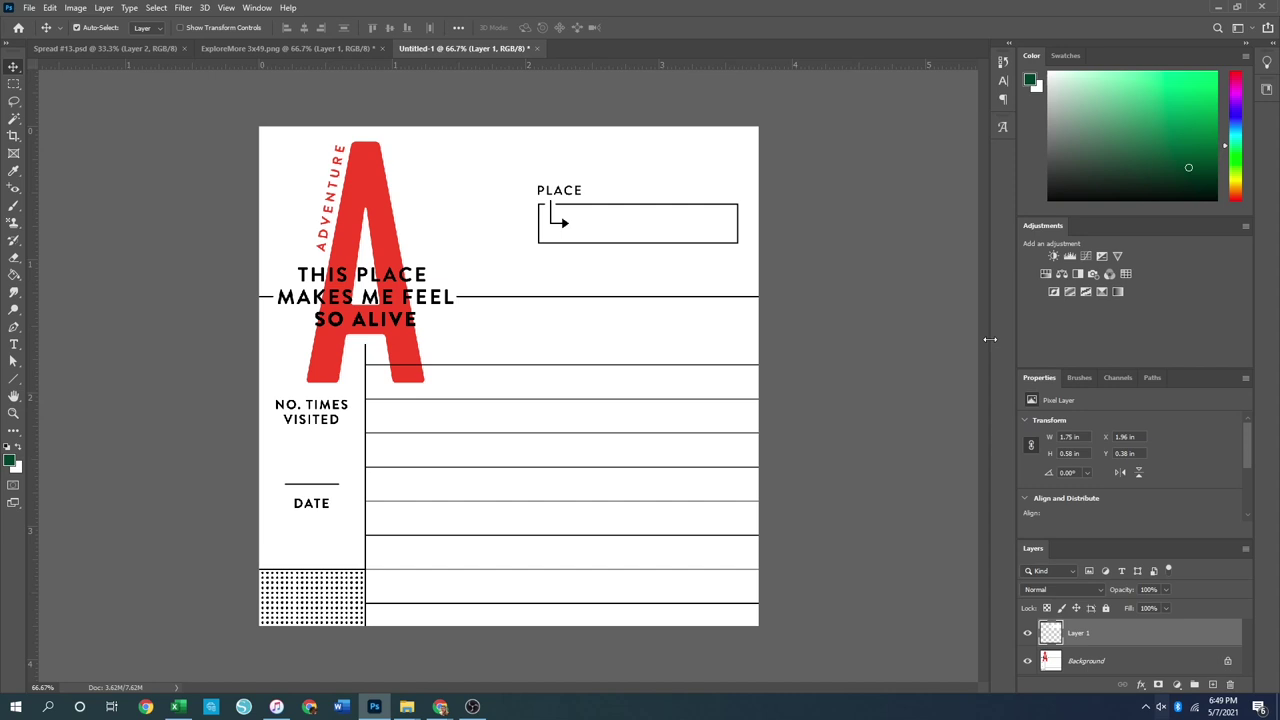
Select a full-height strip about 0.81 in wide along the right edge of the ExploreMore card
click(240, 47)
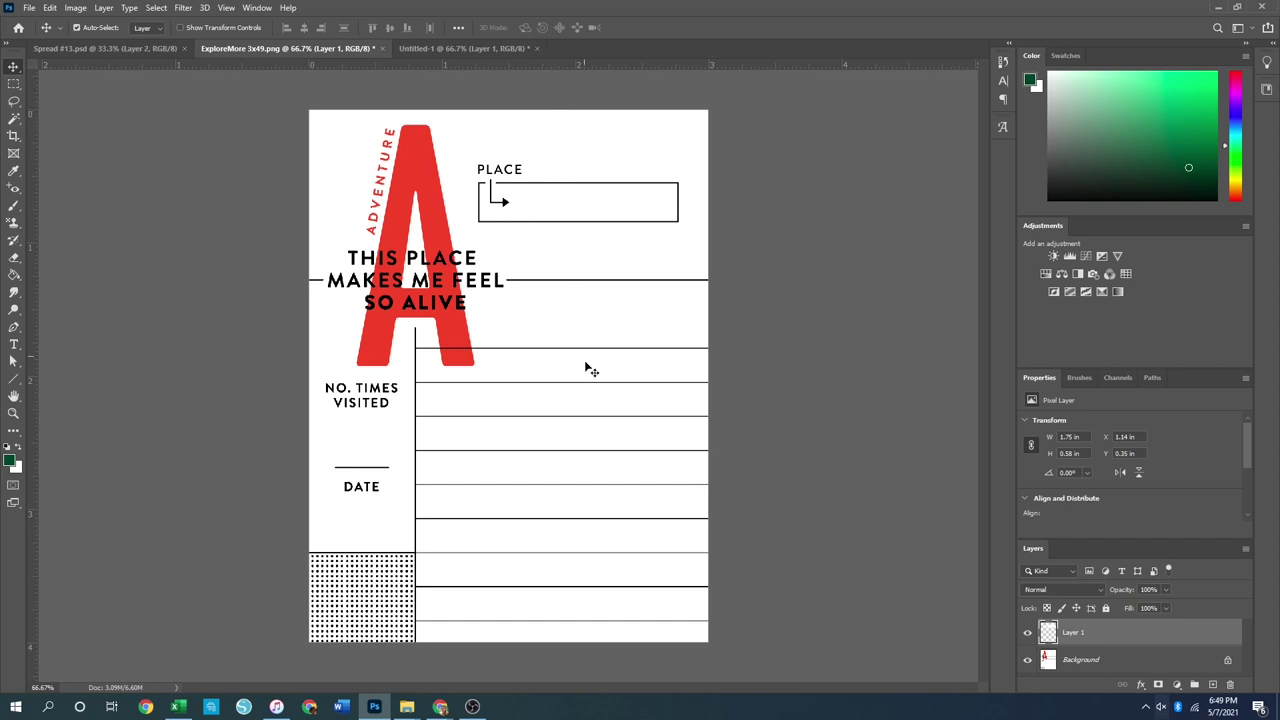
drag(584, 562, 586, 606)
drag(584, 66, 771, 651)
drag(522, 66, 780, 500)
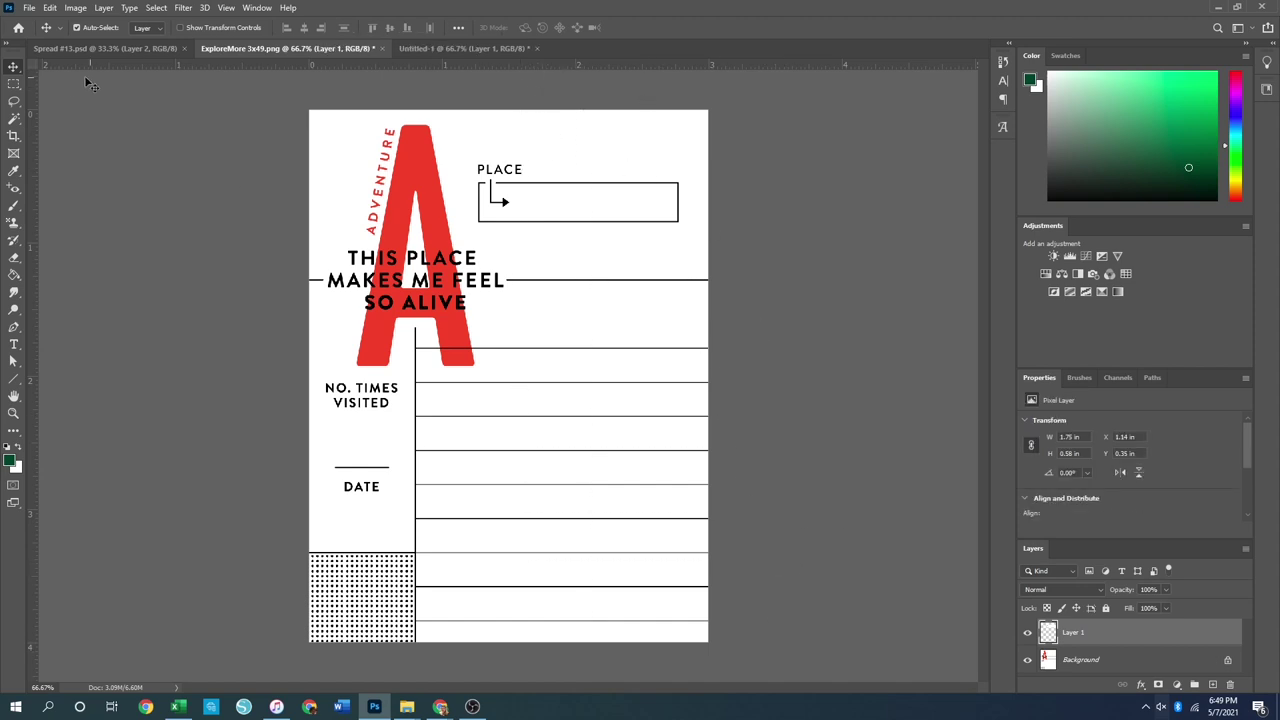
click(13, 83)
drag(601, 107, 812, 662)
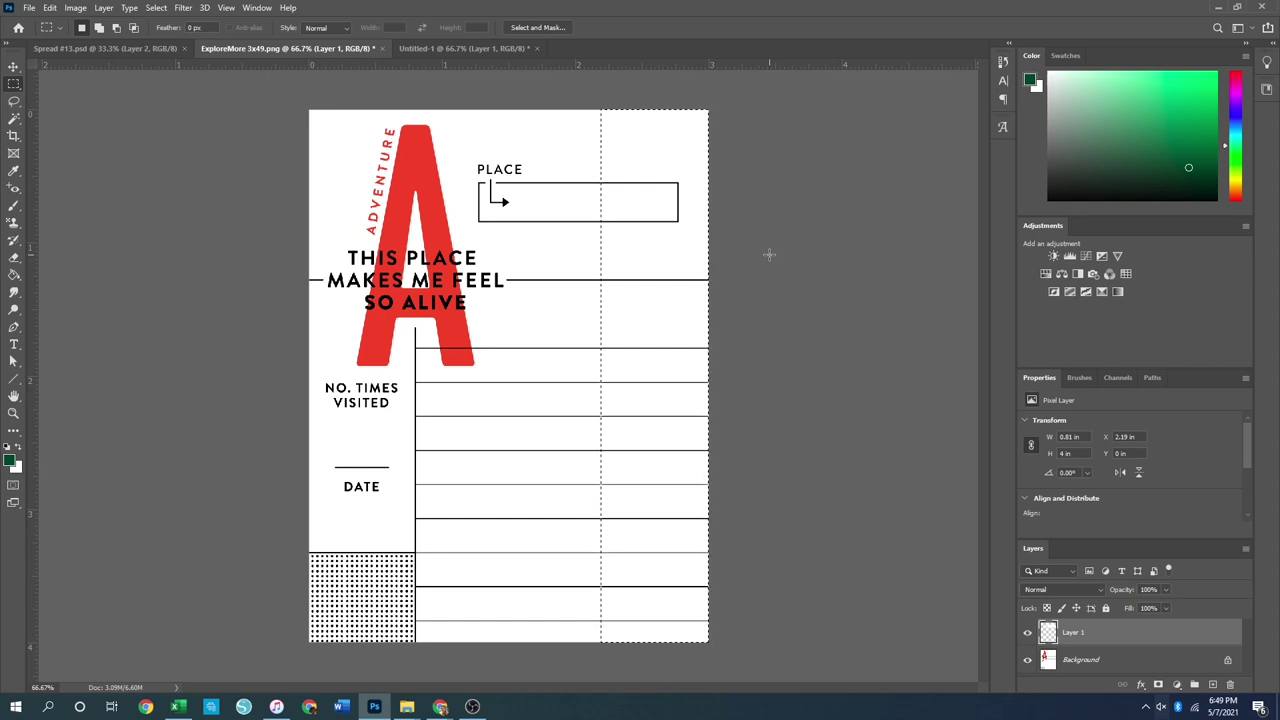
Reposition the PLACE label and box in the square card, closer to the A, at about X 1.54 in, Y 0.66 in
click(496, 49)
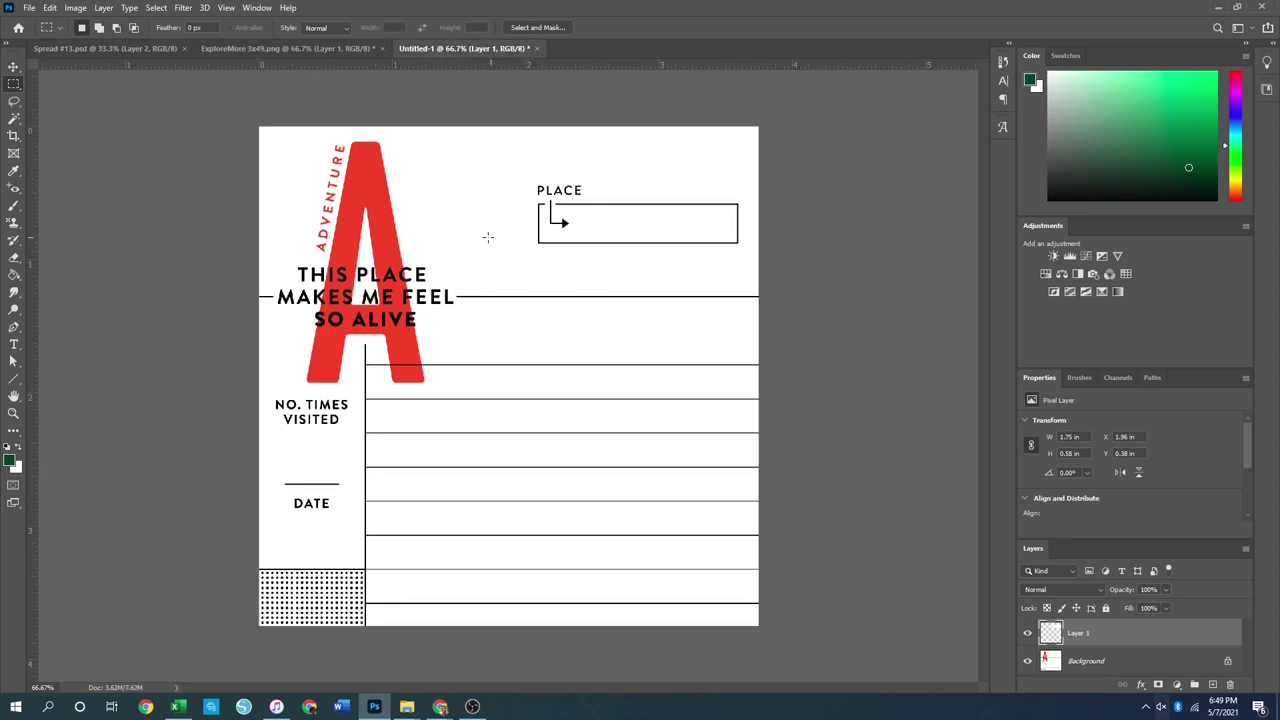
click(13, 66)
drag(583, 227, 497, 214)
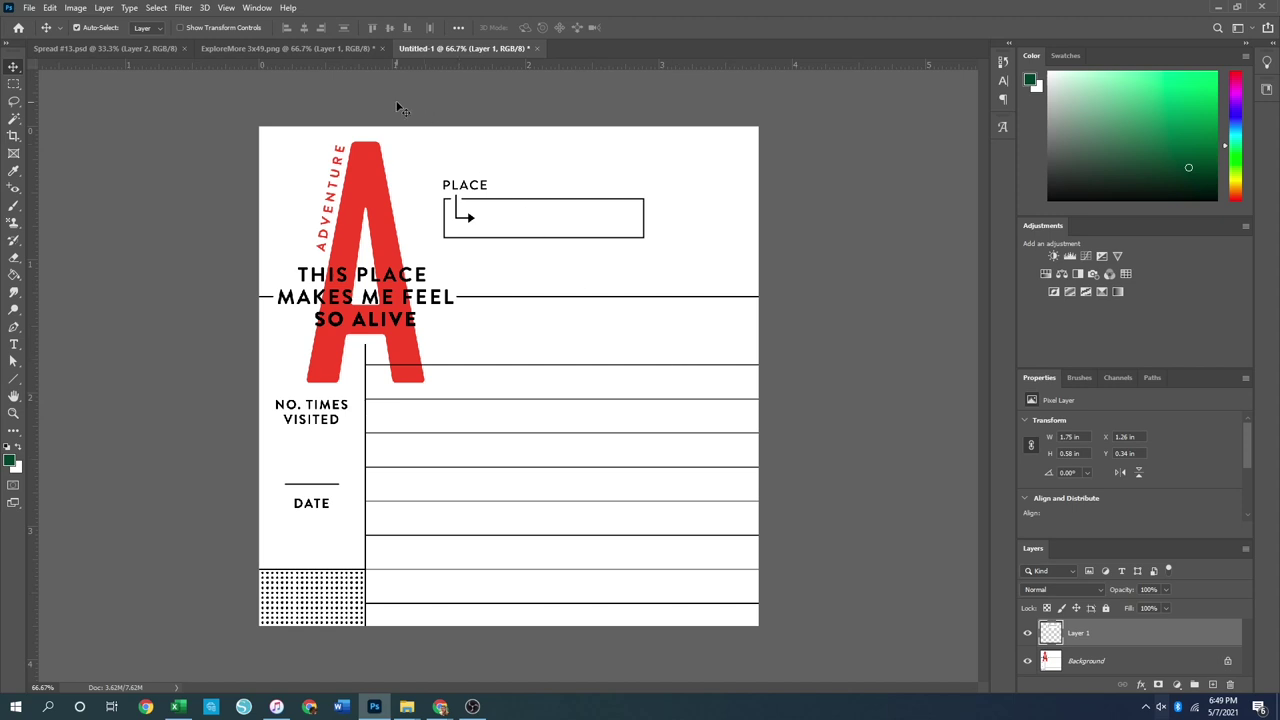
drag(534, 222, 571, 264)
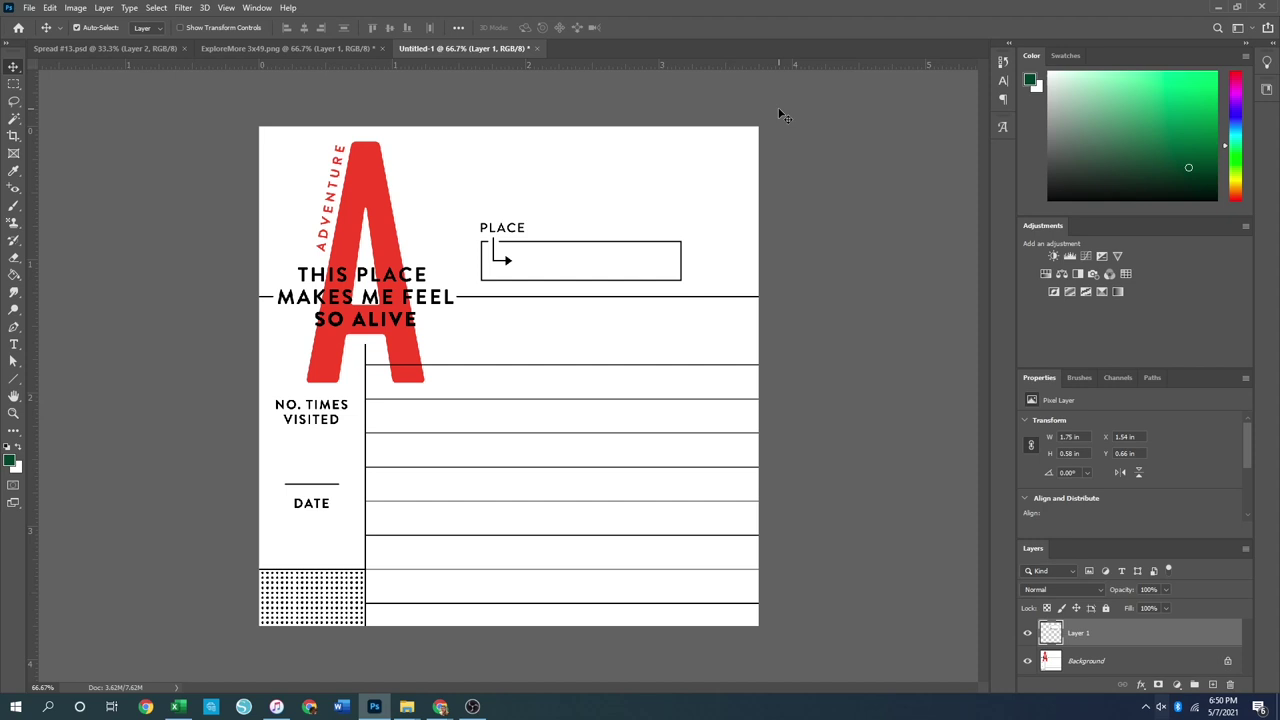
Examine where the PLACE label and box sit on the card in the finished Spread #13
click(242, 48)
click(90, 48)
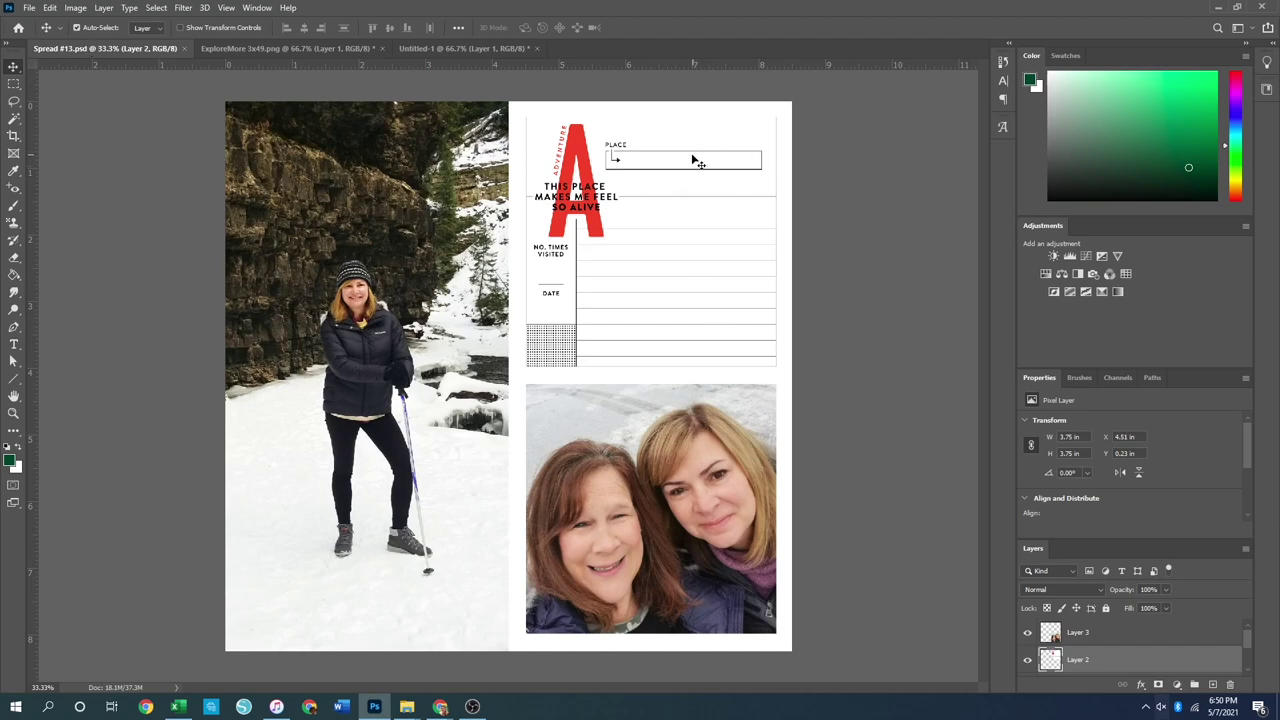
mouse_move(615, 151)
mouse_down()
mouse_move(800, 161)
mouse_move(578, 140)
mouse_move(618, 158)
mouse_up()
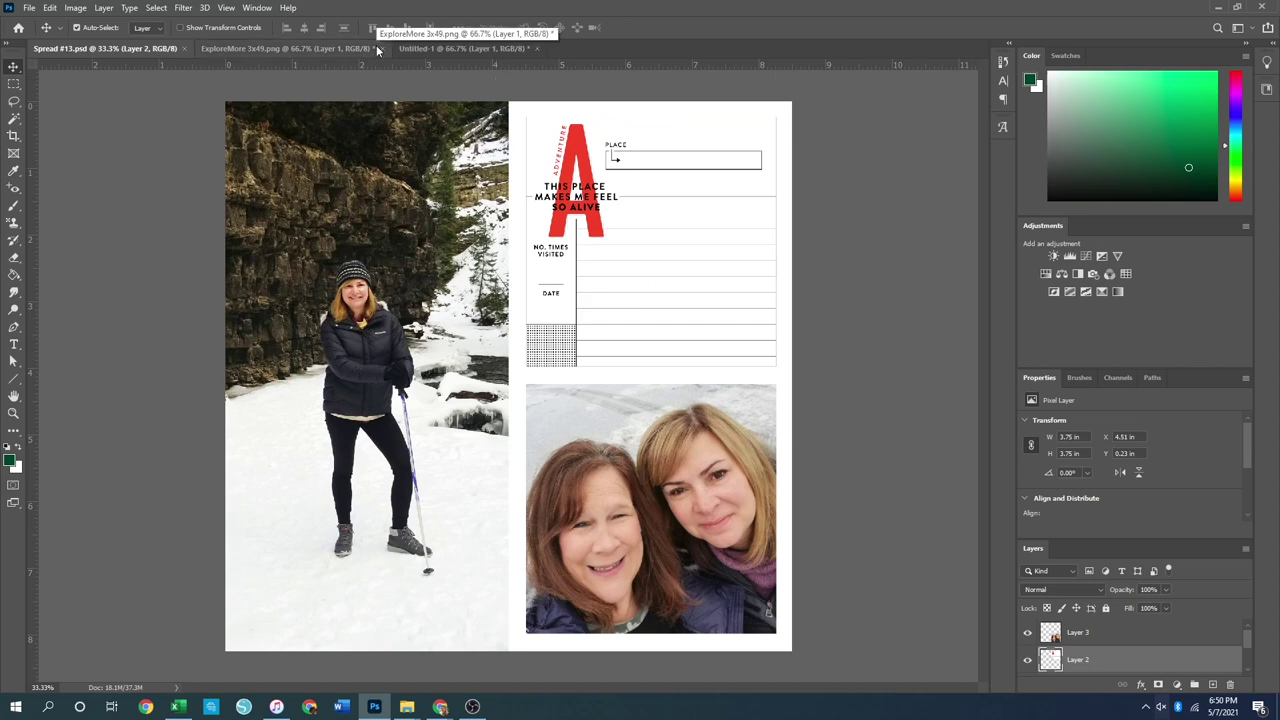
Close the square card, Spread #13.psd and the ExploreMore card without saving changes
click(536, 48)
click(638, 263)
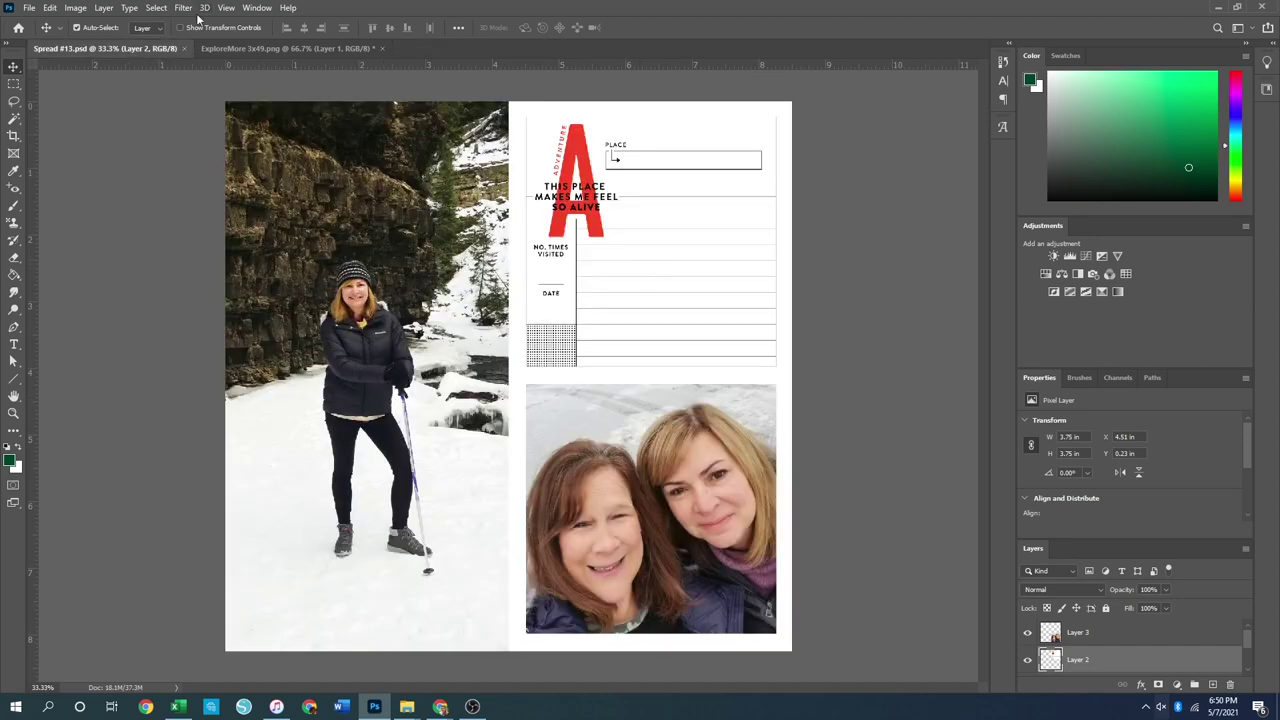
click(184, 48)
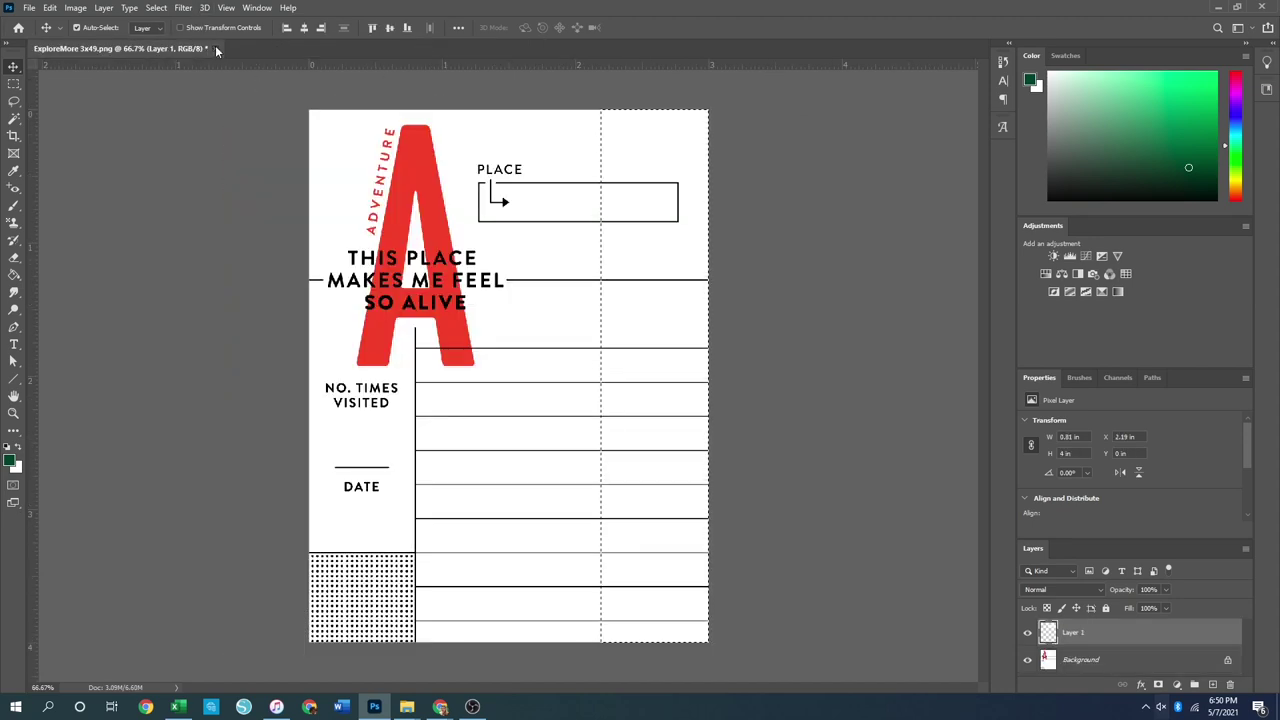
click(216, 48)
click(628, 260)
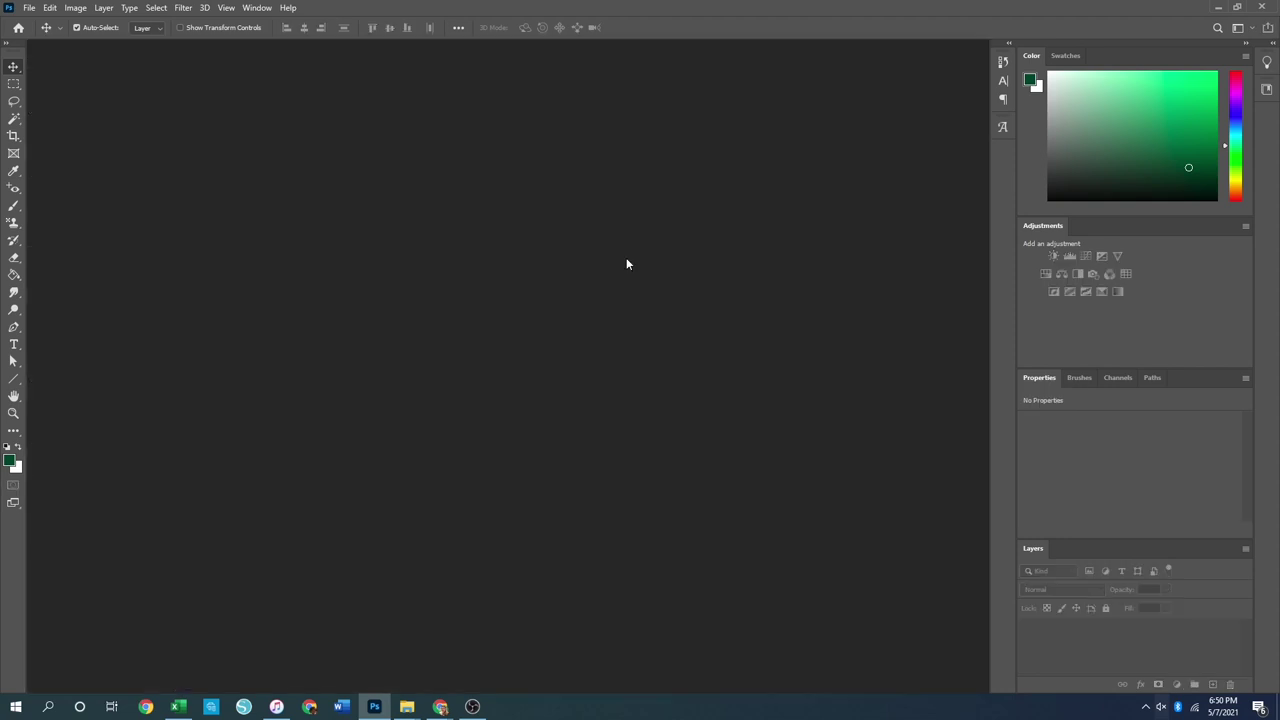
Open Spread #14.jpg from the 14. Spread #14 folder, review its layout, and close it
key(ctrl+o)
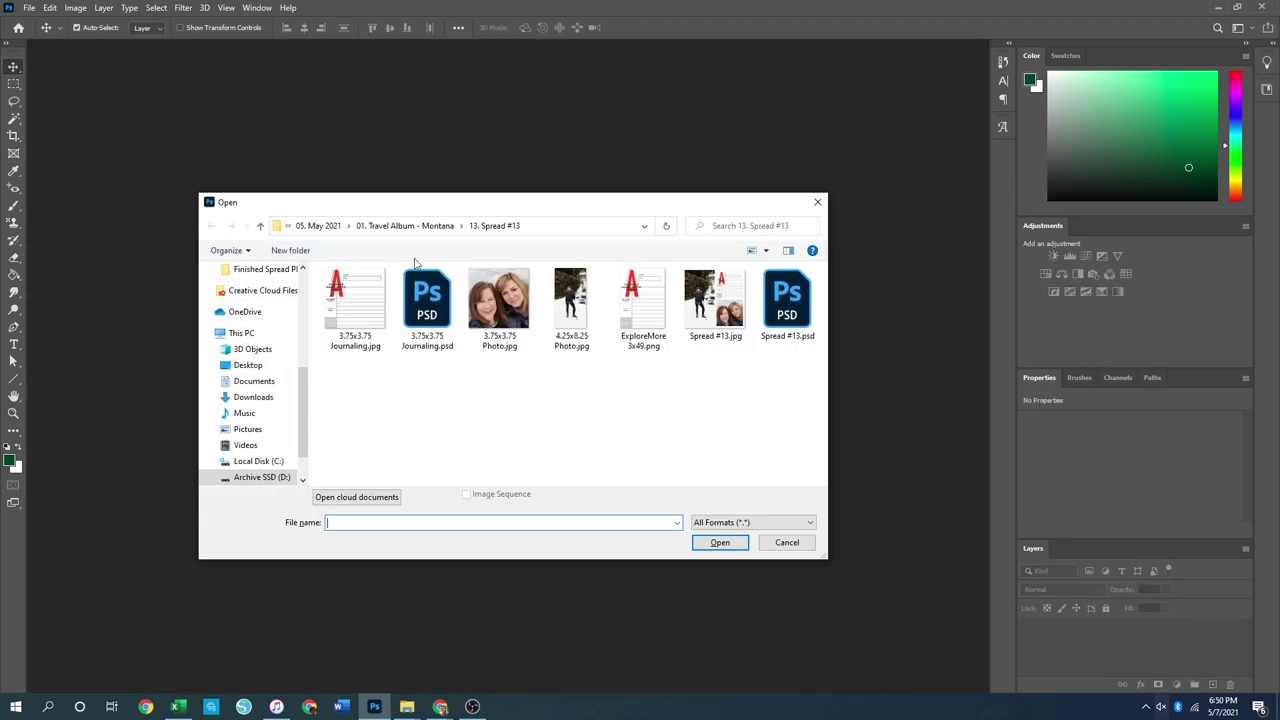
click(432, 227)
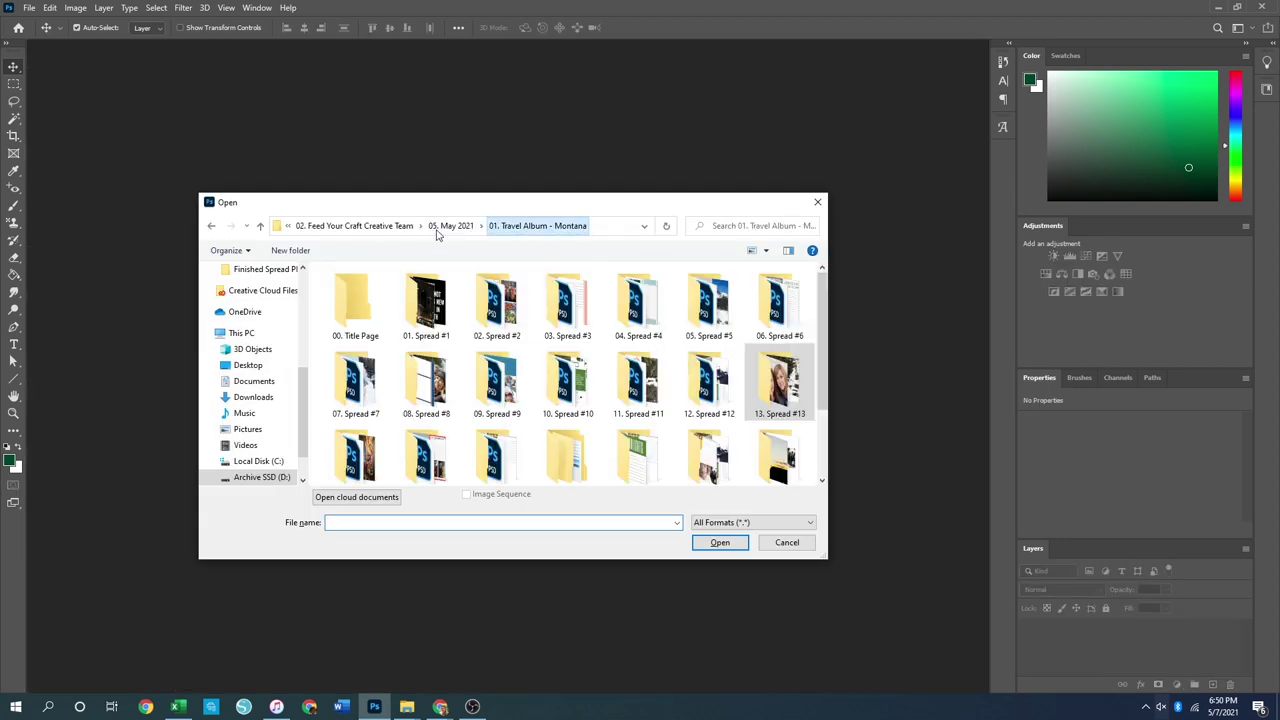
double_click(378, 468)
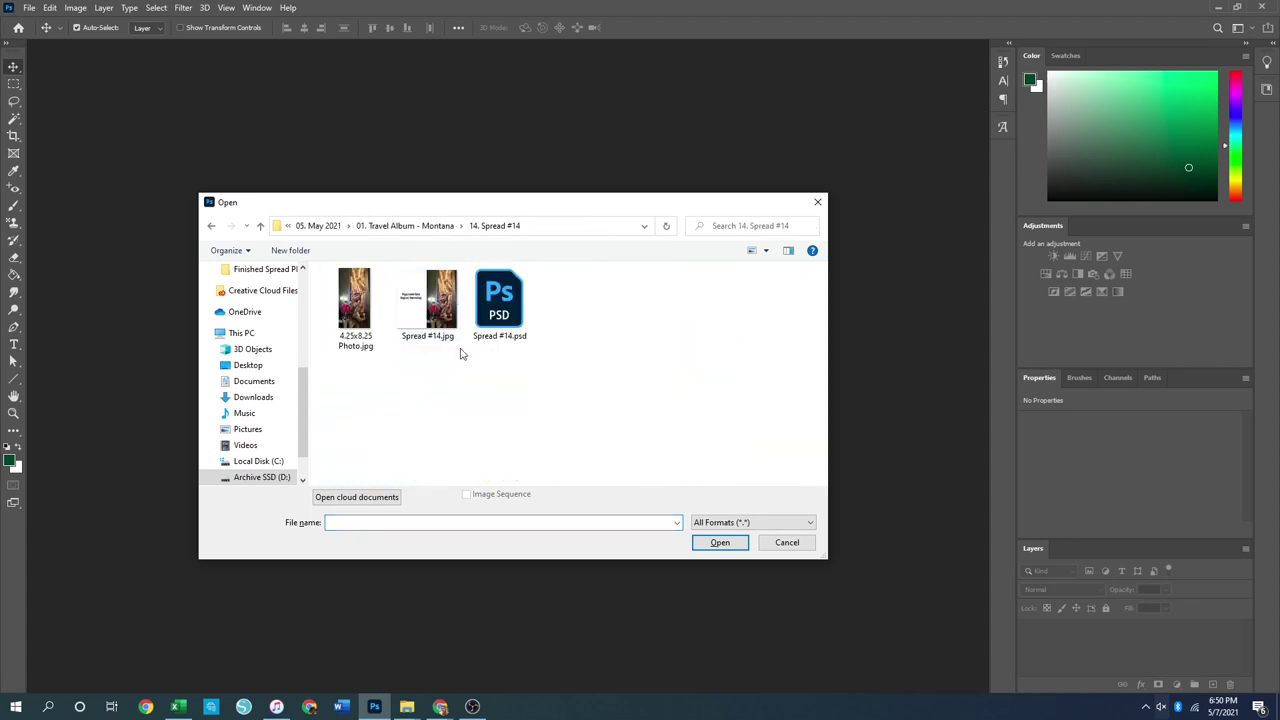
double_click(409, 313)
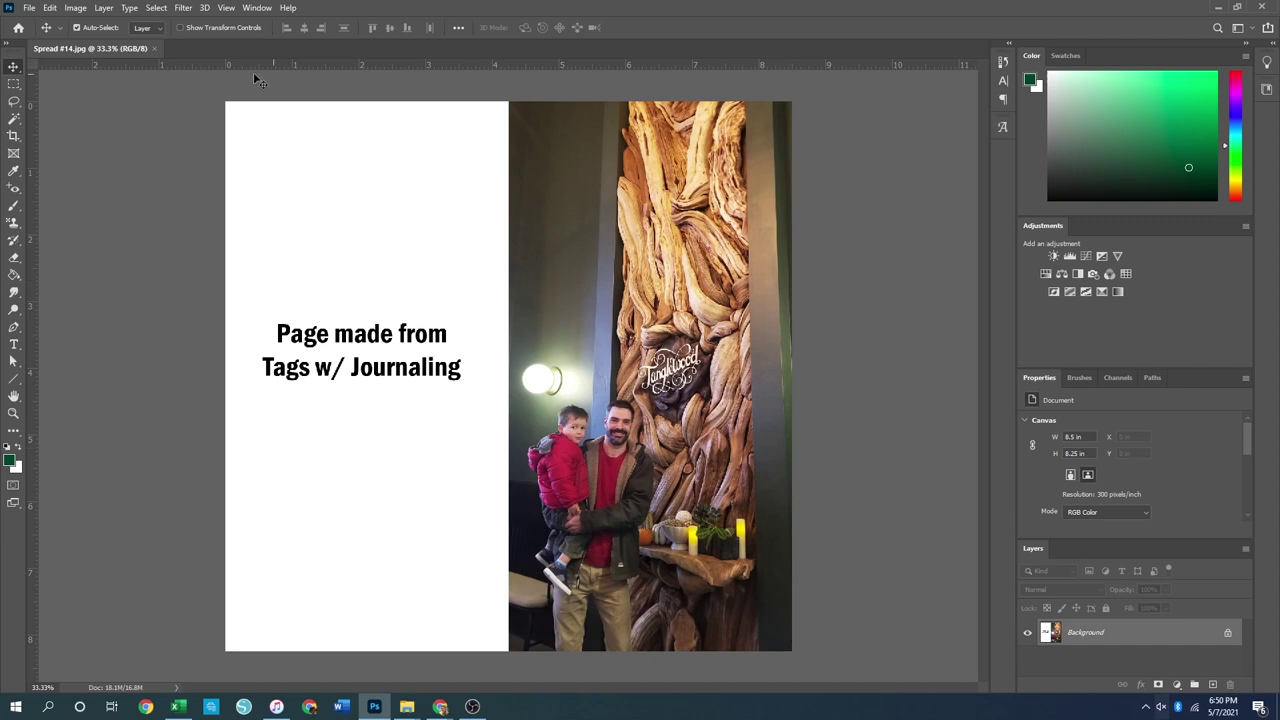
click(153, 48)
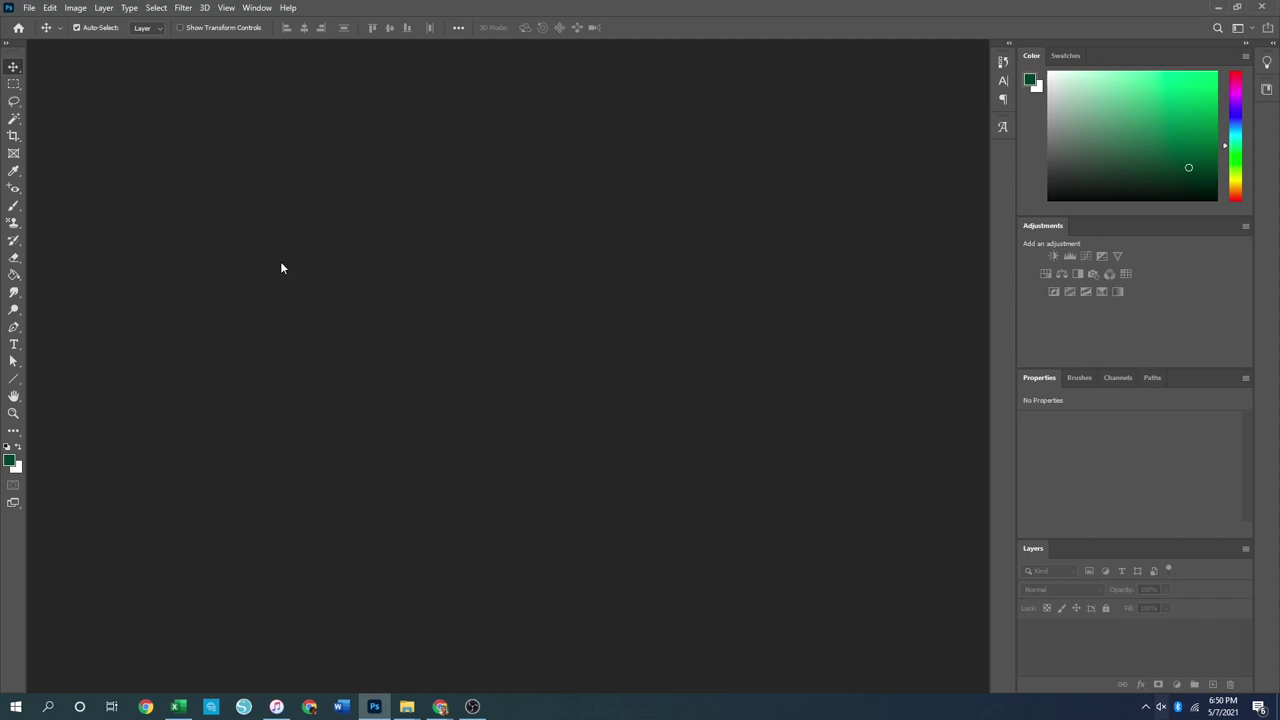
Open ExploreMore 4x64.png, 4.25X8.25 Journaling.jpg and Spread #15.jpg together from the 15. Spread #15 folder
key(ctrl+o)
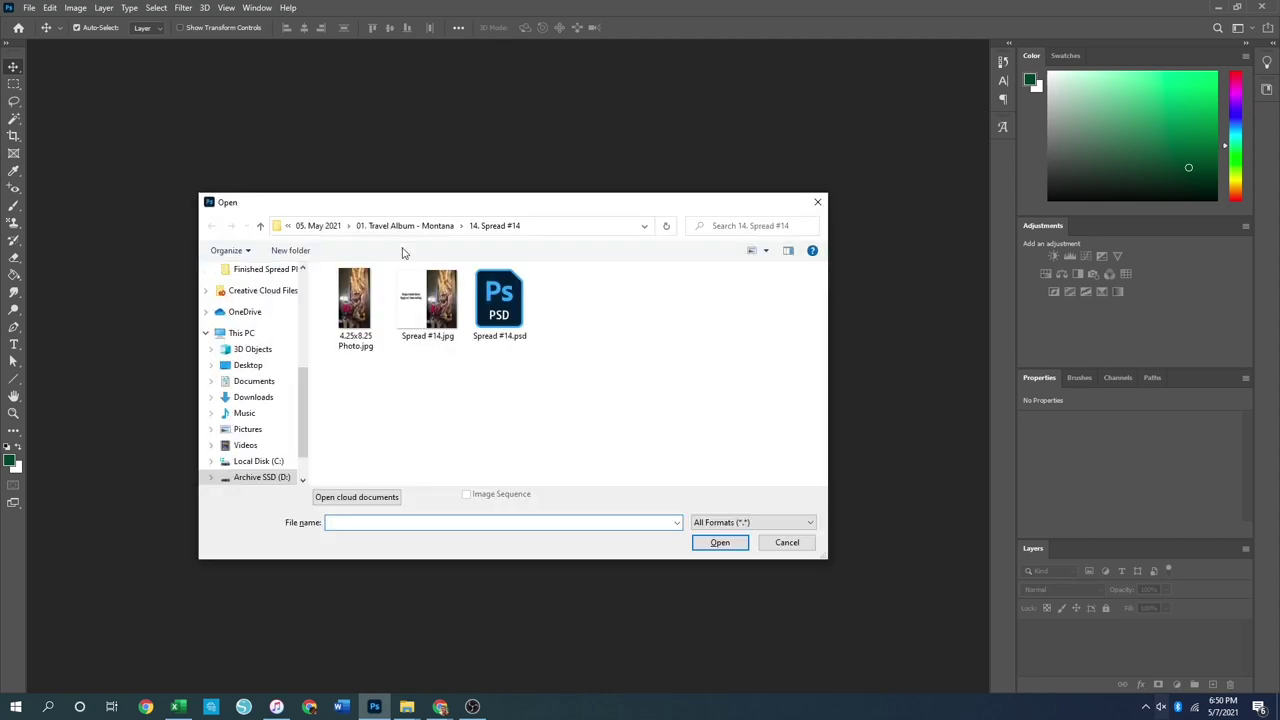
click(422, 227)
double_click(427, 430)
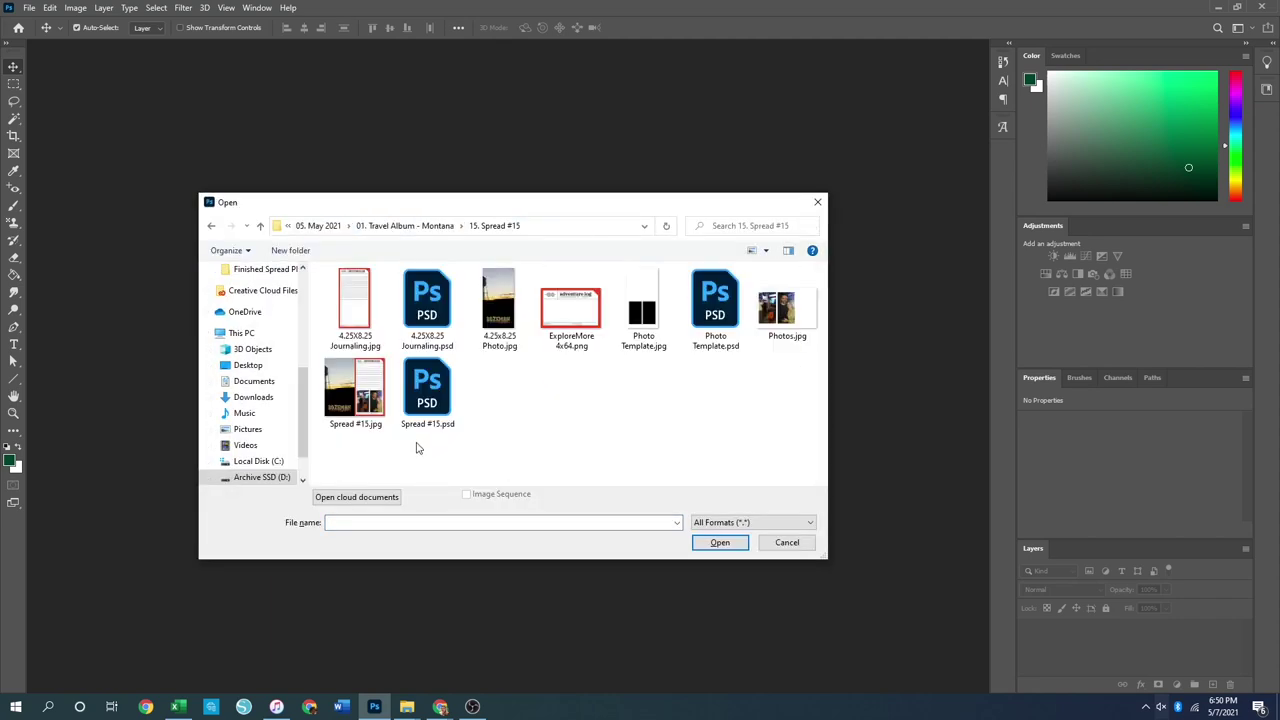
click(574, 314)
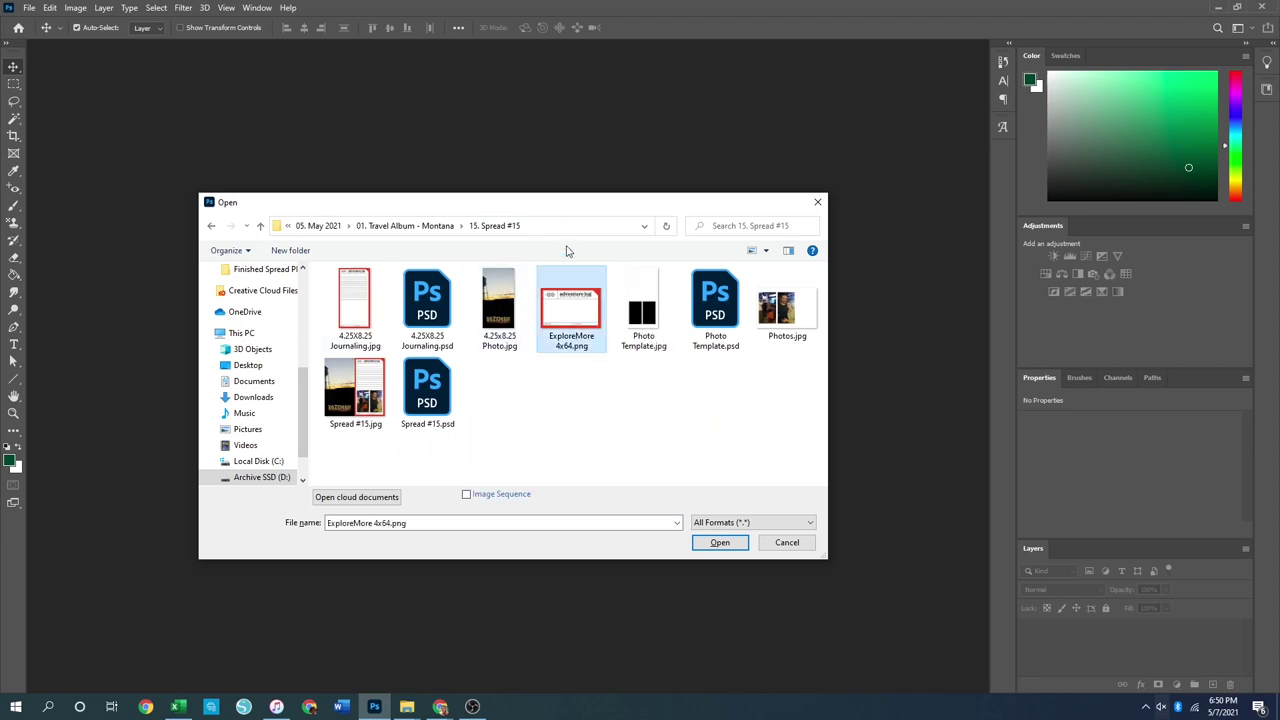
ctrl+click(354, 319)
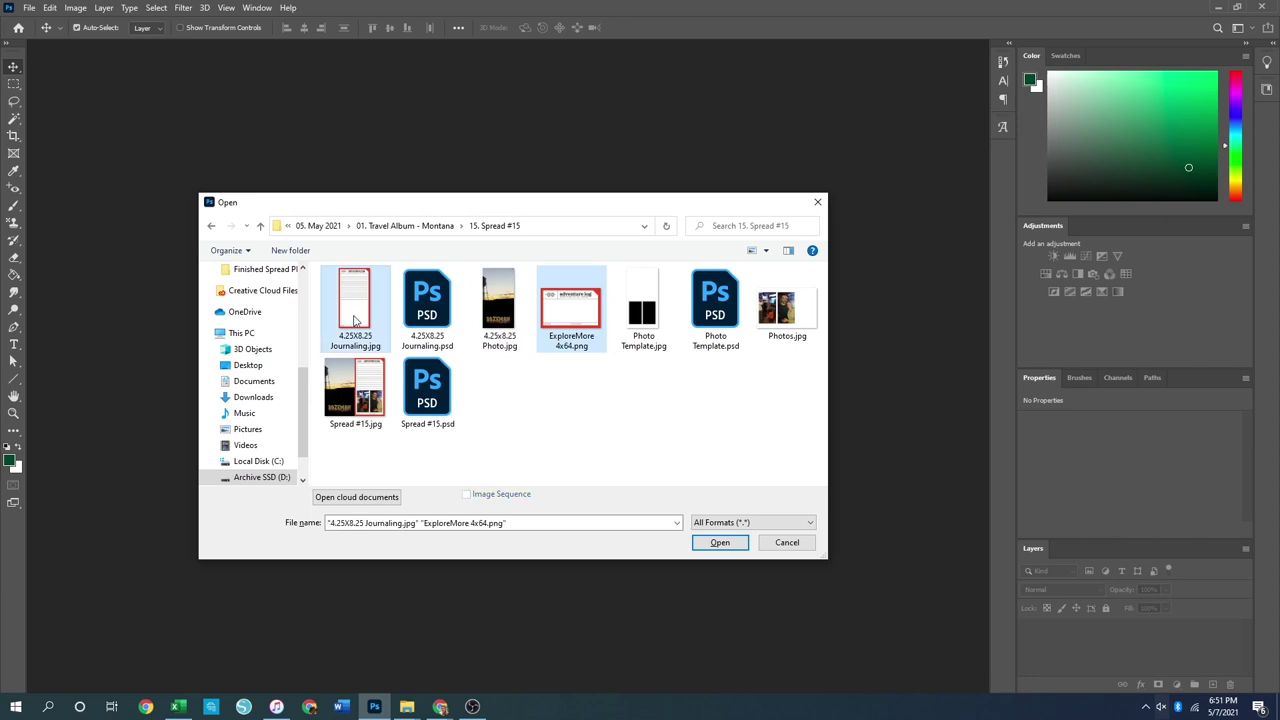
ctrl+click(345, 410)
key(Return)
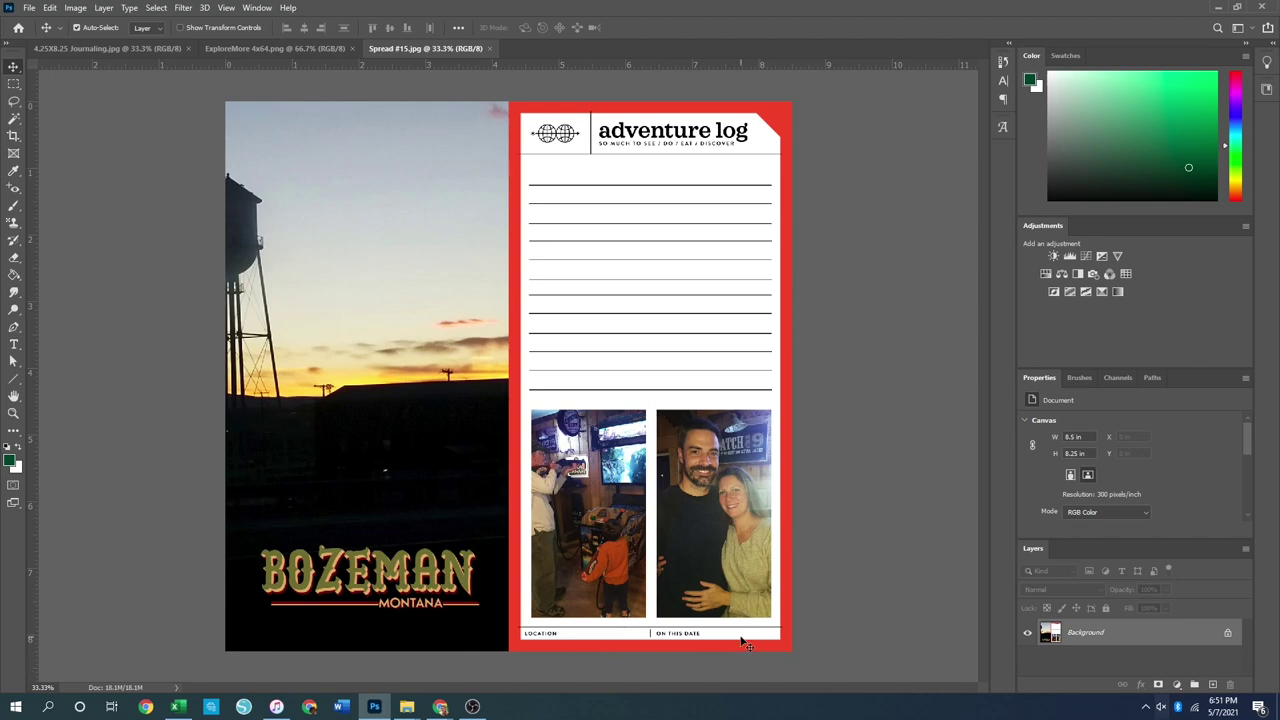
Create a new blank 4.25 x 8.25 inch document at 300 ppi
key(ctrl+n)
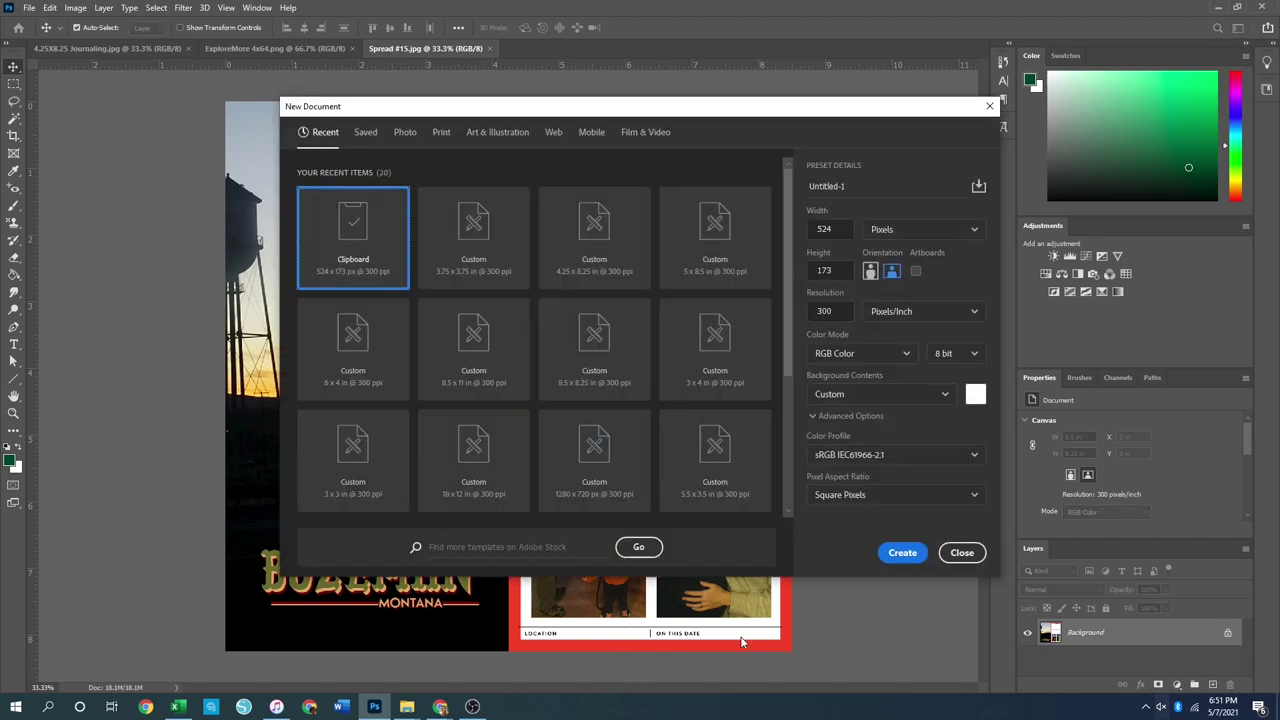
click(585, 252)
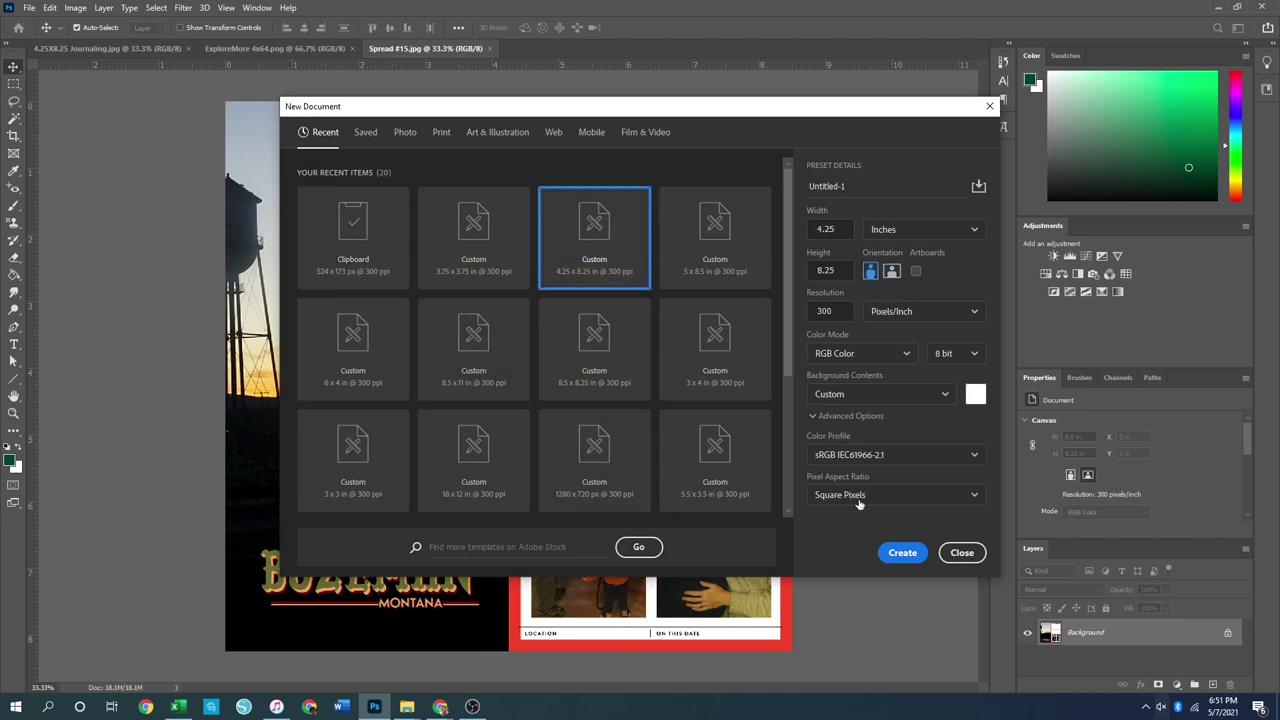
click(900, 555)
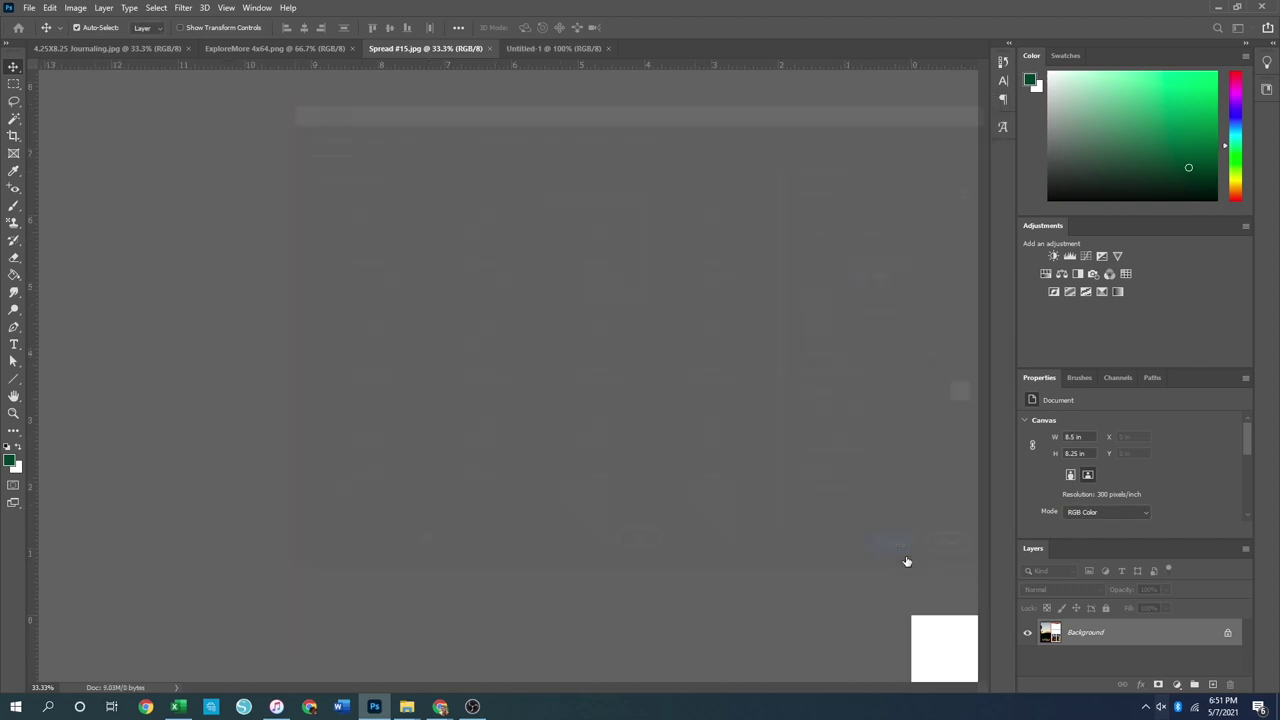
Copy the entire ExploreMore adventure log card into the blank 4.25 x 8.25 inch document and place its layer in a group
click(290, 48)
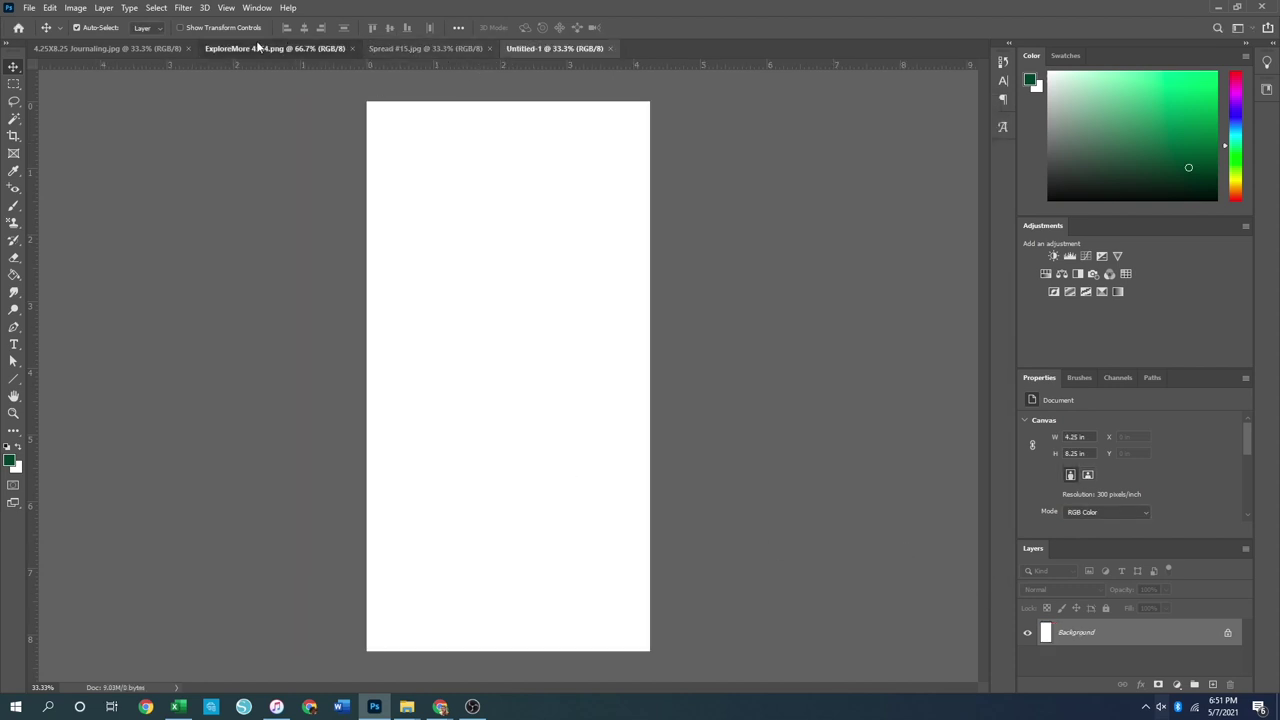
key(ctrl+a)
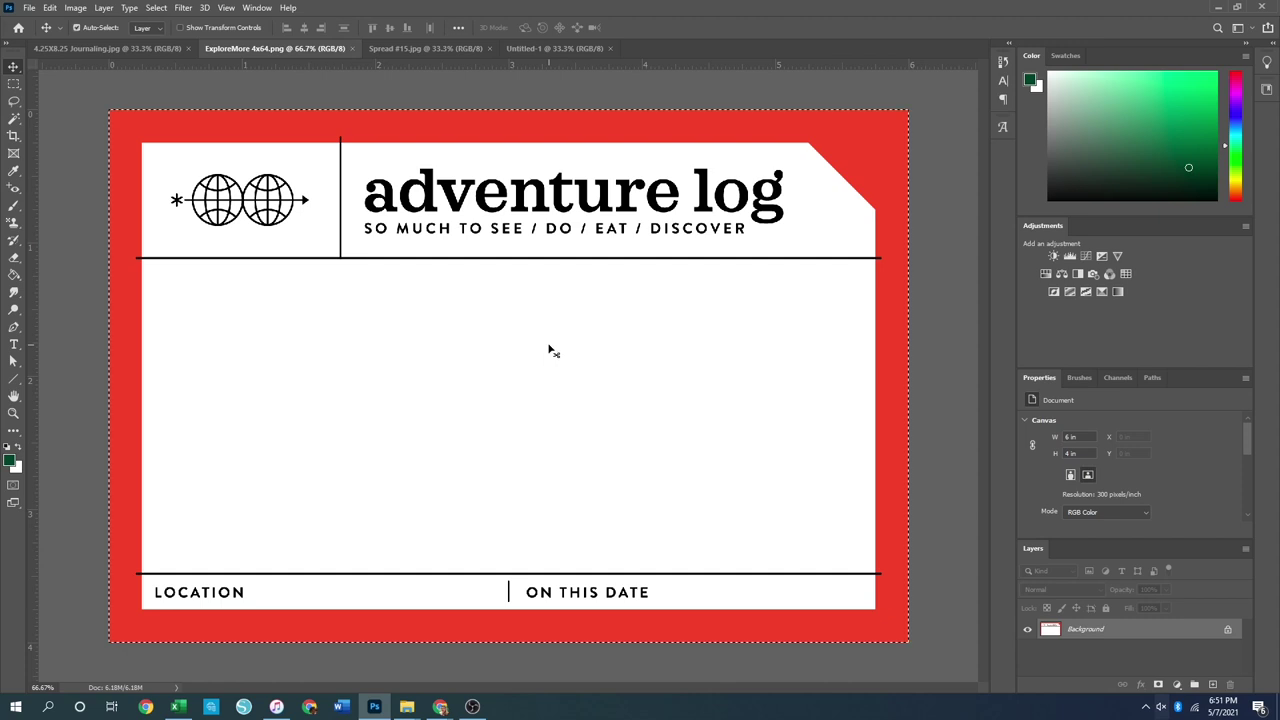
key(ctrl+c)
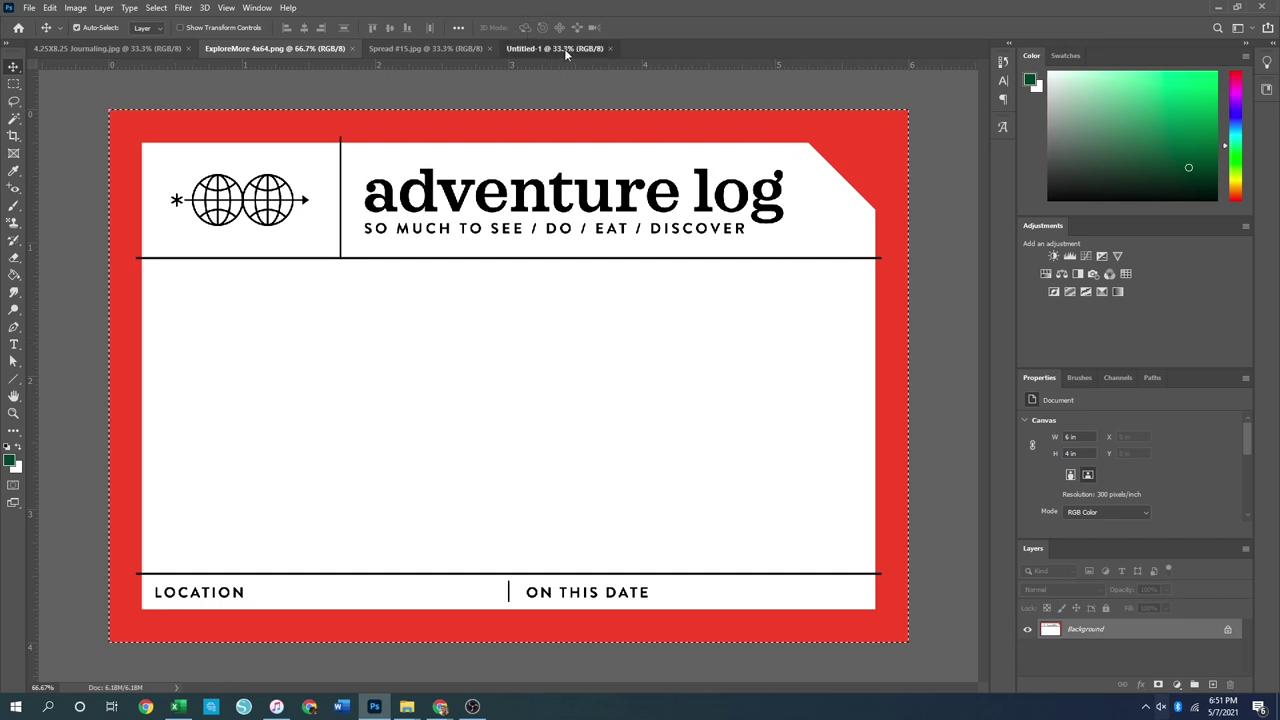
click(564, 48)
key(ctrl+v)
key(ctrl+g)
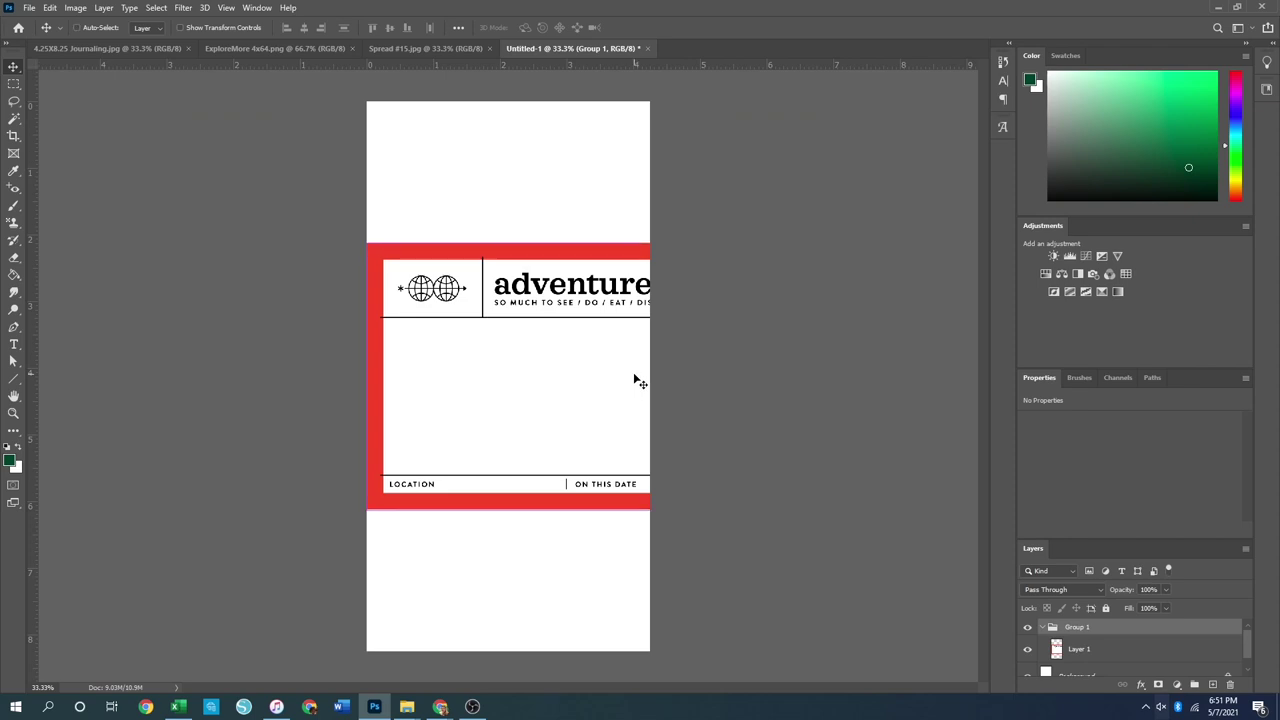
Scale the pasted card proportionally to 4.25 in wide, align it with the document's top edge, and merge all layers
key(ctrl+t)
drag(774, 372, 689, 363)
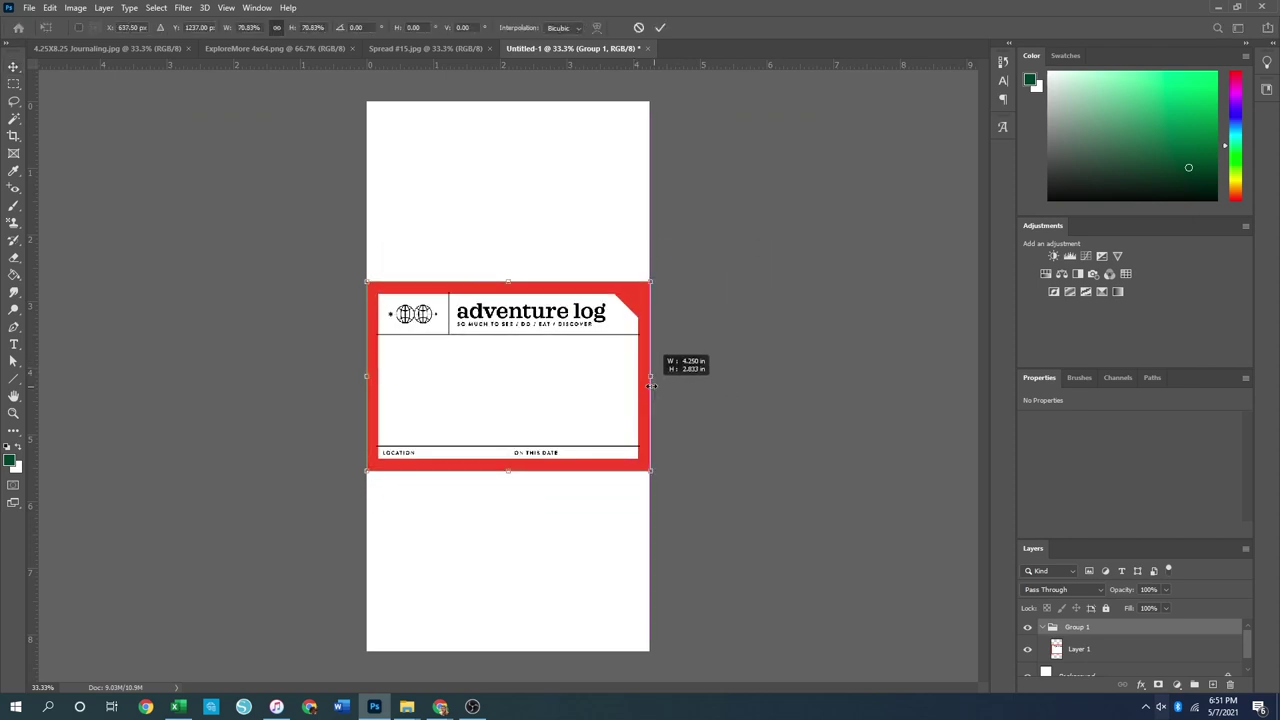
drag(614, 400, 500, 230)
key(Return)
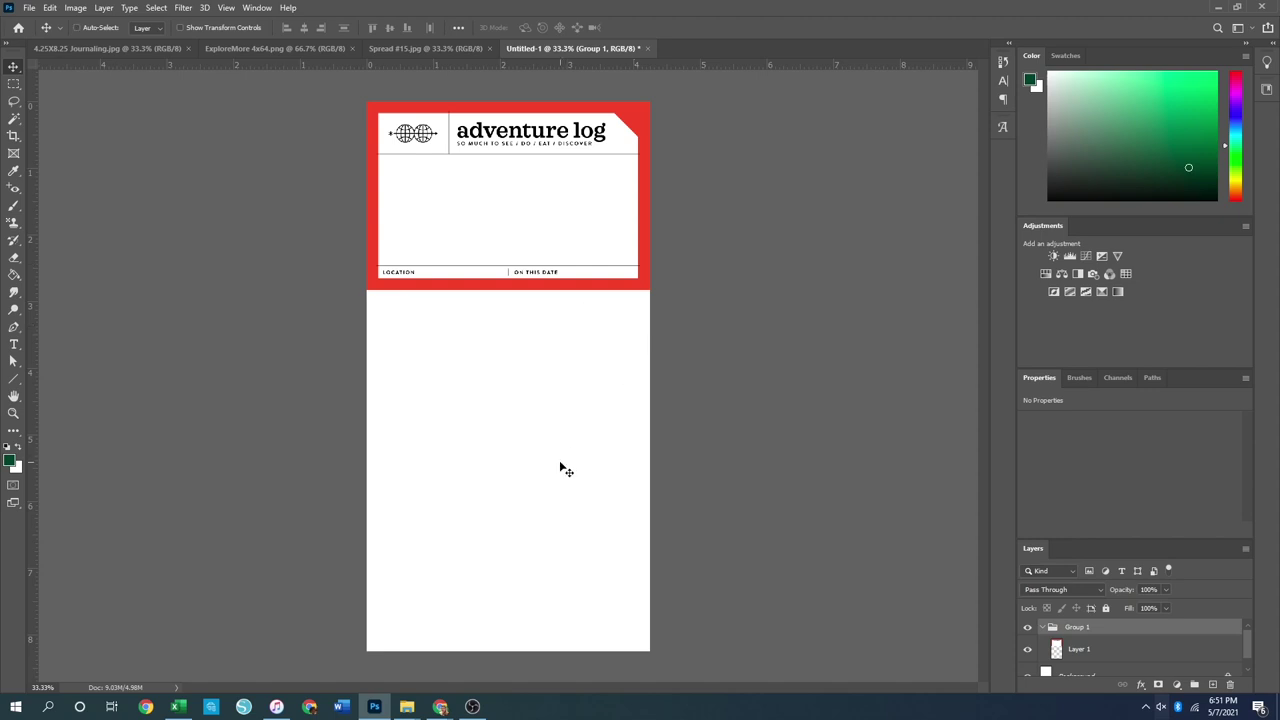
key(ctrl+shift+e)
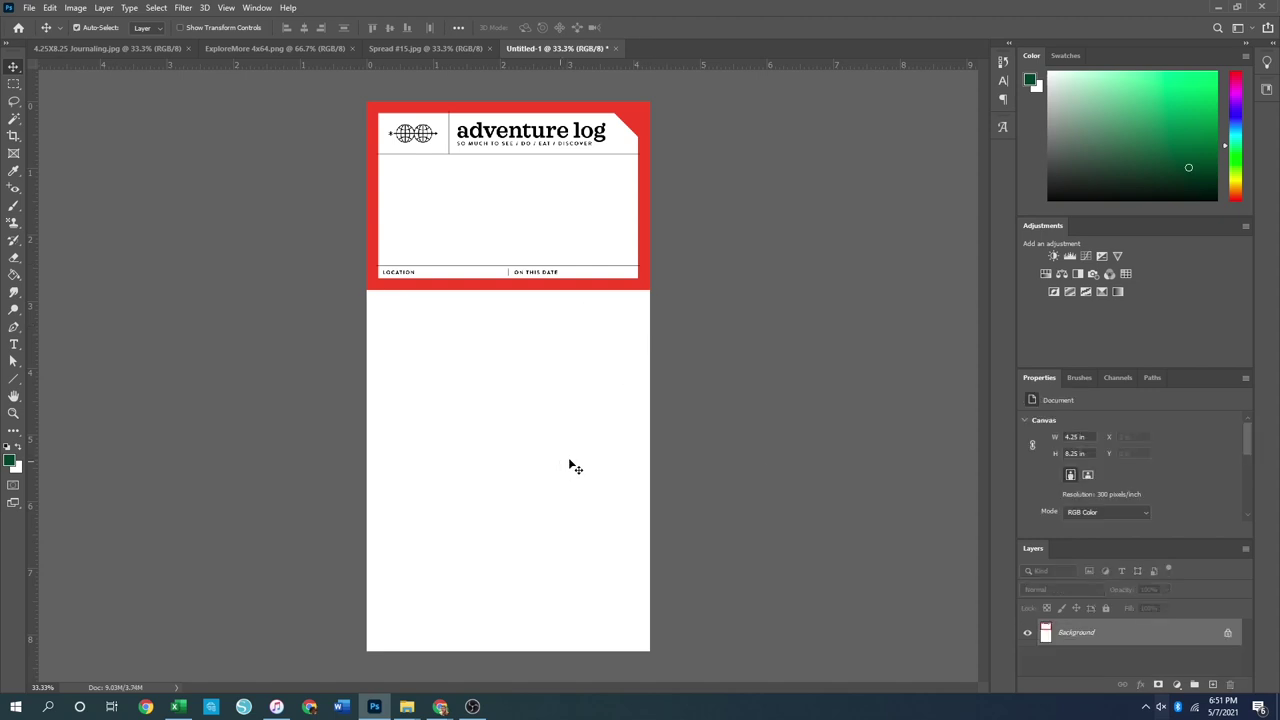
Copy the card area from just below the header line past its lower border, about 4.25 x 2.19 in, onto a new layer
click(13, 84)
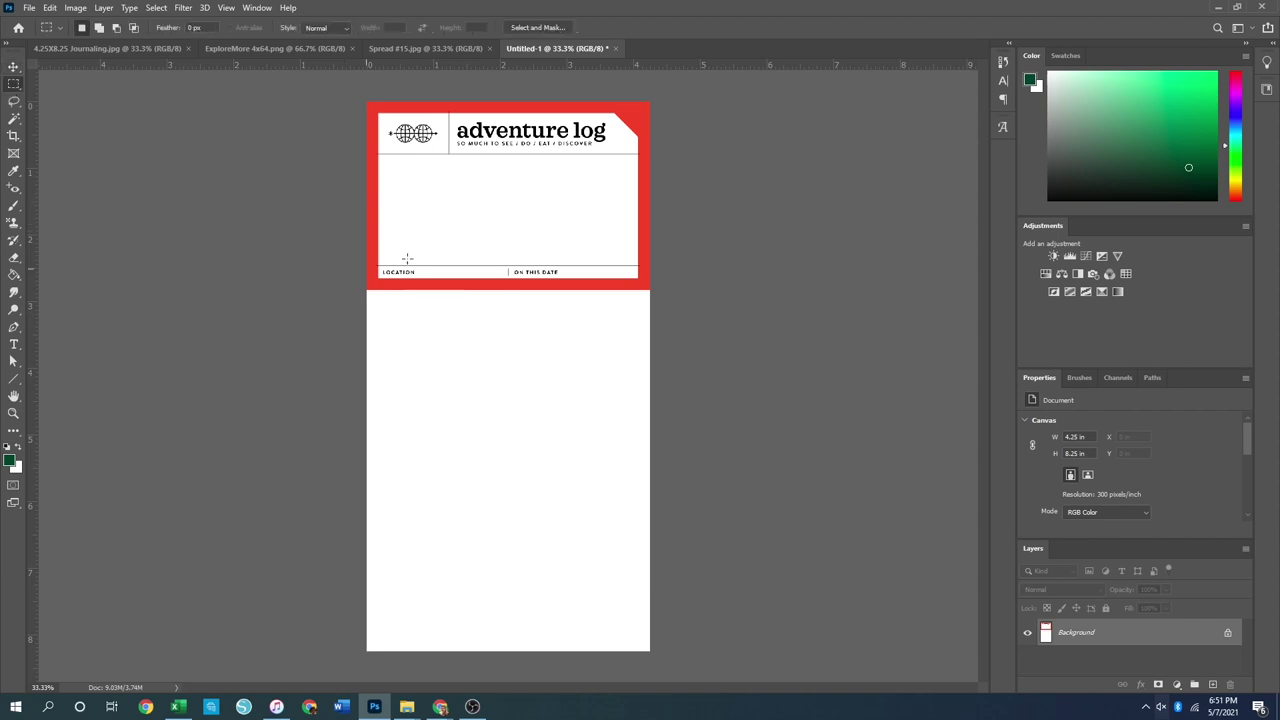
drag(358, 160, 678, 220)
drag(360, 161, 600, 185)
drag(675, 191, 666, 292)
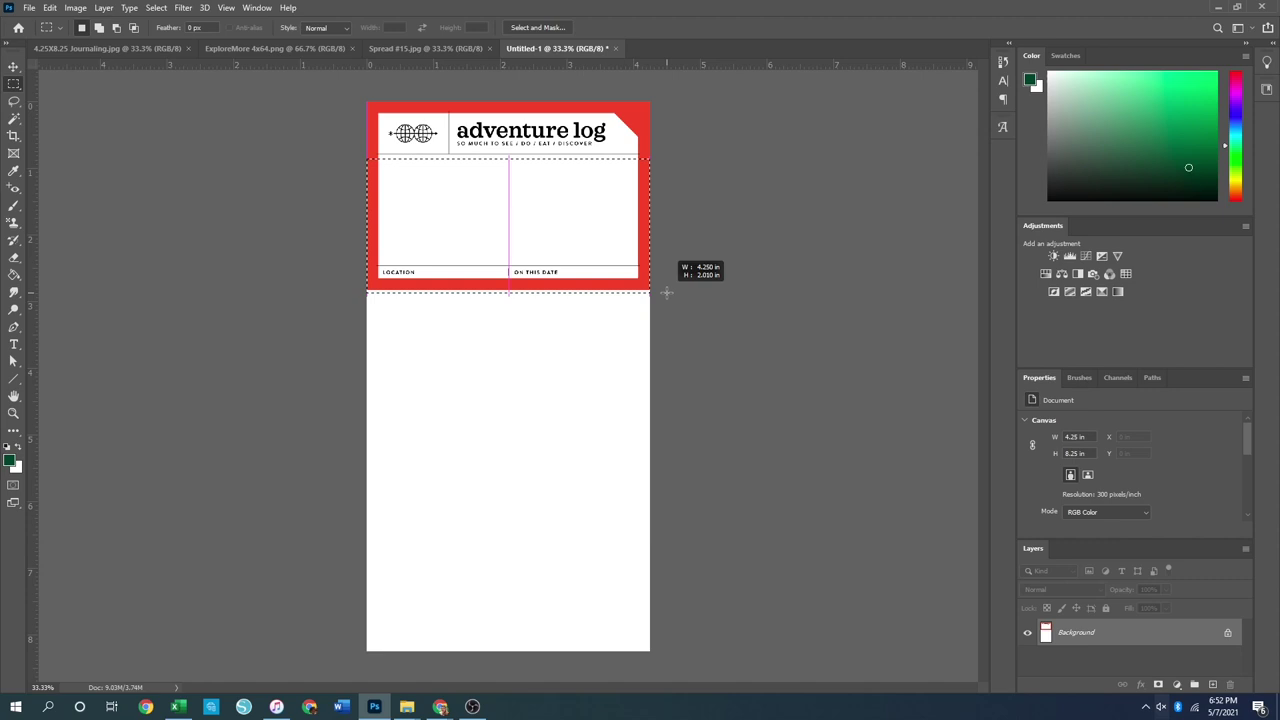
drag(666, 292, 666, 292)
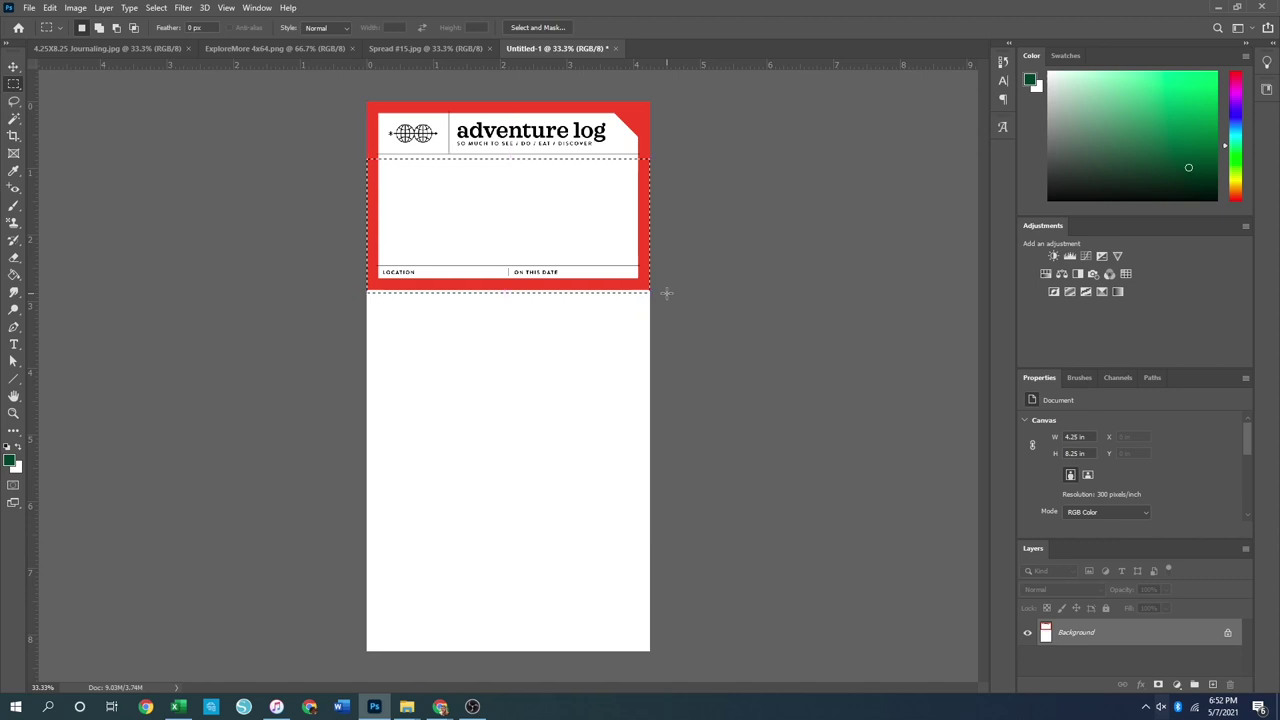
drag(422, 343, 668, 211)
drag(352, 157, 768, 301)
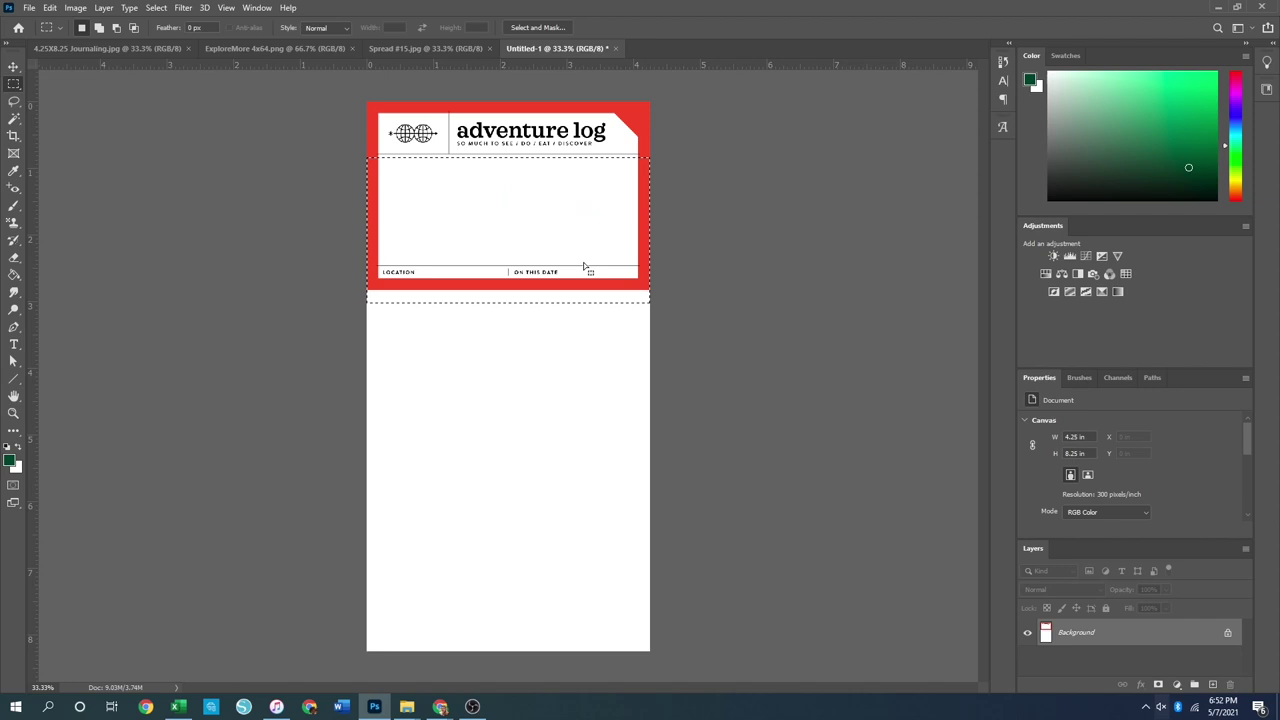
right_click(511, 191)
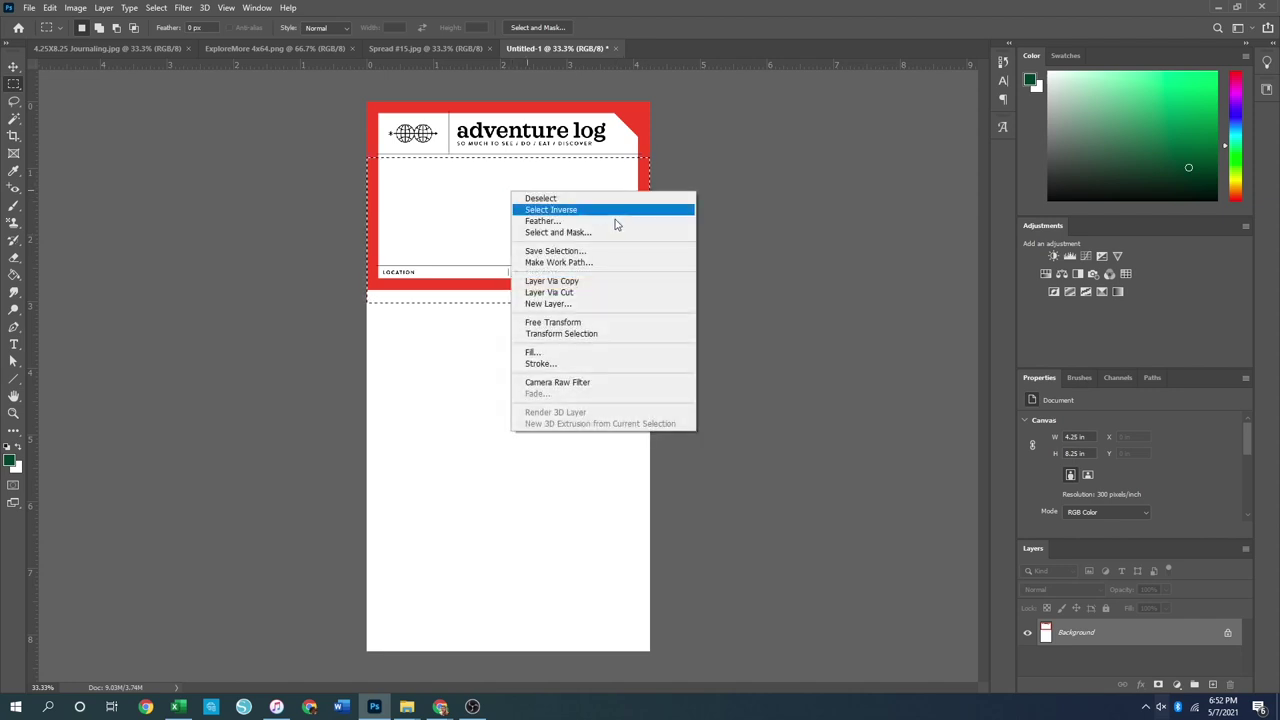
click(580, 281)
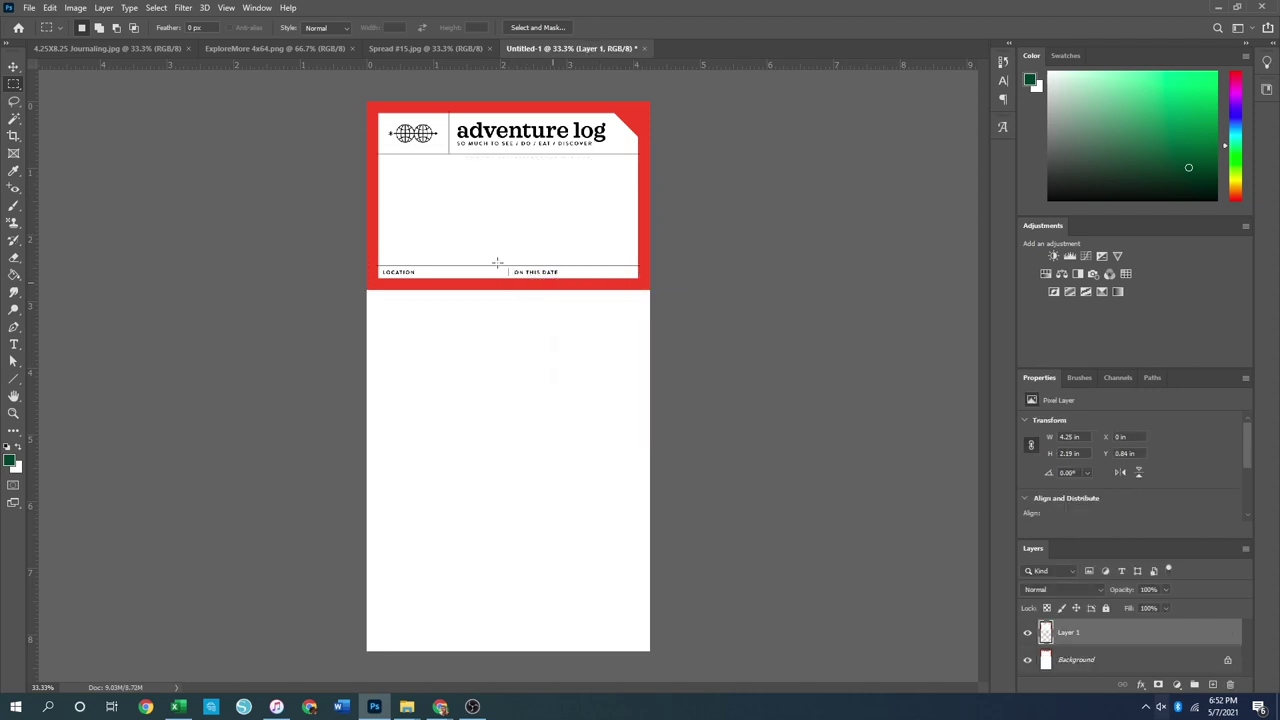
Move the copied lower section straight down to about Y 2.42 in to lengthen the card, and merge it into the background
click(15, 68)
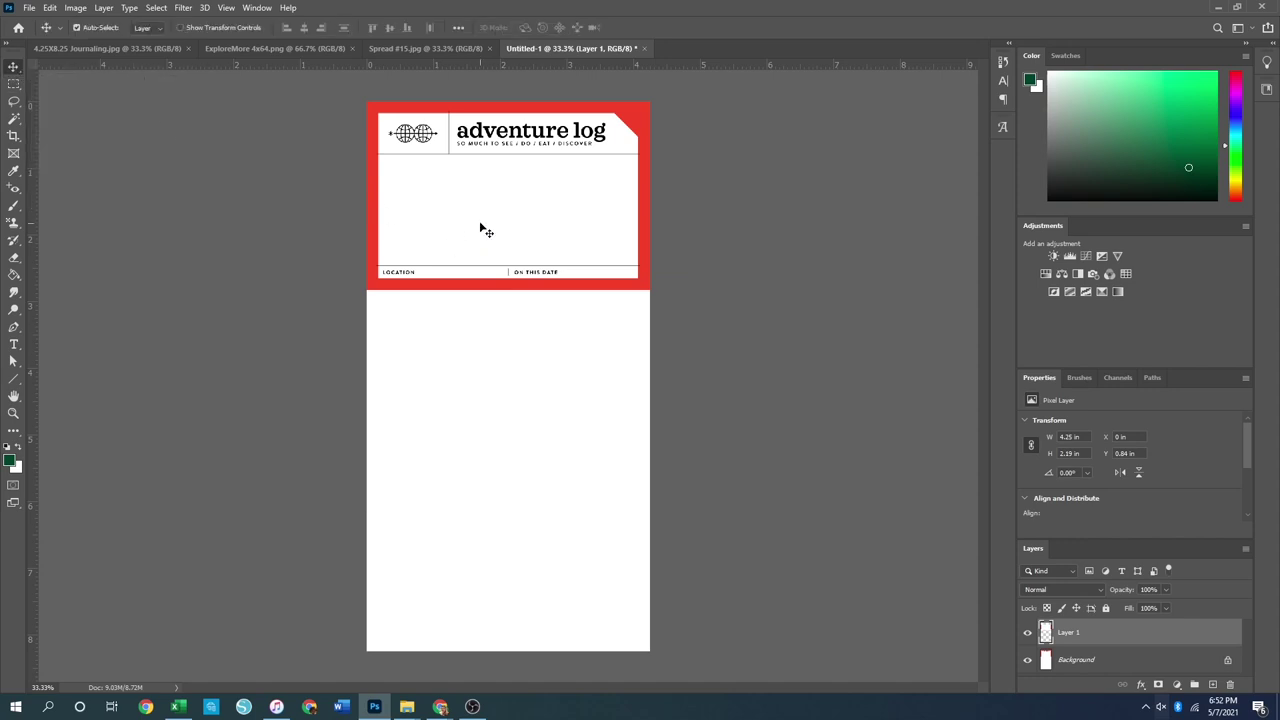
drag(497, 220, 494, 317)
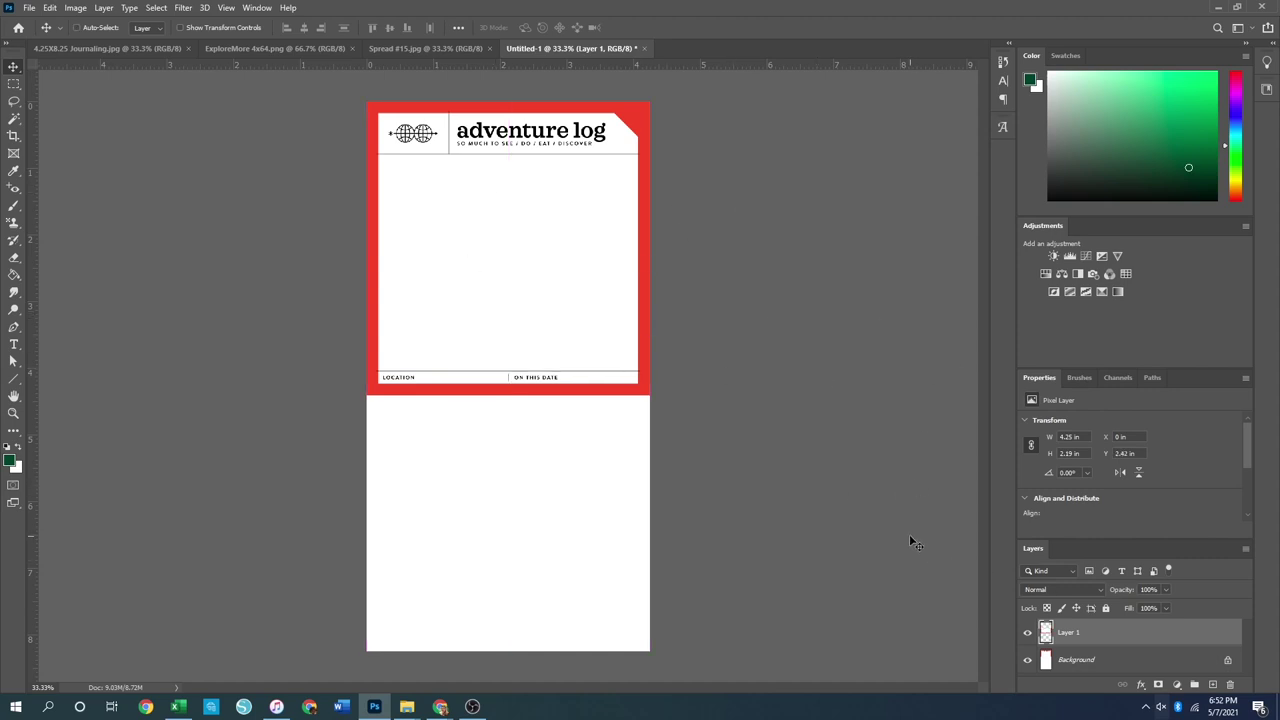
key(ctrl+e)
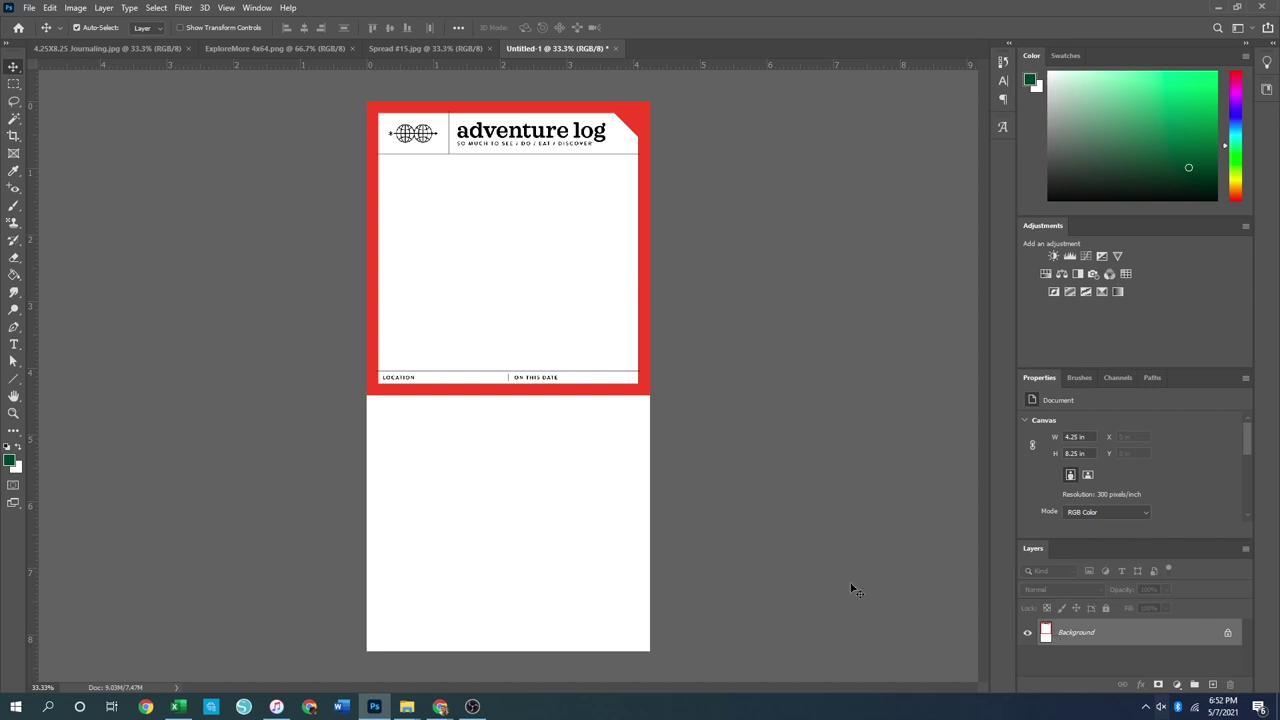
Lengthen the card again by copying about 3.49 in of its lower part, moving the copy down to about Y 3.92 in, and merging it
click(13, 84)
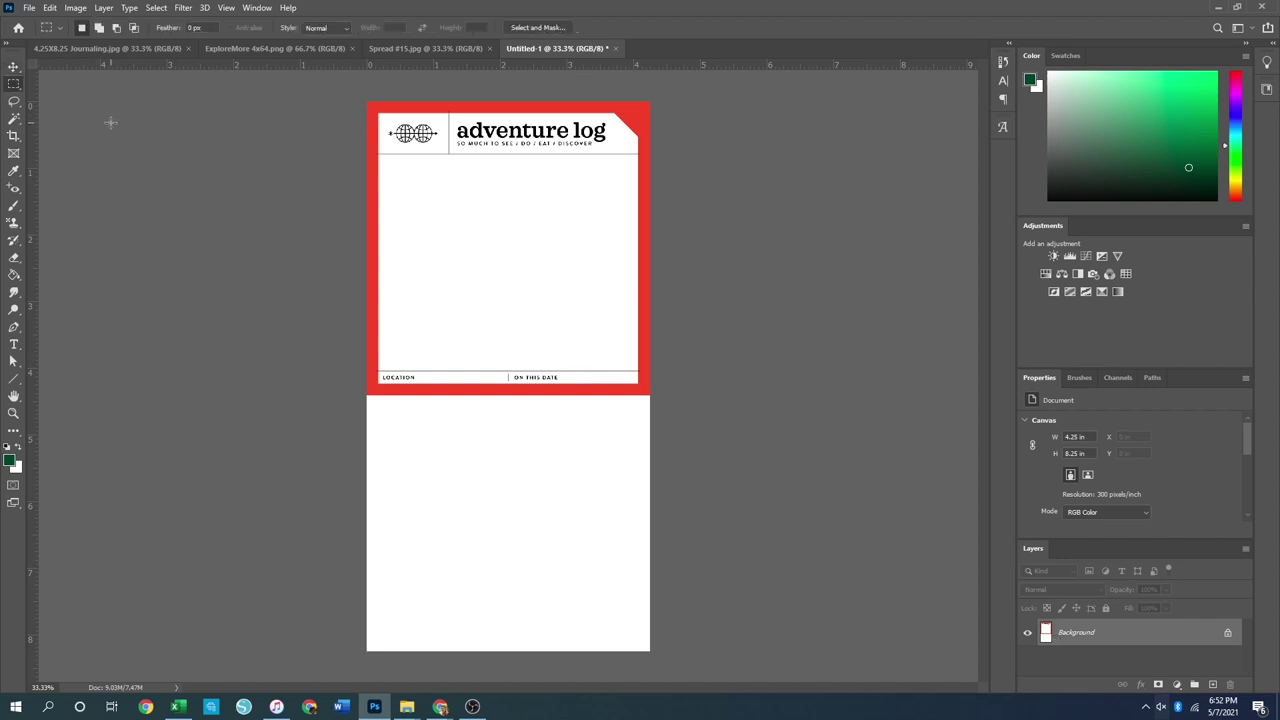
drag(351, 166, 768, 397)
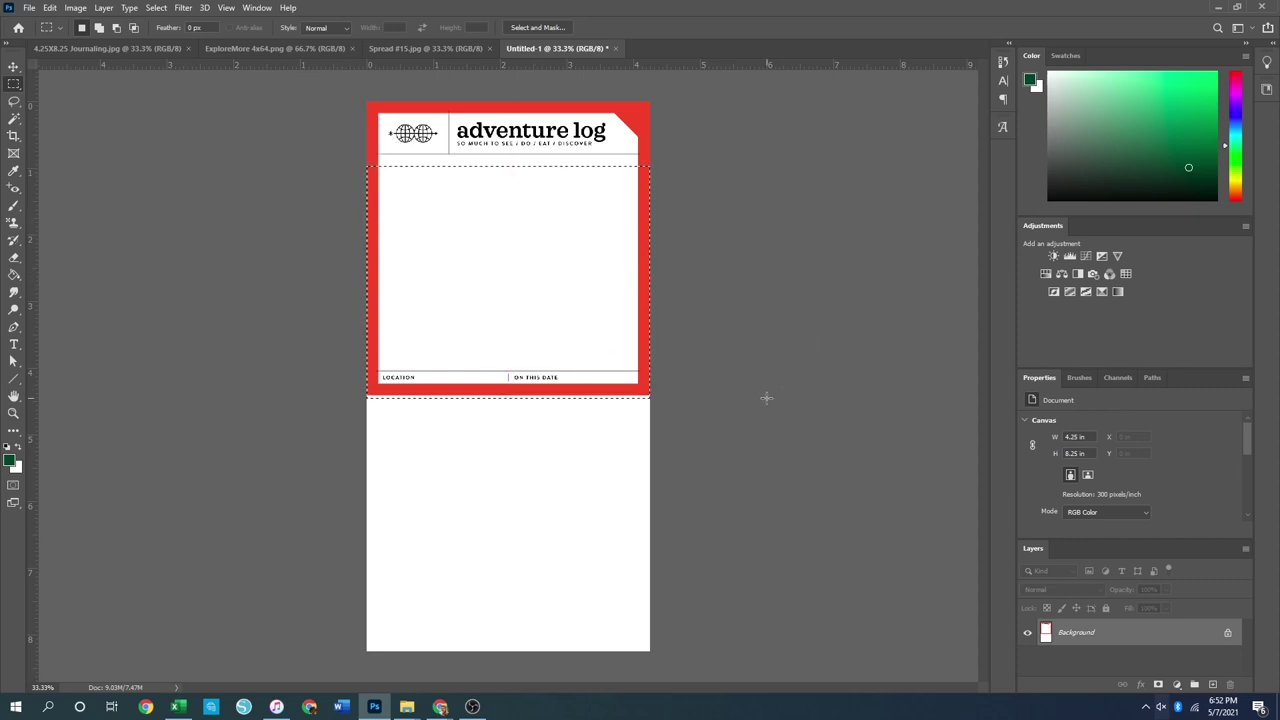
right_click(508, 234)
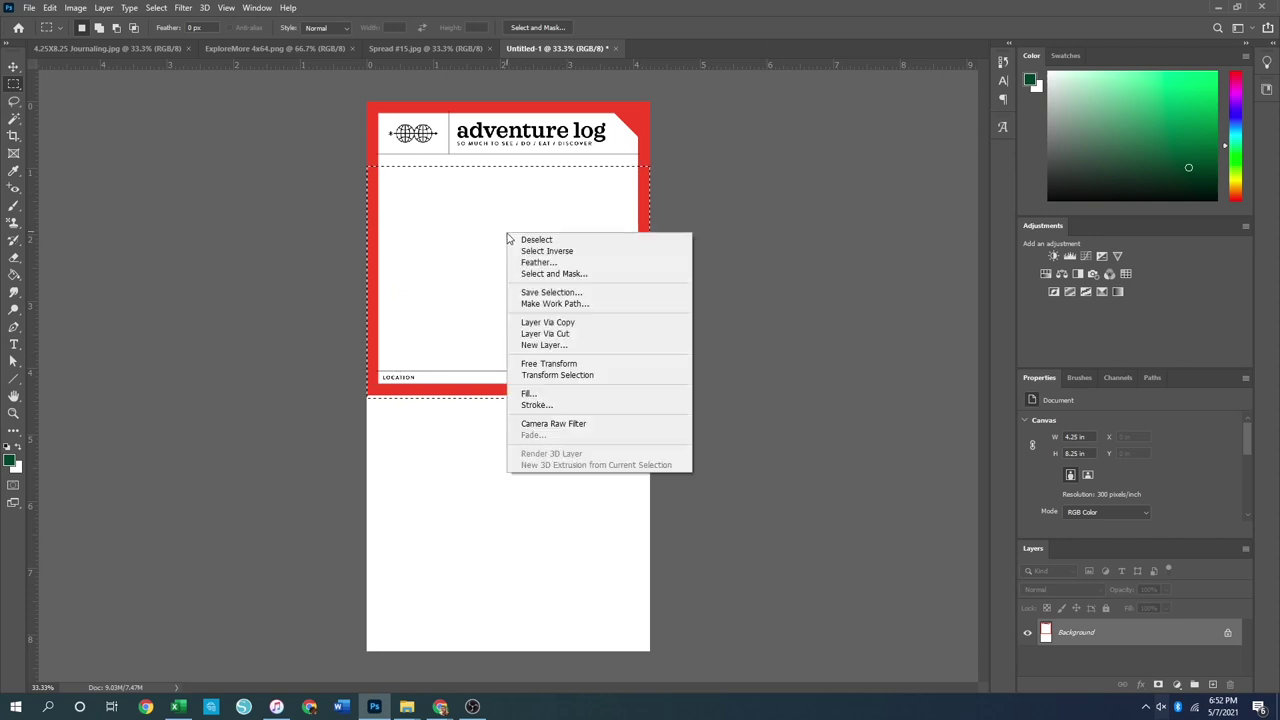
click(586, 323)
click(13, 66)
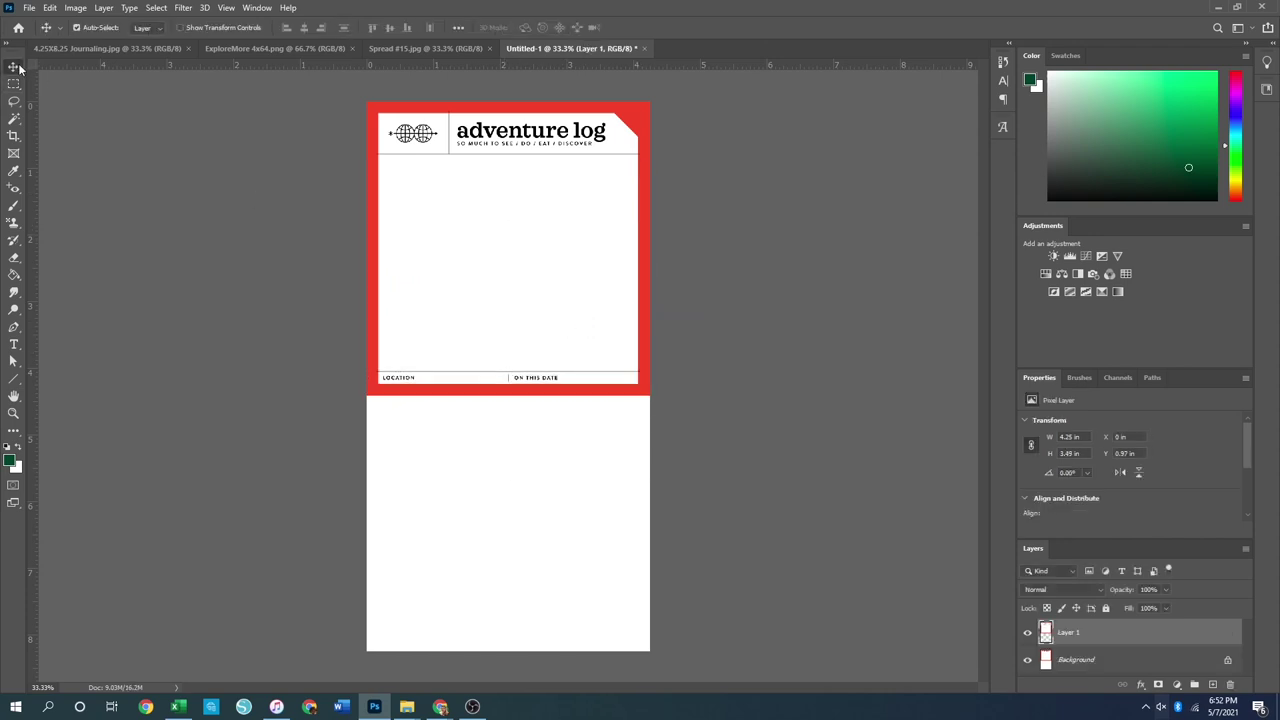
drag(511, 261, 506, 431)
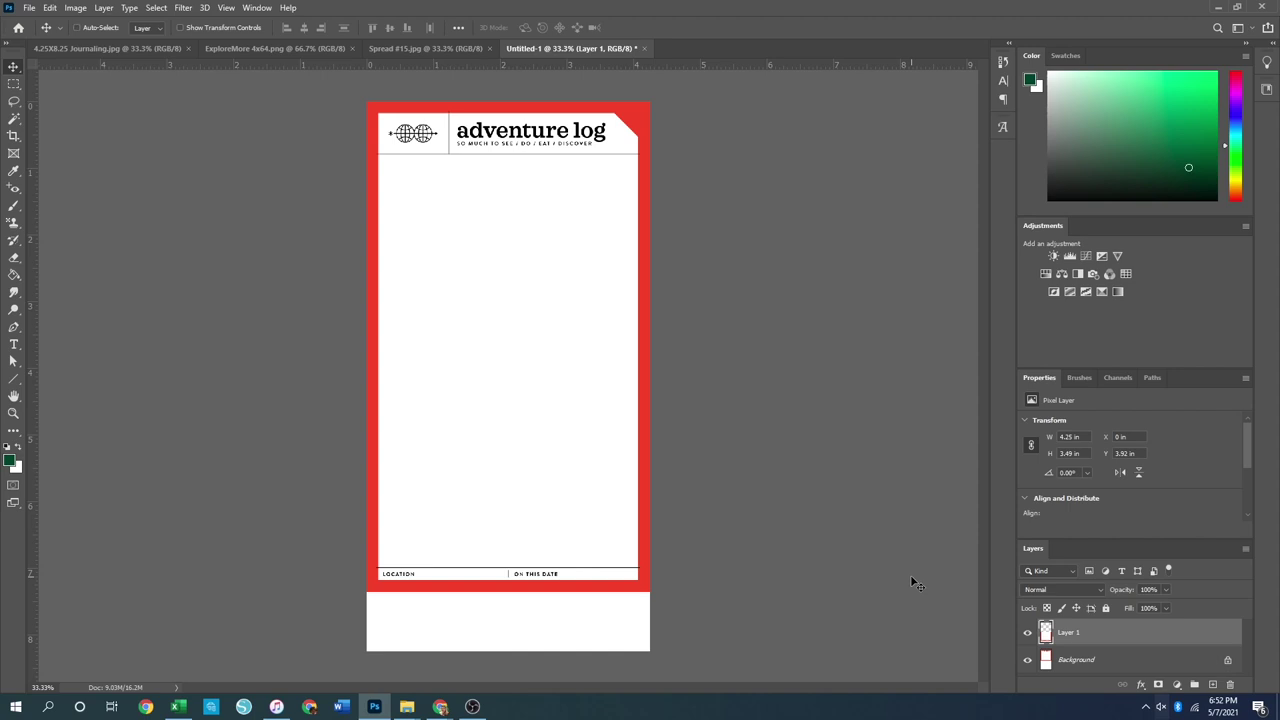
key(ctrl+e)
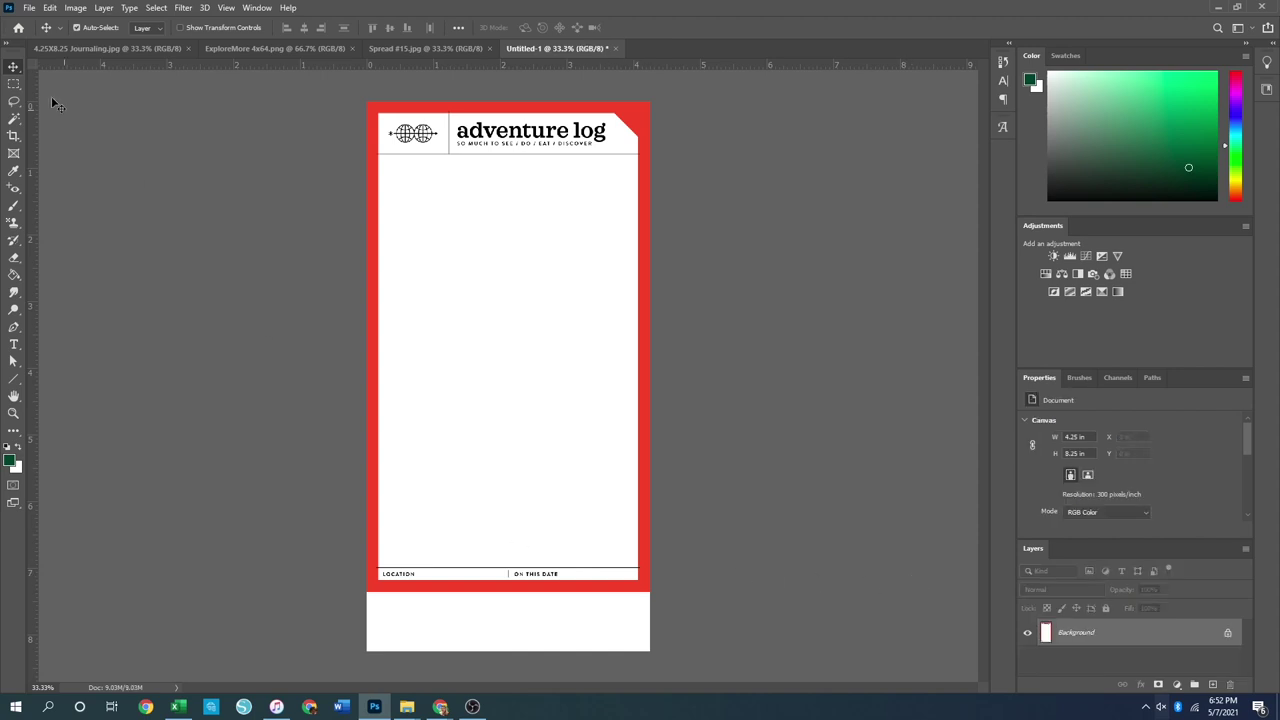
Extend the card to the document's bottom edge by copying about 2.74 in of its lower part, moving the copy down, and merging it
click(13, 83)
drag(348, 414, 746, 595)
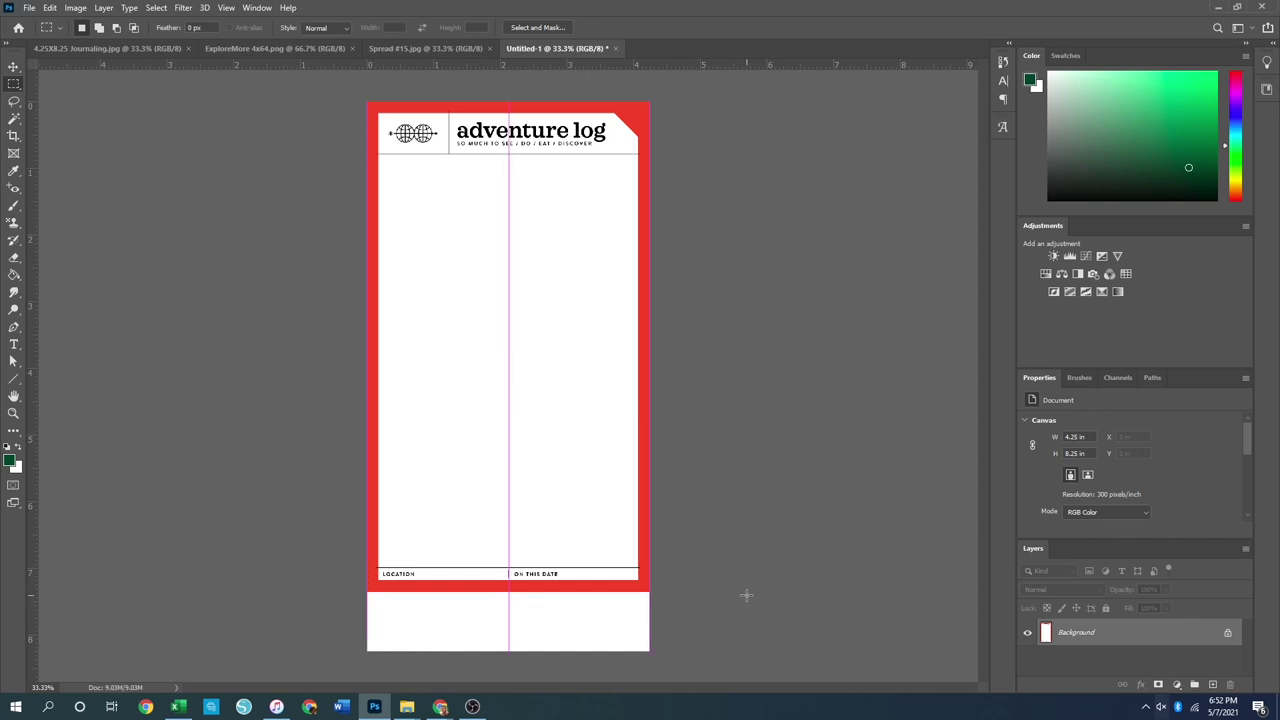
right_click(521, 473)
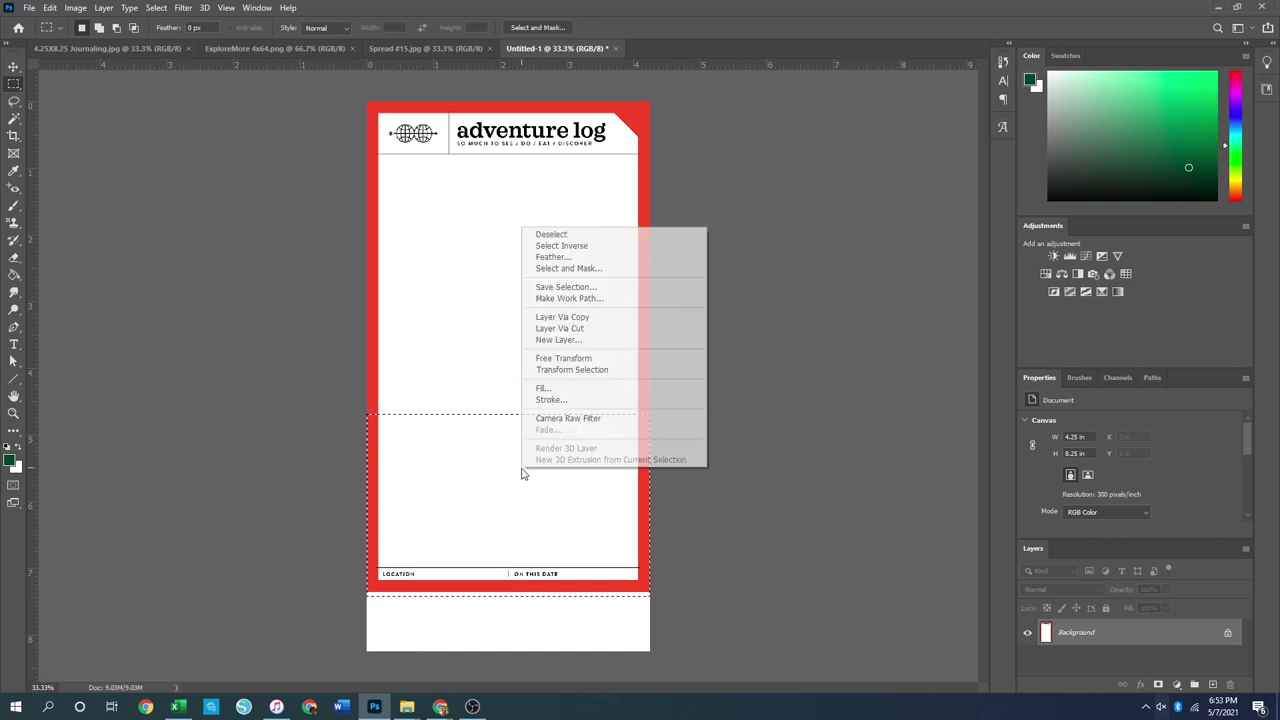
click(600, 321)
key(v)
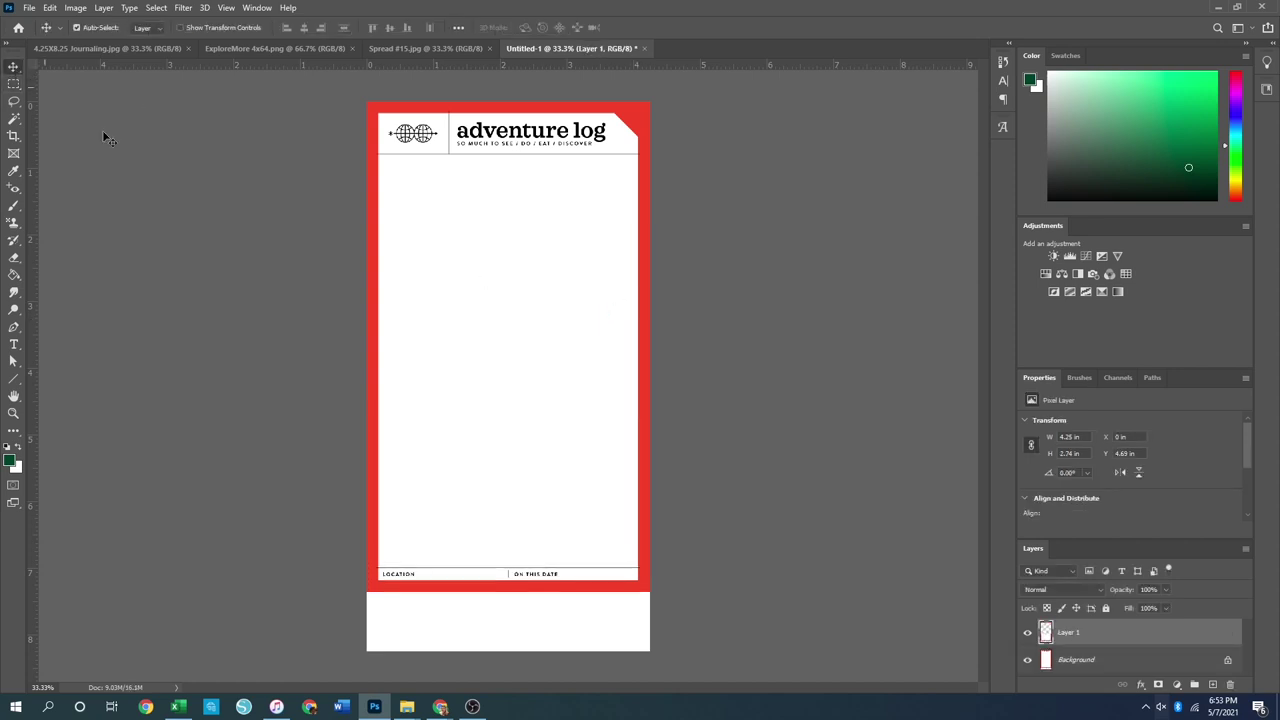
drag(517, 463, 518, 528)
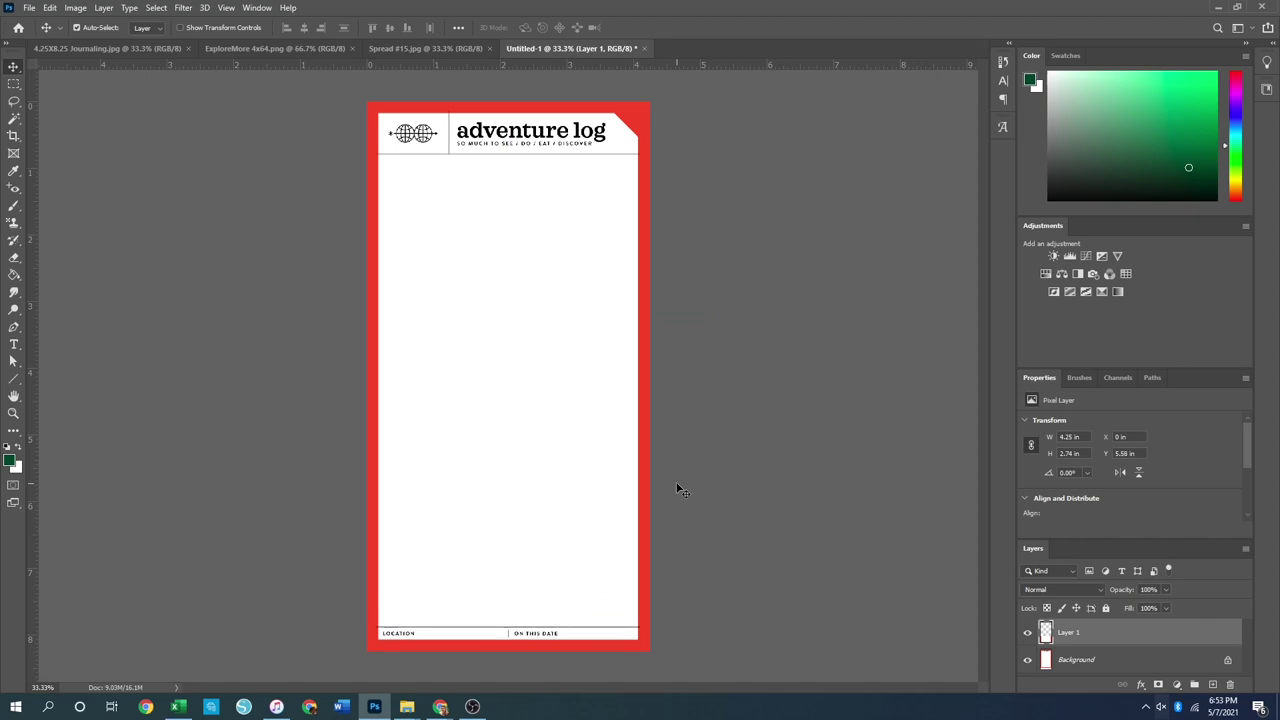
key(Up)
key(ctrl+e)
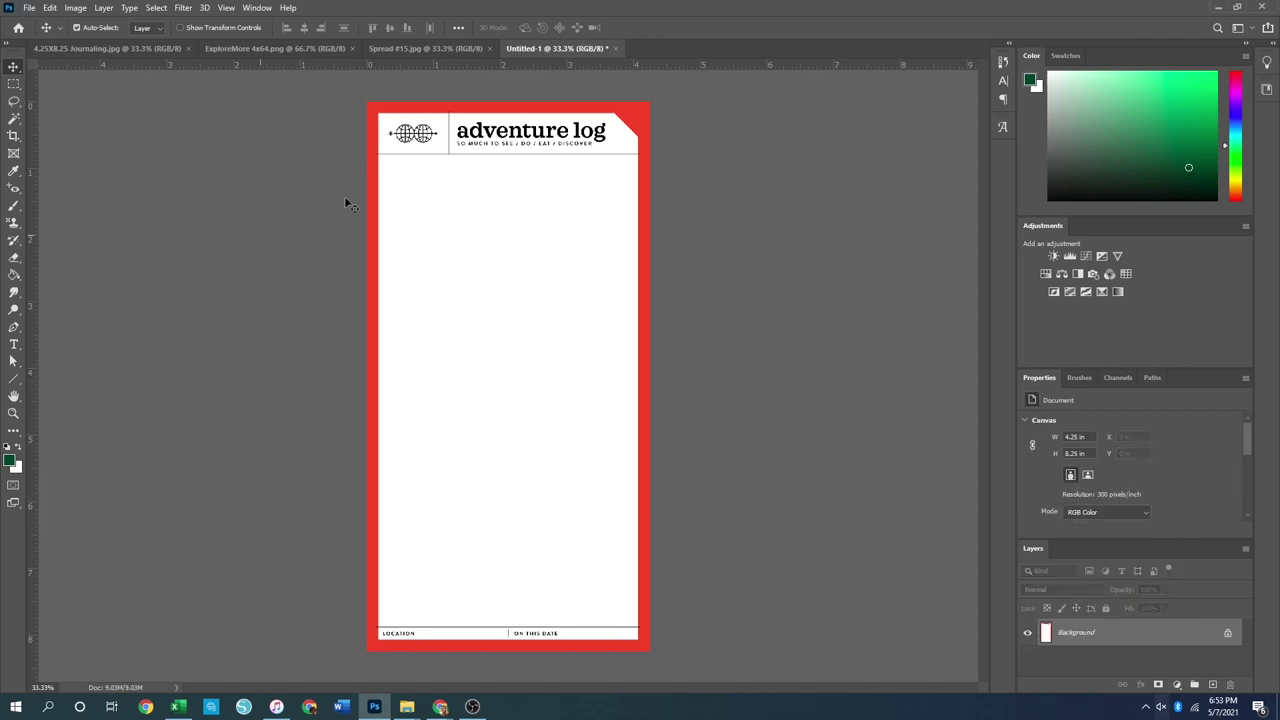
Place a horizontal guide at about 4.8 in, just below the card's middle, and set the foreground color to black, 000000
drag(522, 66, 523, 420)
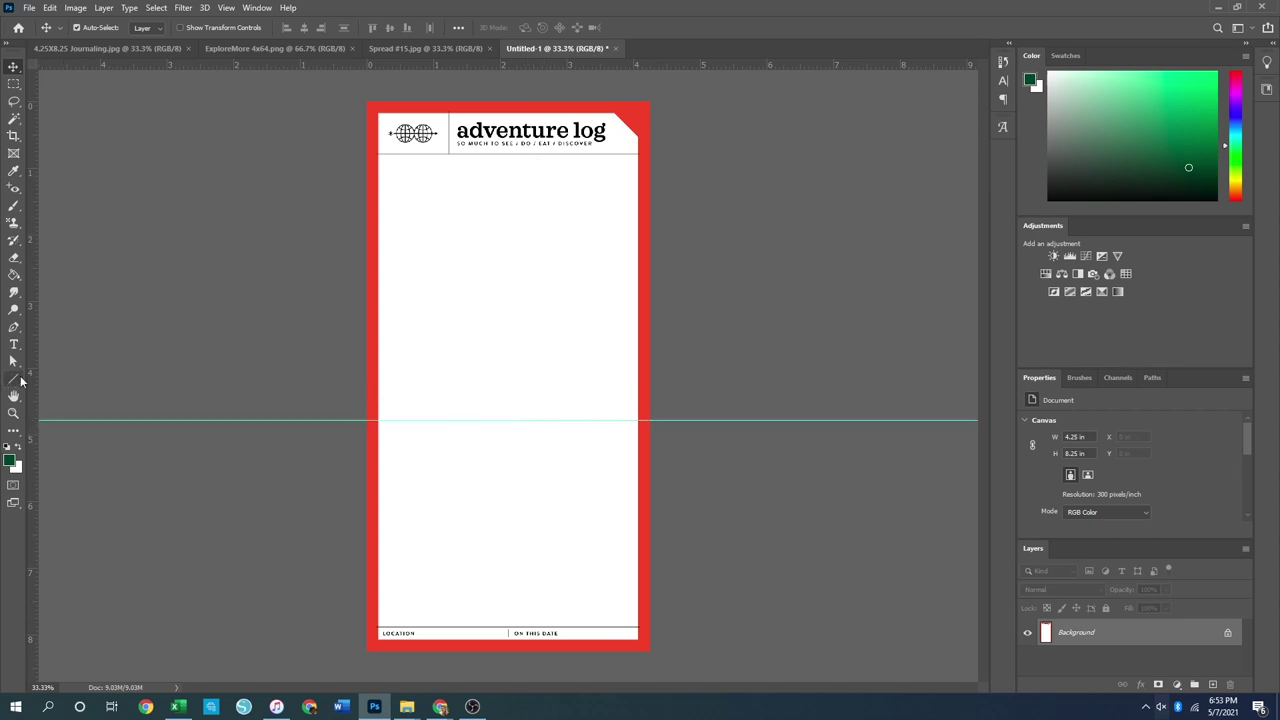
click(9, 461)
text(000000)
click(1084, 296)
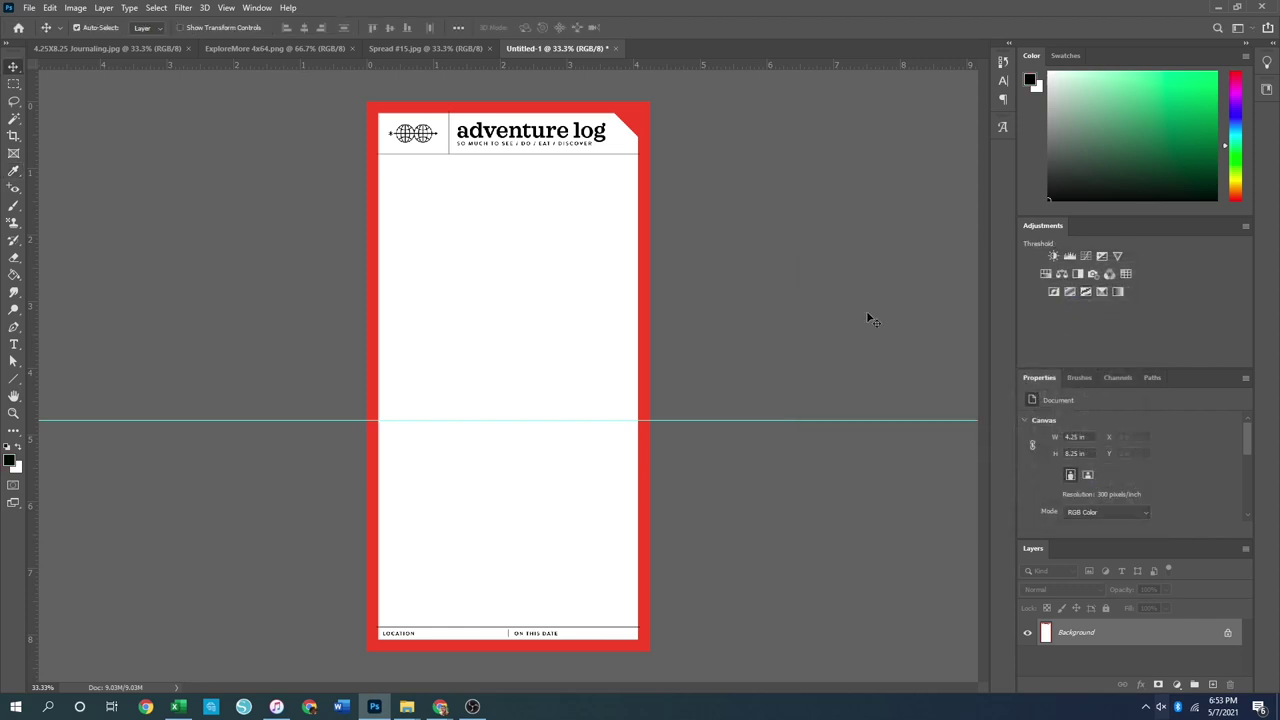
With the Line tool, draw a 3 px black horizontal line about 3.69 in long just below the card's header, at about Y 1.13 in
click(13, 380)
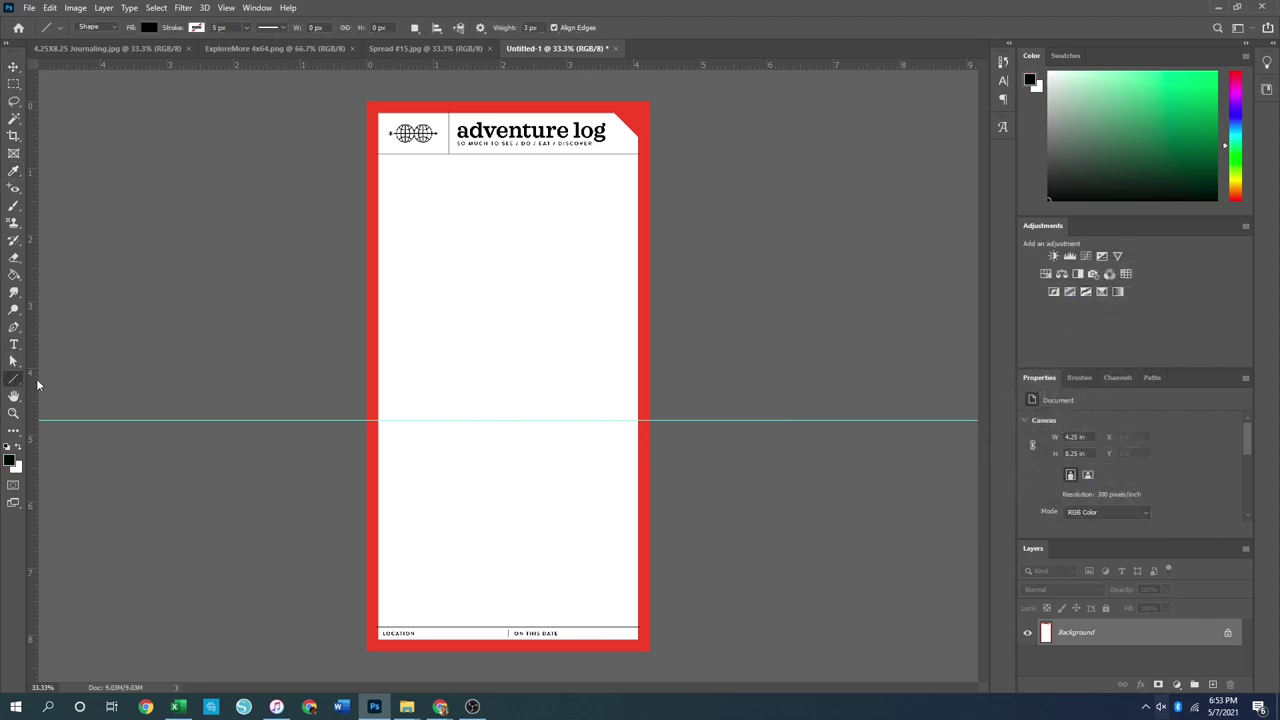
right_click(13, 380)
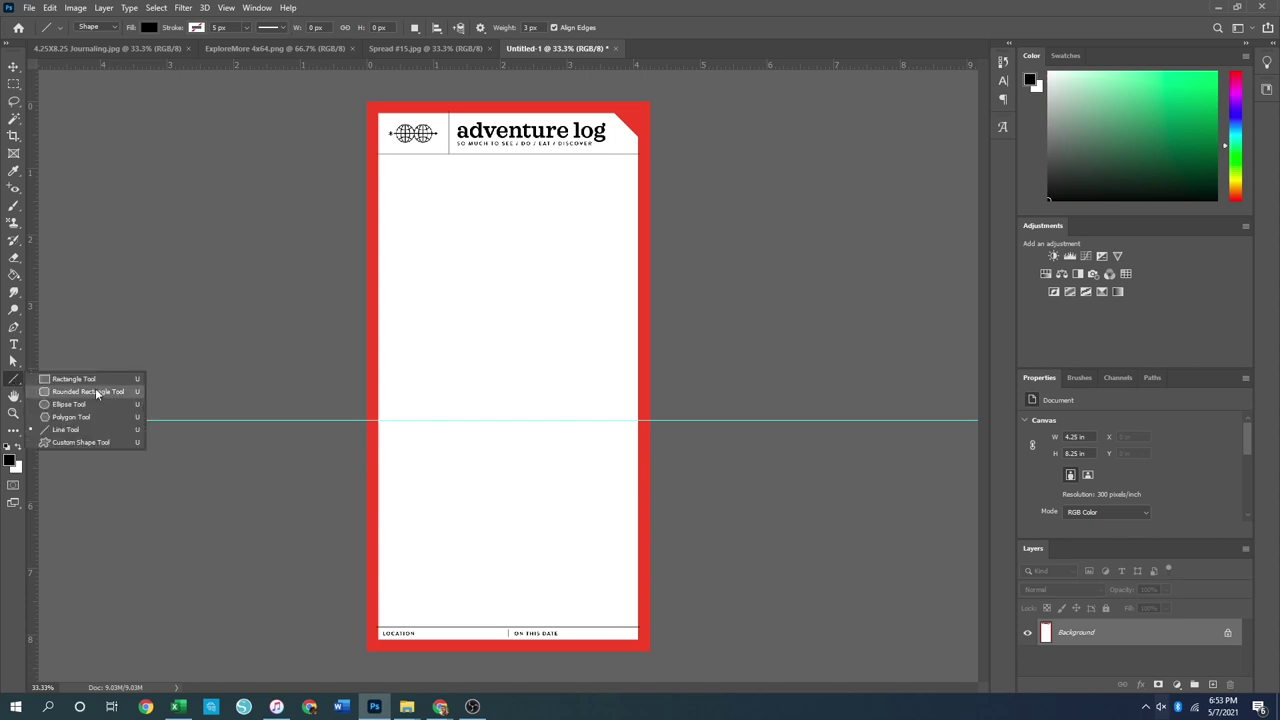
click(85, 430)
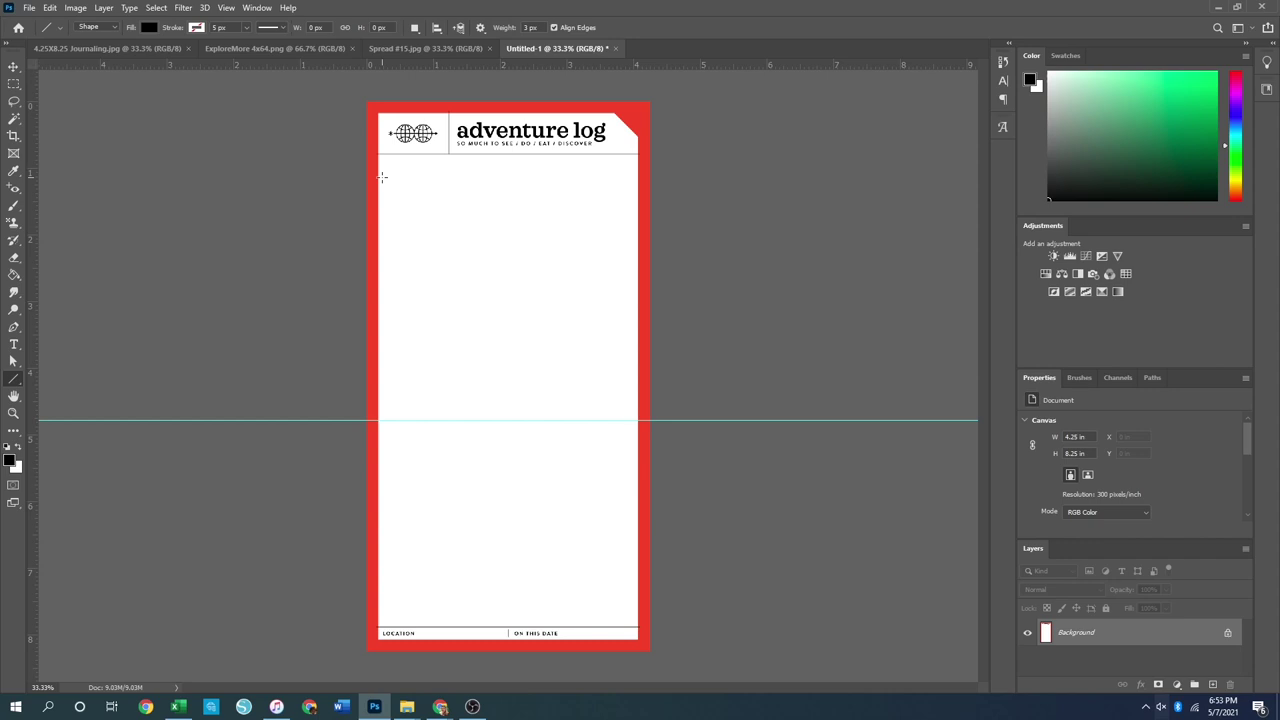
drag(381, 177, 628, 177)
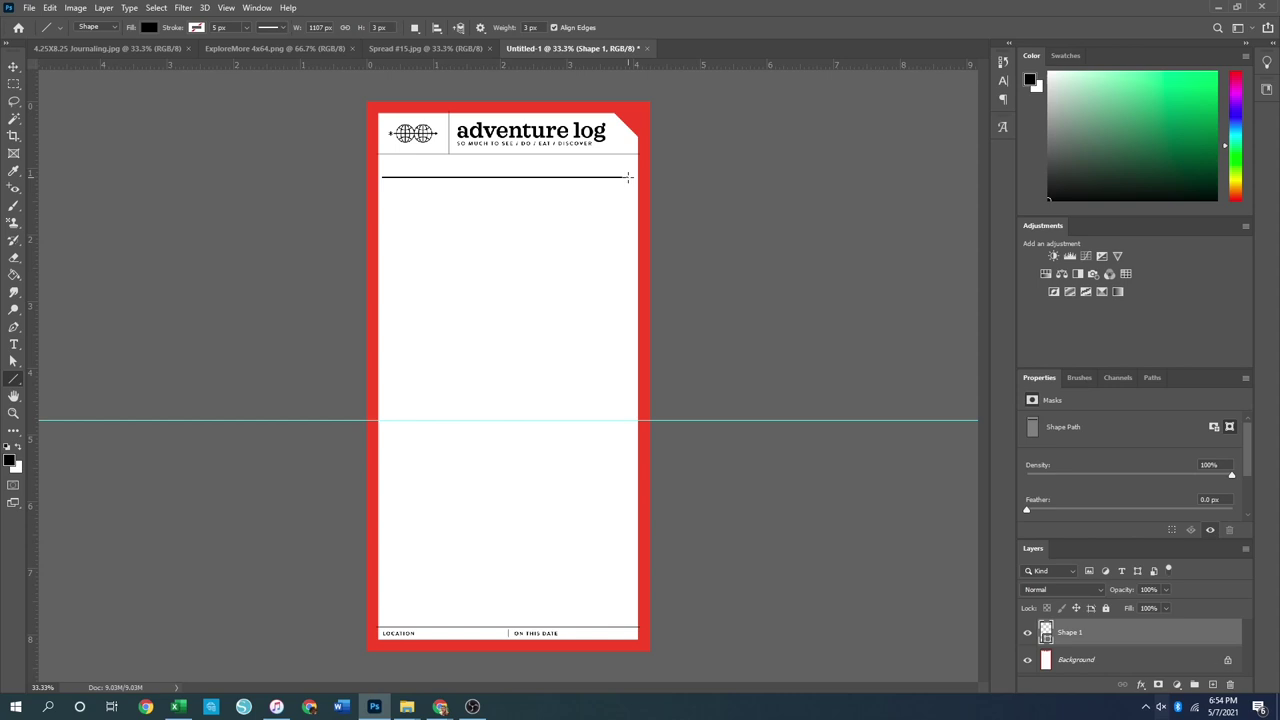
mouse_move(382, 228)
mouse_down()
mouse_move(593, 206)
mouse_move(632, 232)
mouse_move(619, 228)
mouse_up()
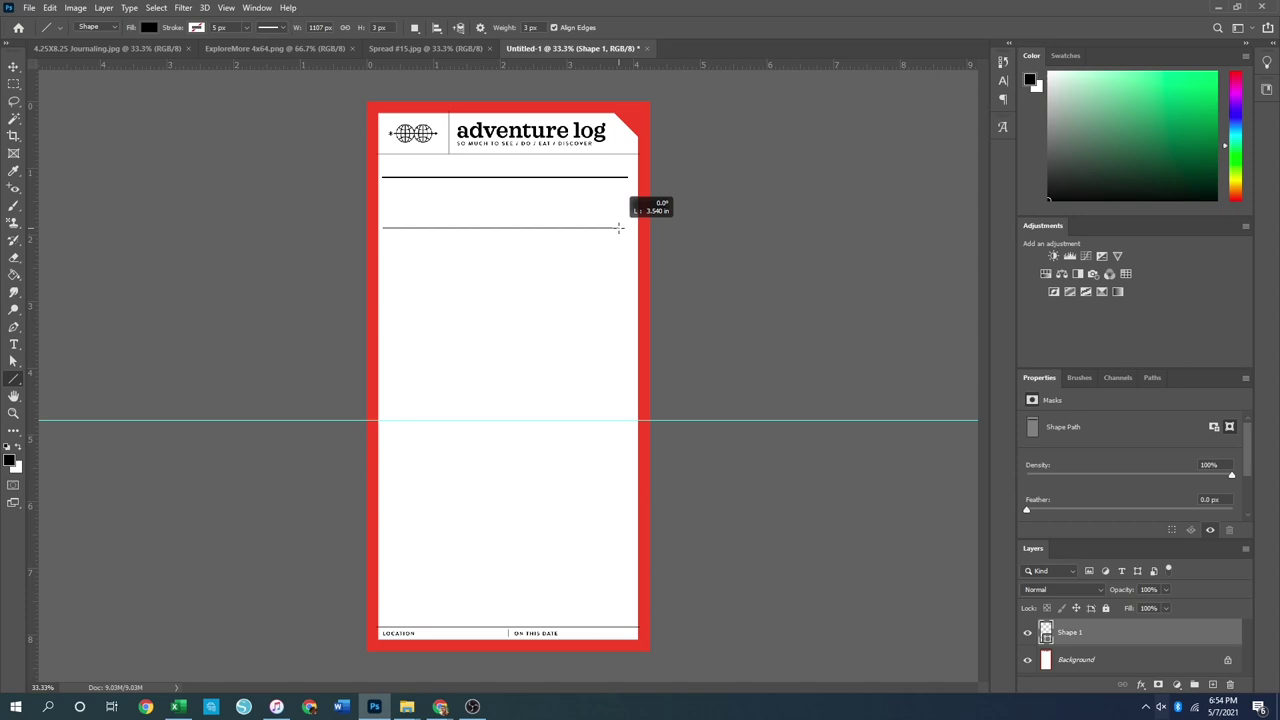
drag(619, 228, 619, 228)
key(ctrl+z)
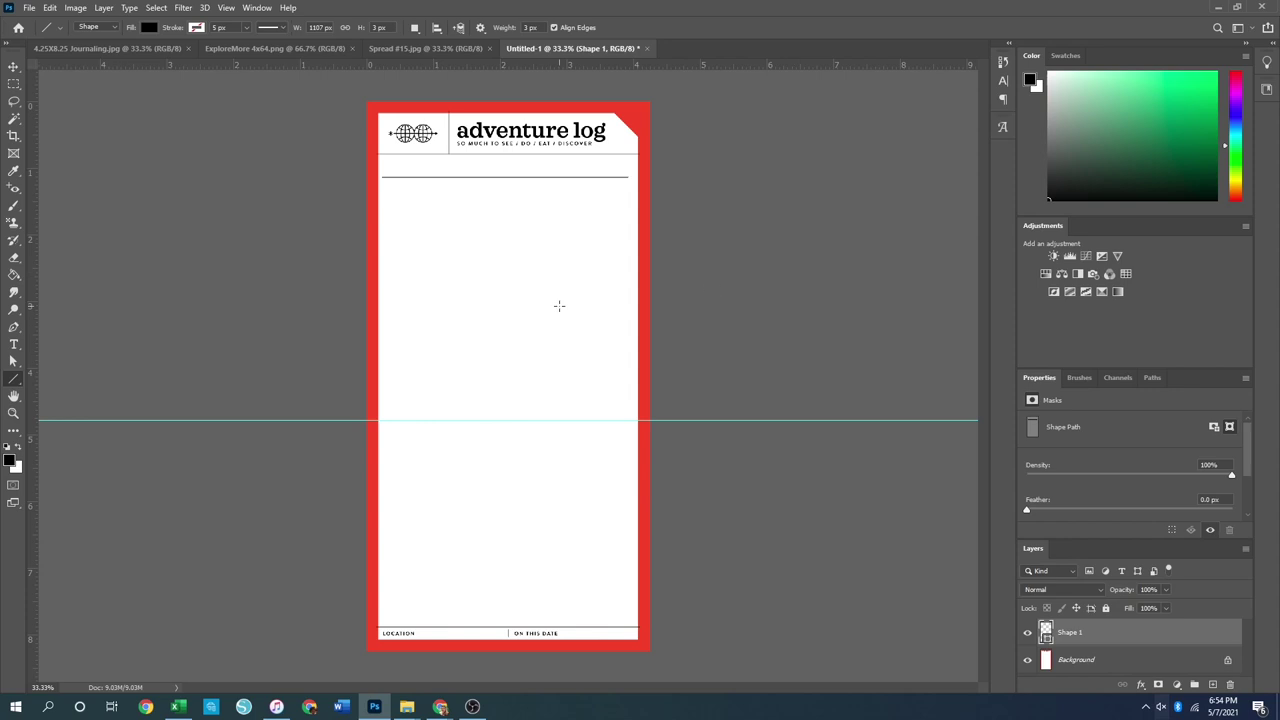
Rasterize the shape layer of the journaling line
click(14, 67)
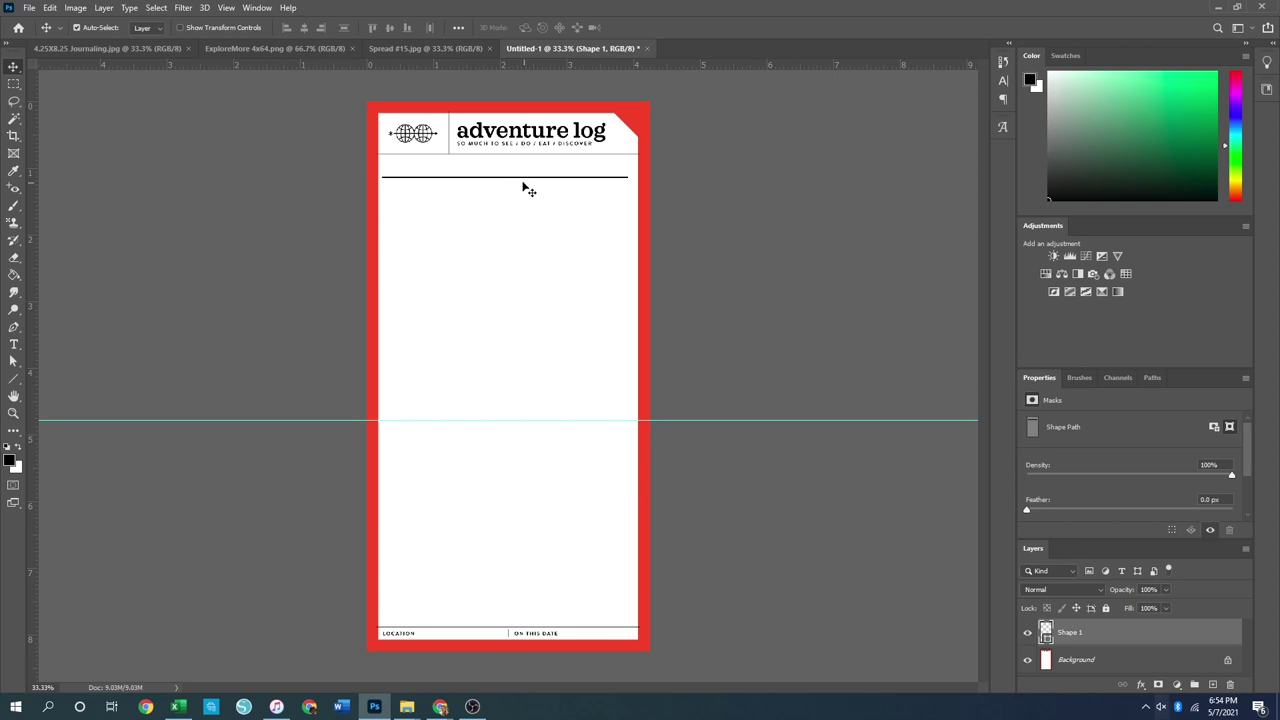
drag(493, 176, 503, 197)
right_click(1071, 637)
click(895, 645)
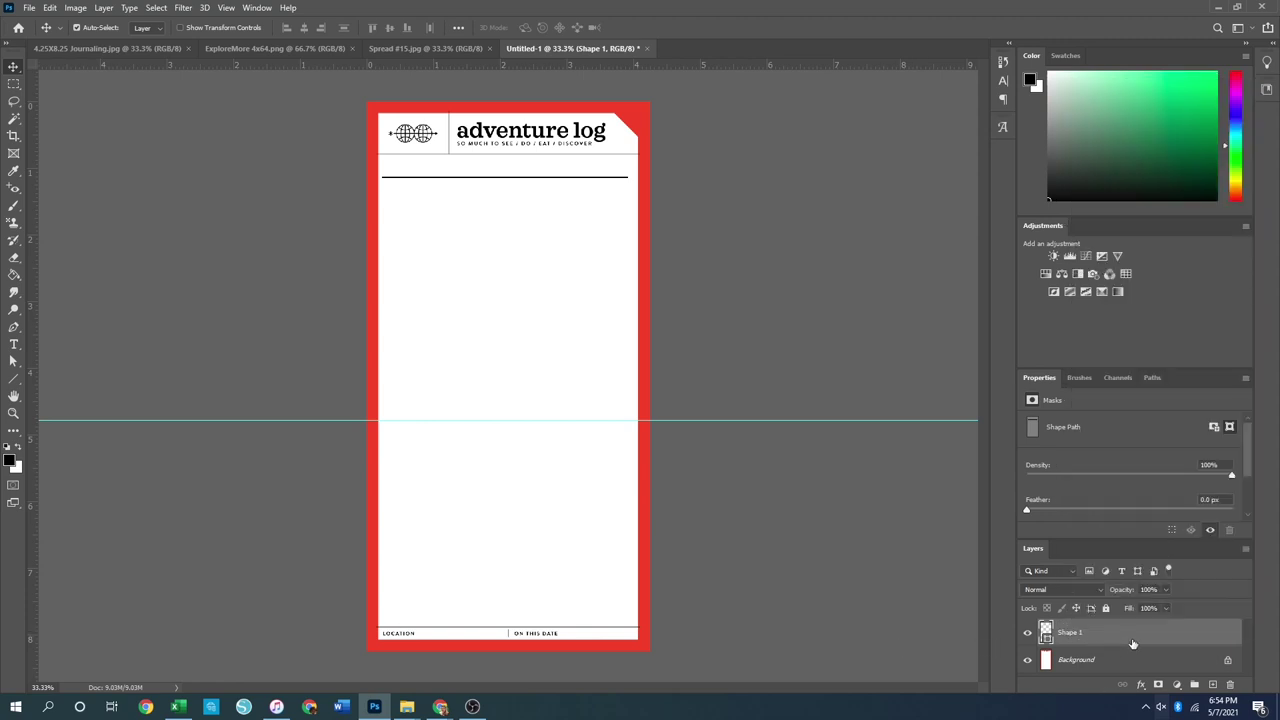
right_click(1077, 637)
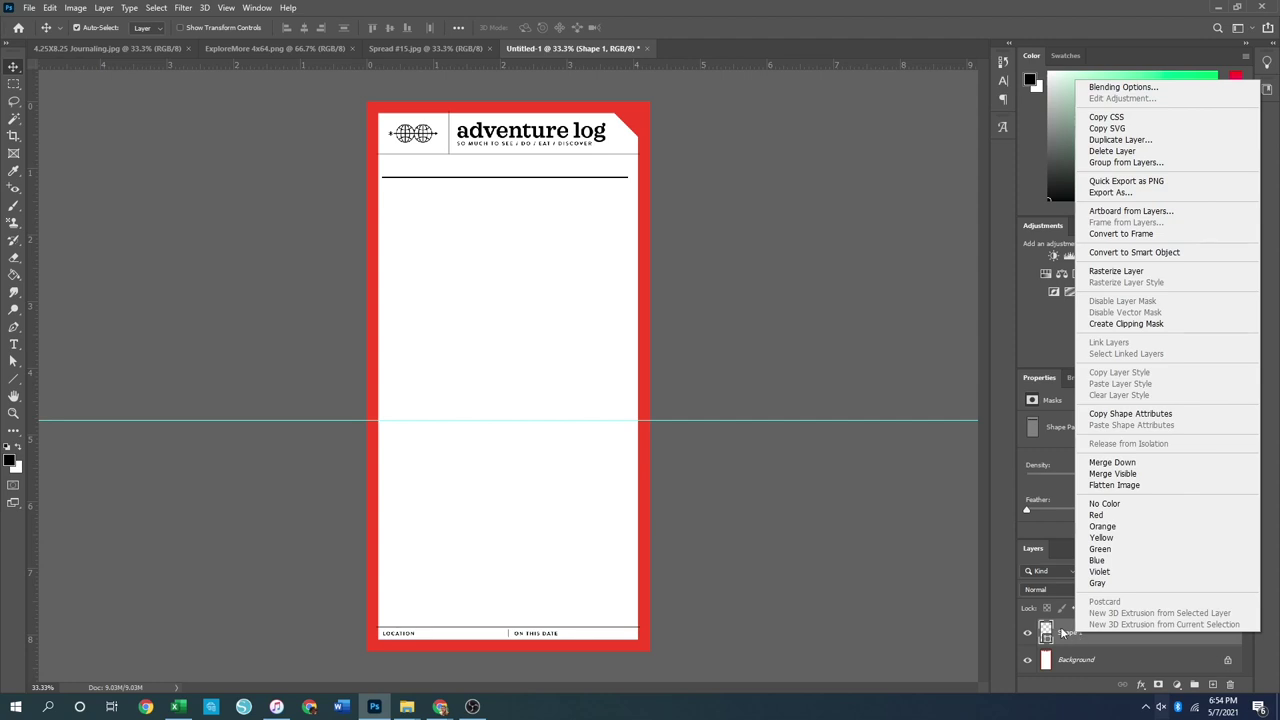
click(1116, 271)
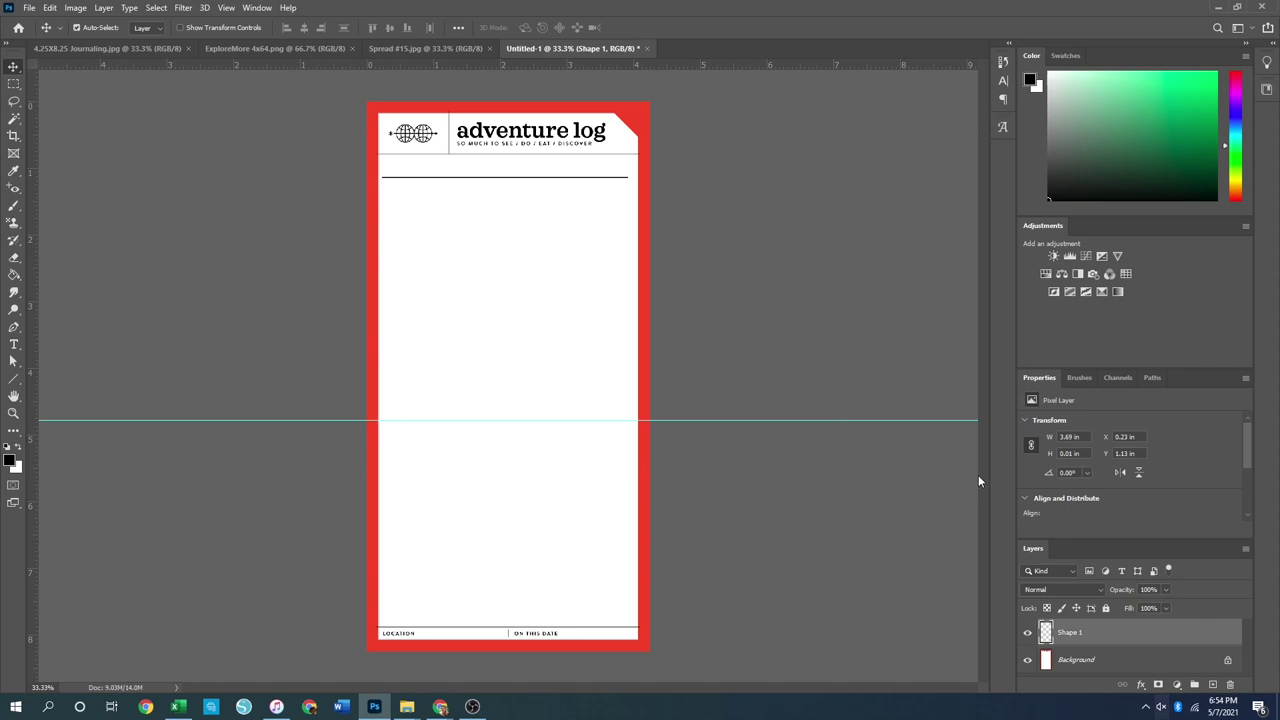
Paste a copy of the journaling line and move it below the first one, to X 0.23 in and Y 1.42 in
key(ctrl+v)
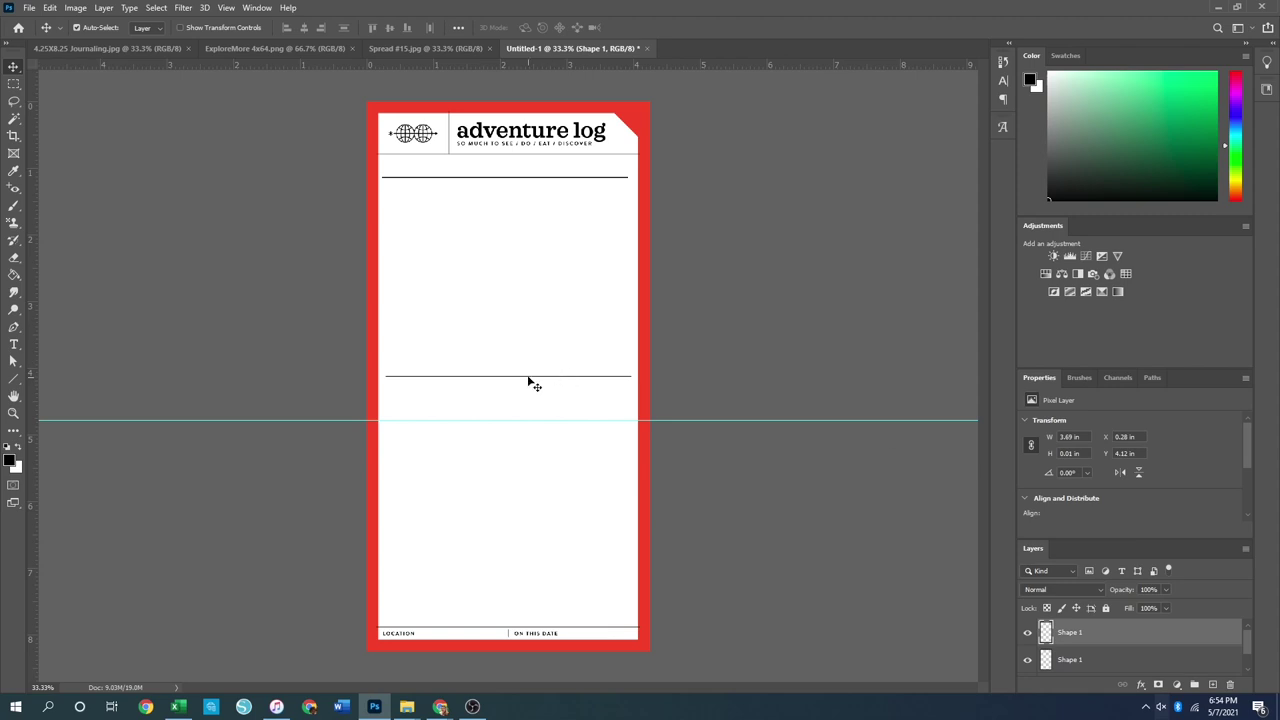
key(ctrl)
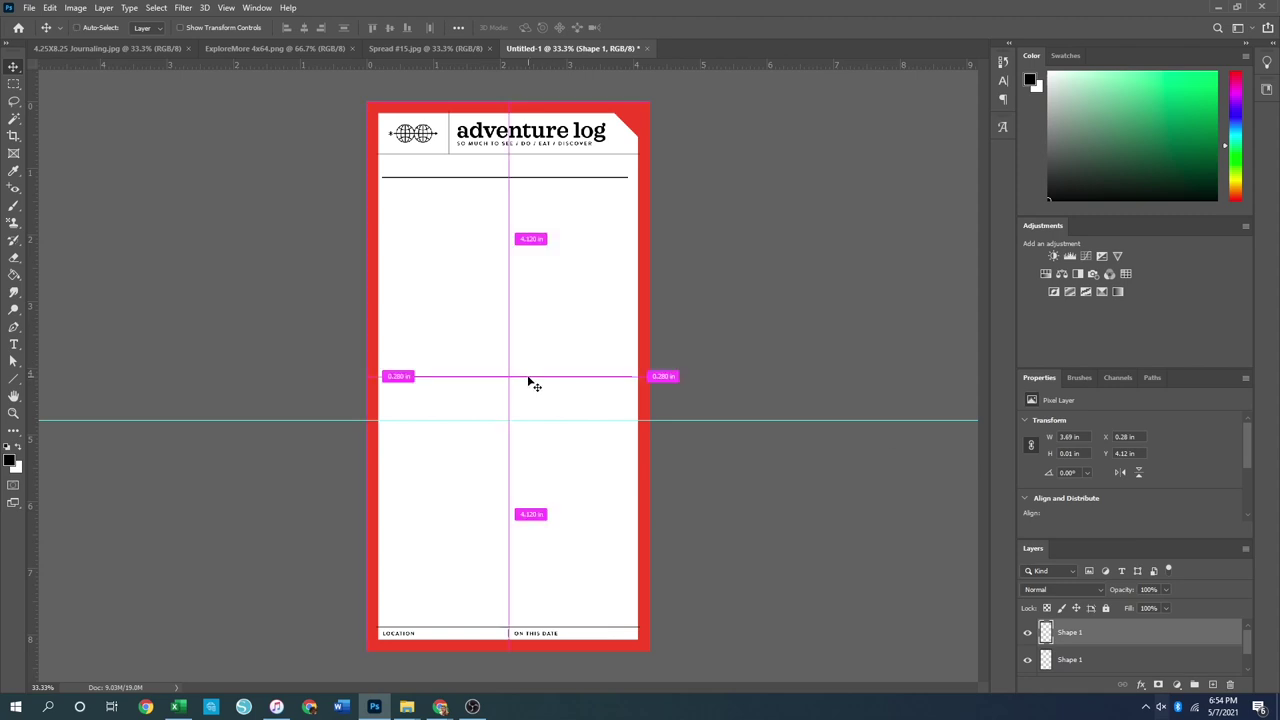
key(ctrl+t)
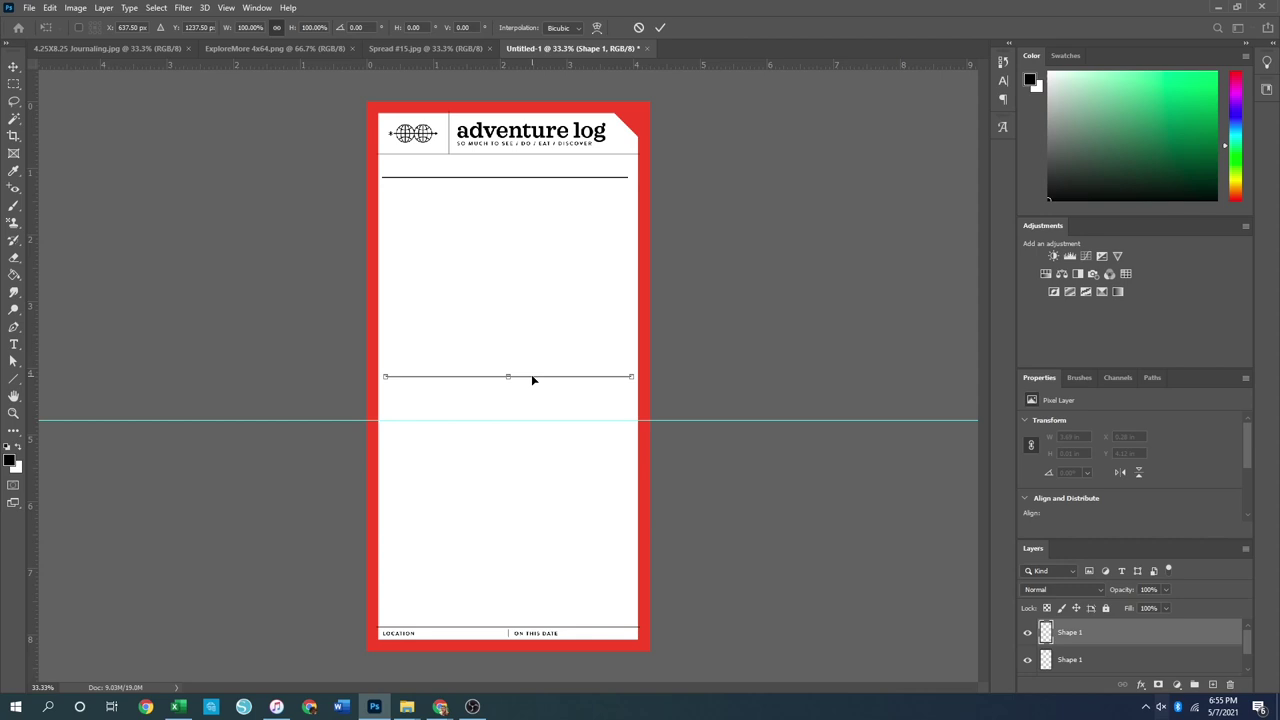
drag(528, 377, 549, 349)
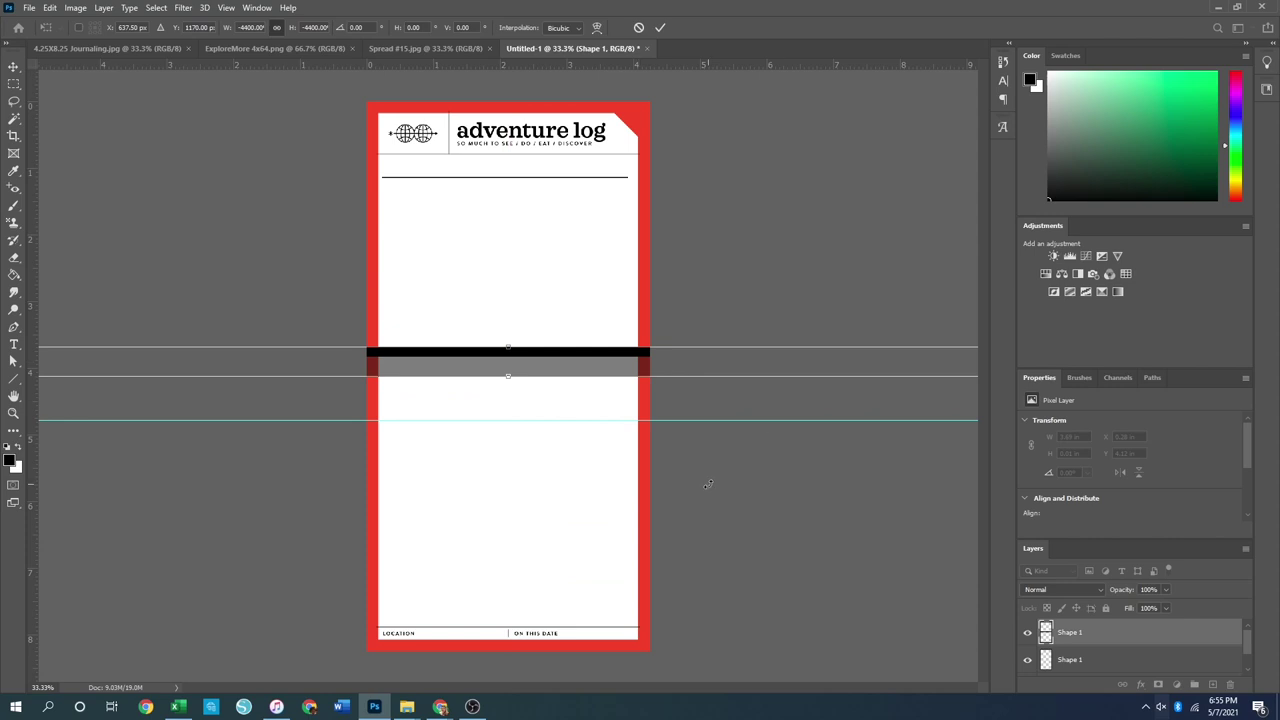
key(ctrl+z)
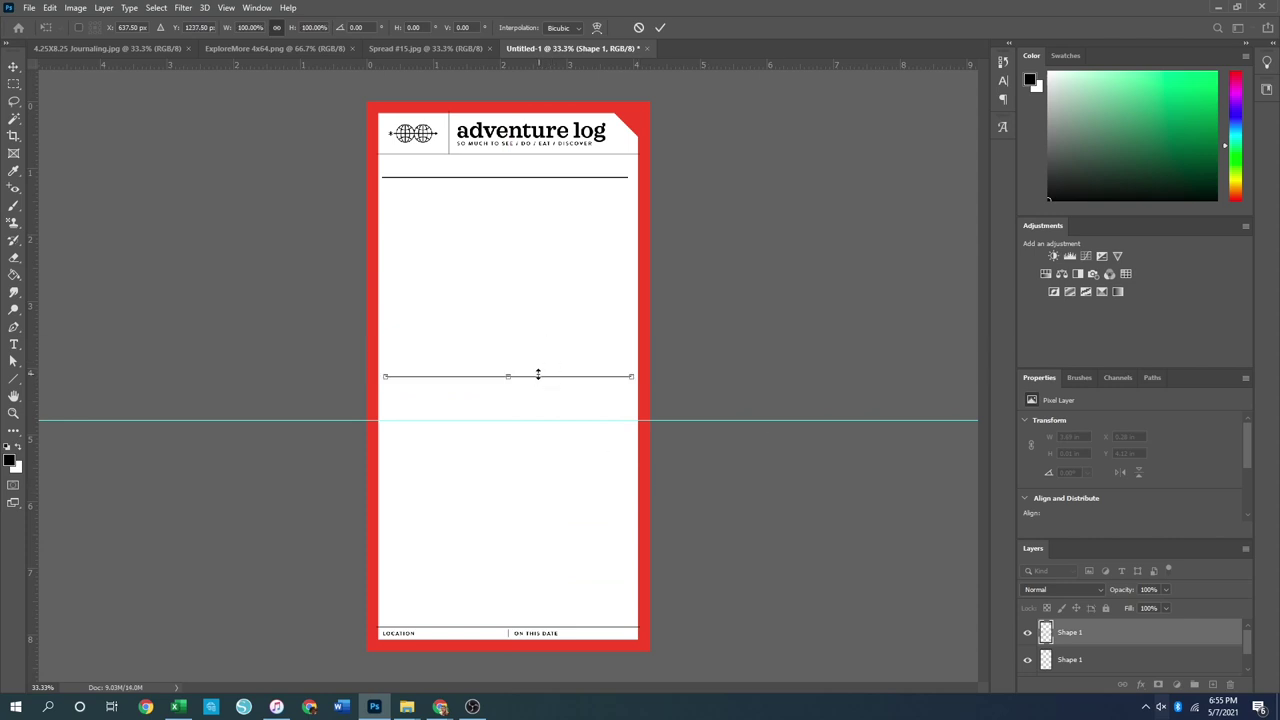
drag(534, 378, 531, 199)
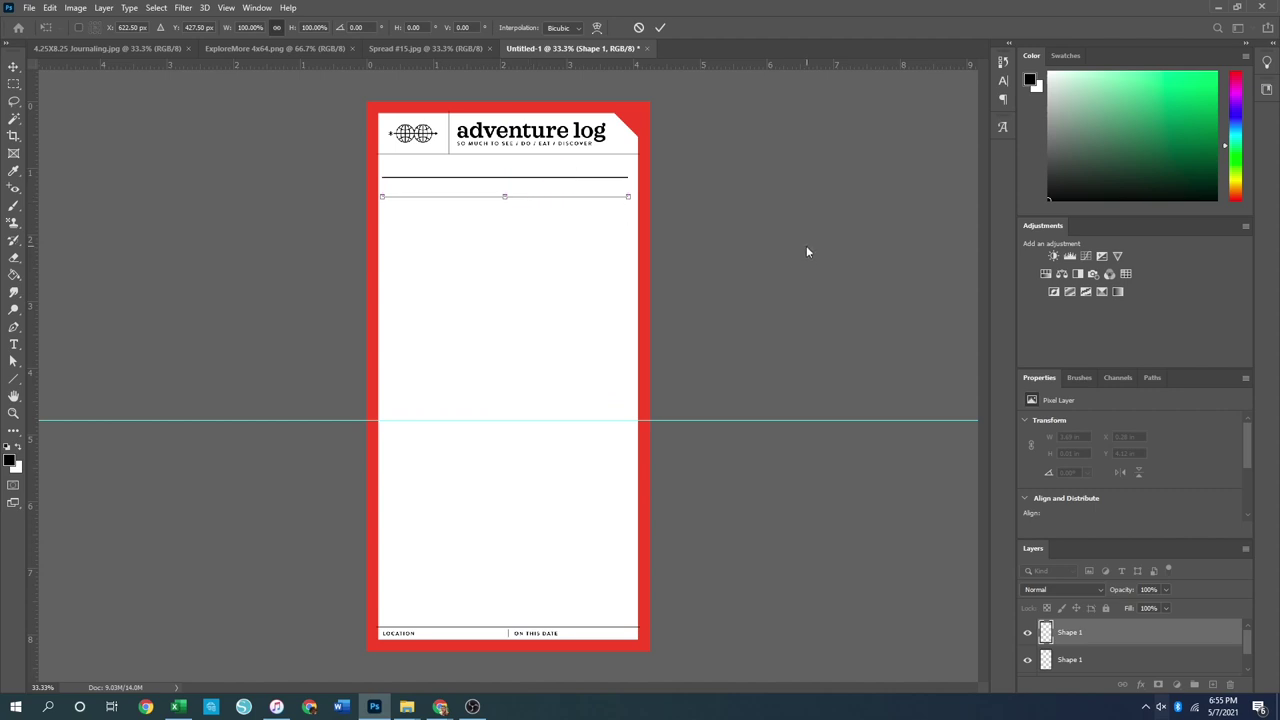
key(Return)
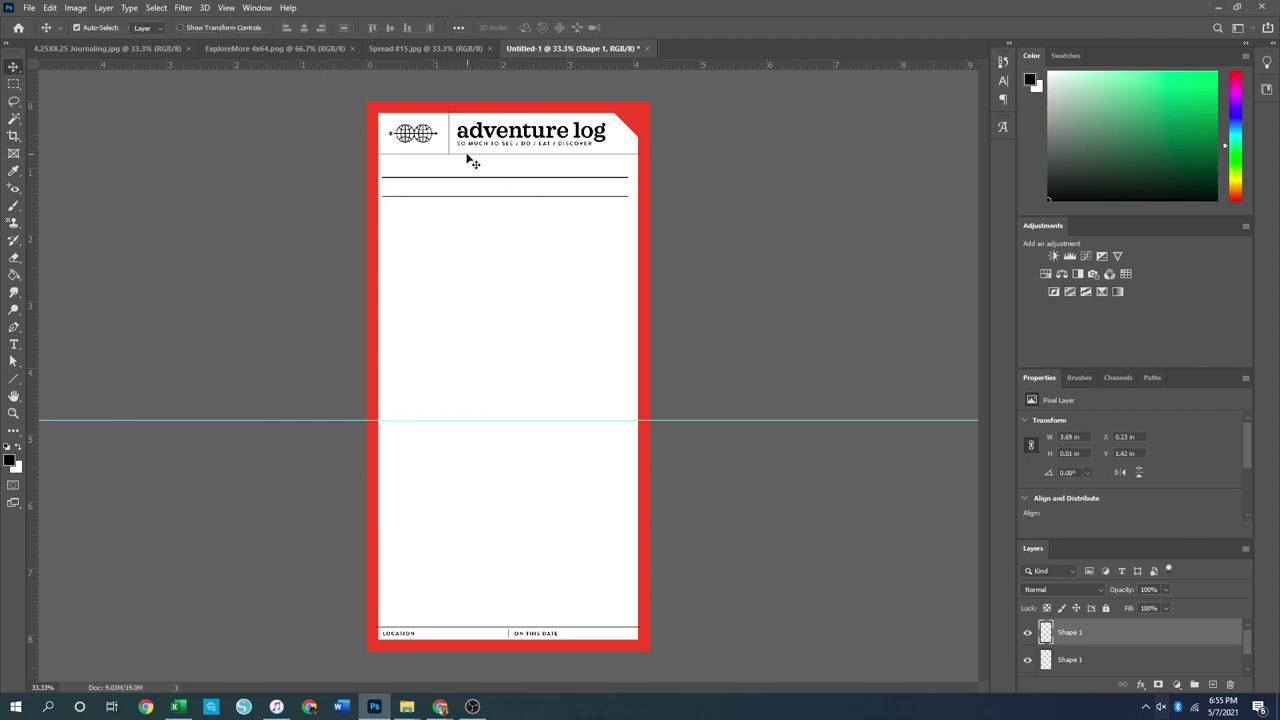
Select both journaling lines and shift them together so they are centered horizontally on the card at X 637.50 px
drag(452, 152, 521, 225)
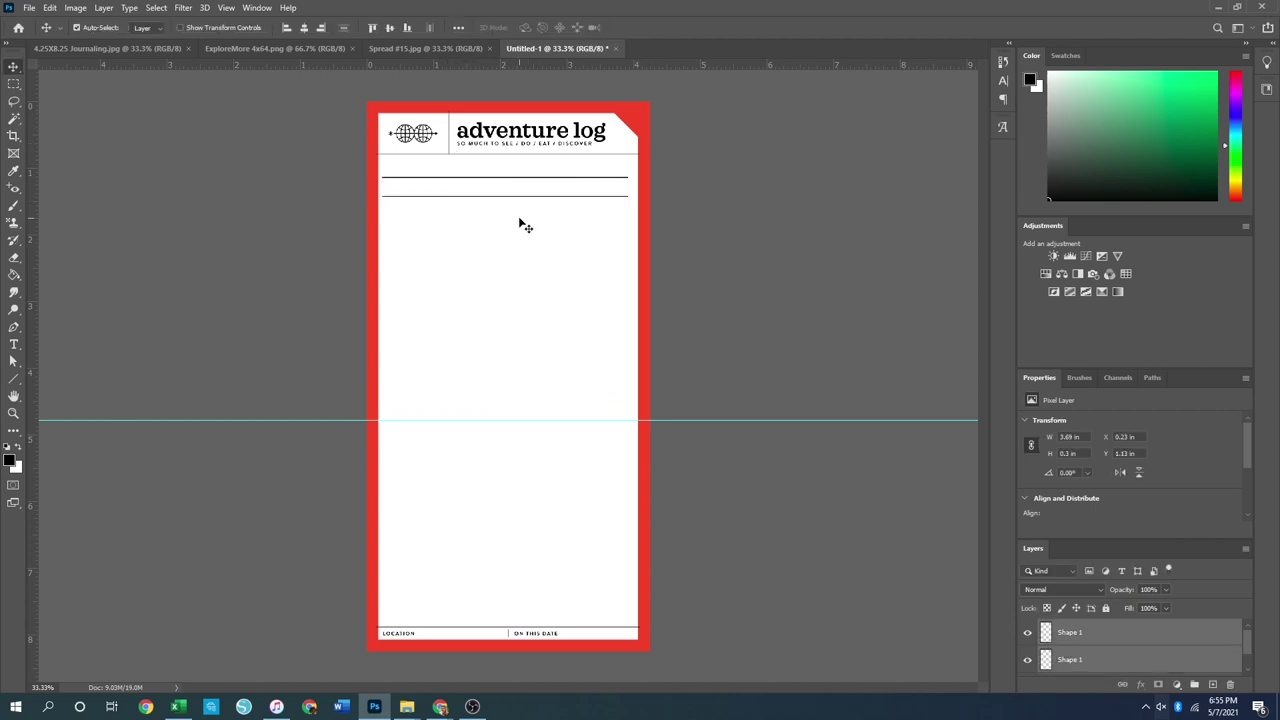
key(ctrl+t)
drag(500, 194, 499, 190)
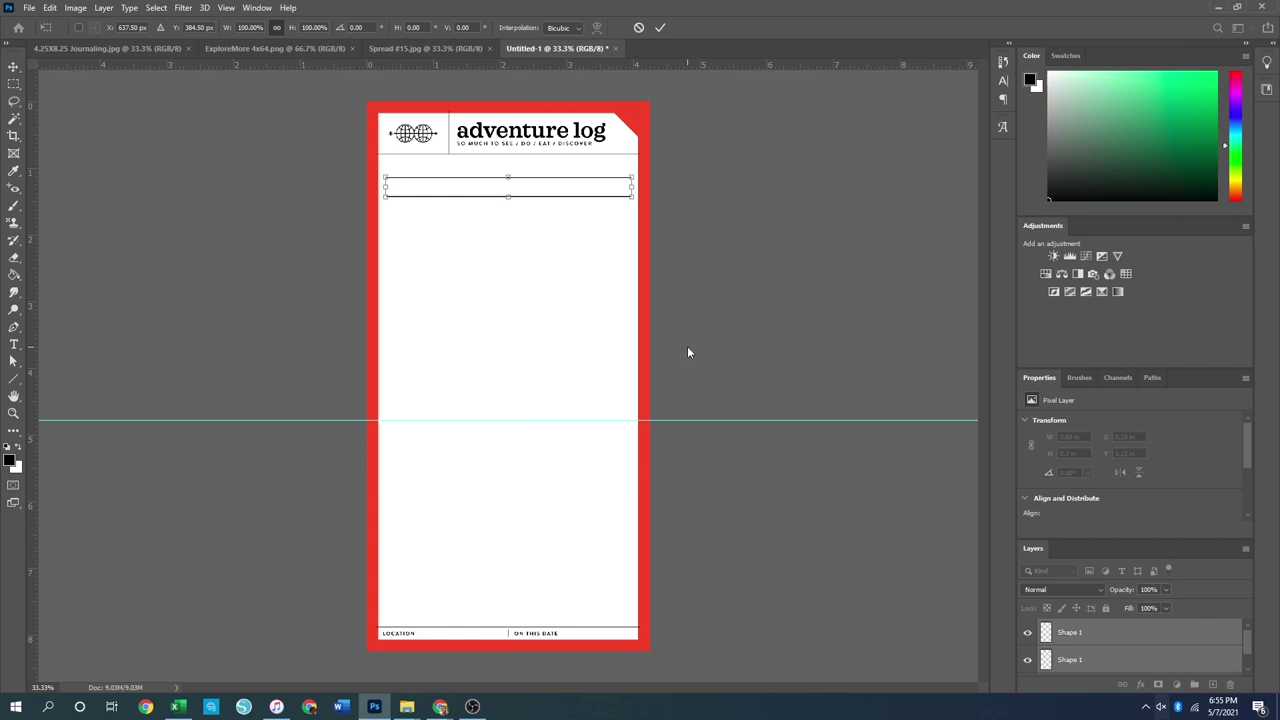
key(Return)
Paste a copy of the two lines and move it below the originals, starting at Y 1.71 in
key(ctrl+v)
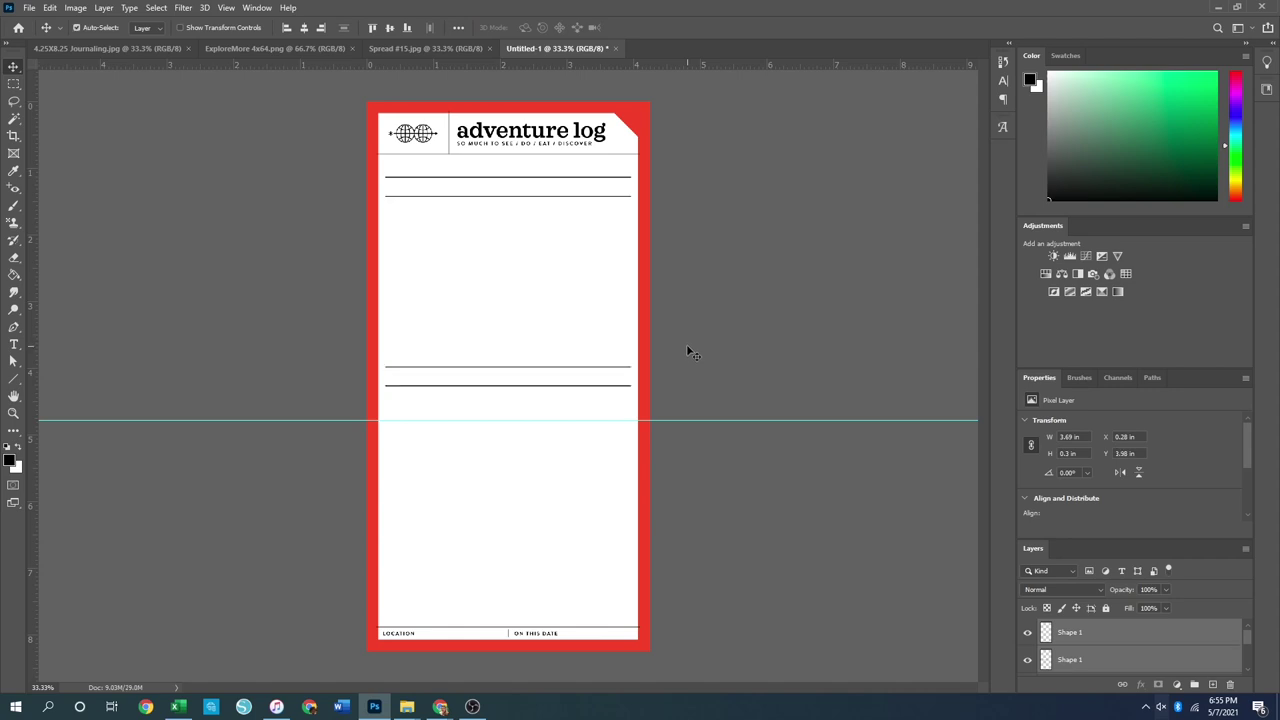
key(ctrl+t)
drag(543, 374, 557, 226)
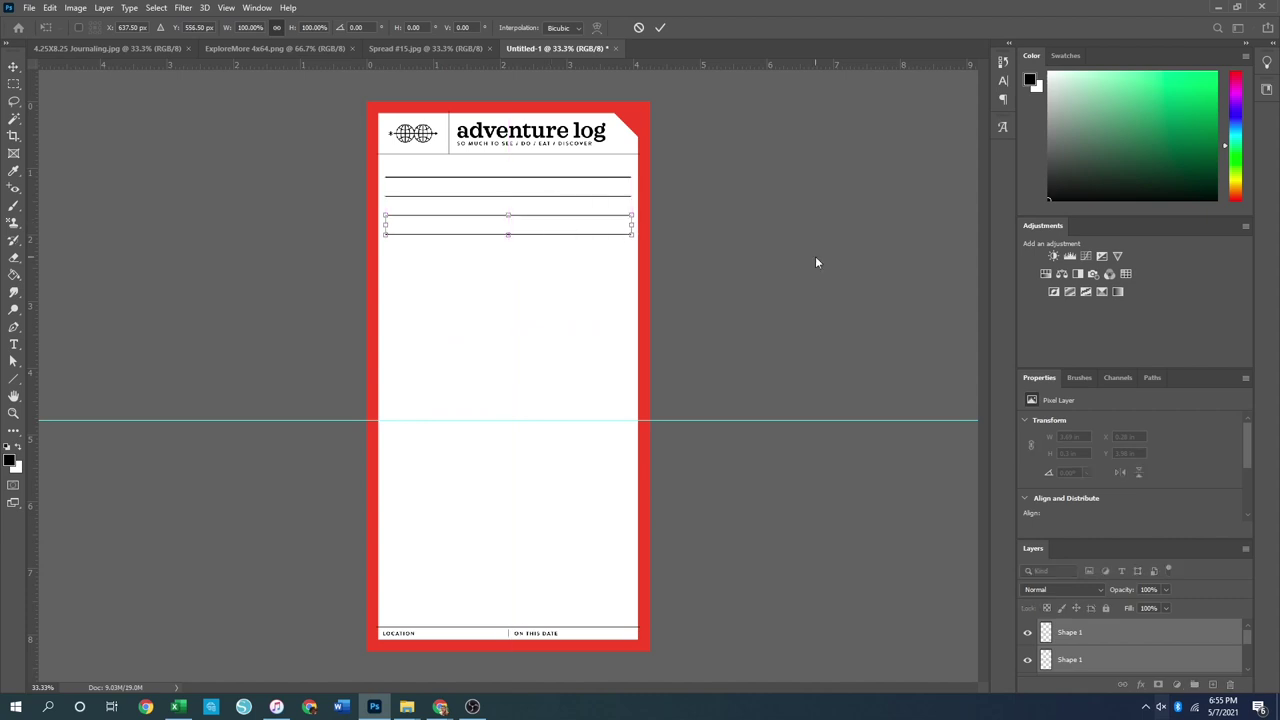
key(Return)
Duplicate all four journaling lines and place the copies below them, nudging the block down to a center of Y 805.50 px
click(491, 171)
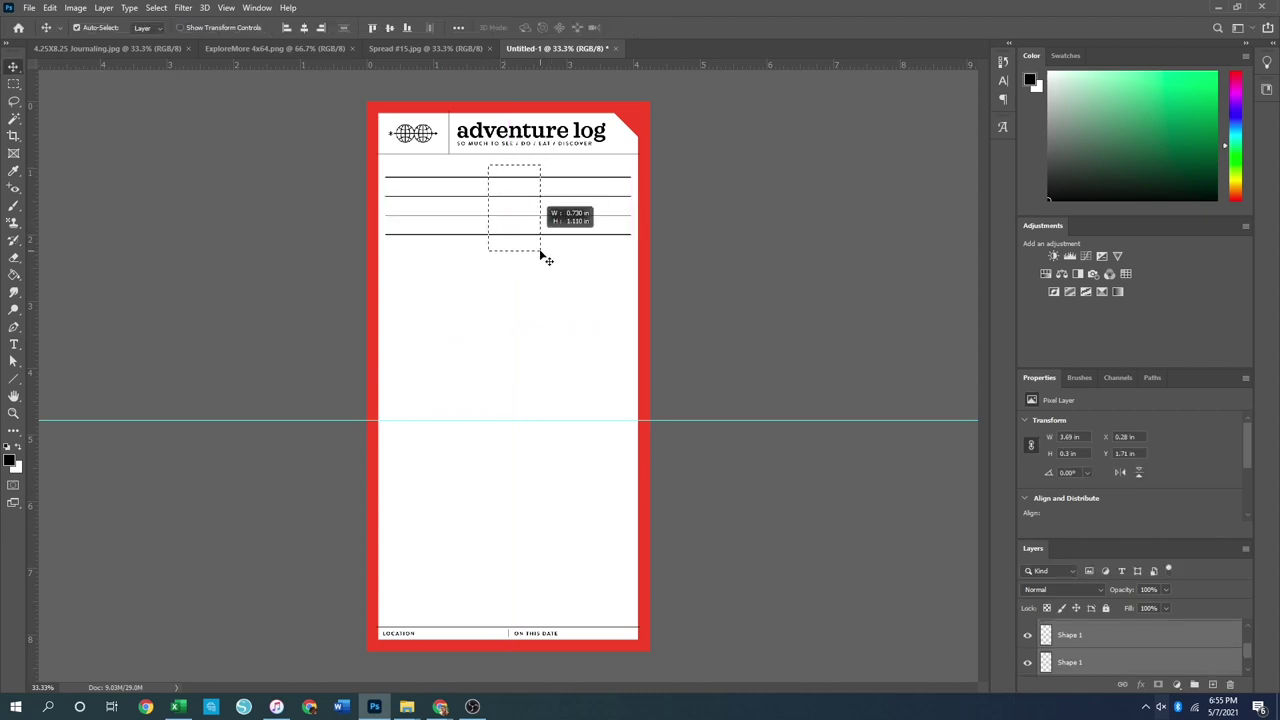
key(ctrl+v)
key(ctrl+t)
drag(520, 380, 519, 280)
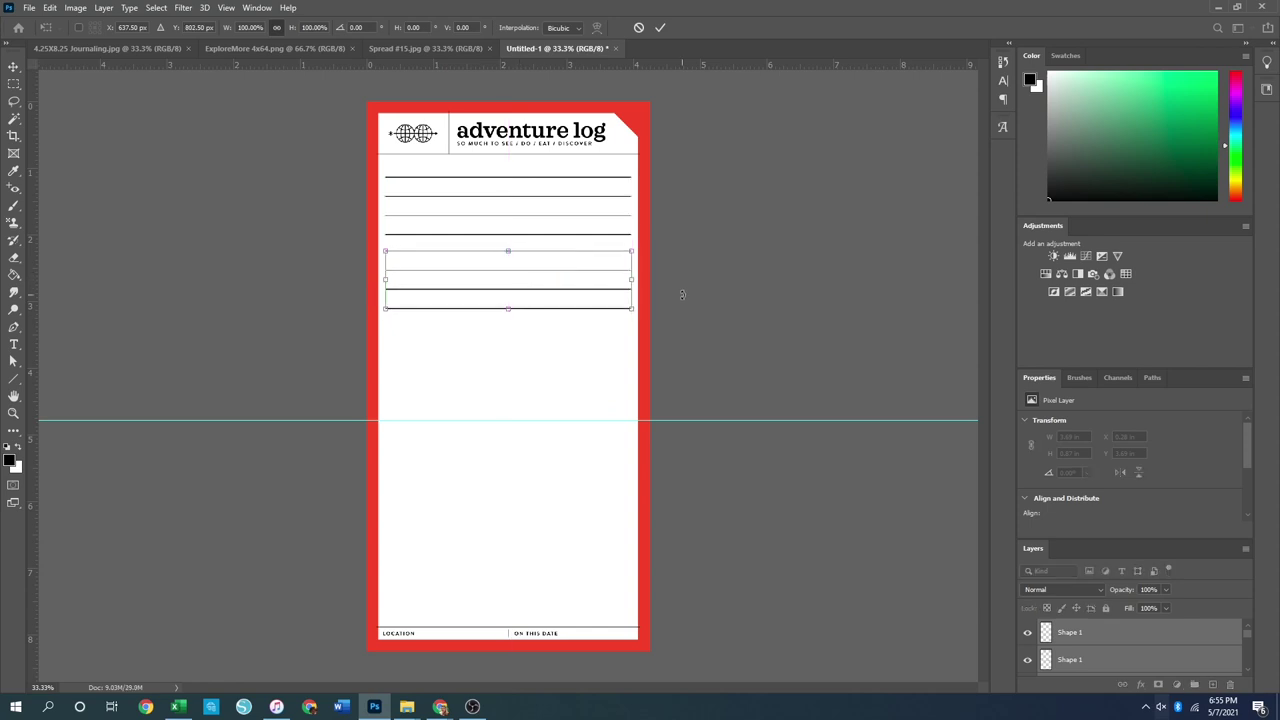
key(Down)
key(Down)
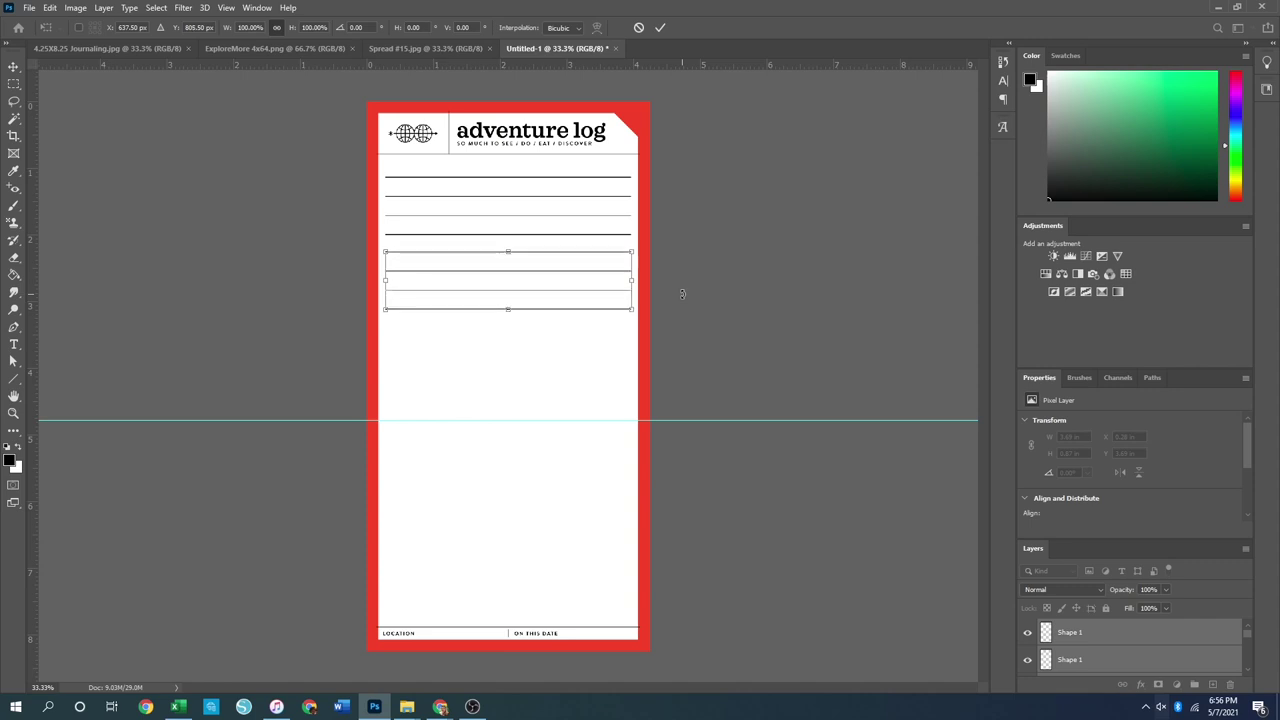
key(Return)
Add another copy of the four-line block and place it below the existing eight lines, starting at Y 3.36 in
key(ctrl+alt+shift+t)
key(ctrl+t)
drag(507, 388, 518, 357)
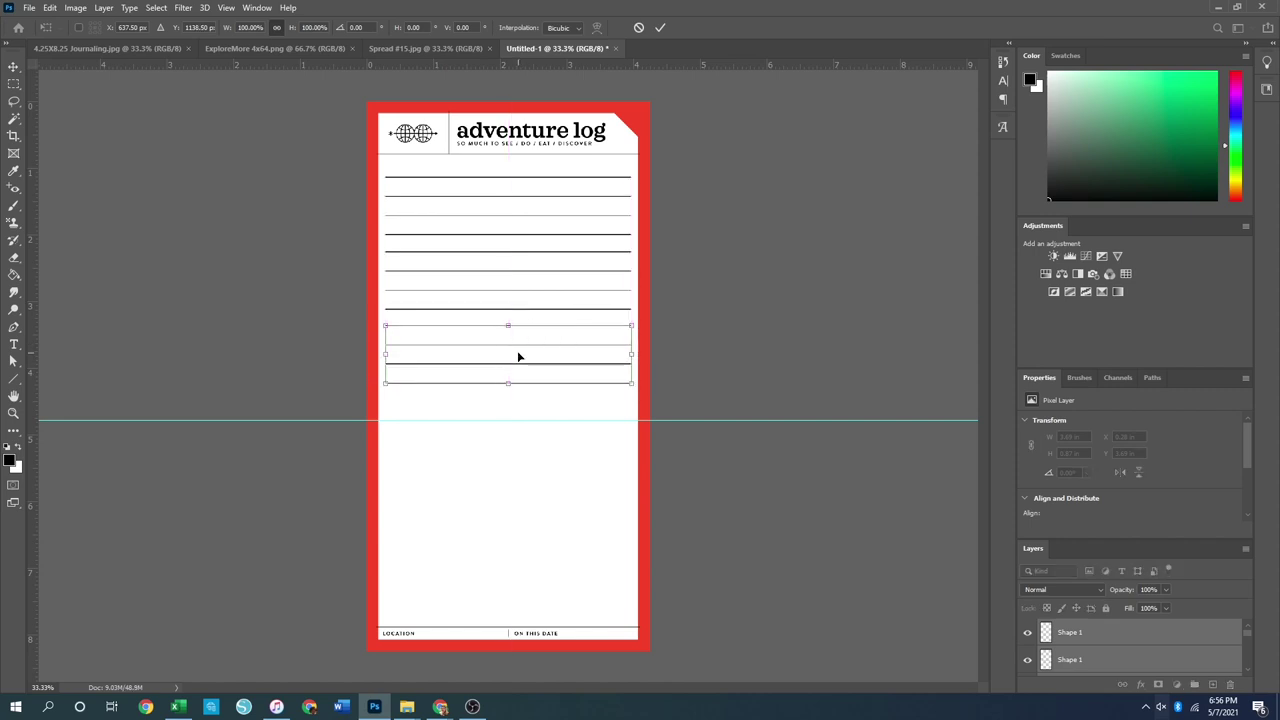
key(Return)
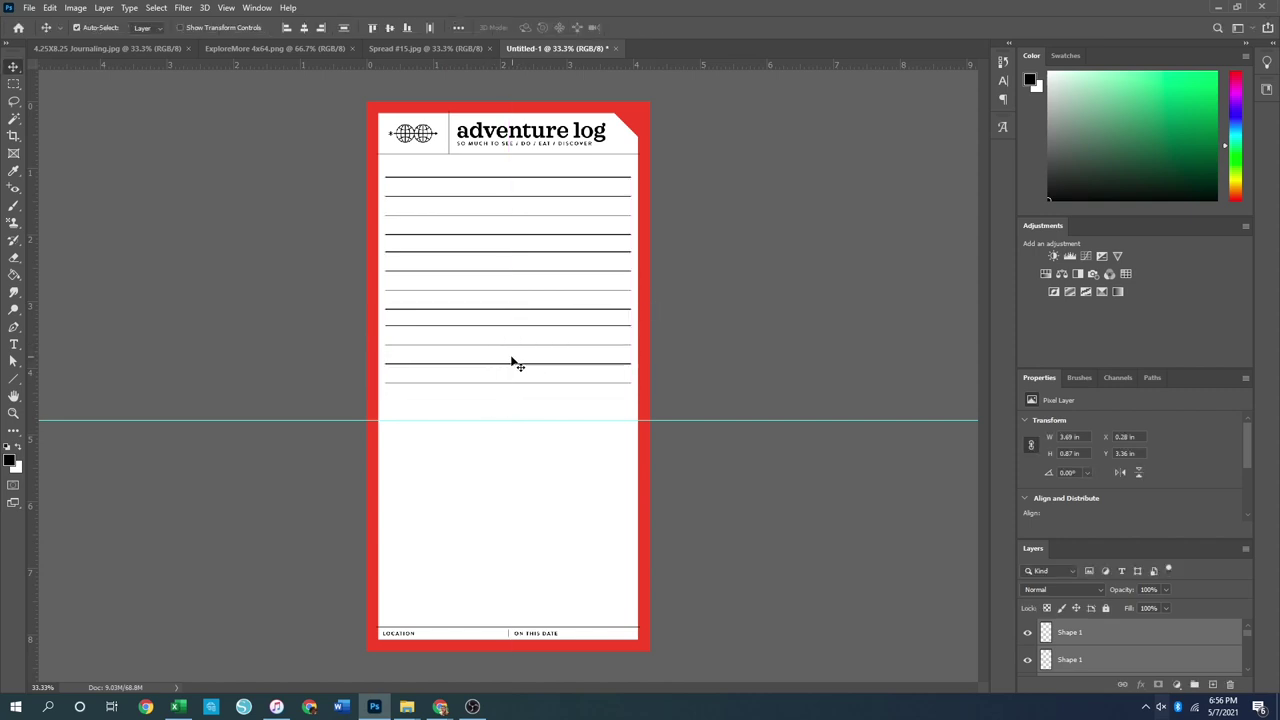
Duplicate the lowest journaling line and place the copy beneath it, just above the guide, at Y 4.48 in
drag(503, 383, 516, 398)
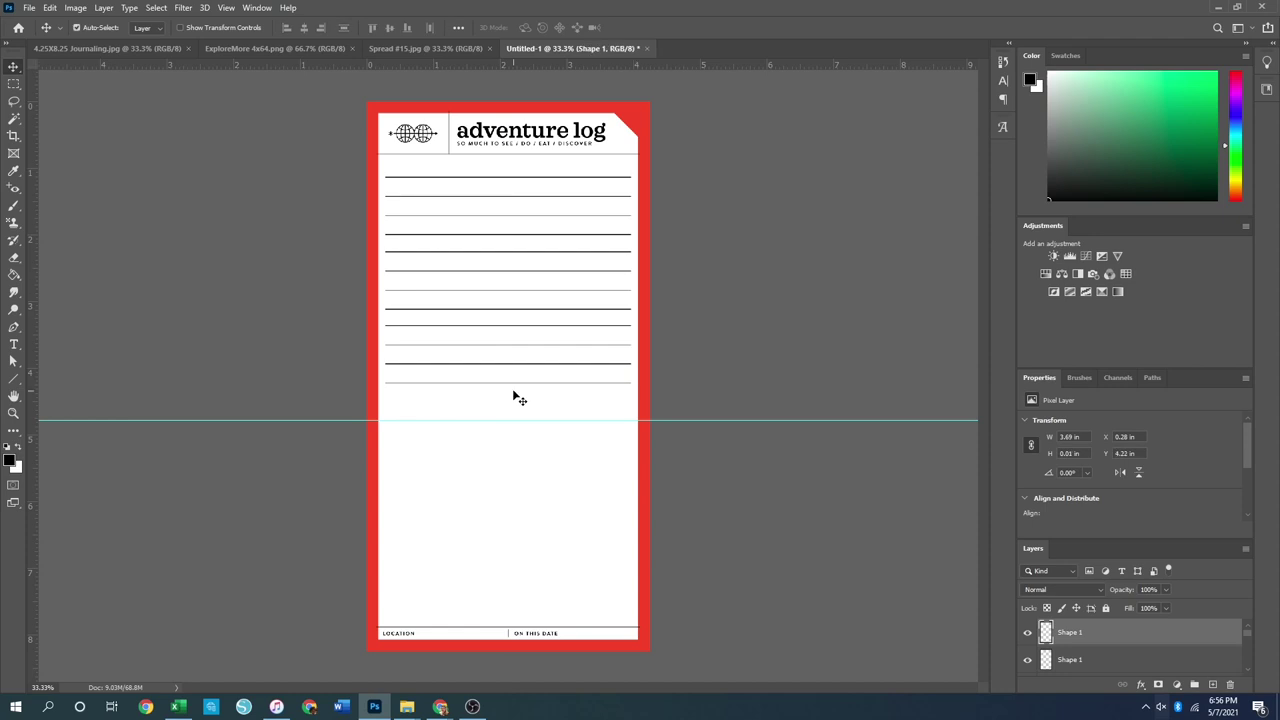
key(ctrl+t)
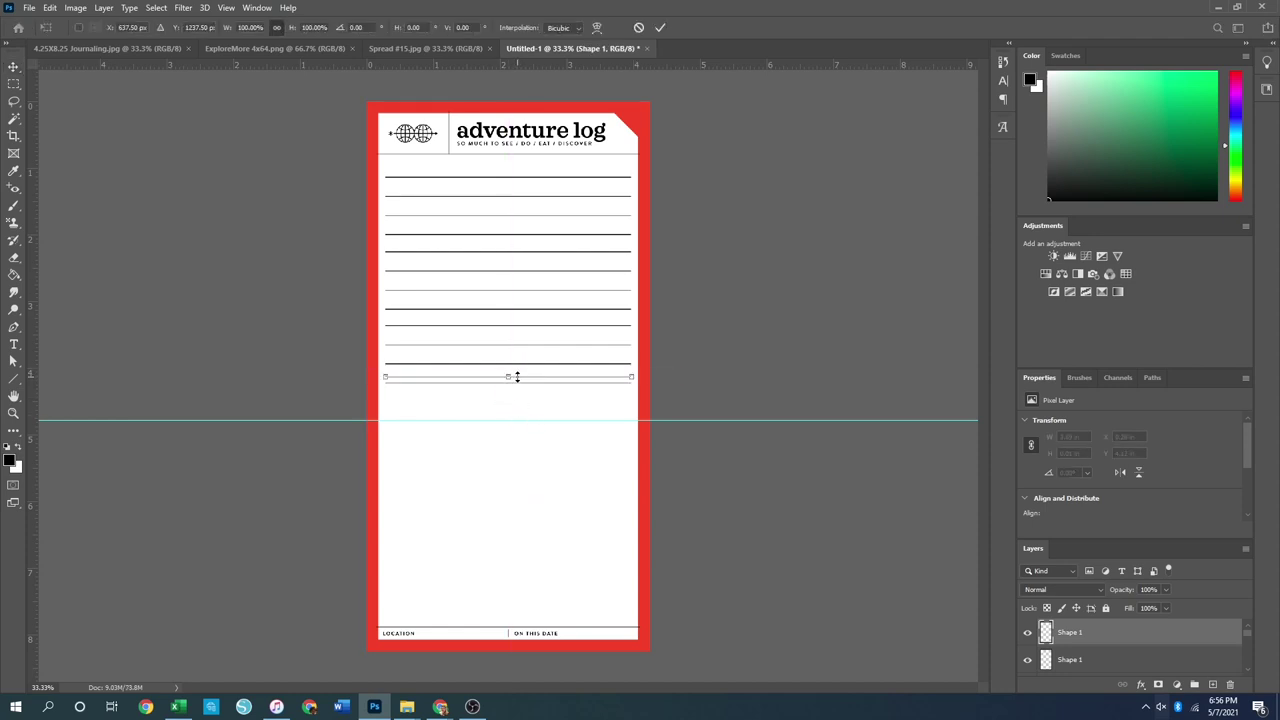
drag(517, 379, 519, 404)
key(Return)
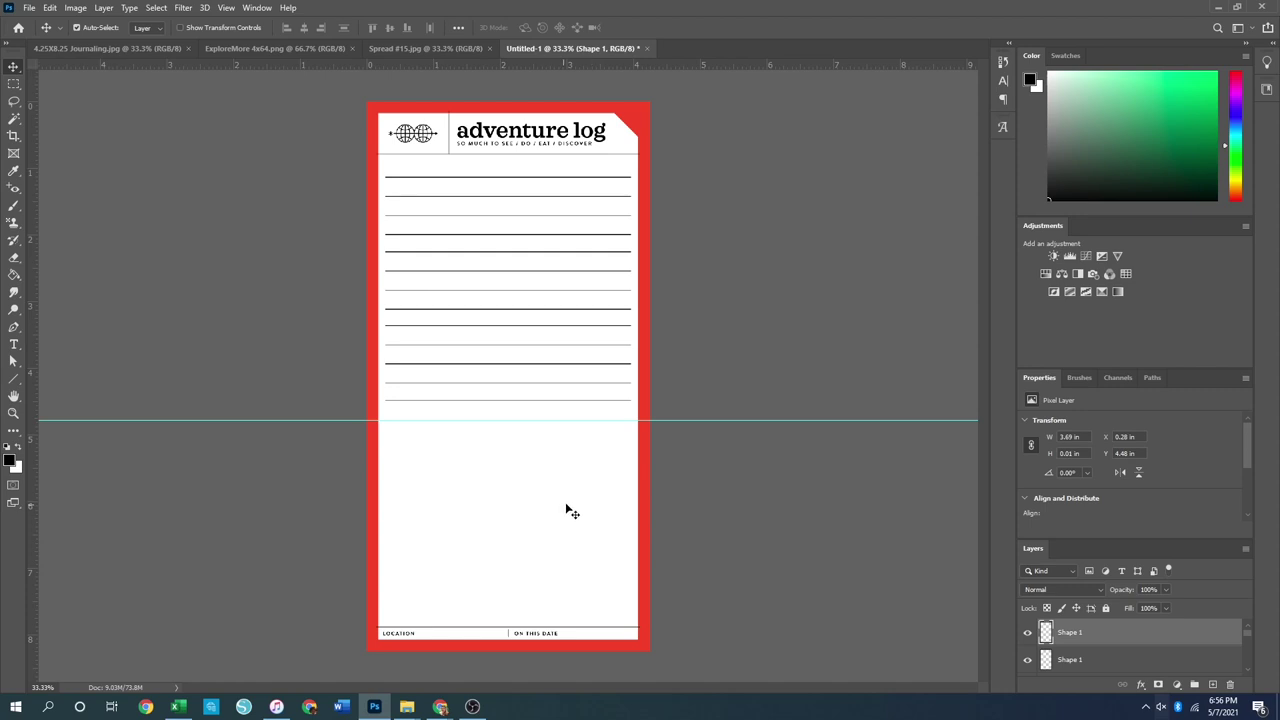
Close Spread #15.jpg, ExploreMore 4x64.png and 4.25X8.25 Journaling.jpg, keeping only the new adventure log card open
click(491, 48)
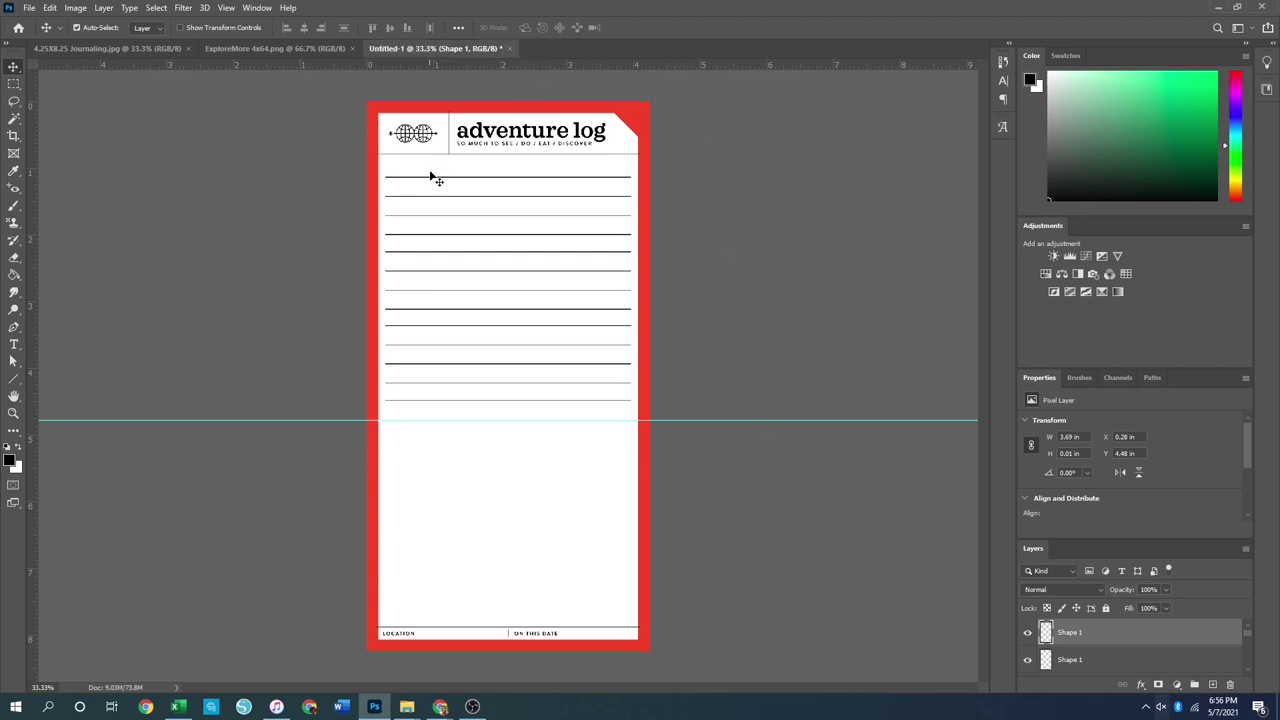
click(355, 47)
click(190, 49)
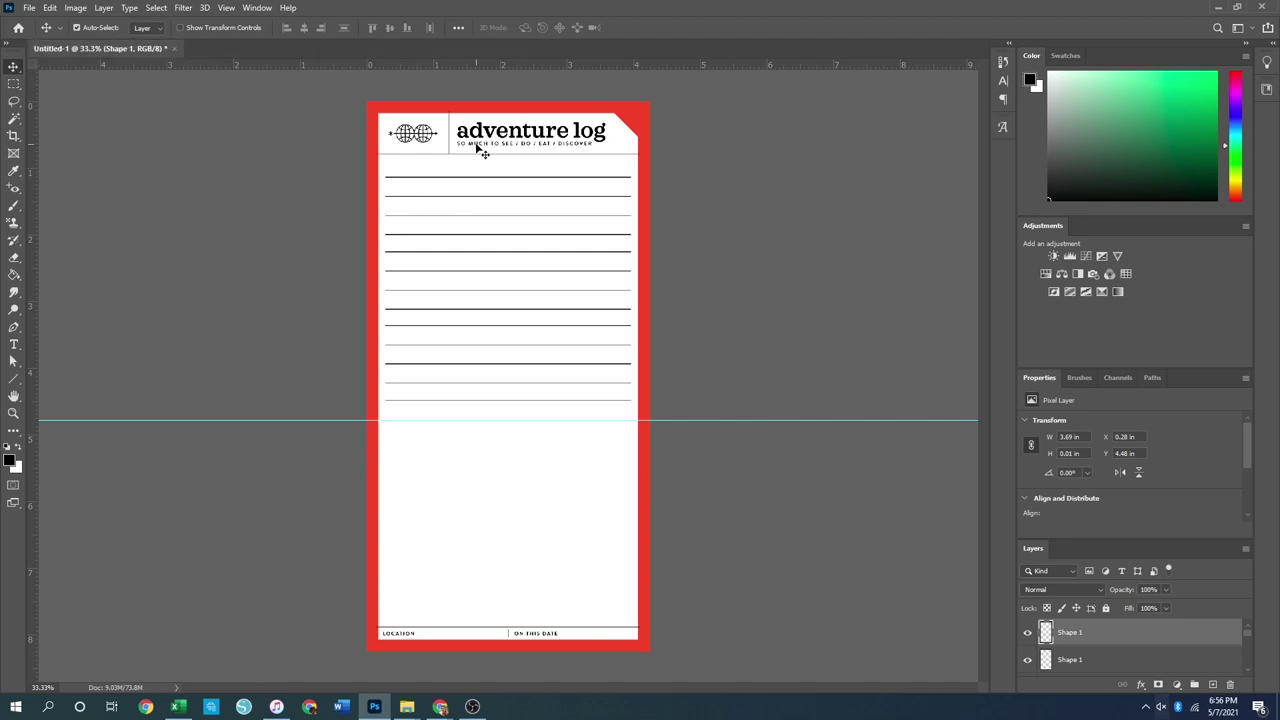
Open ExploreMore 4x63.png and Journaling Card.jpg from the 16. Ending Page folder
key(ctrl+o)
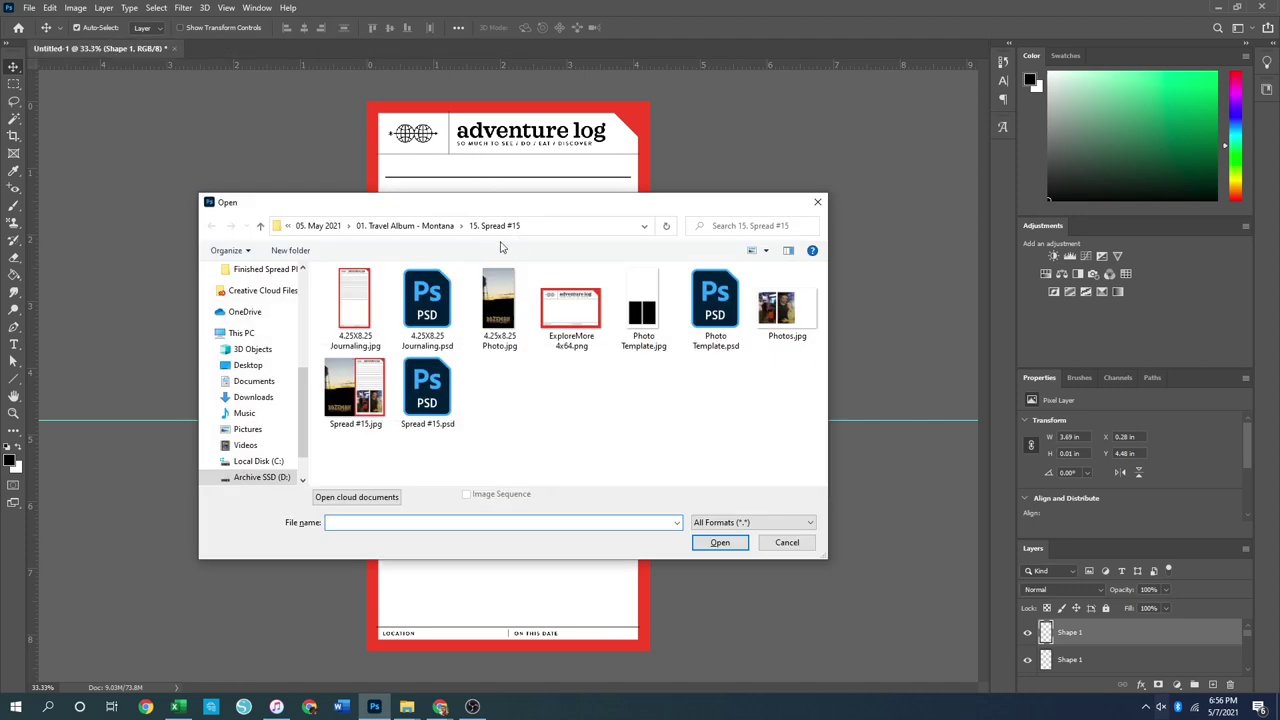
click(422, 228)
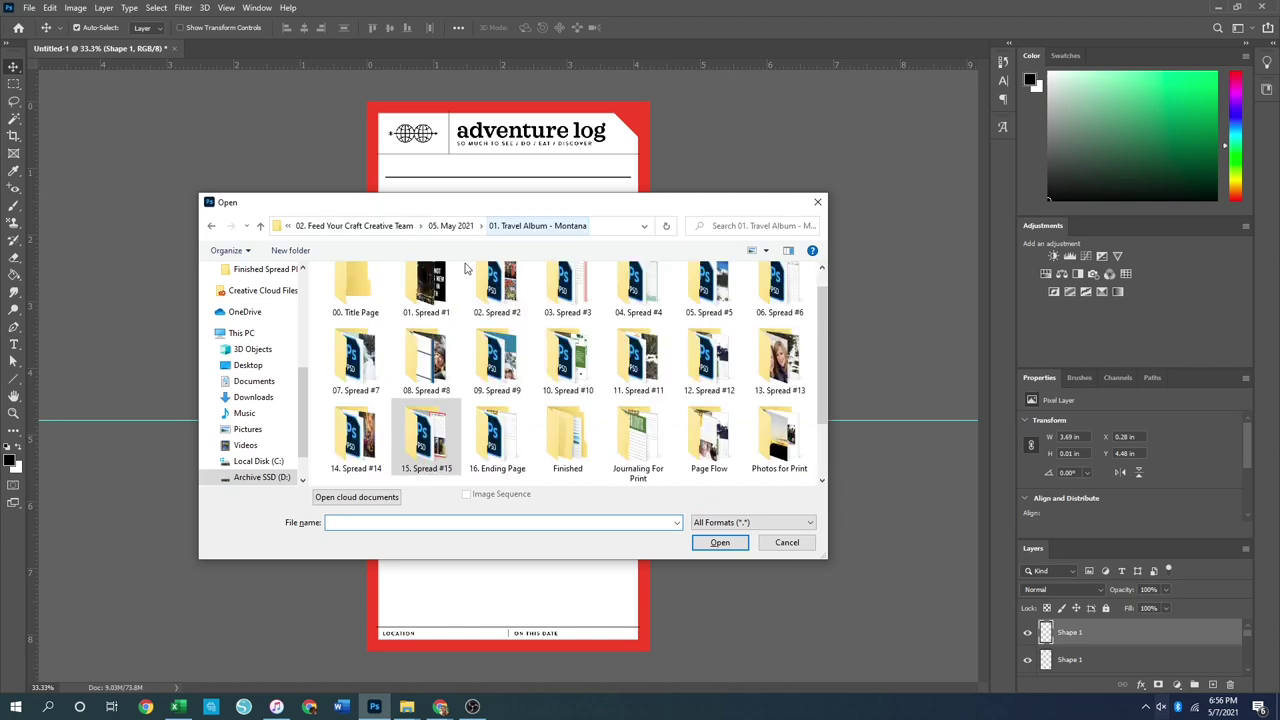
double_click(498, 432)
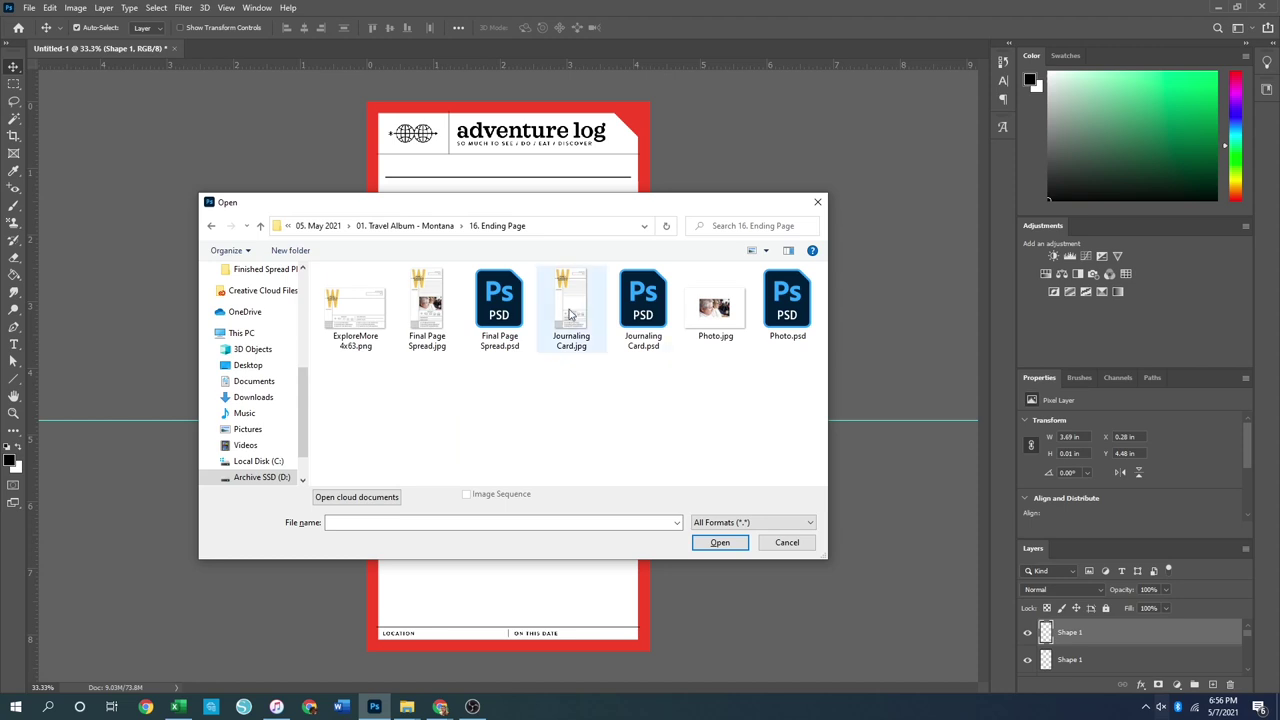
double_click(350, 310)
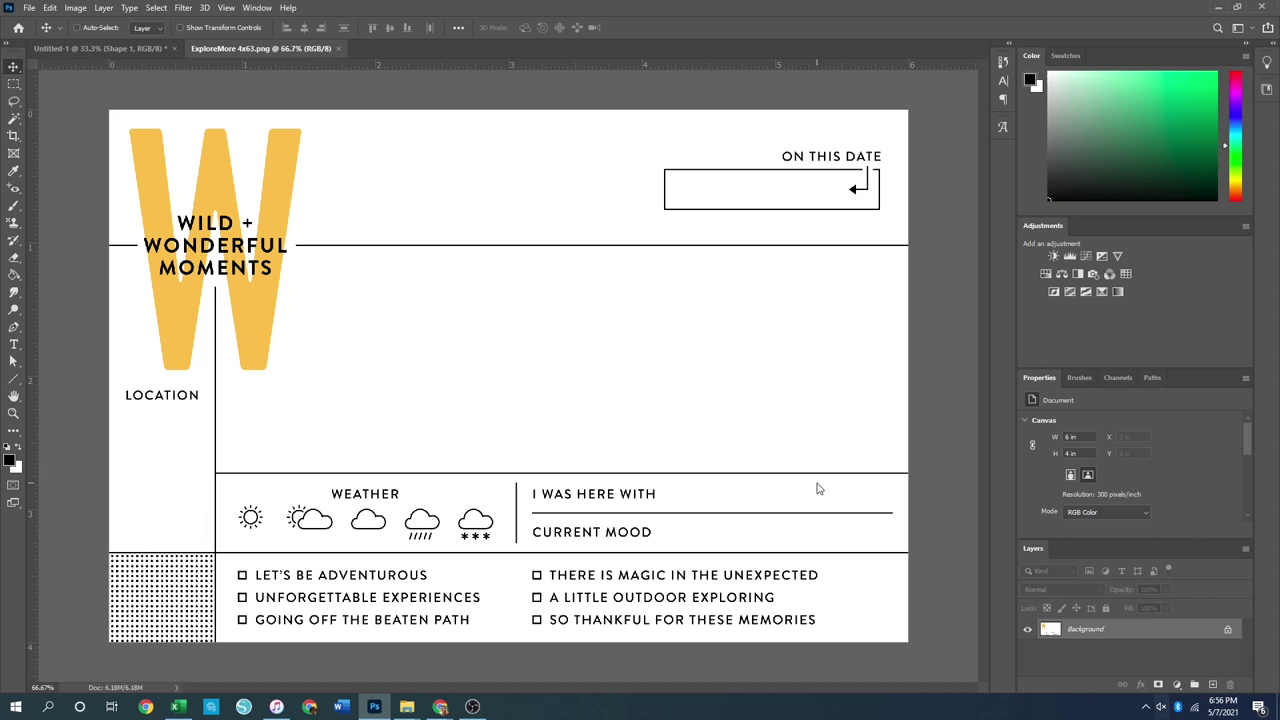
key(ctrl+o)
double_click(588, 312)
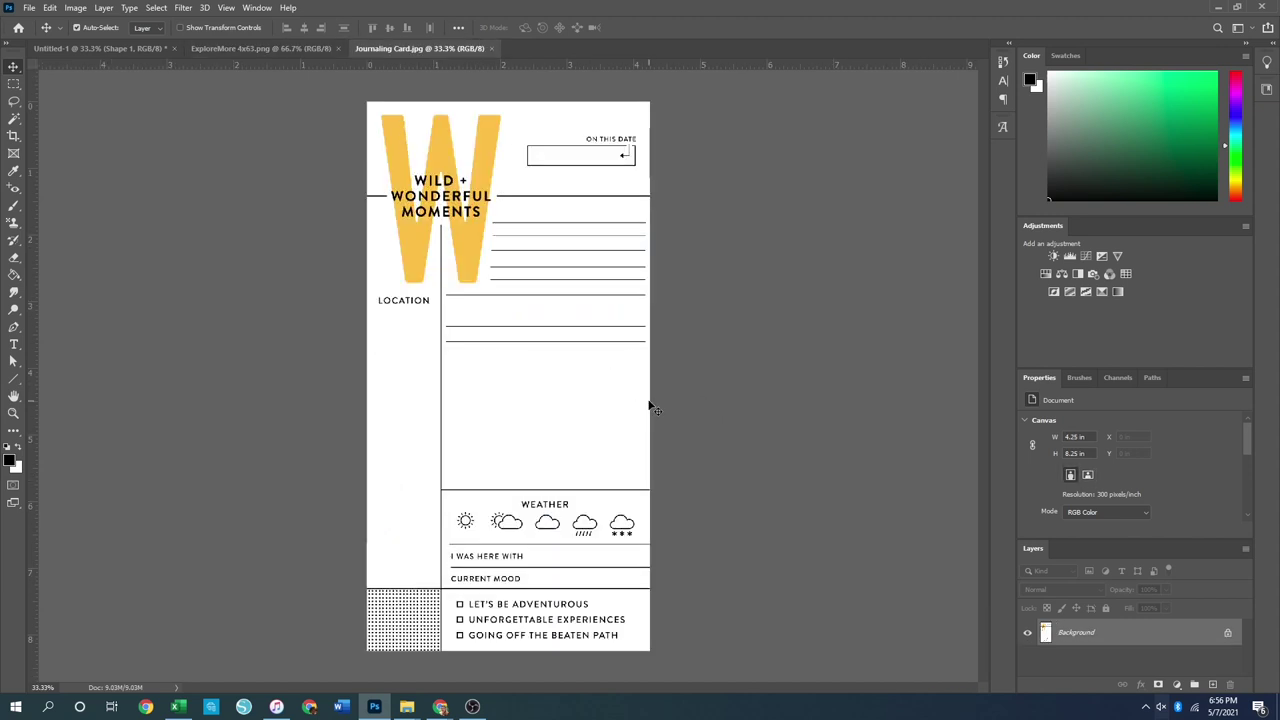
Compare the ExploreMore 4x63.png card with the finished Journaling Card.jpg, and unlock the original card's background layer
click(226, 49)
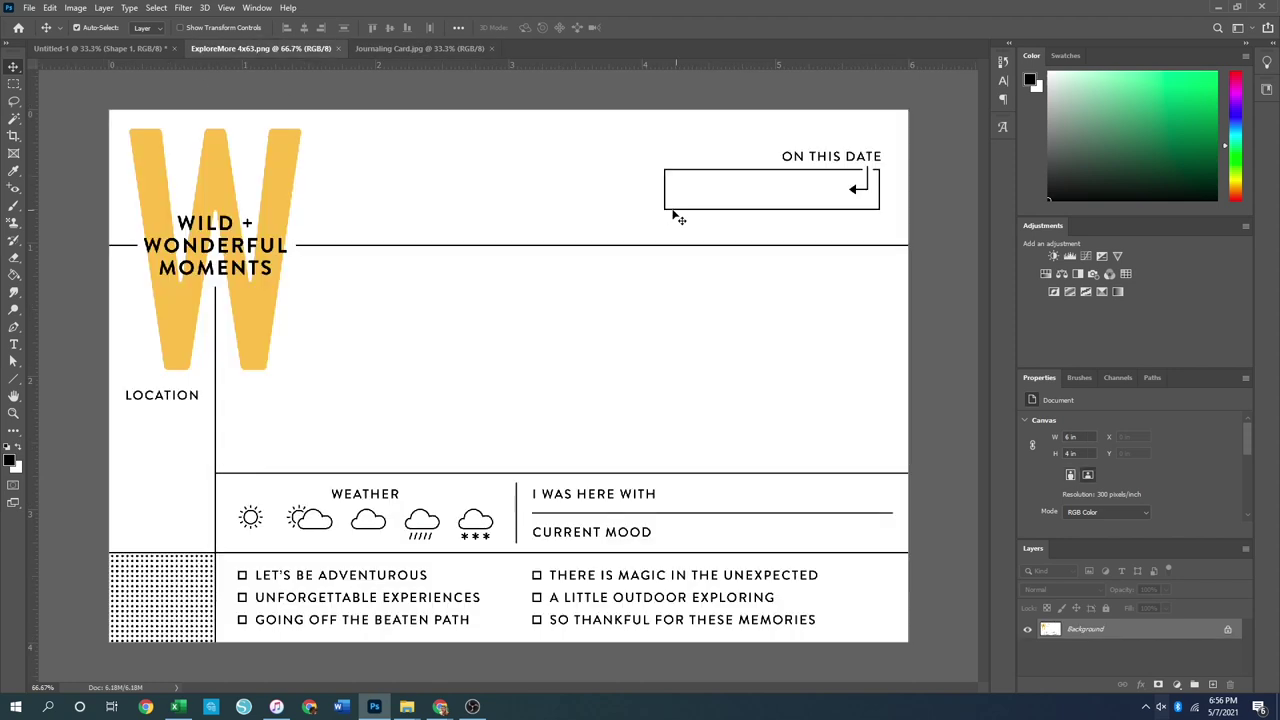
click(420, 48)
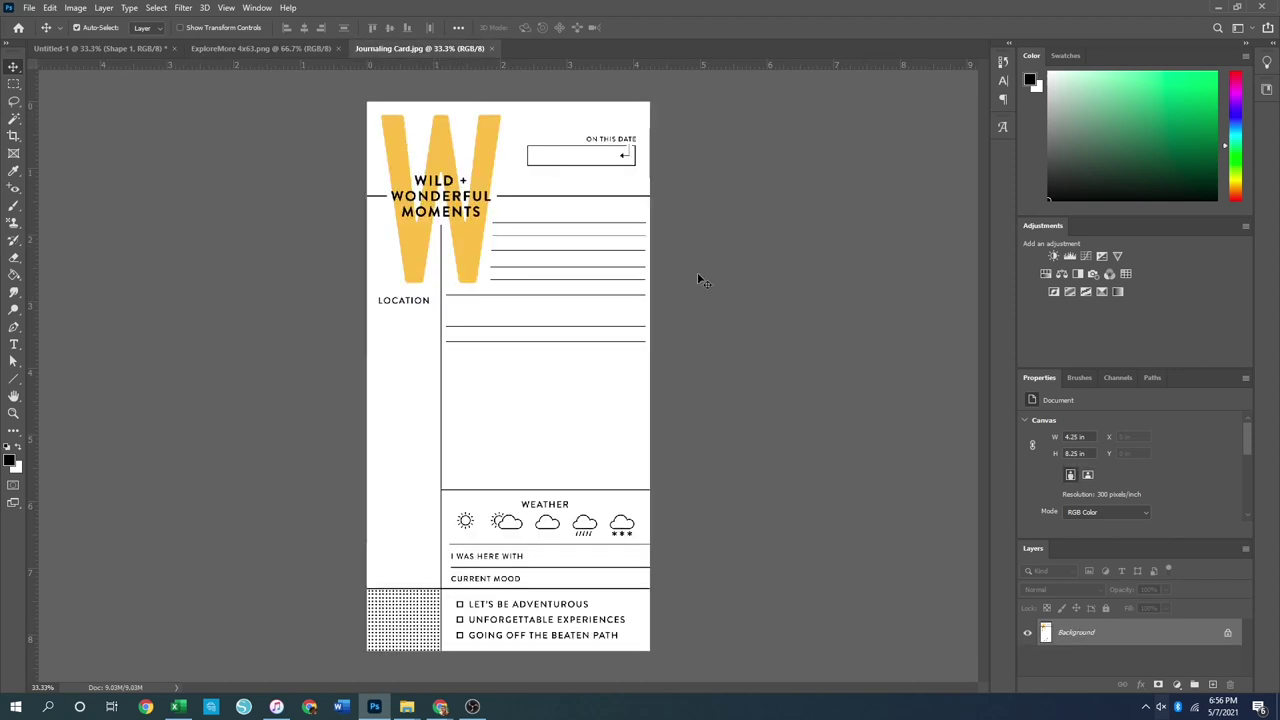
click(279, 47)
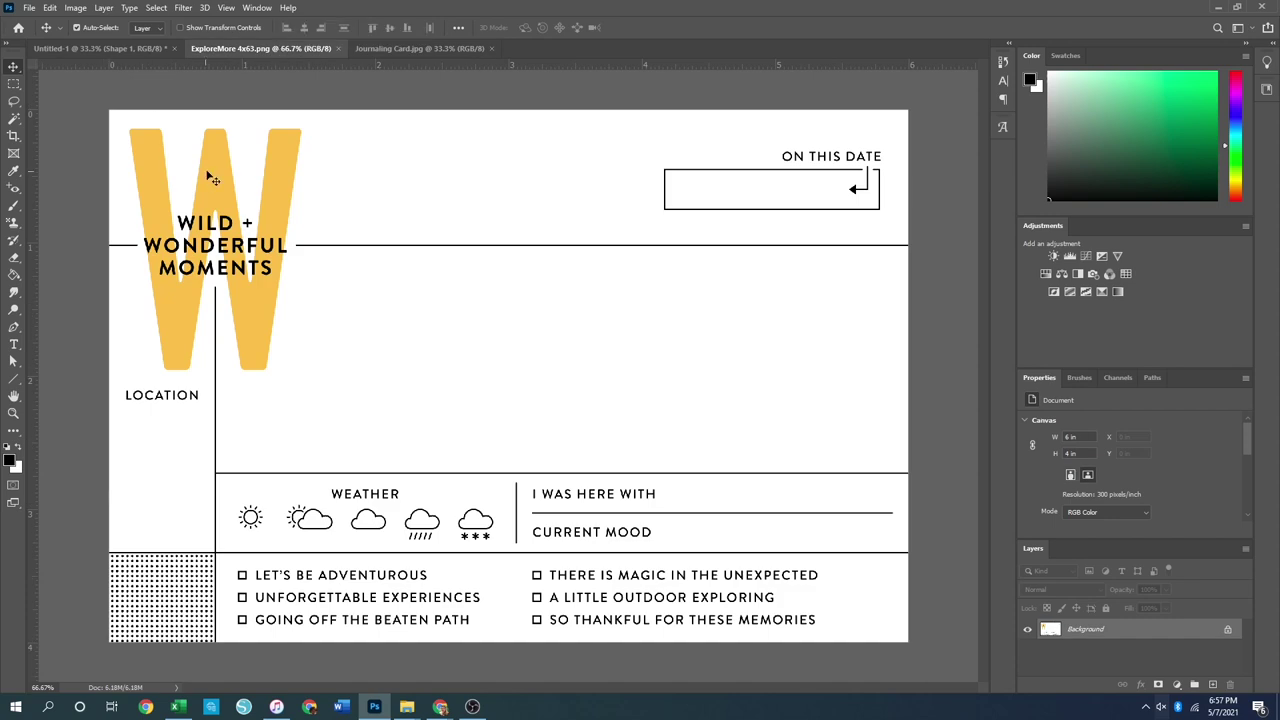
click(1228, 629)
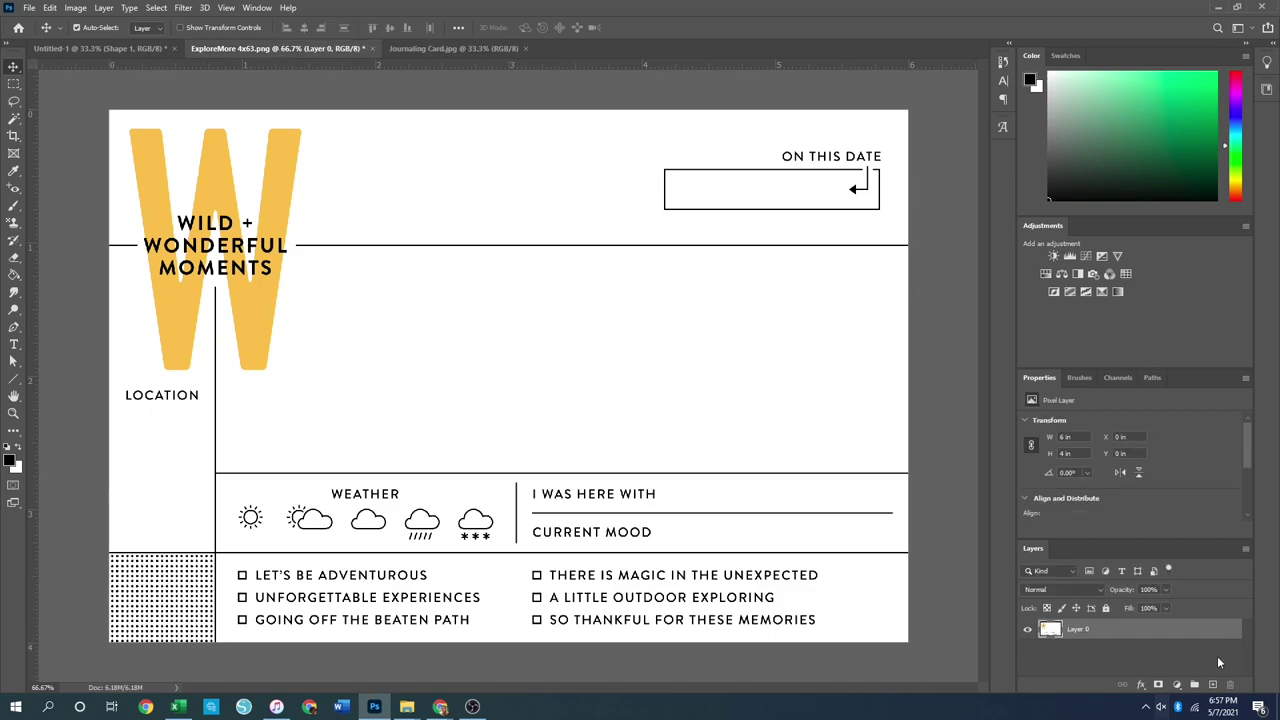
Select the left half of the ExploreMore card, about 3.01 x 4 in, and cut it onto its own layer
click(14, 84)
drag(108, 110, 508, 645)
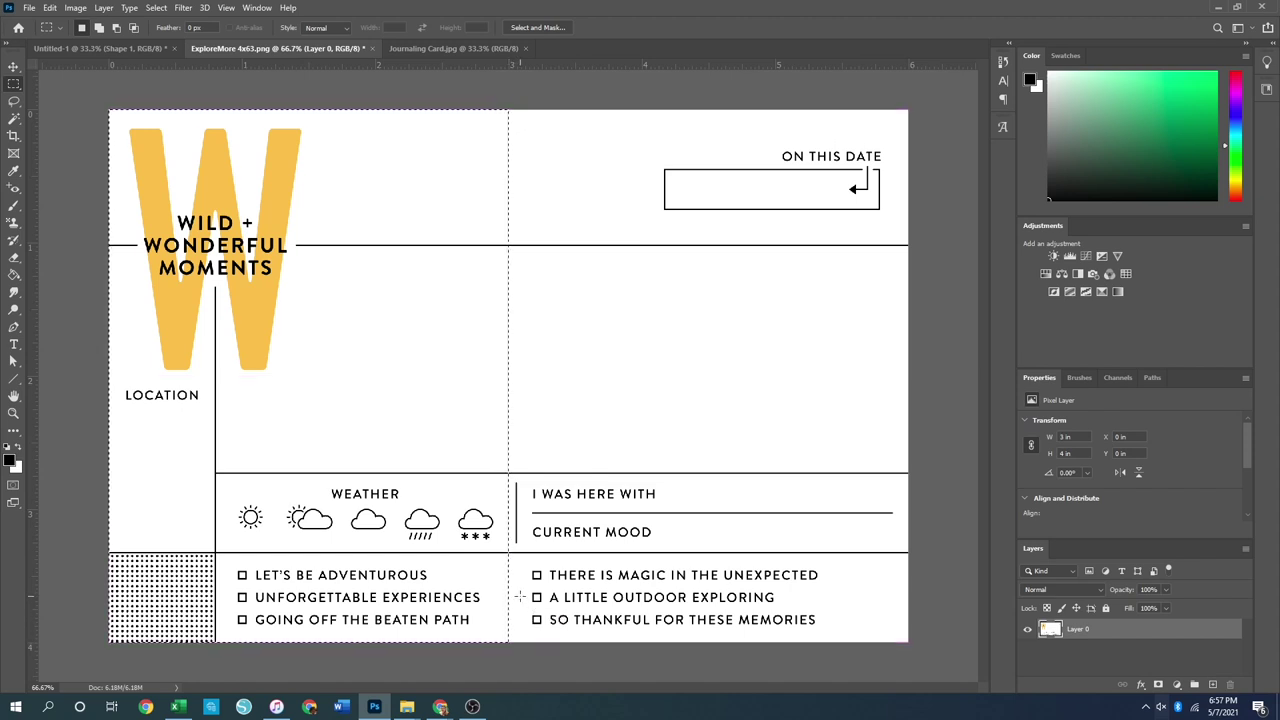
key(ctrl+d)
drag(290, 327, 90, 113)
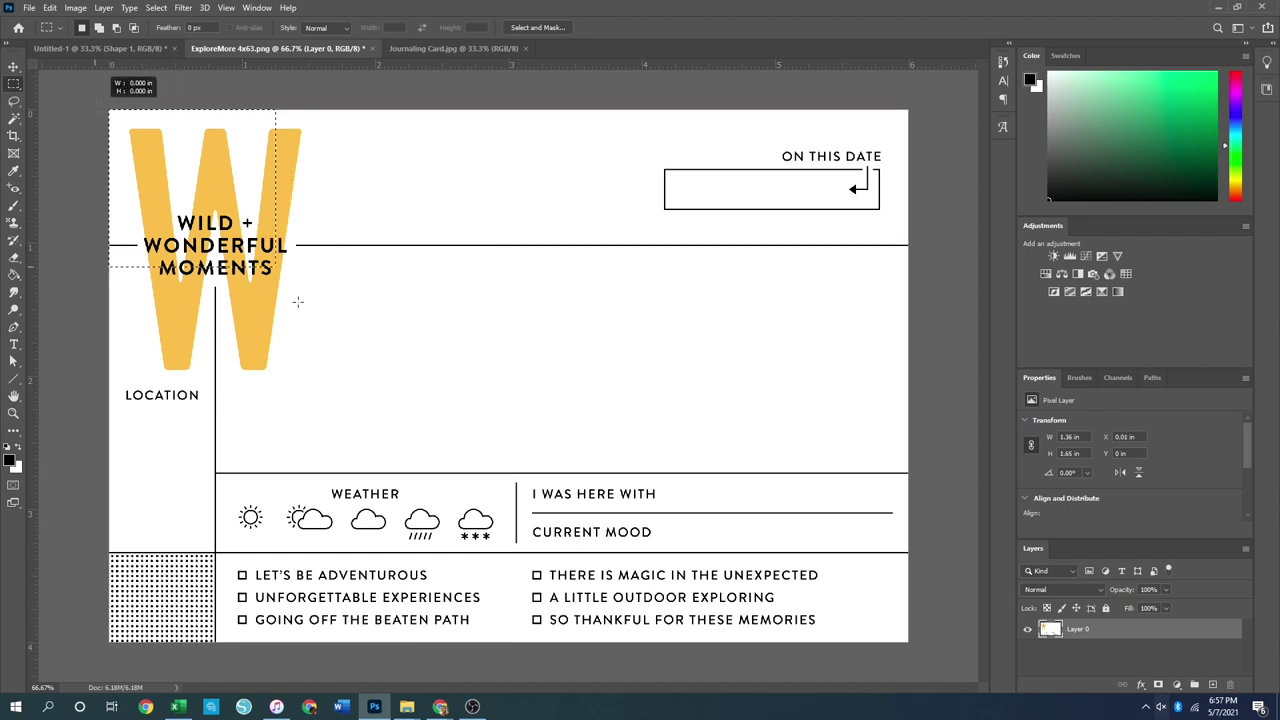
drag(469, 632, 508, 646)
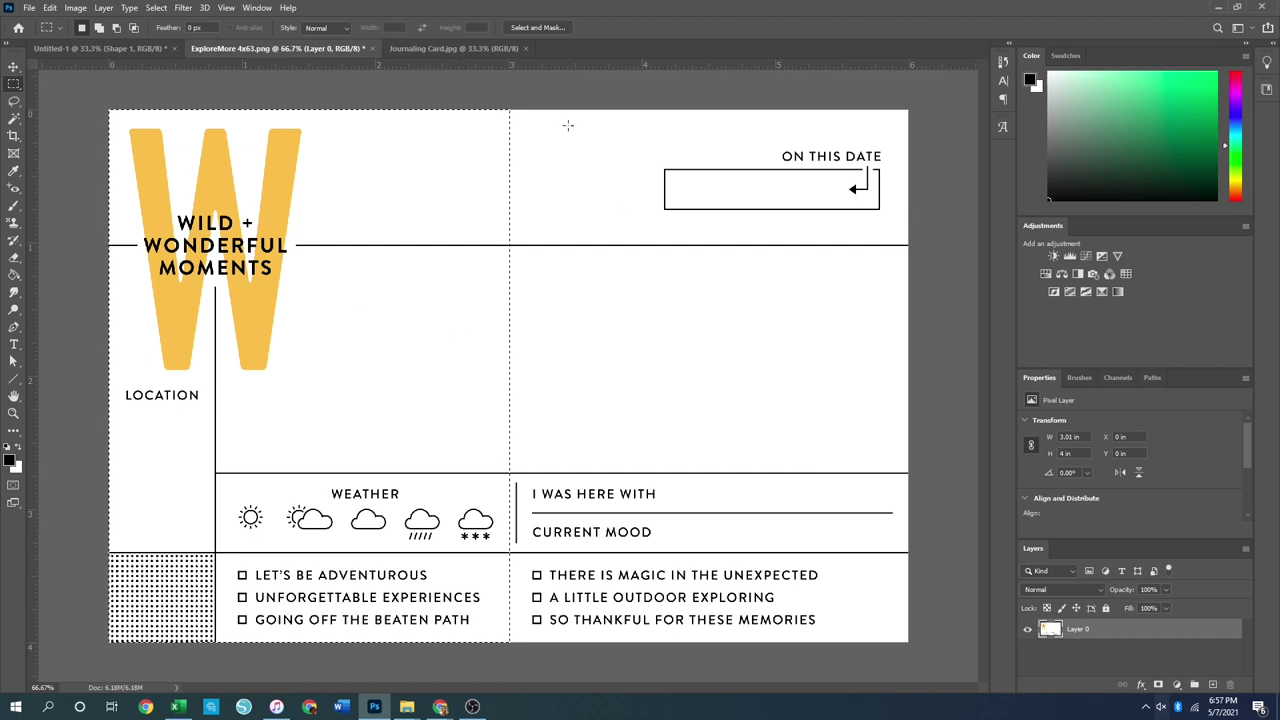
right_click(333, 446)
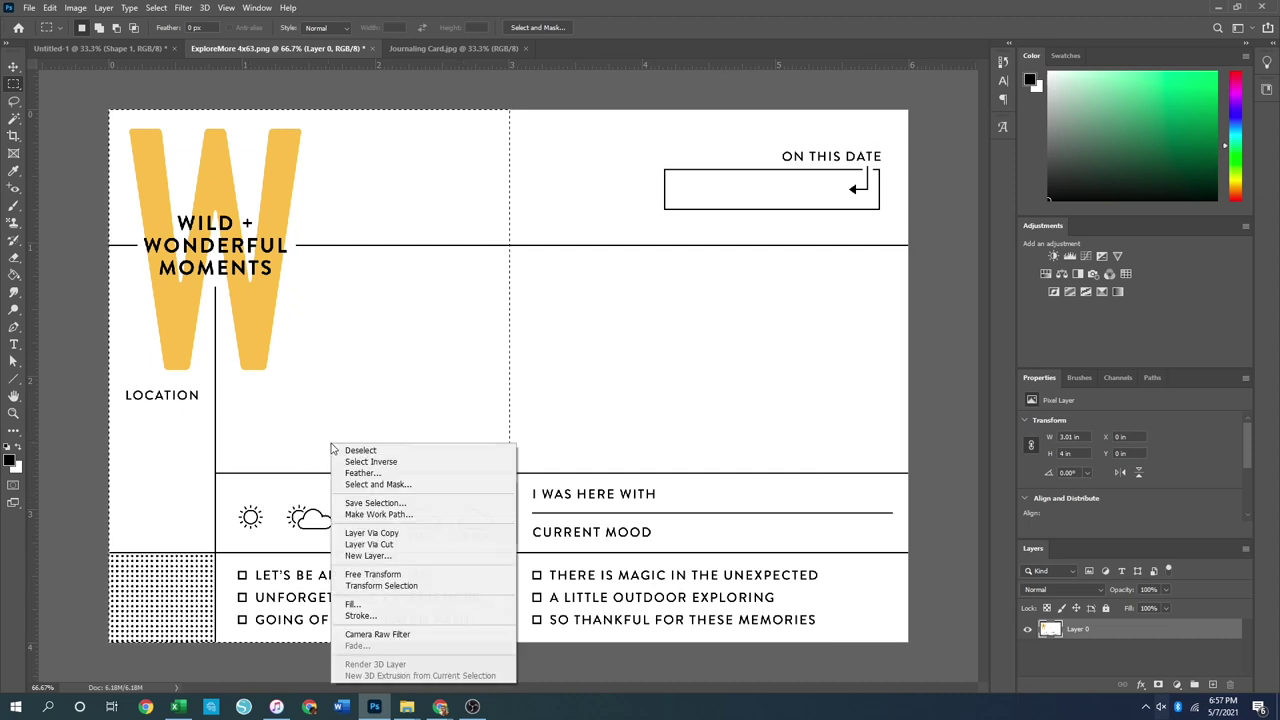
click(449, 545)
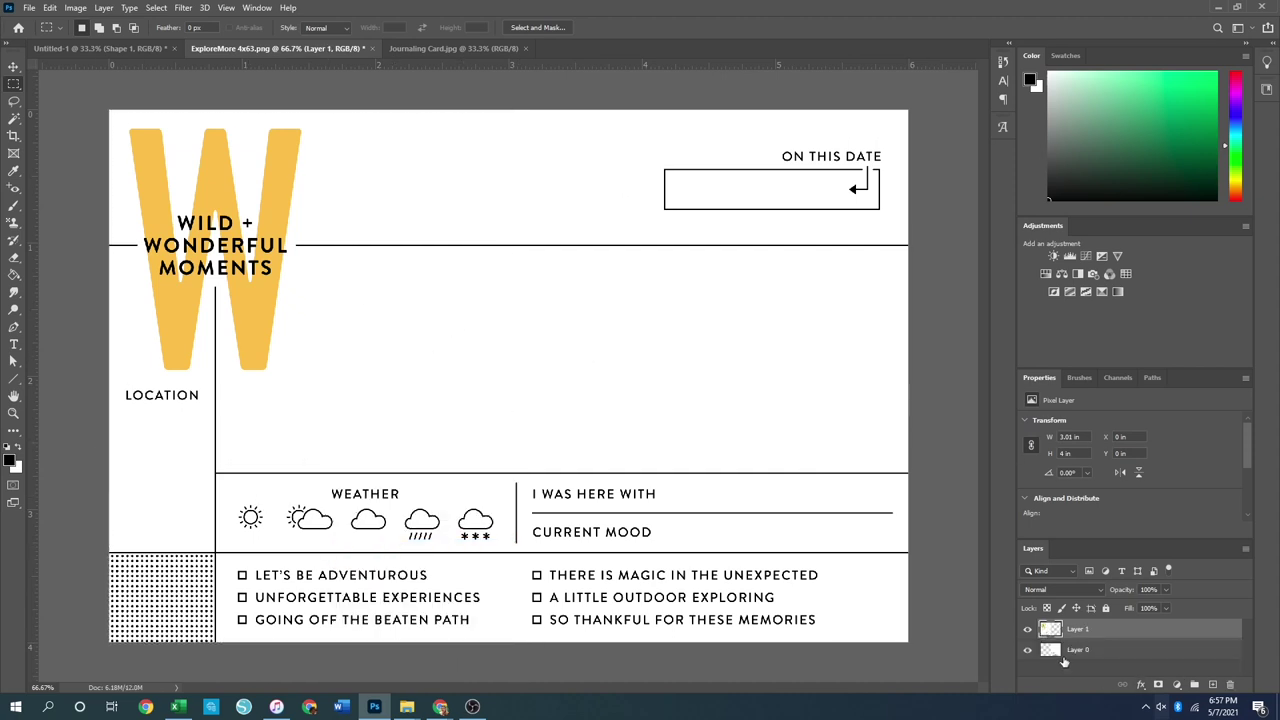
Check the two card halves one at a time by toggling their layer visibility, and compare them with Journaling Card.jpg
click(1028, 651)
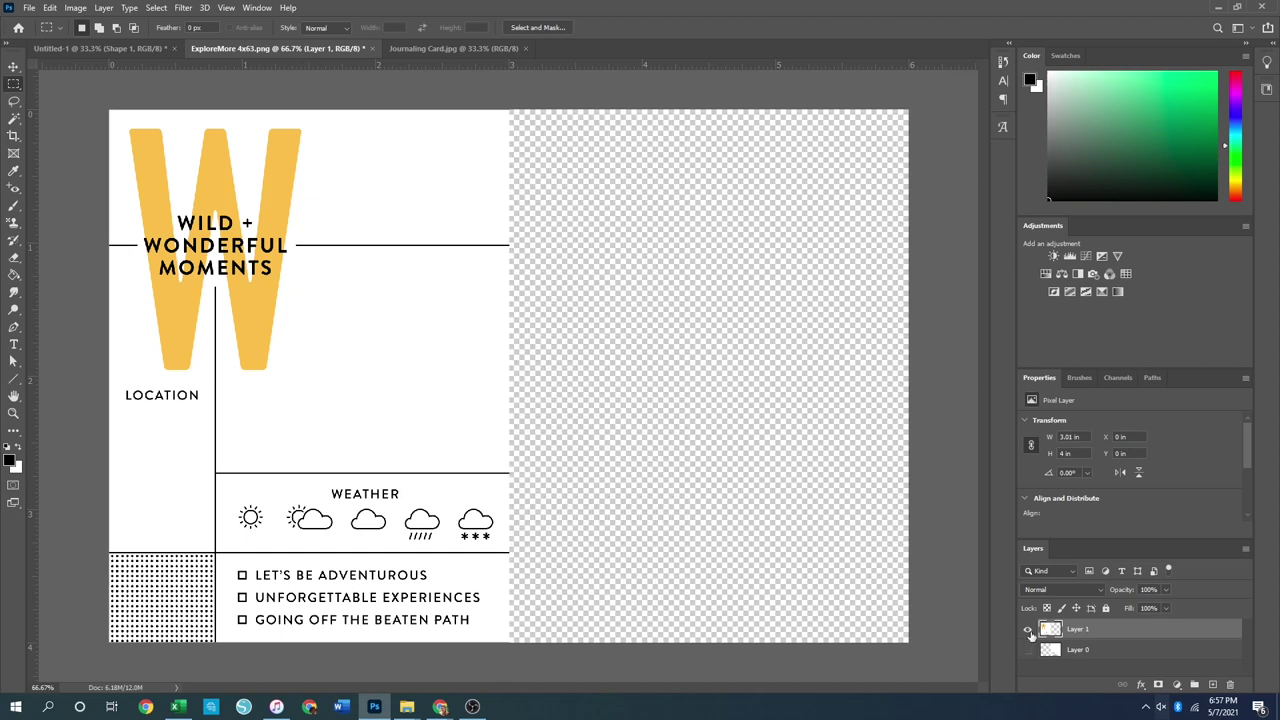
click(1027, 629)
click(1028, 650)
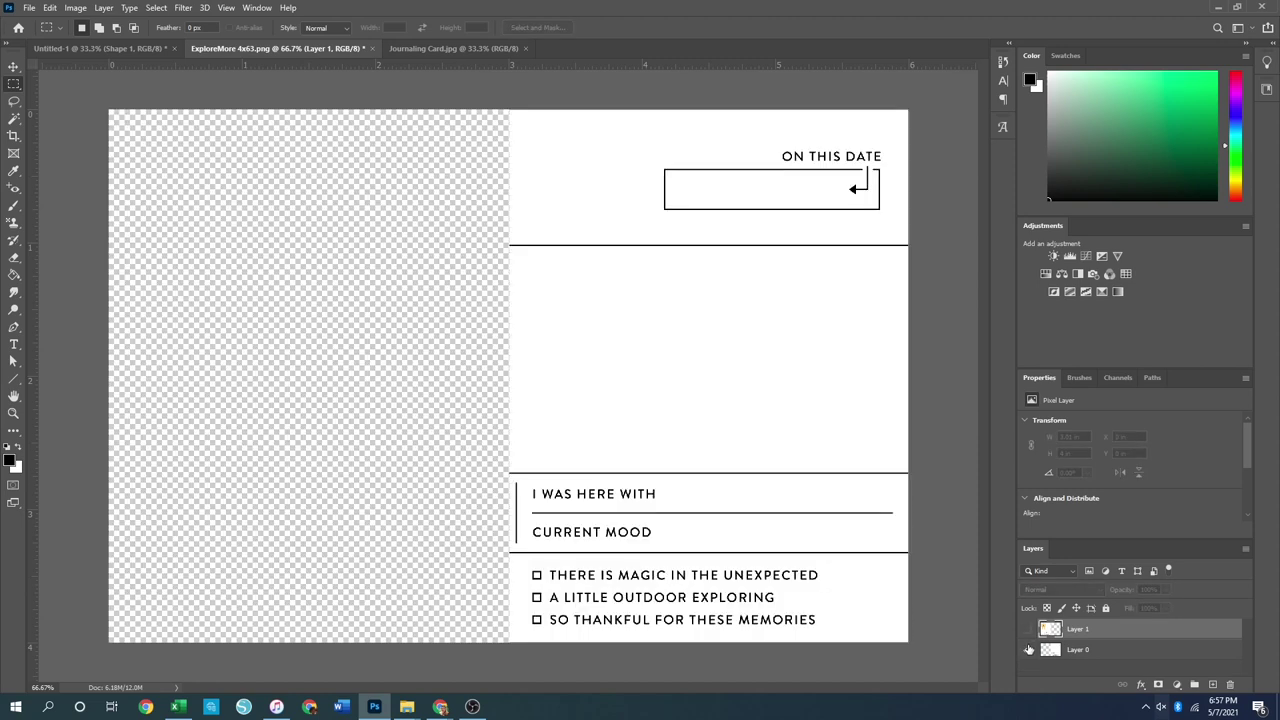
click(1027, 629)
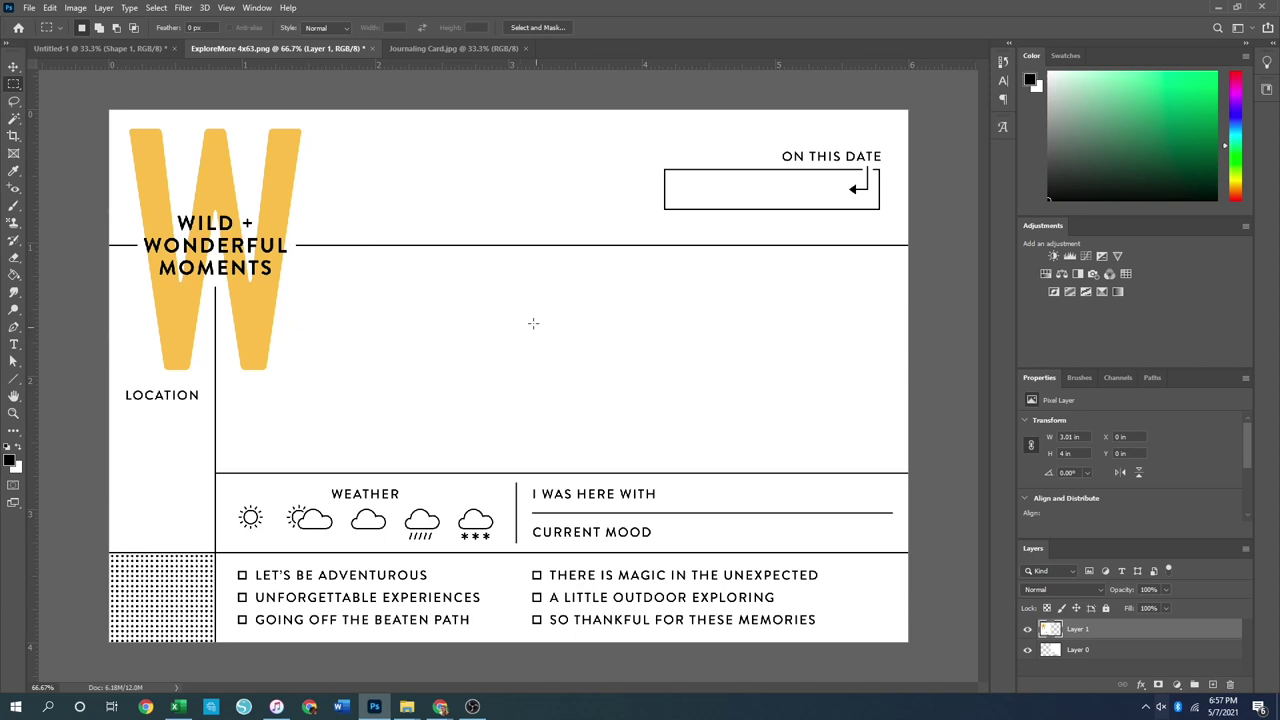
click(434, 49)
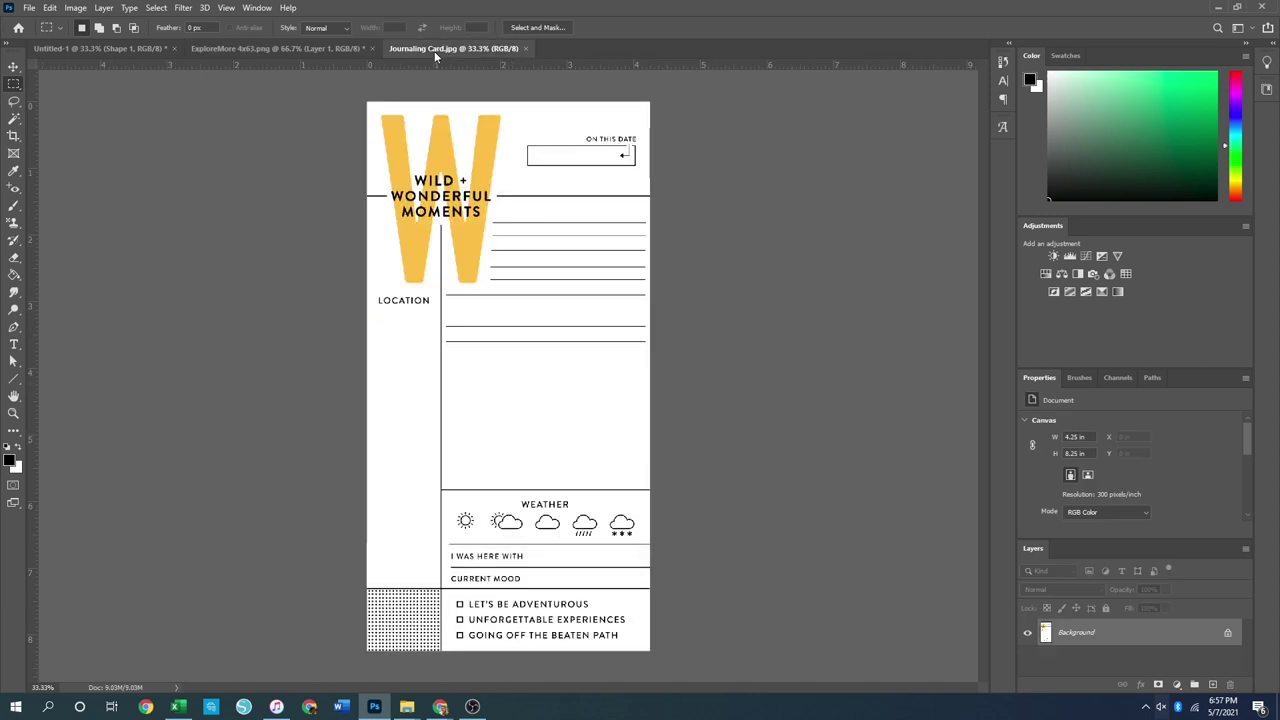
click(286, 48)
Hide the left half and cut the "On this date" box, about 1.79 x 0.81 in, from the right half onto its own layer
click(1100, 655)
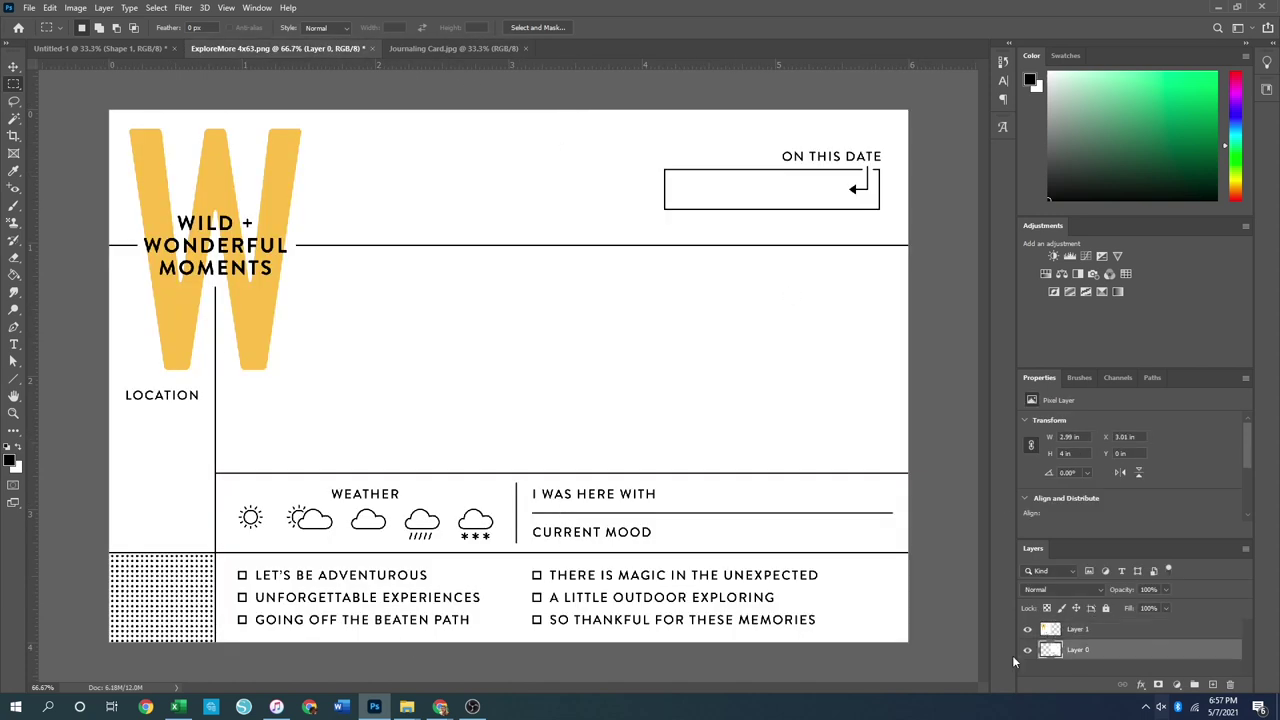
click(1027, 629)
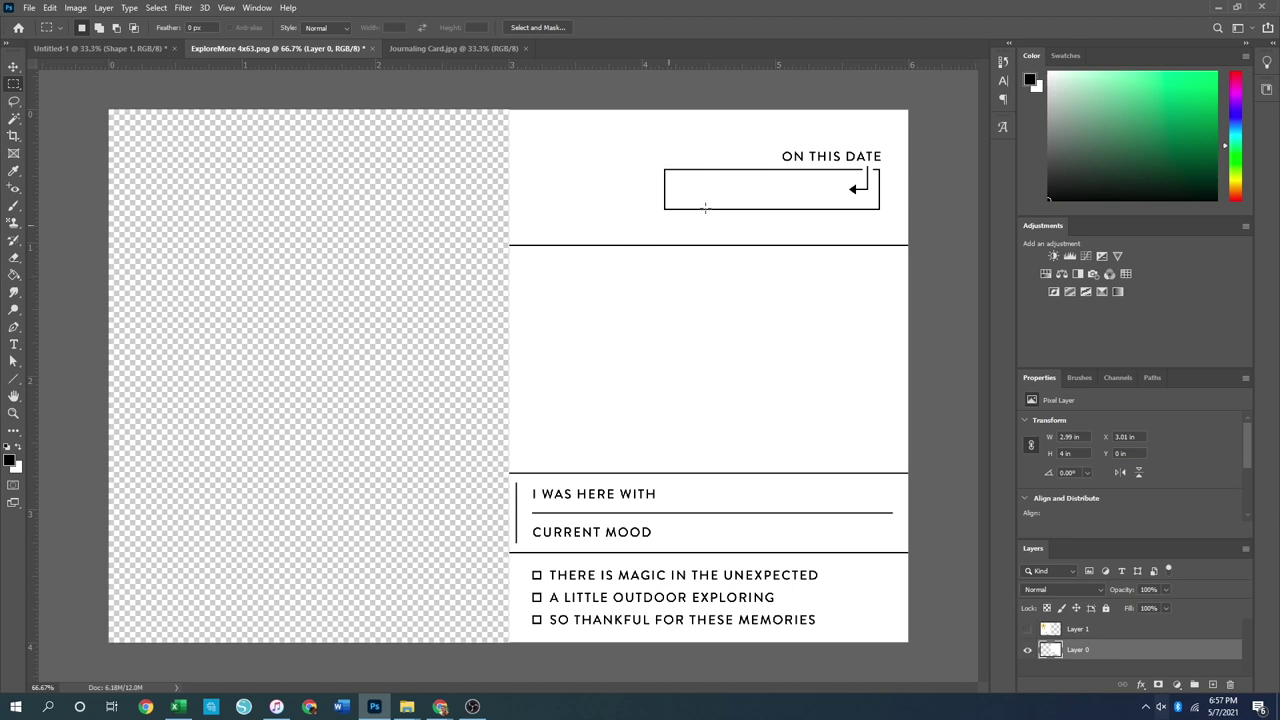
drag(652, 122, 891, 231)
right_click(770, 190)
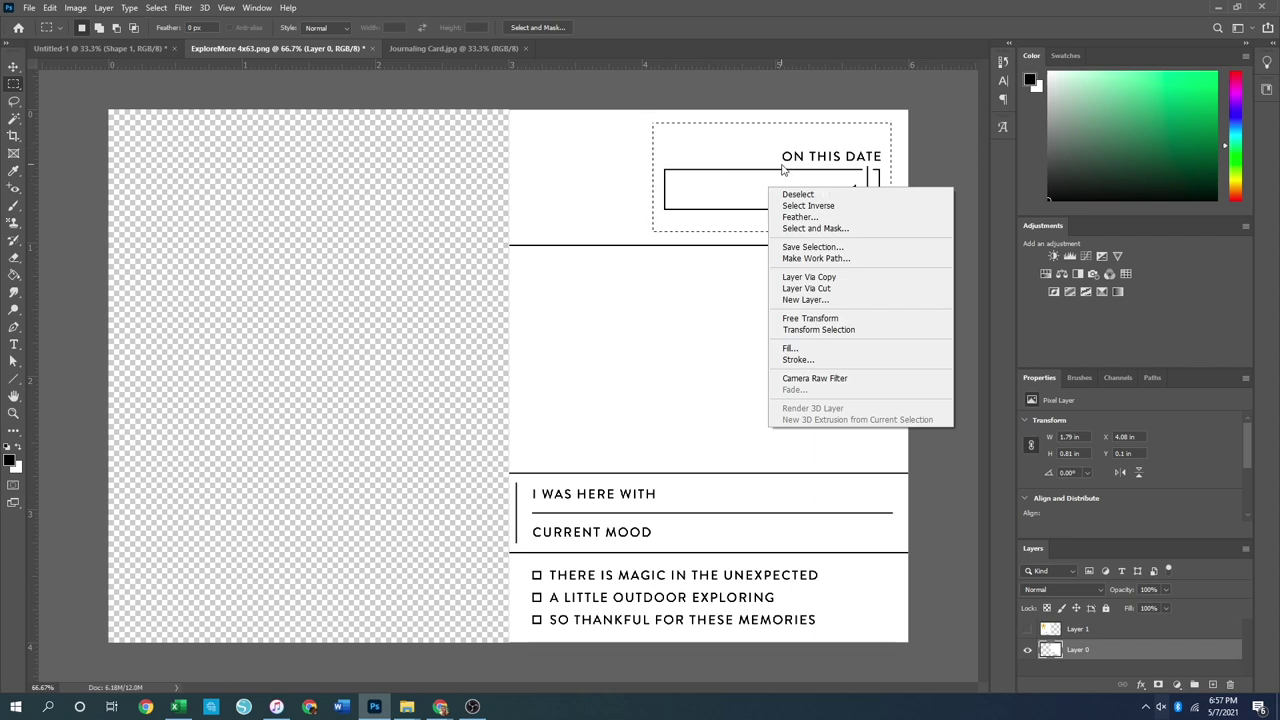
click(845, 289)
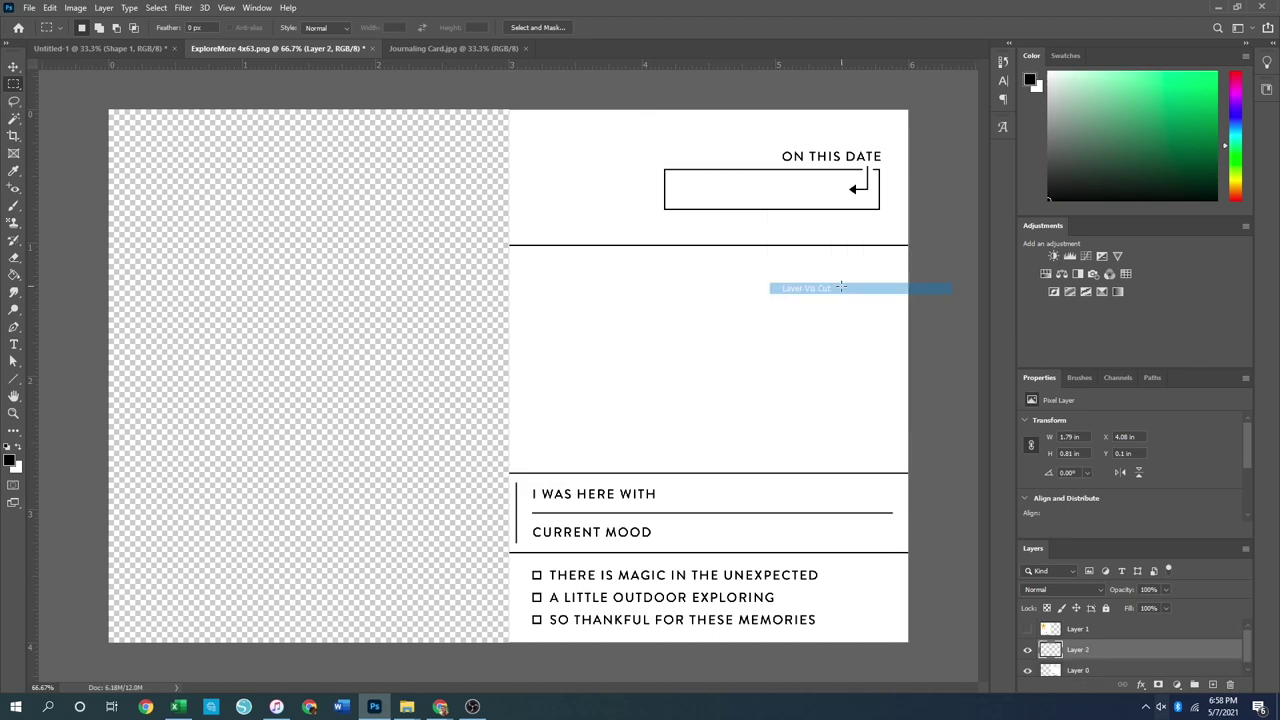
click(1028, 650)
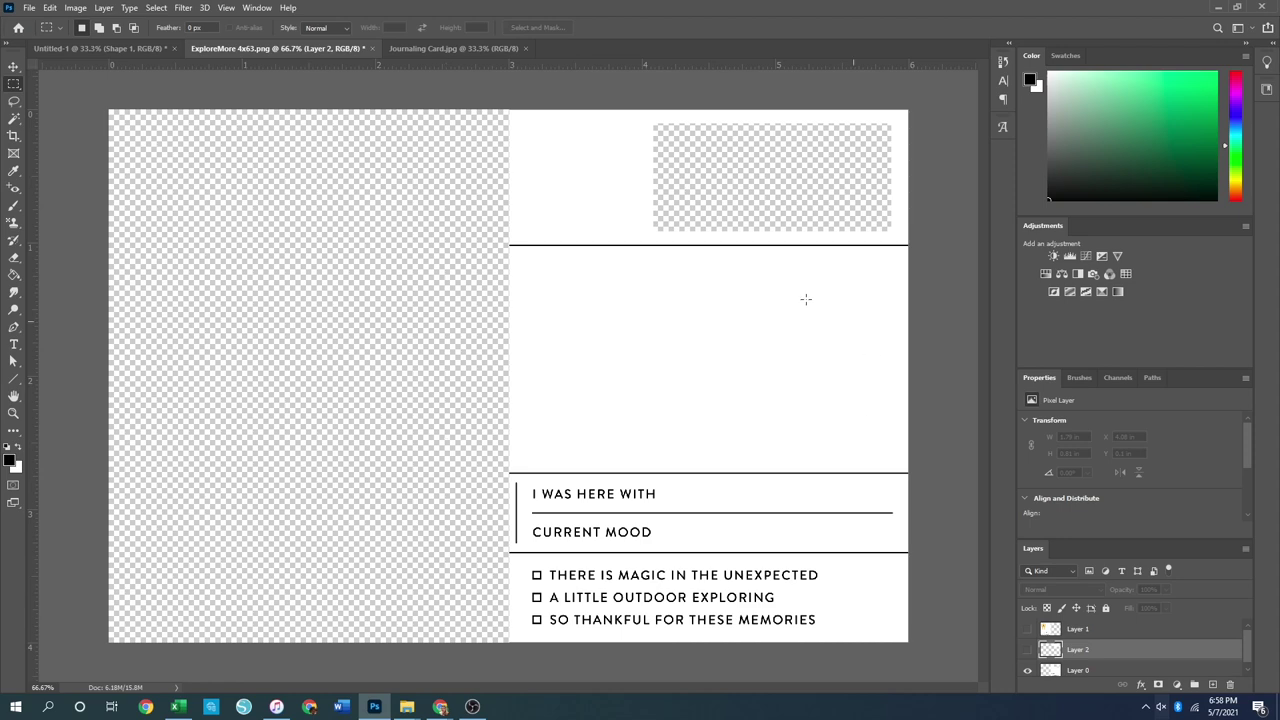
Review the finished journaling card and create a new blank 4.25 x 8.25 in document
click(422, 48)
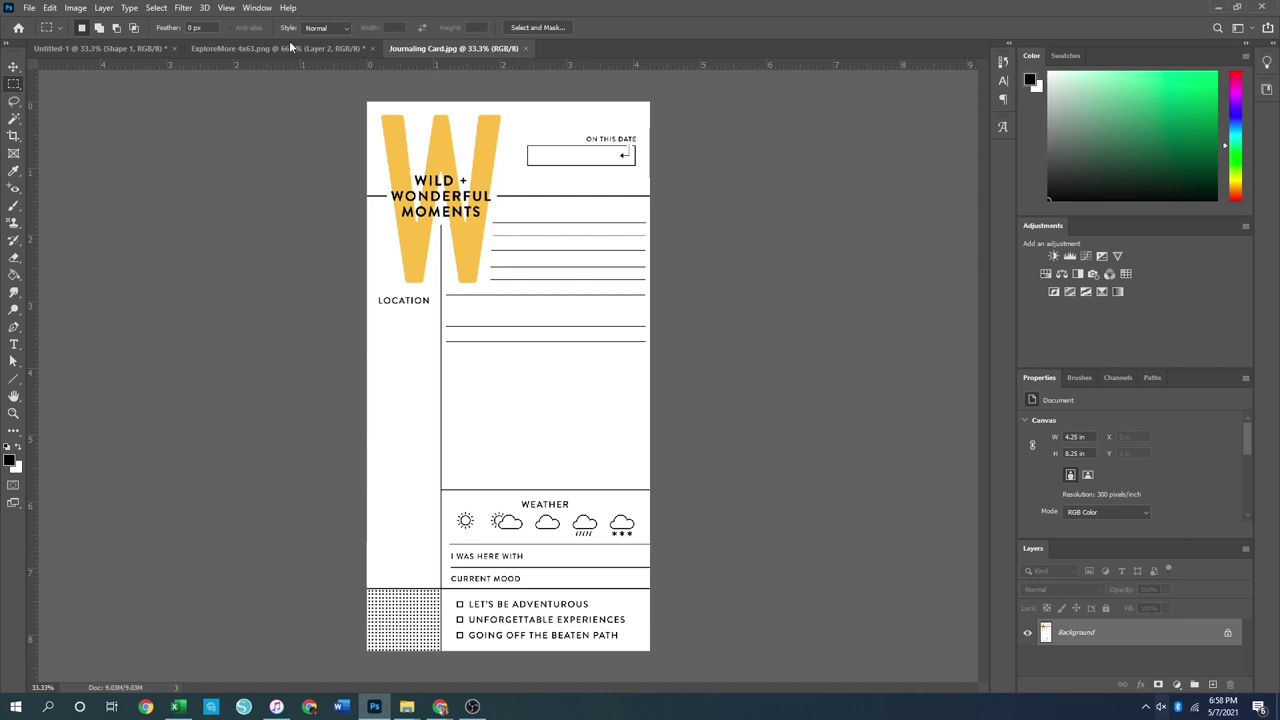
click(90, 48)
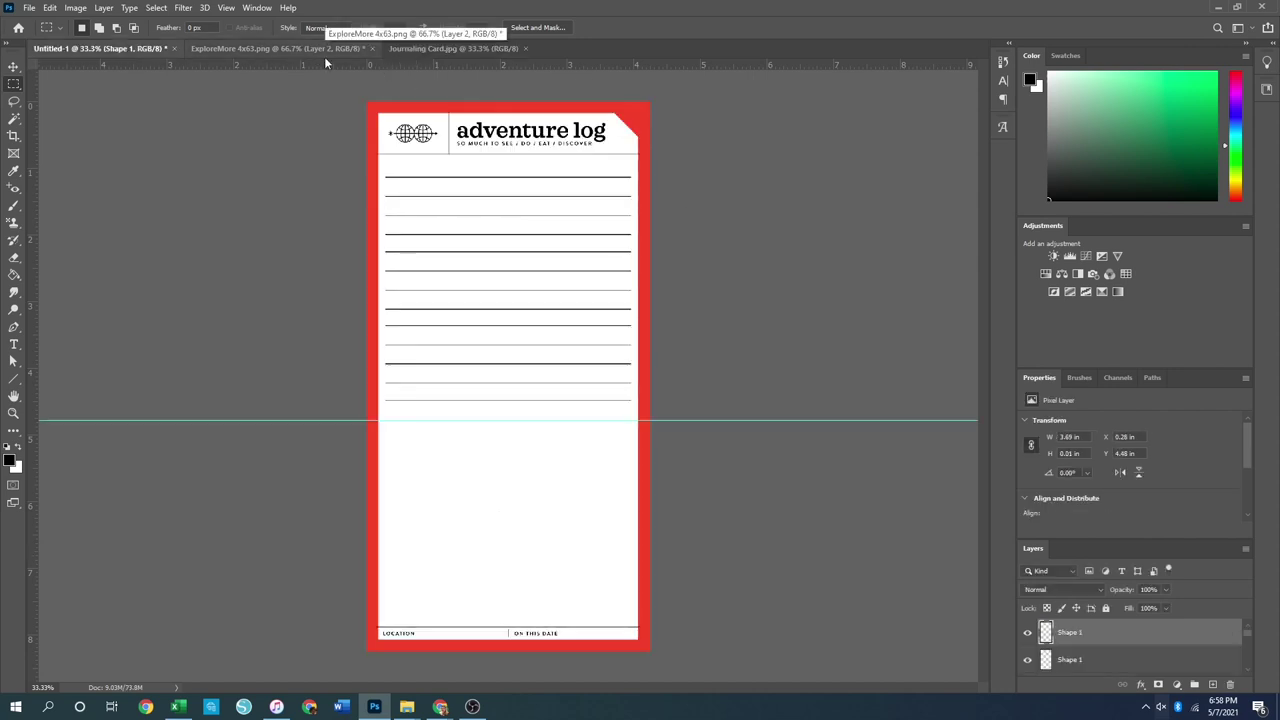
key(ctrl+n)
double_click(491, 240)
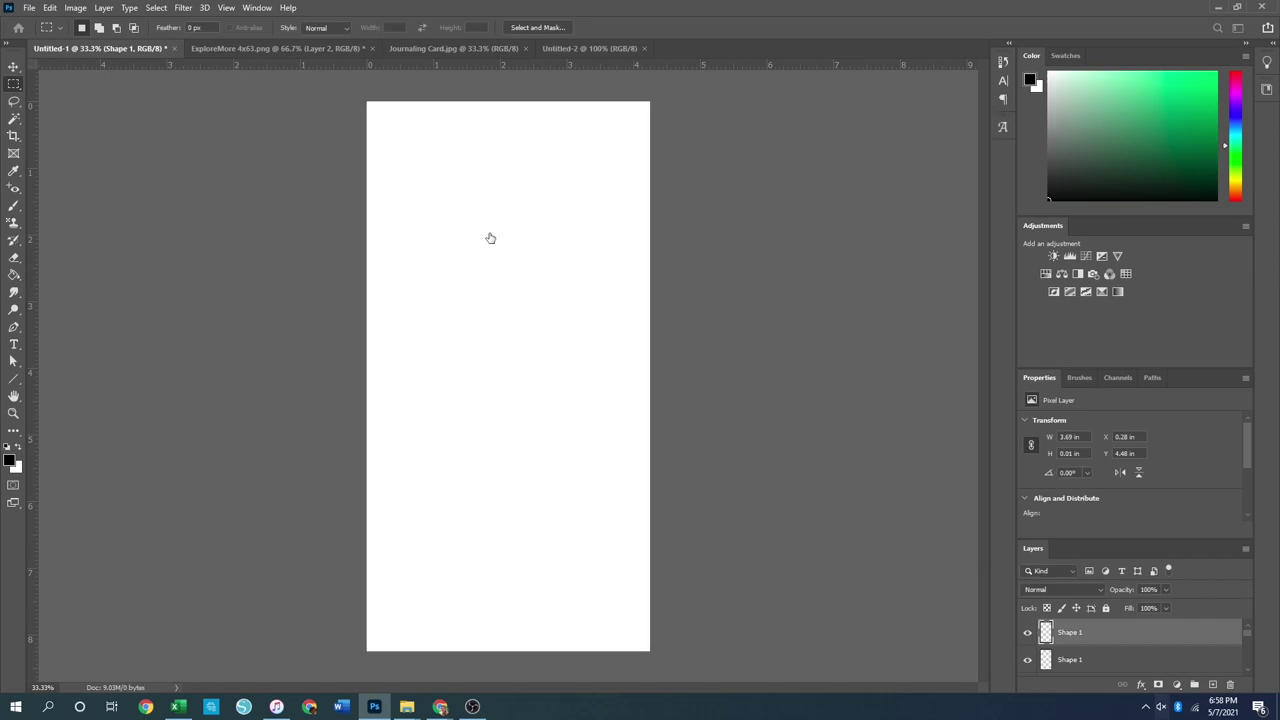
Show all layers of the split ExploreMore card and copy its left-half layer into the new blank document
click(297, 46)
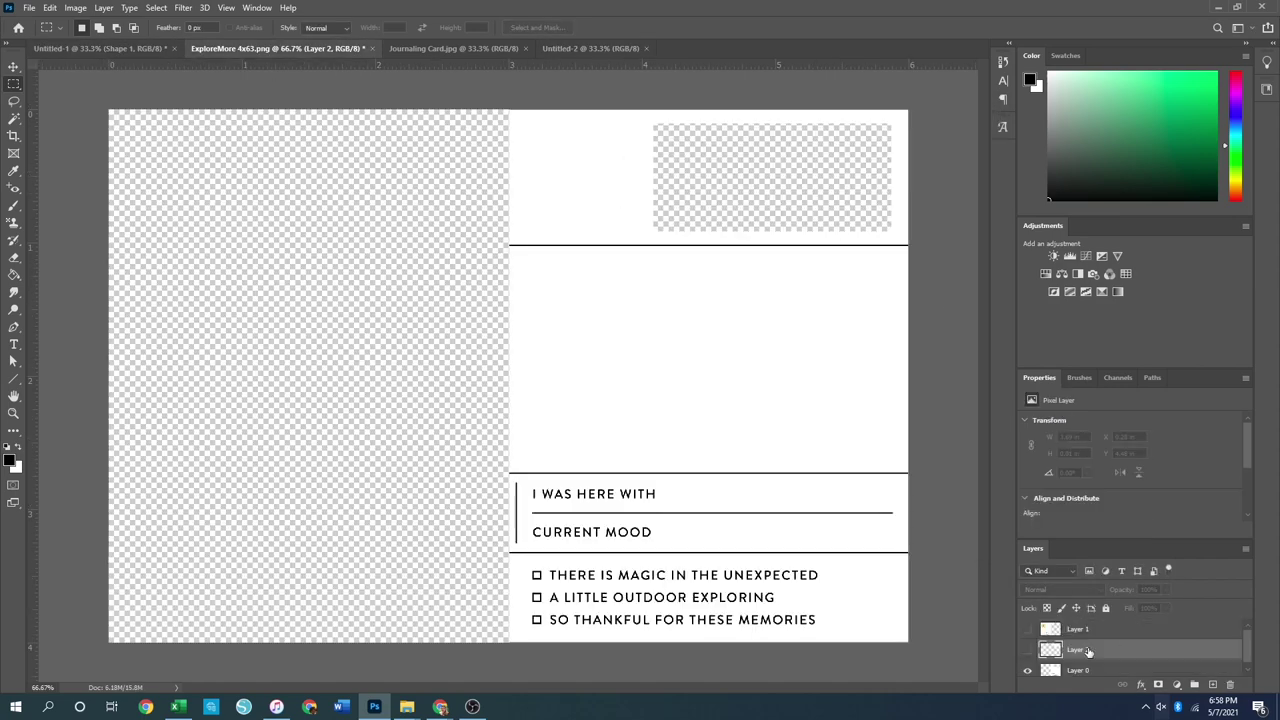
click(1027, 648)
click(1027, 629)
click(1070, 632)
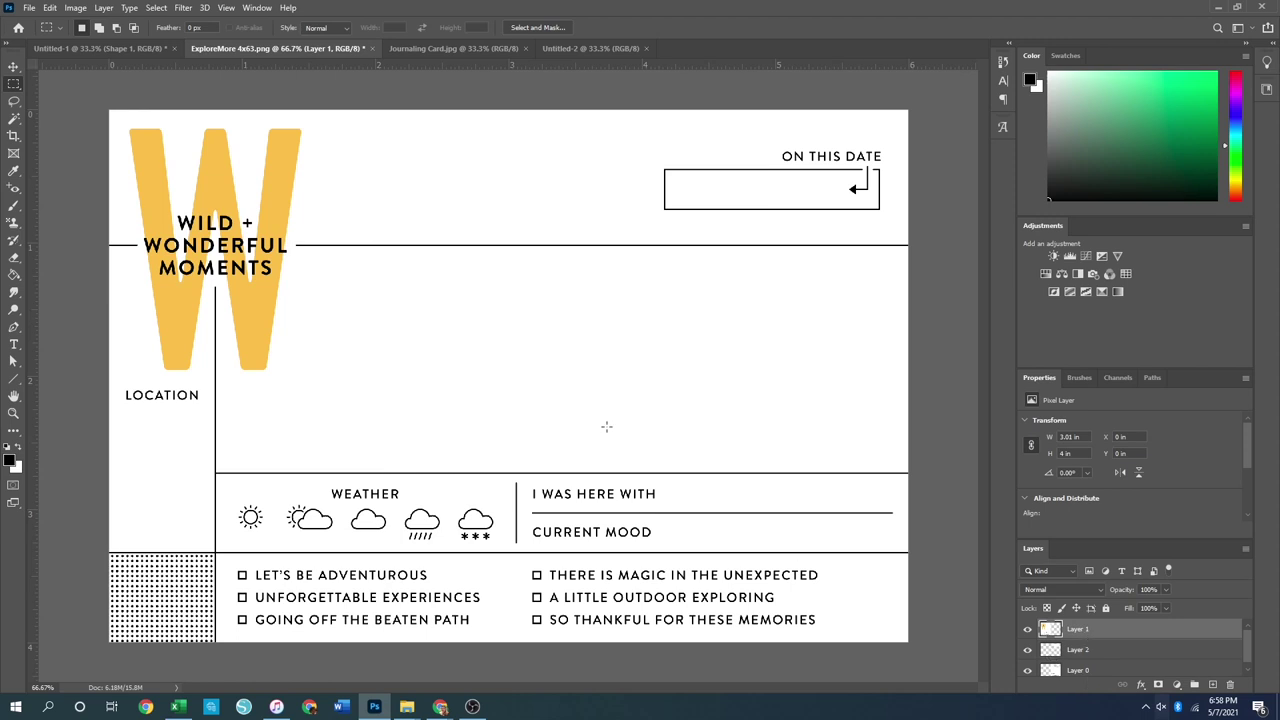
click(565, 50)
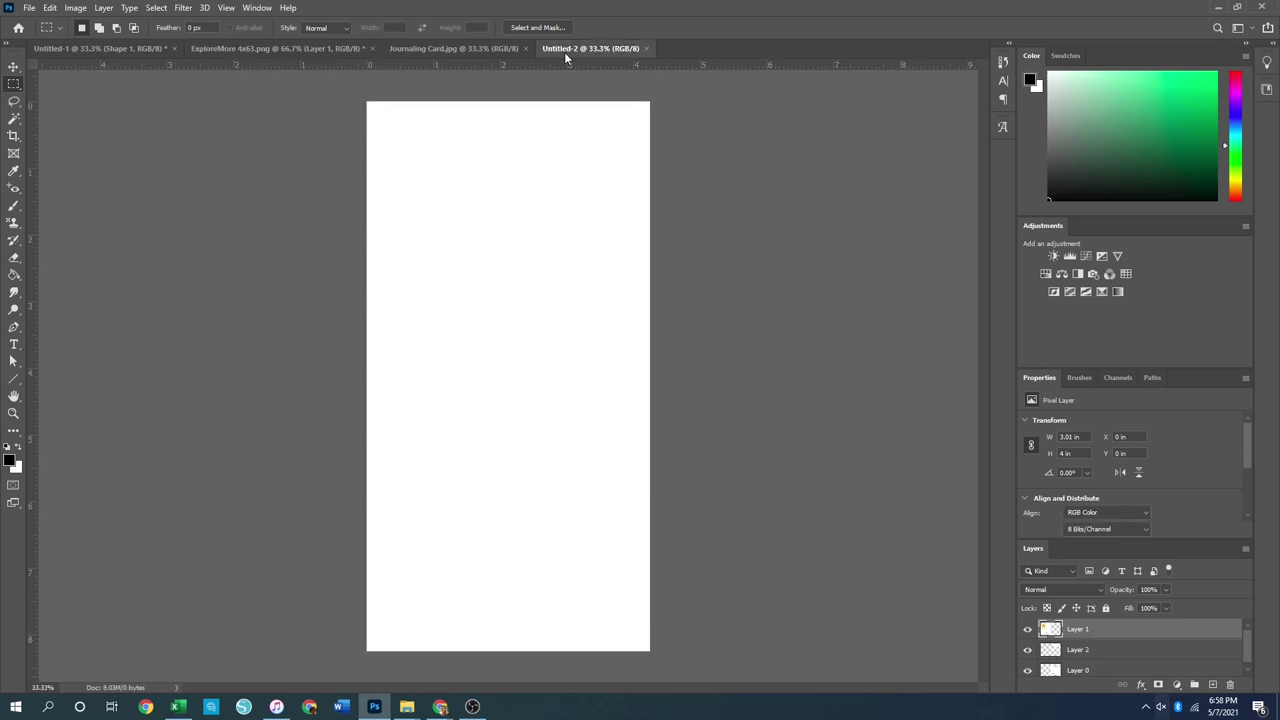
key(ctrl+v)
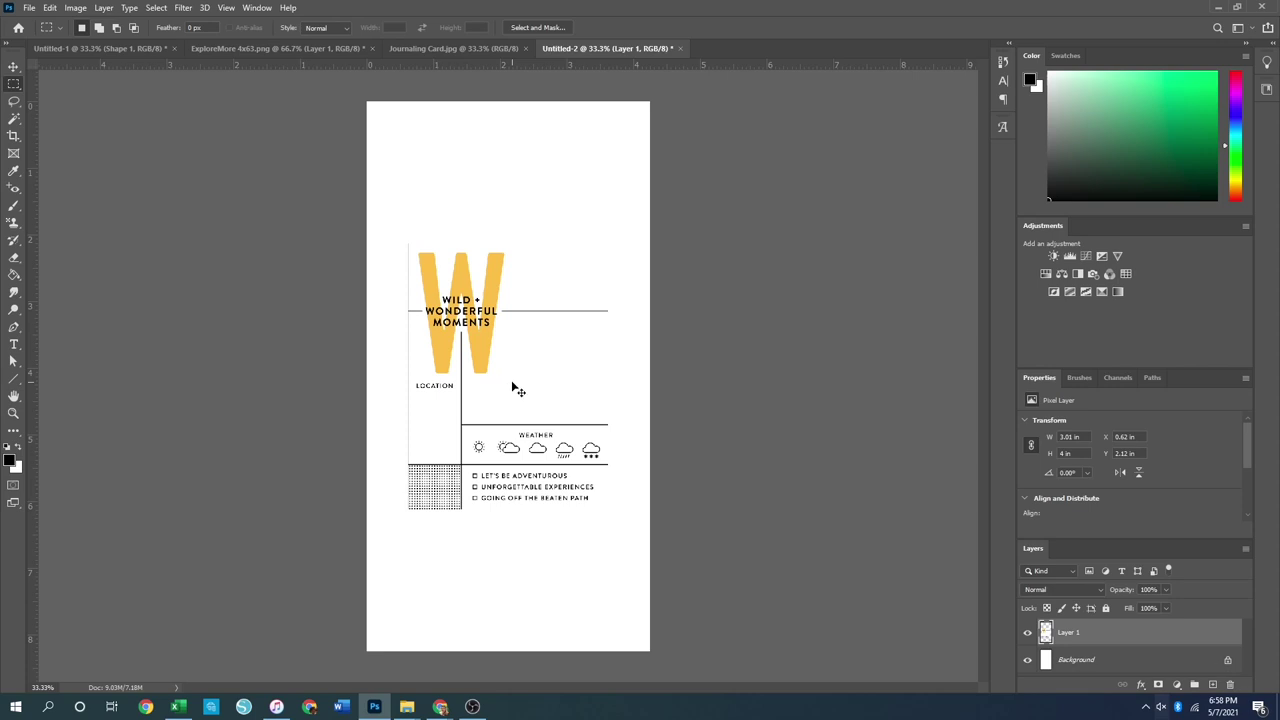
Scale the pasted left half to the full 4.25 in page width and align it with the page's top edge
key(ctrl+t)
drag(612, 376, 650, 376)
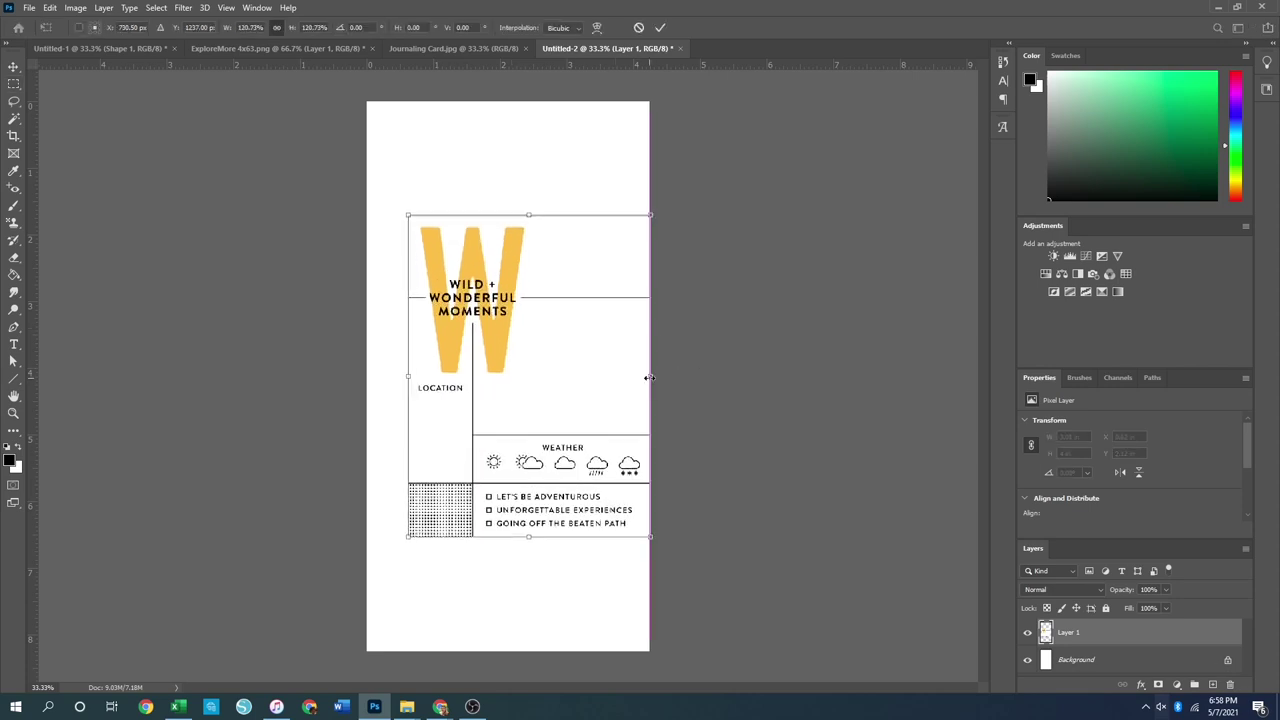
drag(408, 376, 367, 376)
drag(510, 420, 499, 340)
key(Return)
key(m)
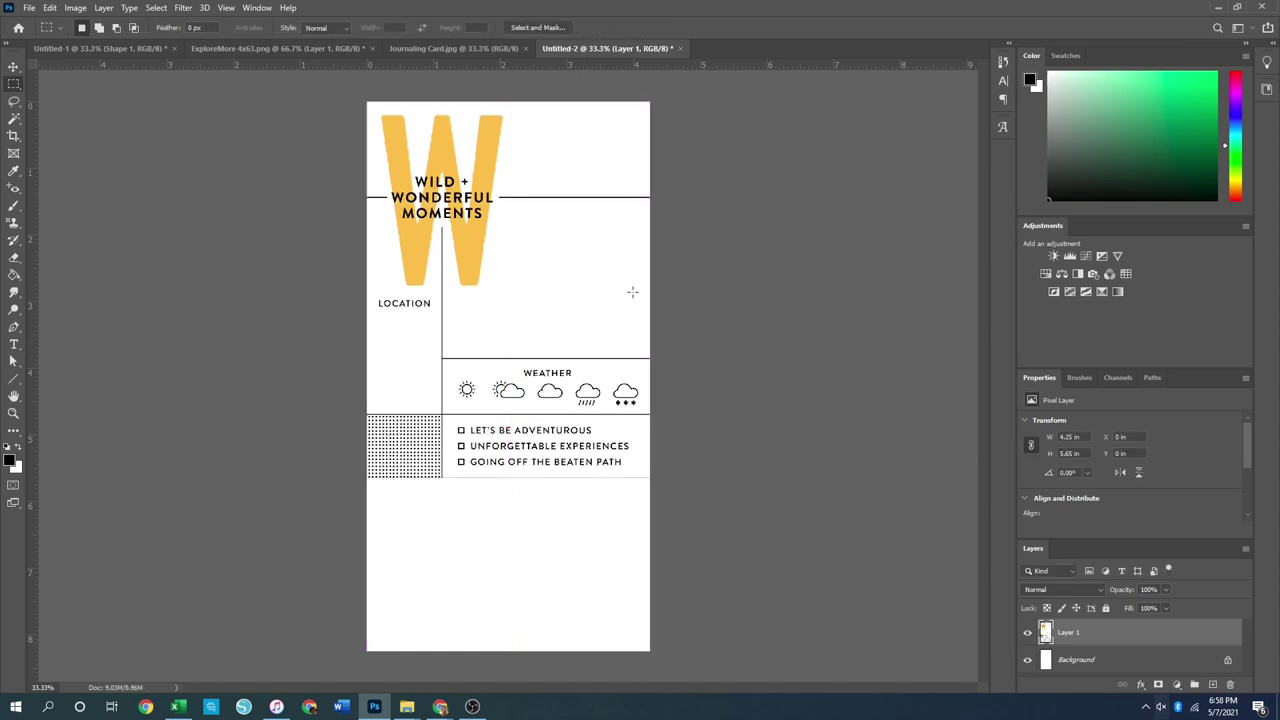
Copy the "On this date" box into the new card and place it beside the W at about X 2.26 in, Y 0.48 in
click(278, 49)
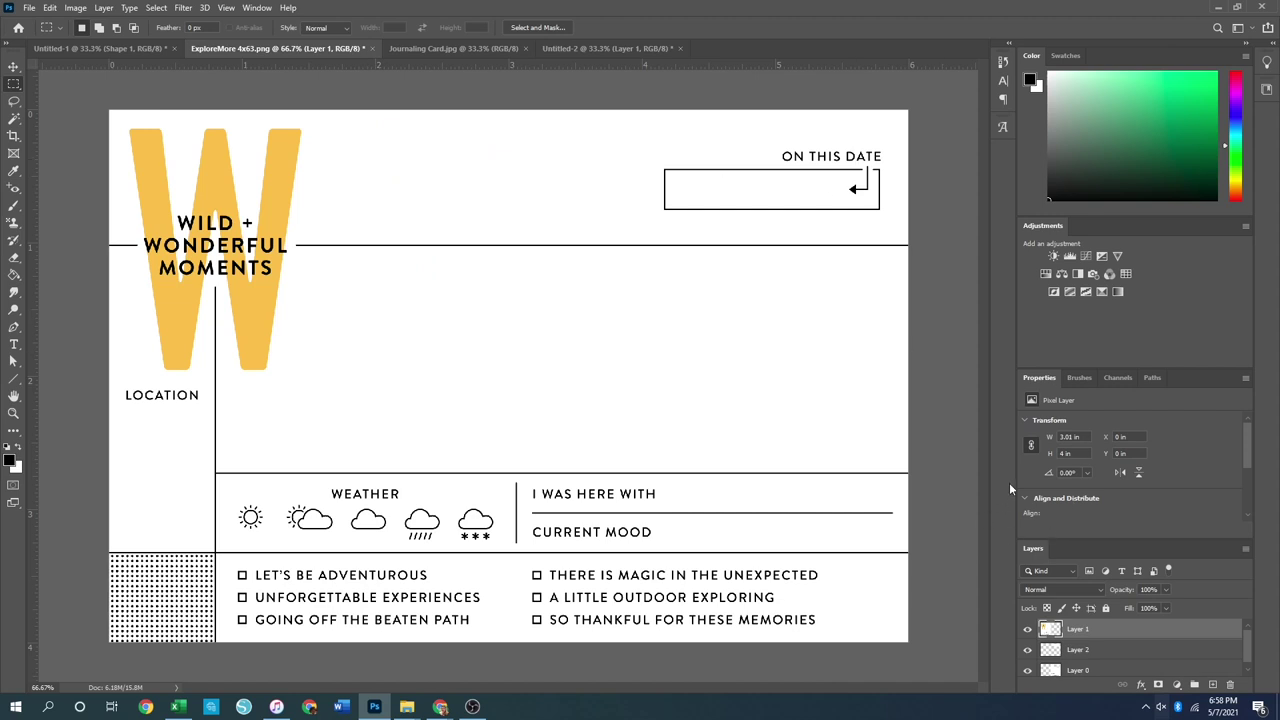
key(v)
click(1080, 651)
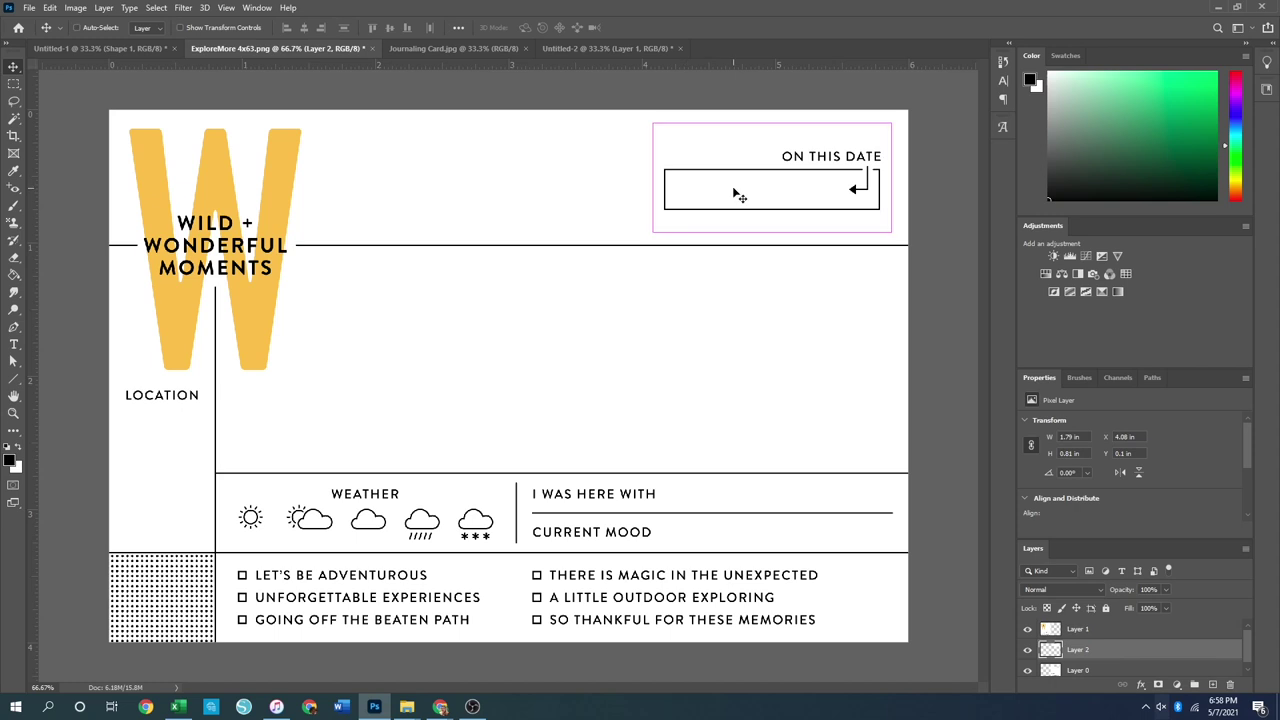
drag(652, 213, 560, 440)
drag(510, 385, 577, 168)
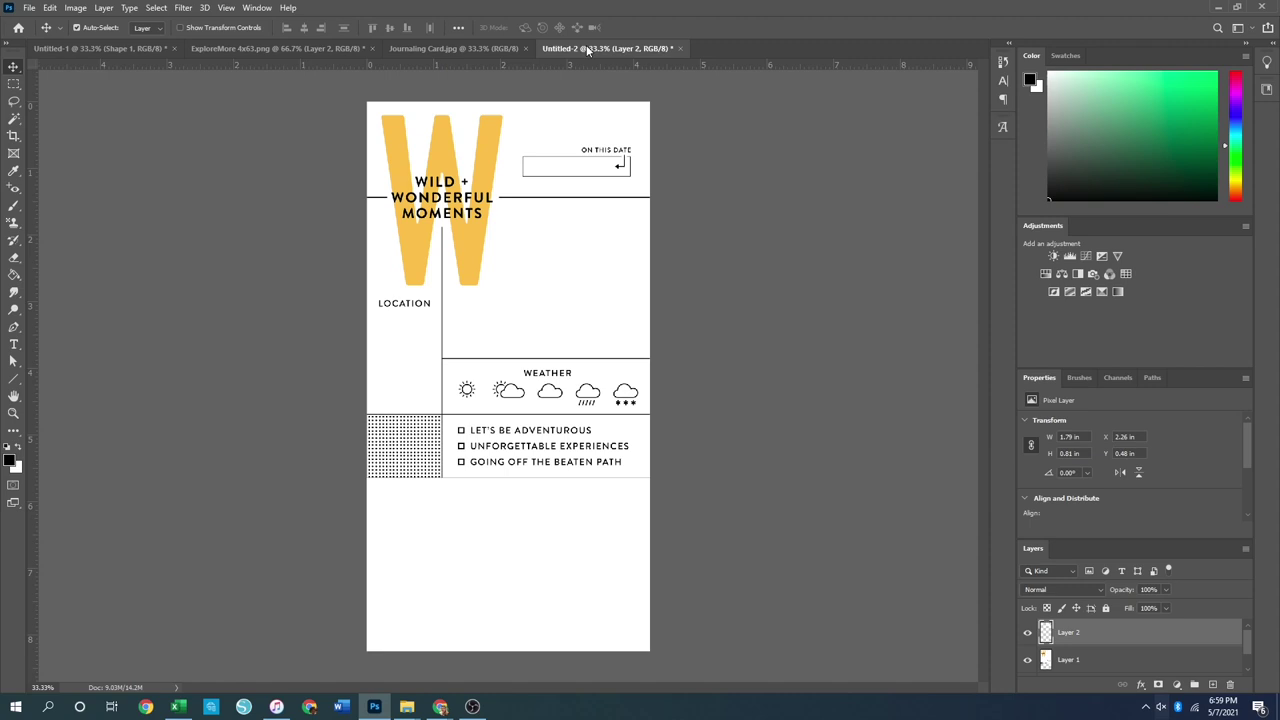
Compare the finished journaling card with the new card and the ExploreMore original to see which sections still need copying or moving
click(437, 50)
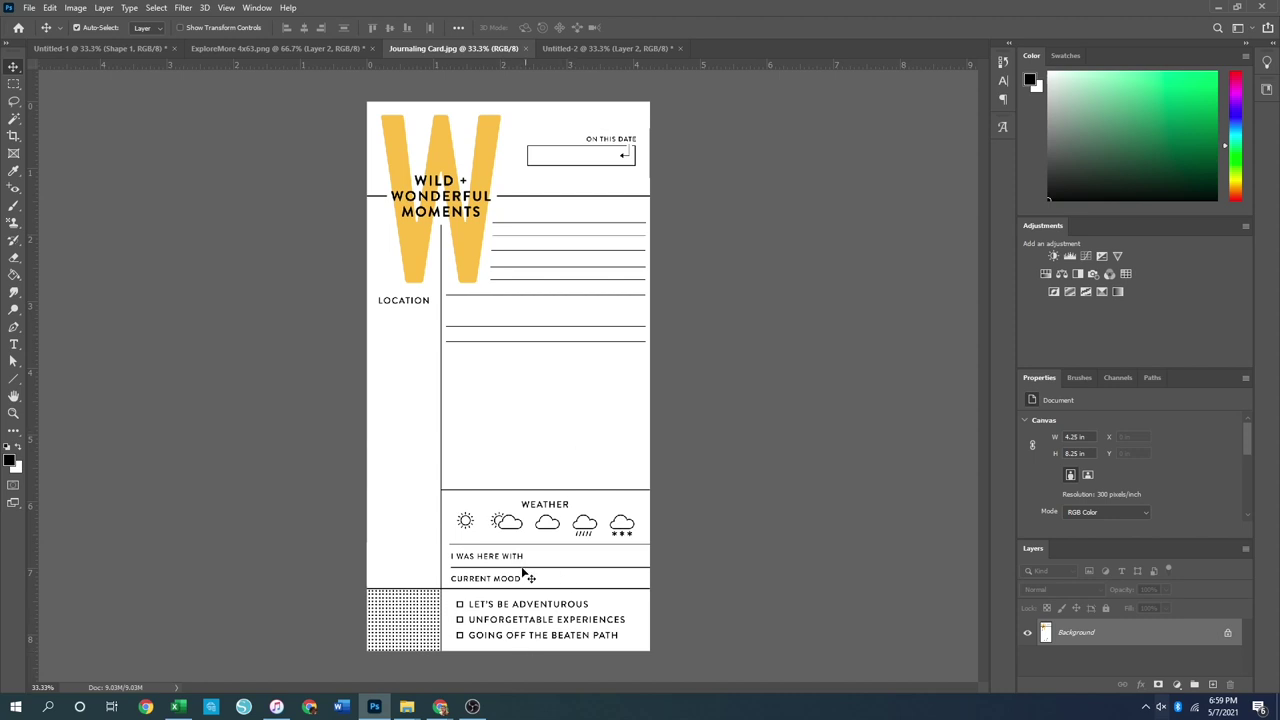
click(593, 47)
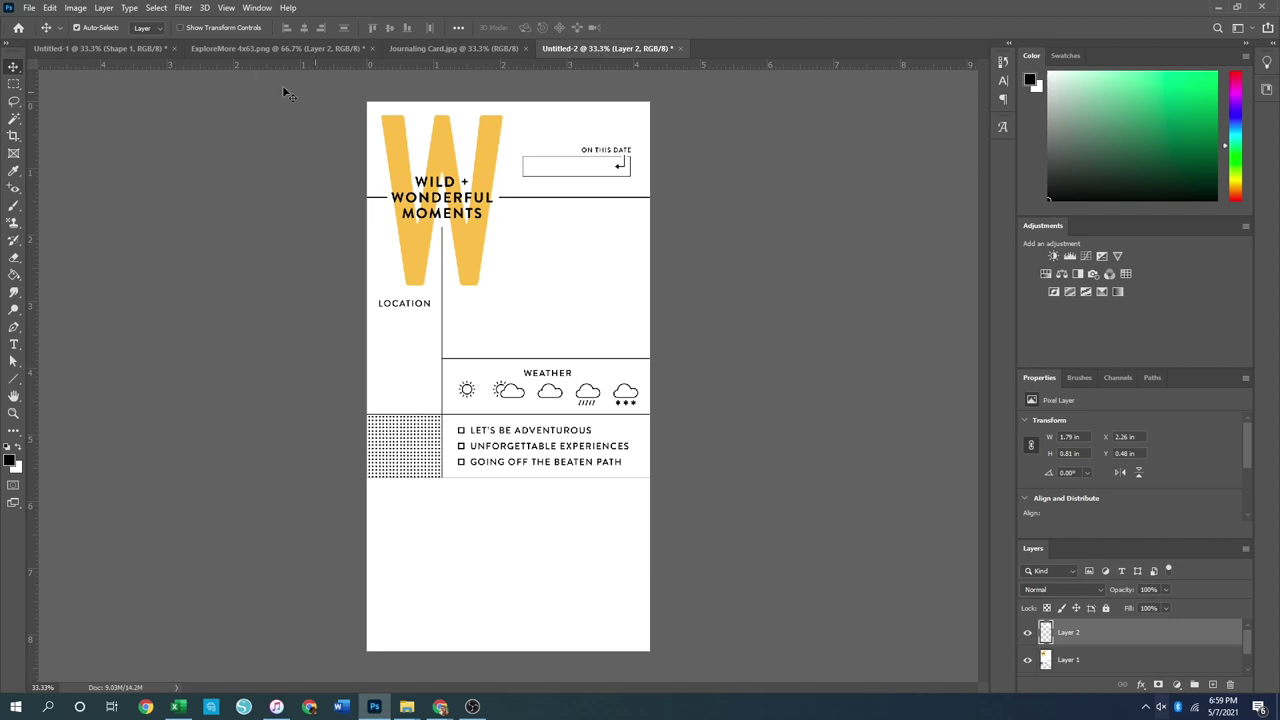
click(262, 48)
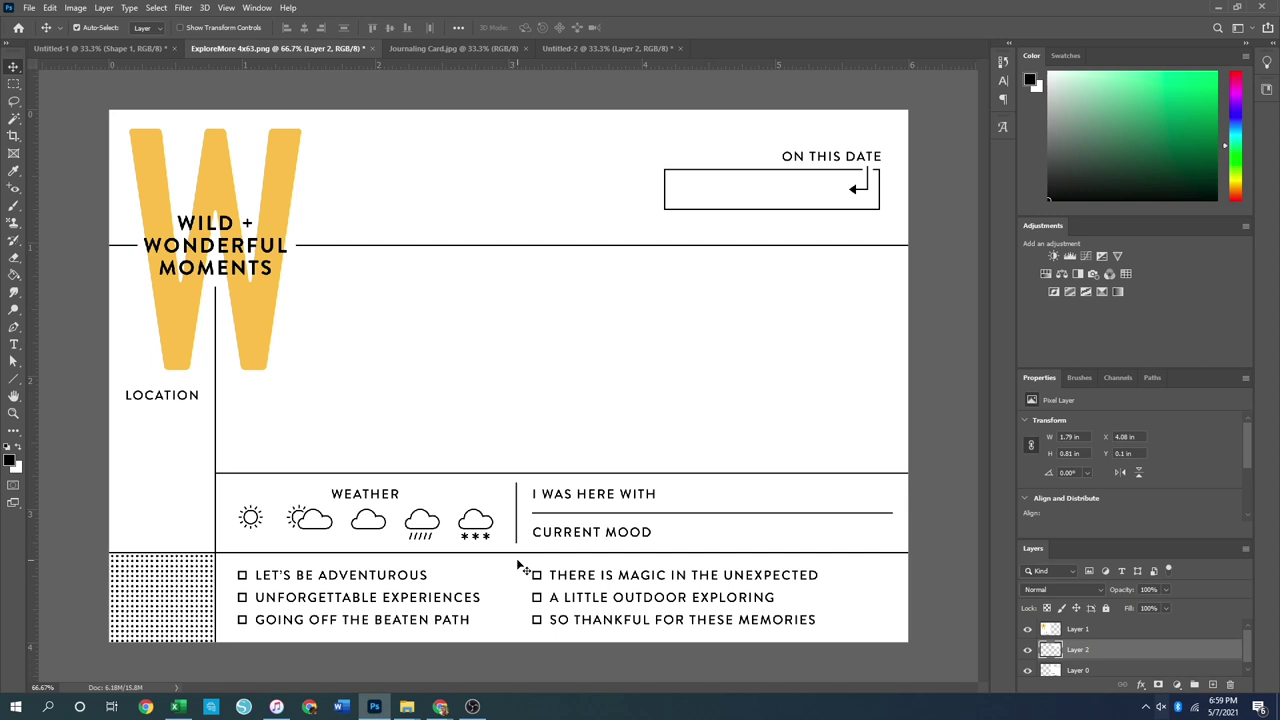
click(14, 85)
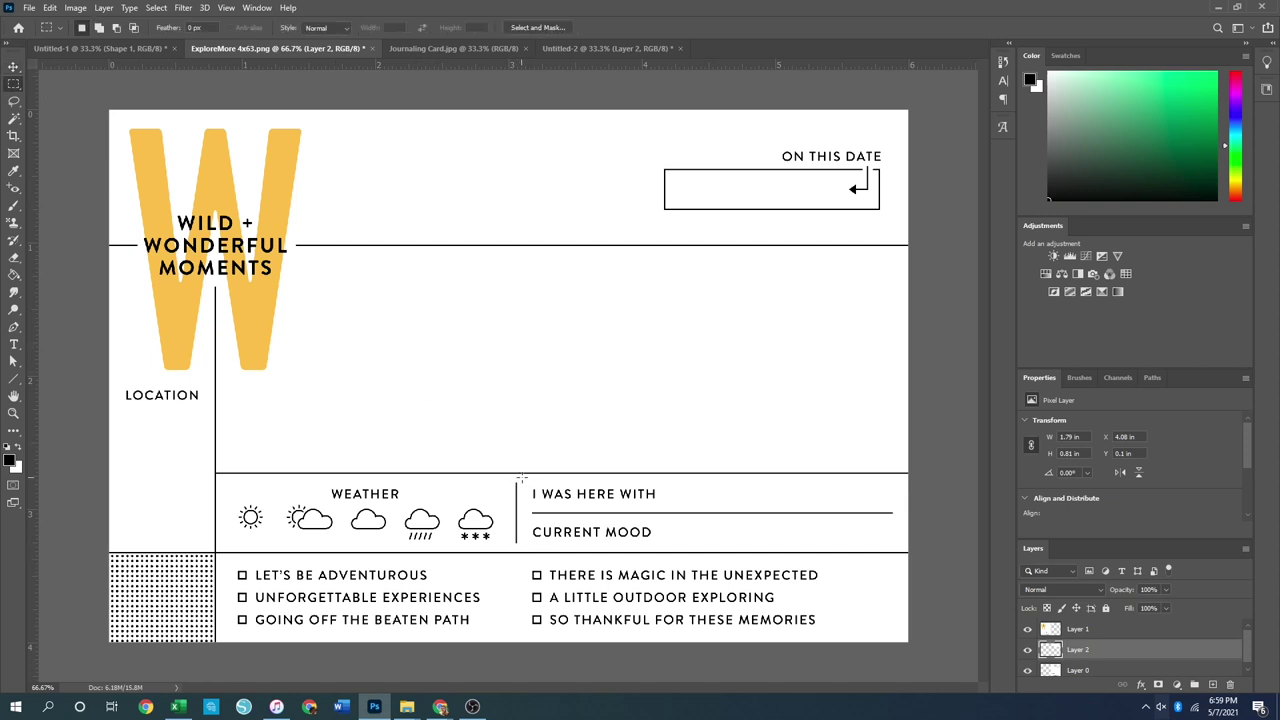
drag(519, 474, 532, 544)
click(576, 49)
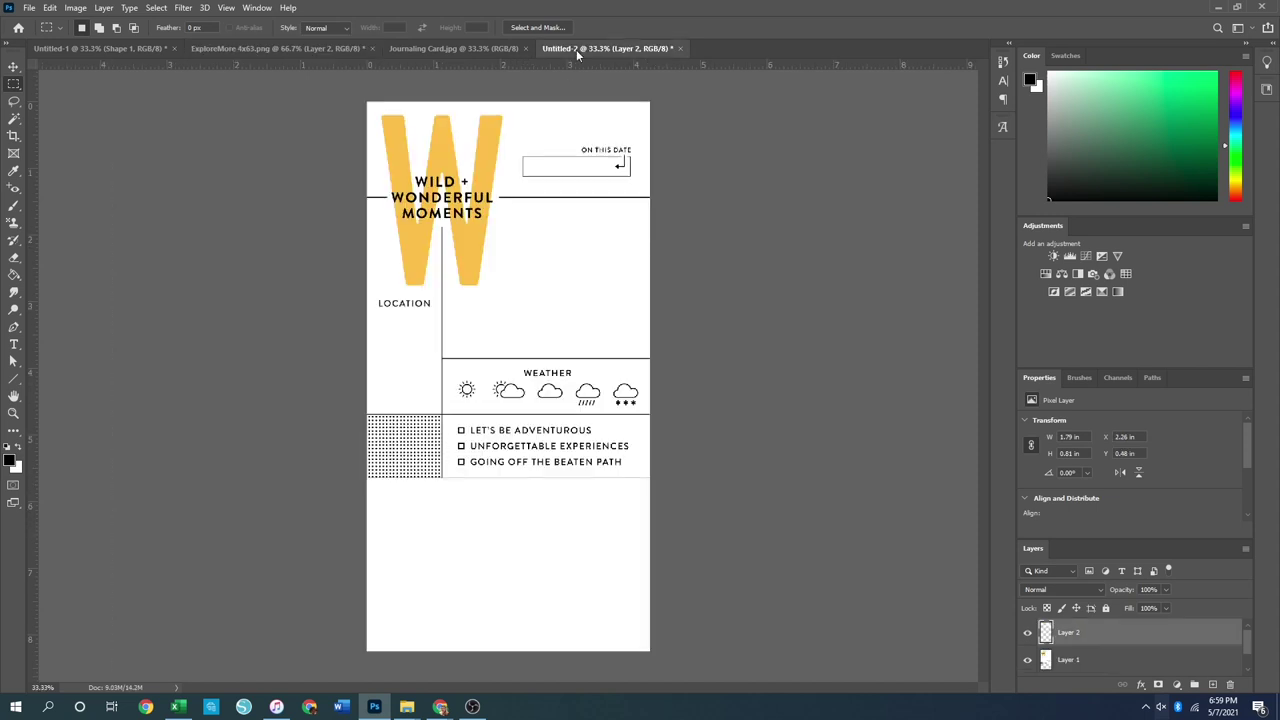
click(425, 48)
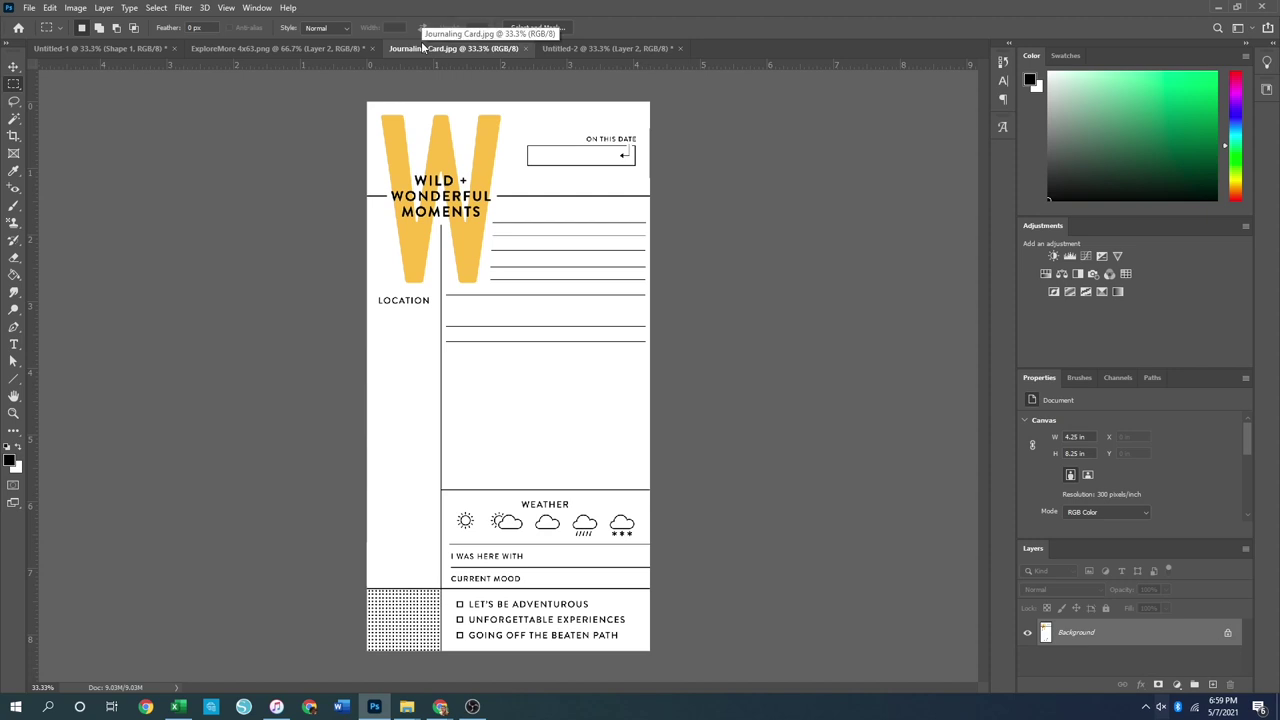
click(579, 48)
click(240, 48)
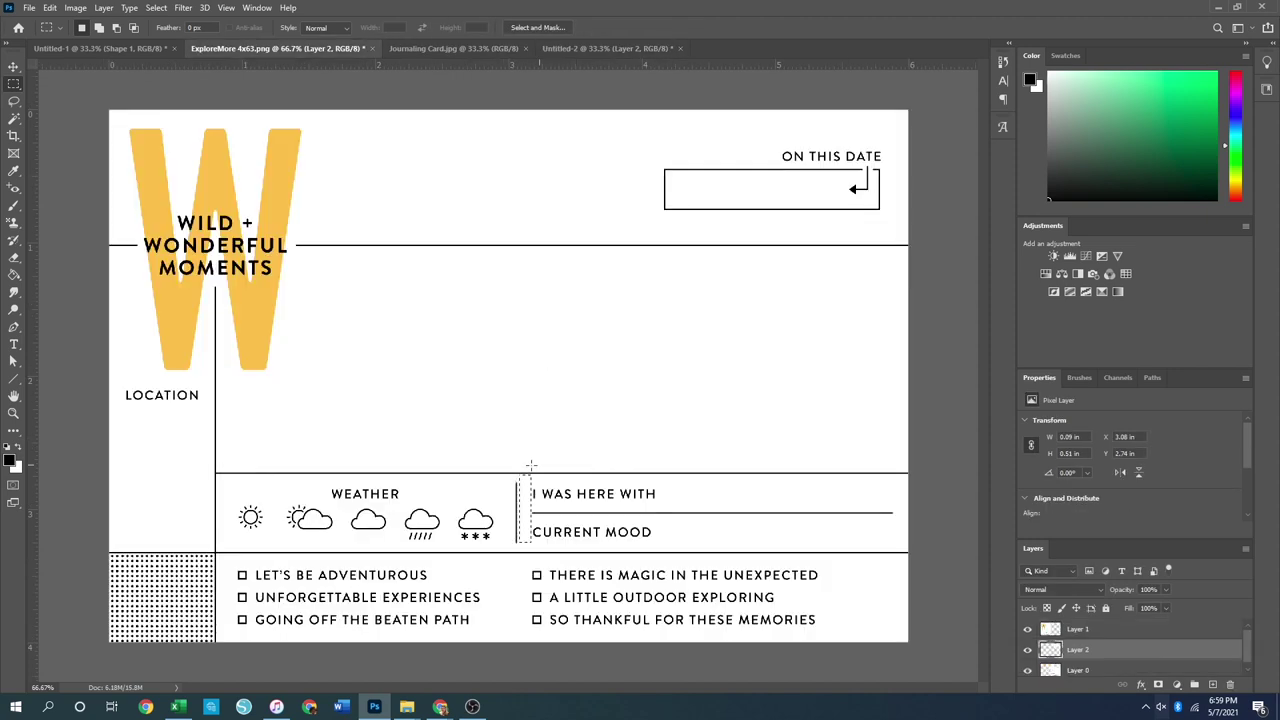
Select the "I was here with" and "Current mood" block in the ExploreMore card and cut it from Layer 0 onto its own layer
drag(529, 457, 911, 549)
right_click(643, 516)
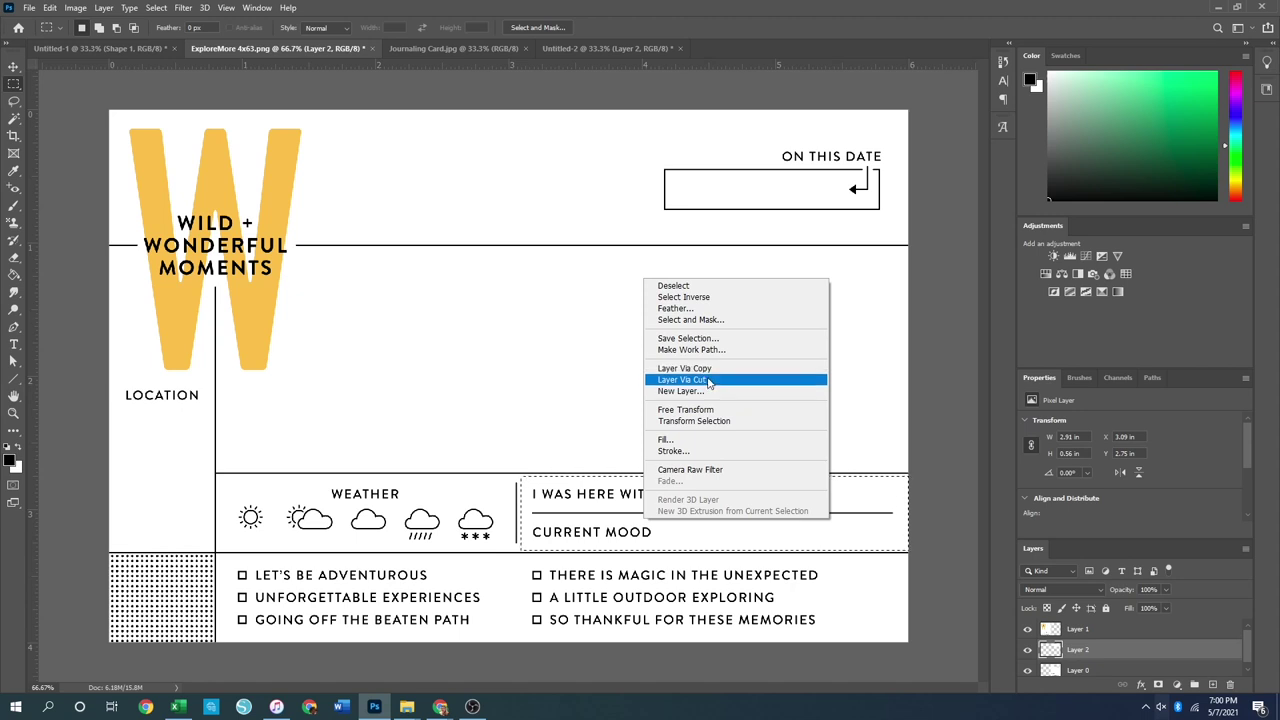
click(708, 380)
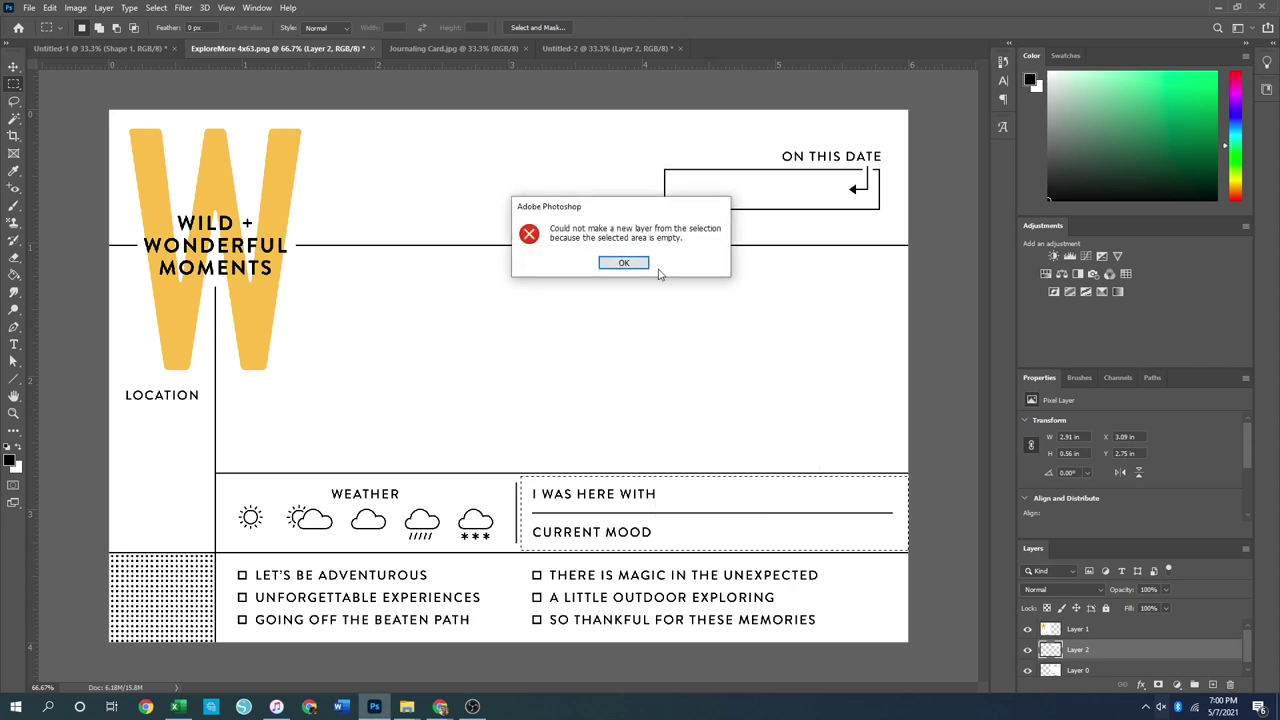
key(Return)
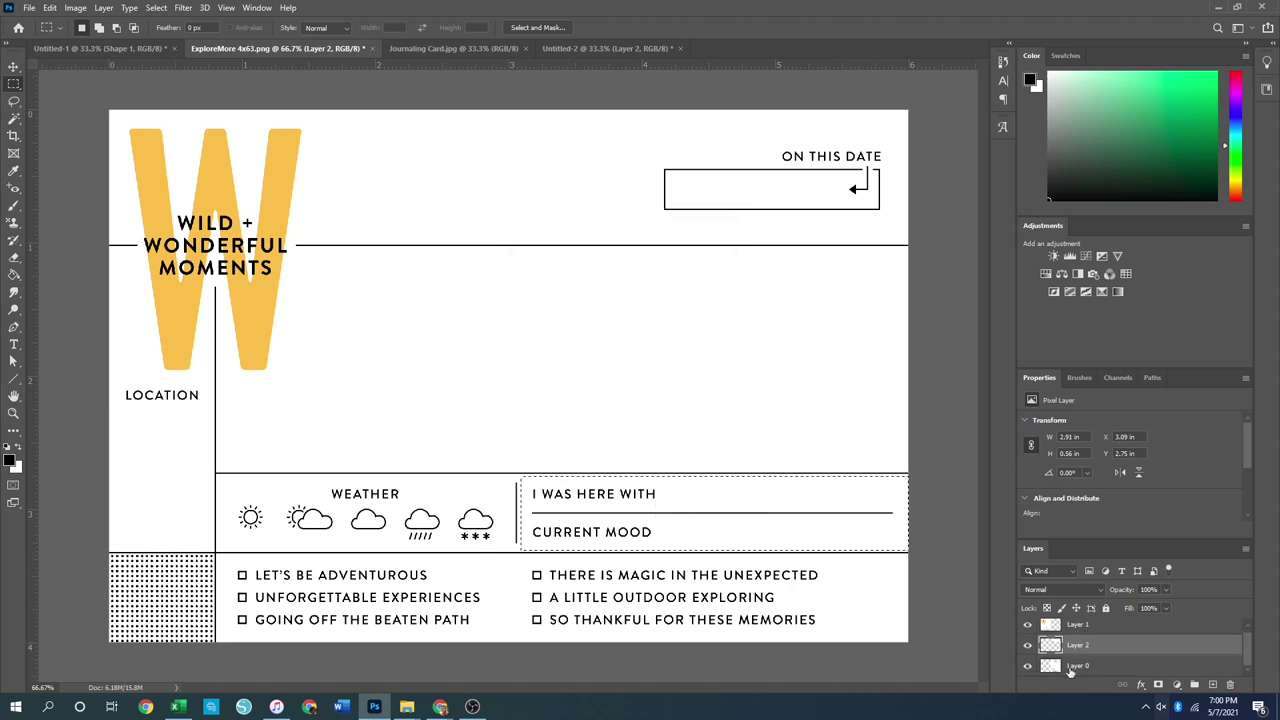
click(1120, 663)
right_click(630, 537)
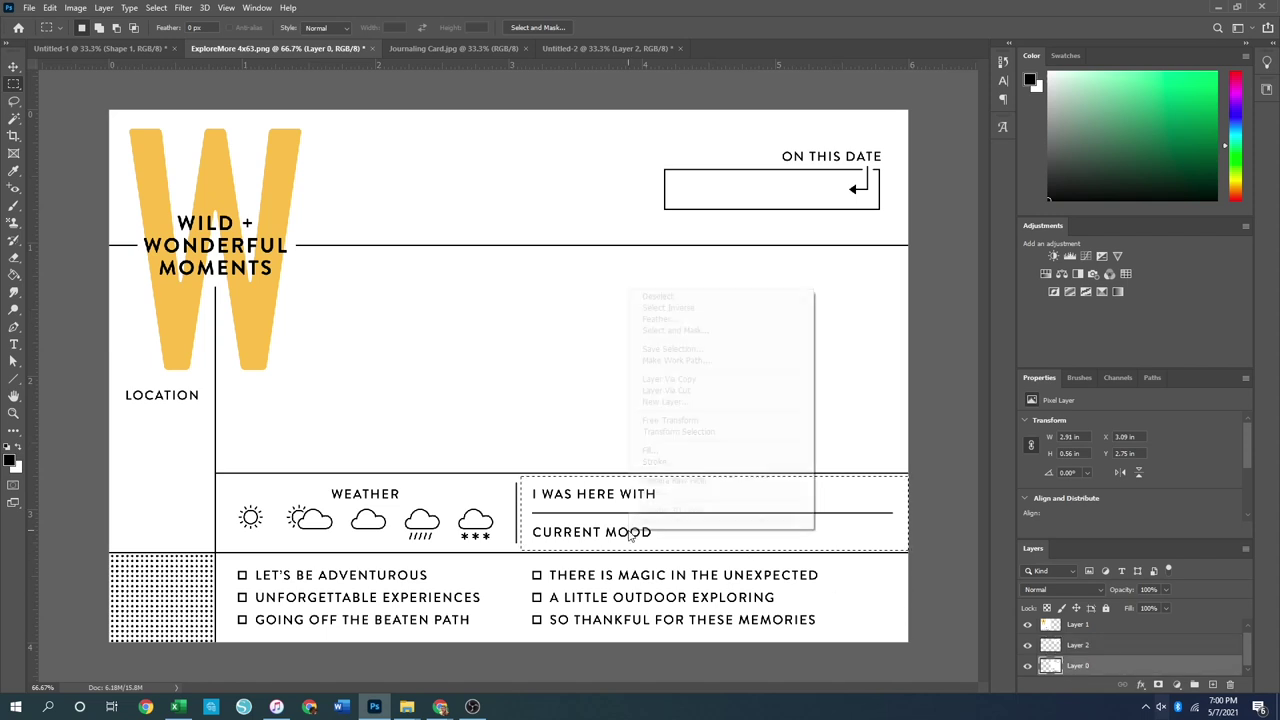
click(680, 390)
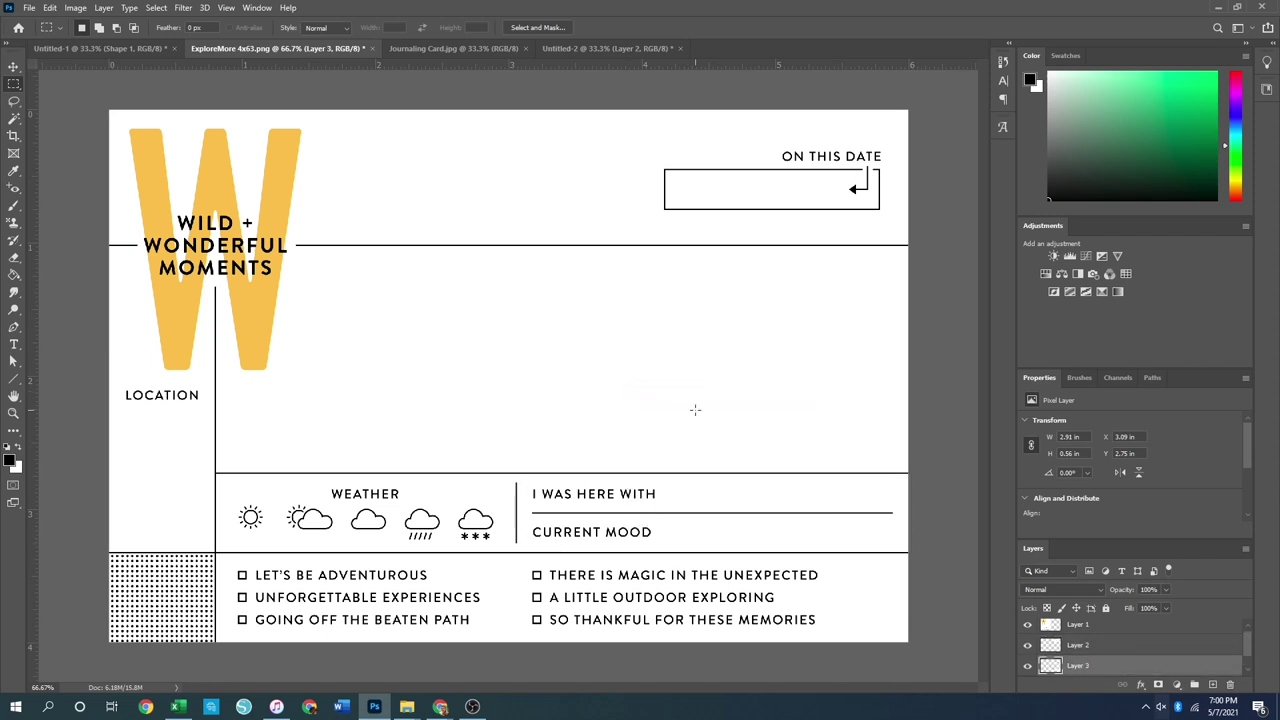
Hide the other layers of the ExploreMore card so only the "I was here with" and "Current mood" layer is left
click(1028, 645)
click(1028, 625)
scroll(1030, 650, down, 1)
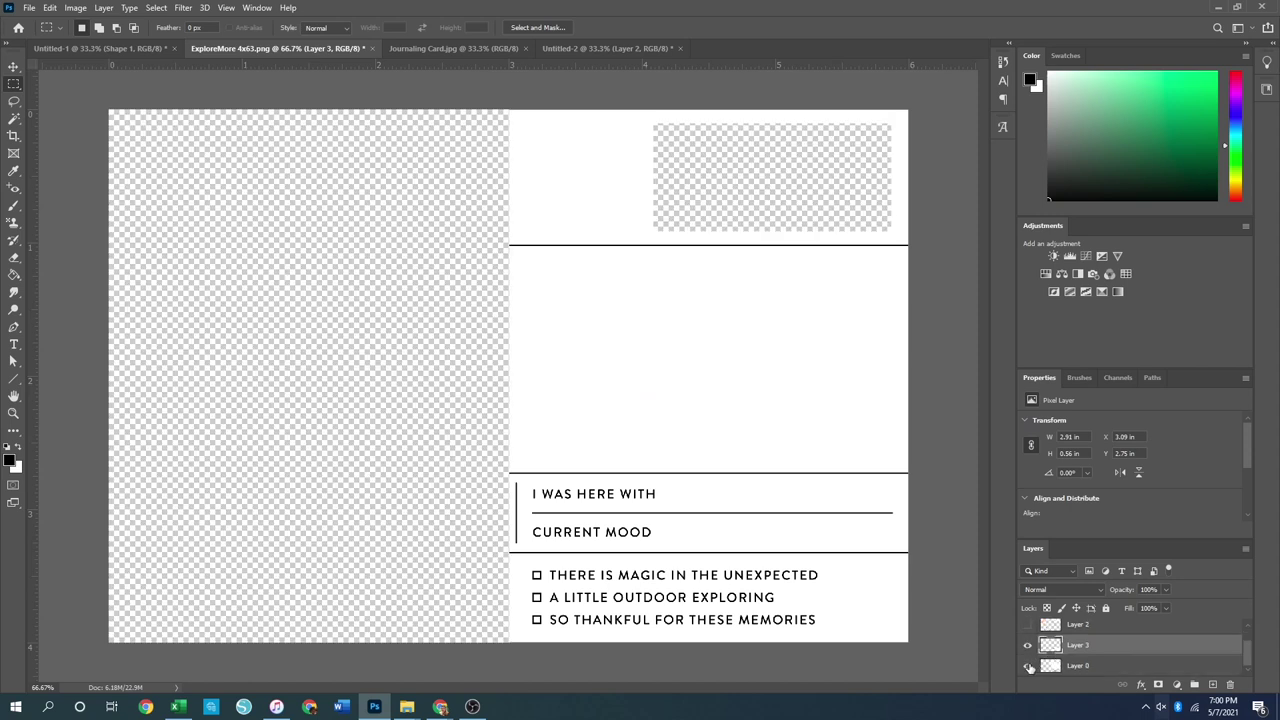
click(1028, 665)
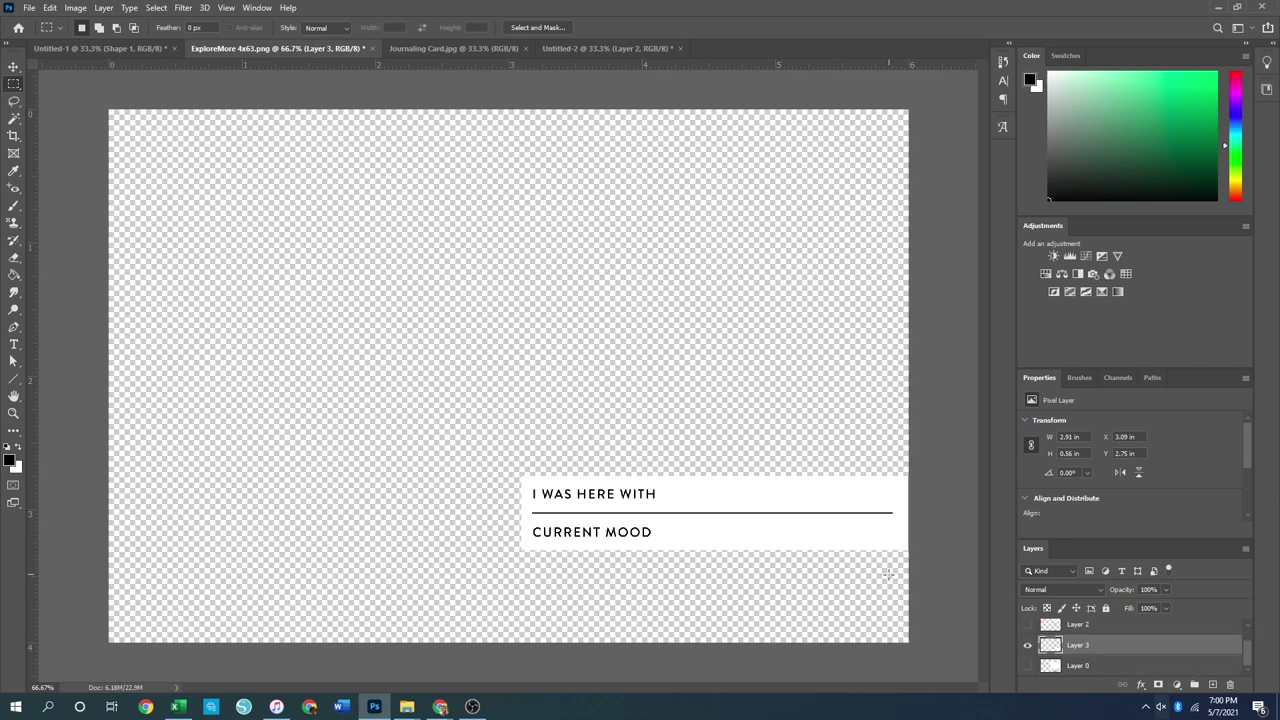
key(v)
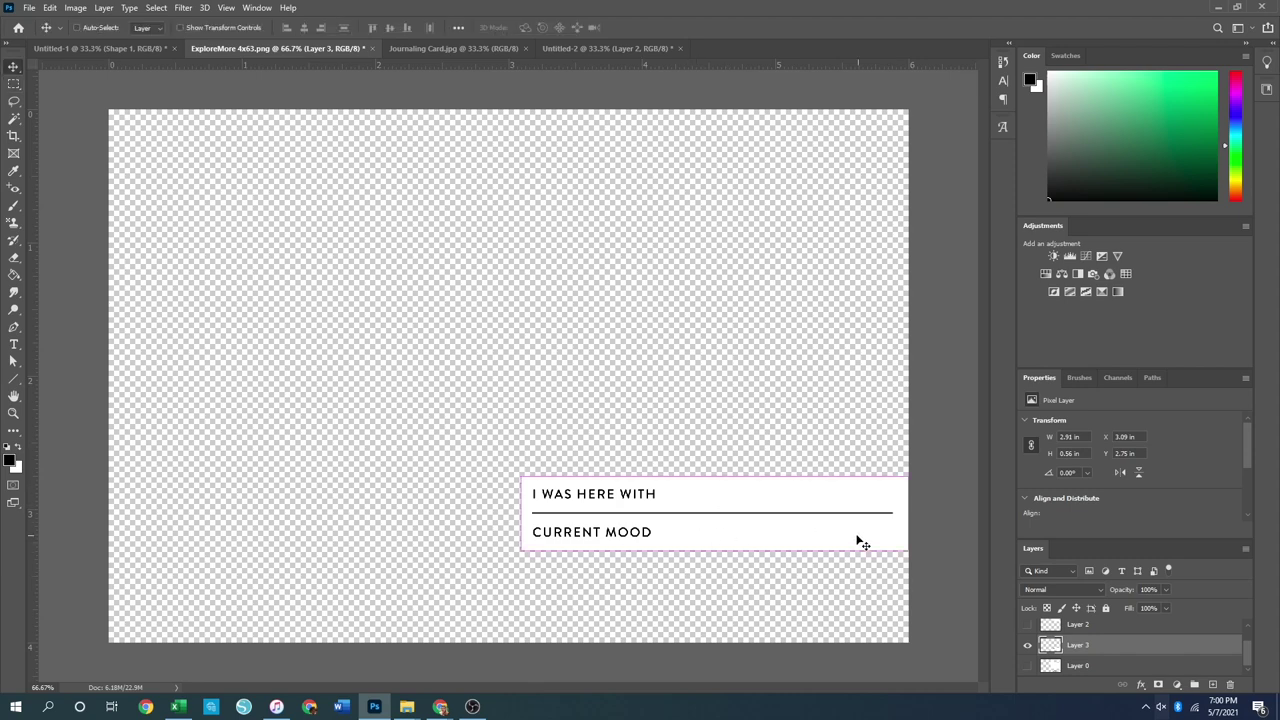
Check the finished card's layout and marquee-select the new card's full-width area from the LOCATION label through the checklist
click(587, 48)
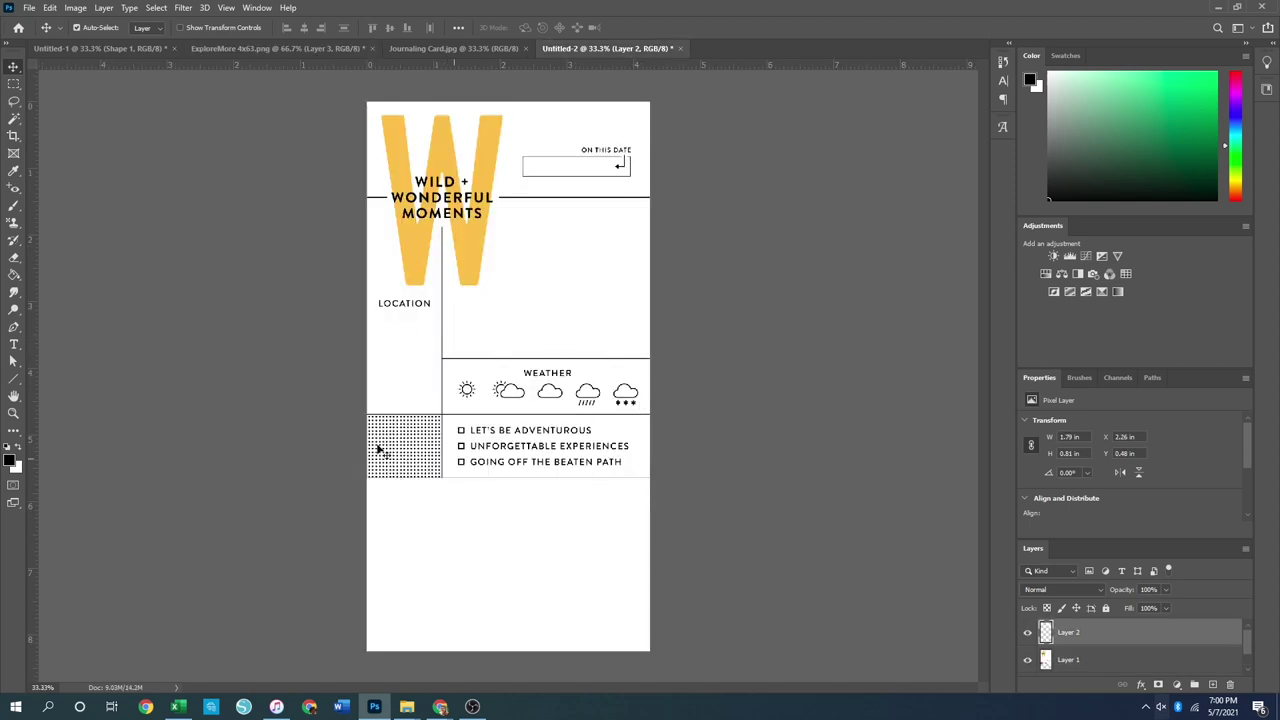
click(421, 47)
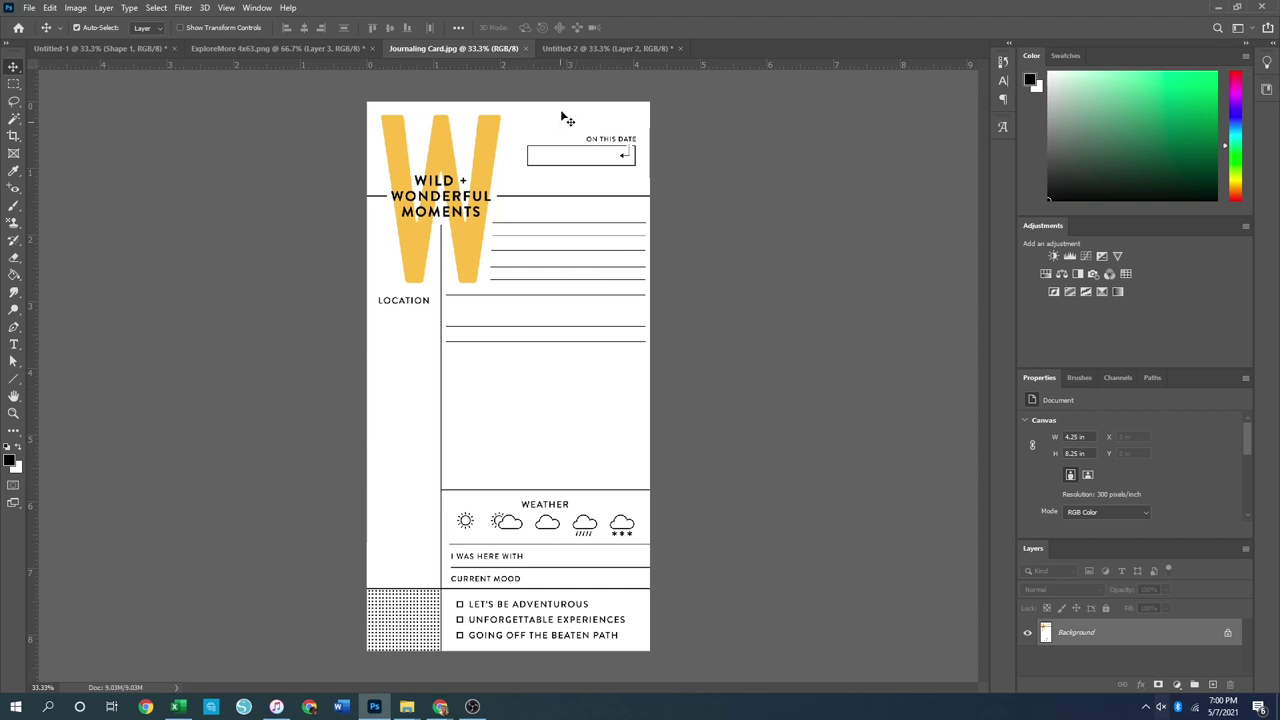
click(567, 48)
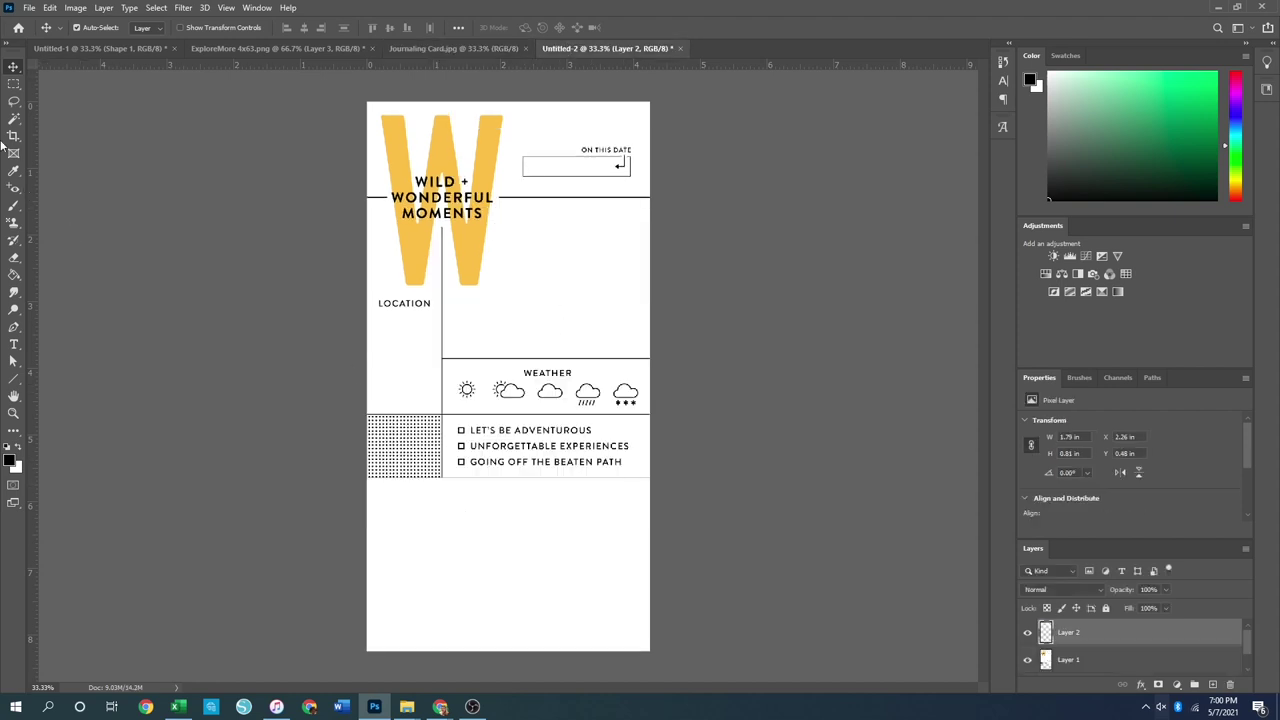
click(15, 85)
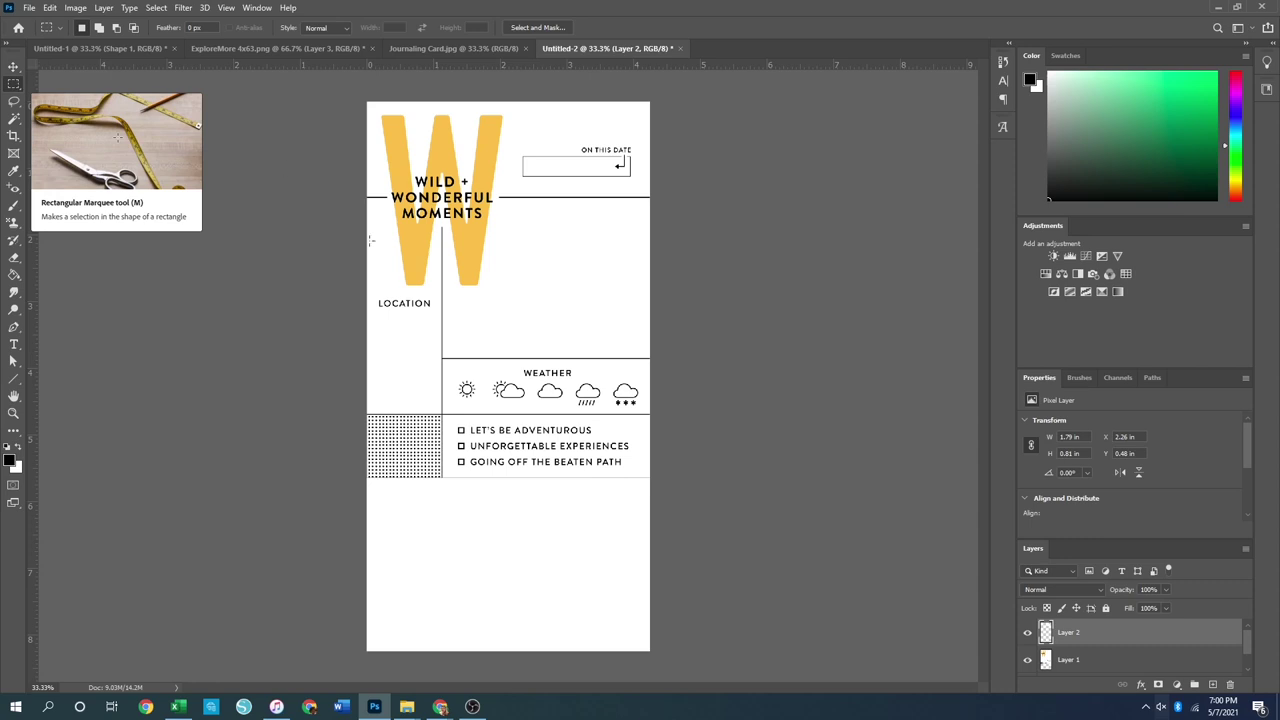
drag(334, 326, 719, 397)
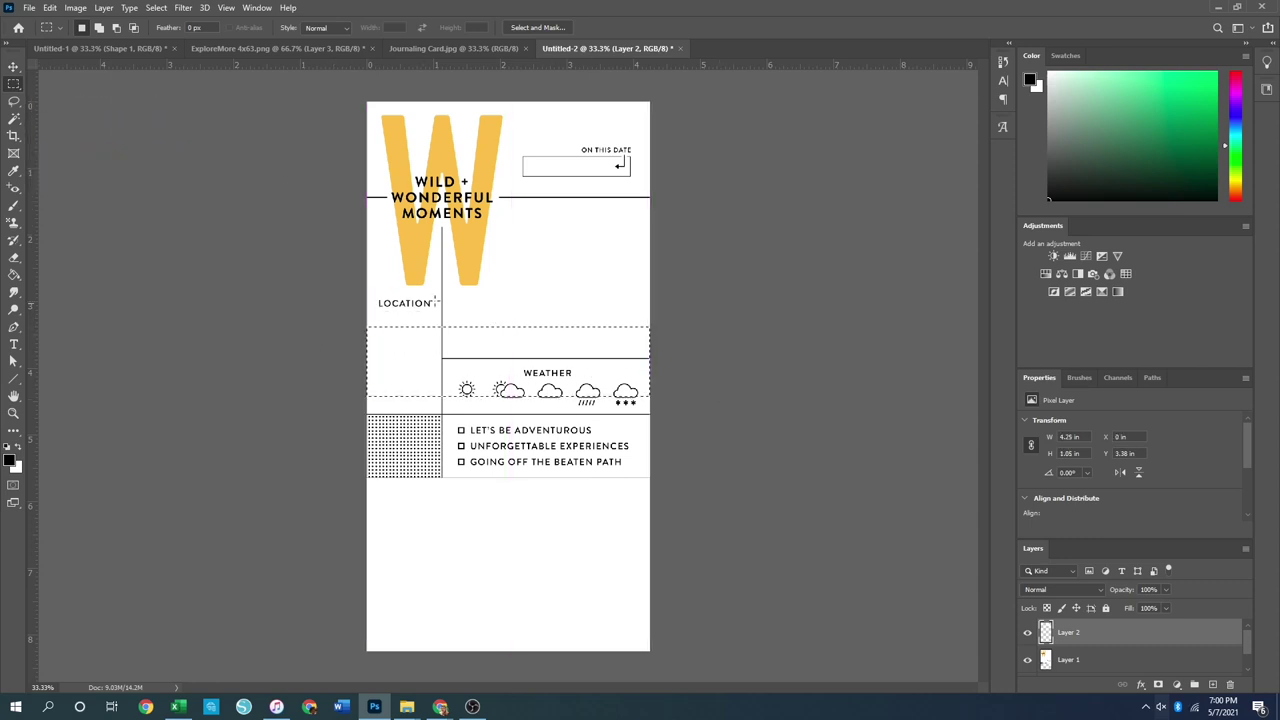
drag(362, 291, 686, 485)
Copy the selected area from Layer 1 onto a new layer and move the copy straight down to Y 3.68 in
right_click(543, 404)
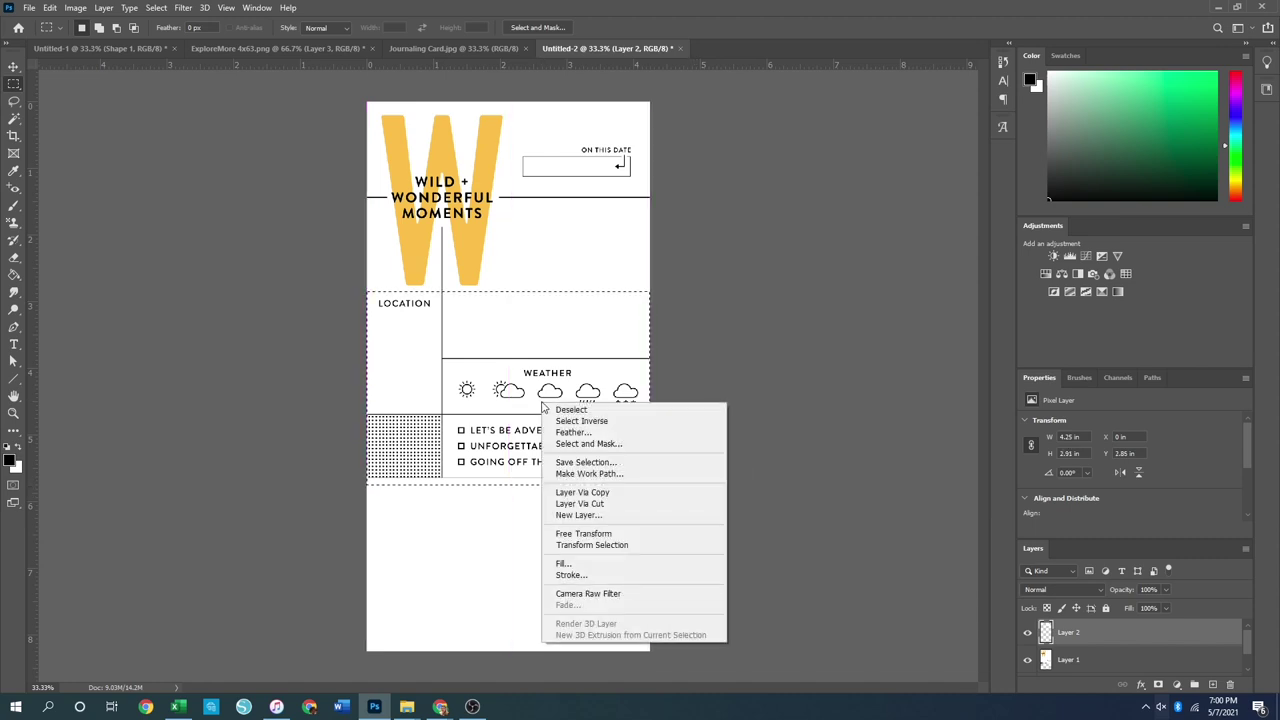
click(612, 504)
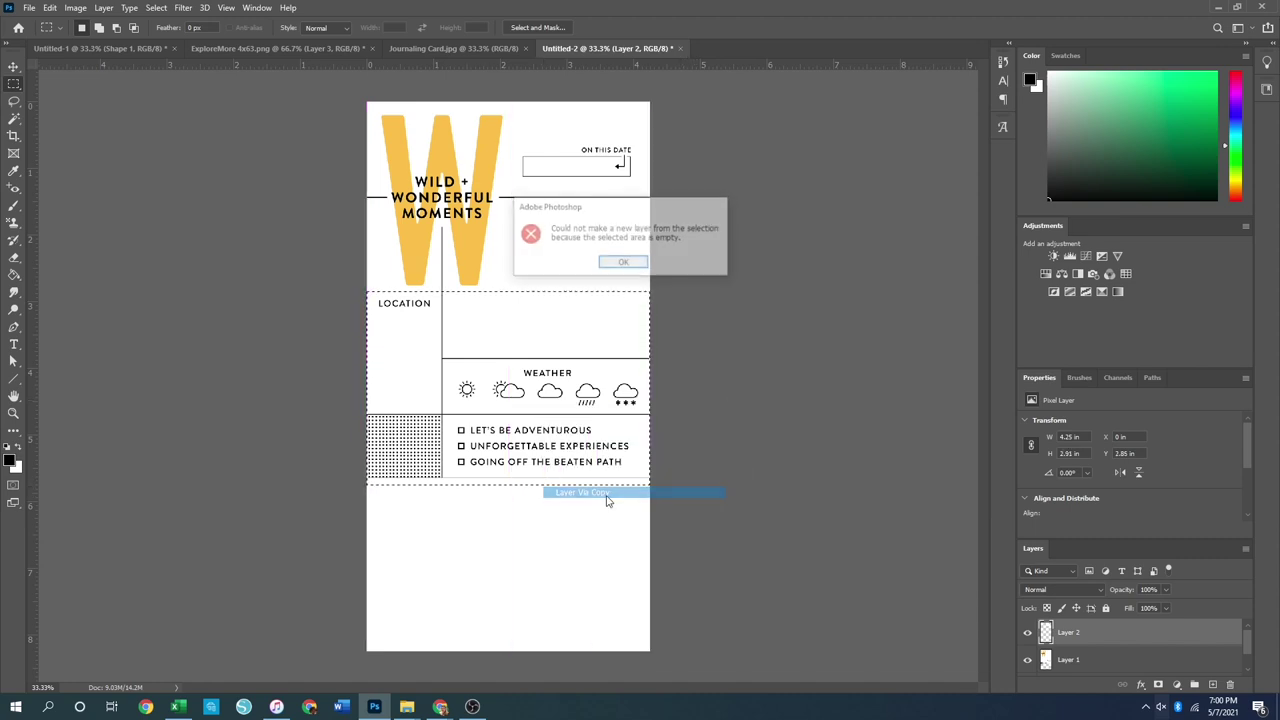
click(624, 262)
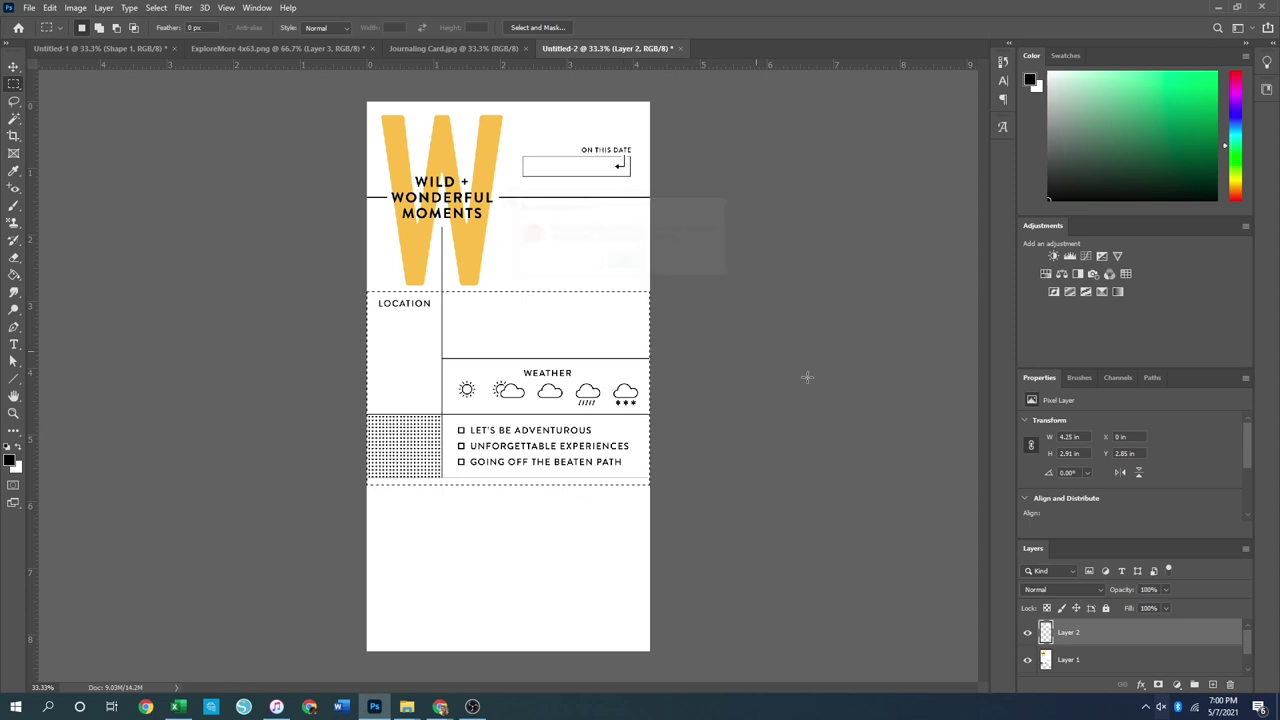
click(1090, 658)
right_click(524, 392)
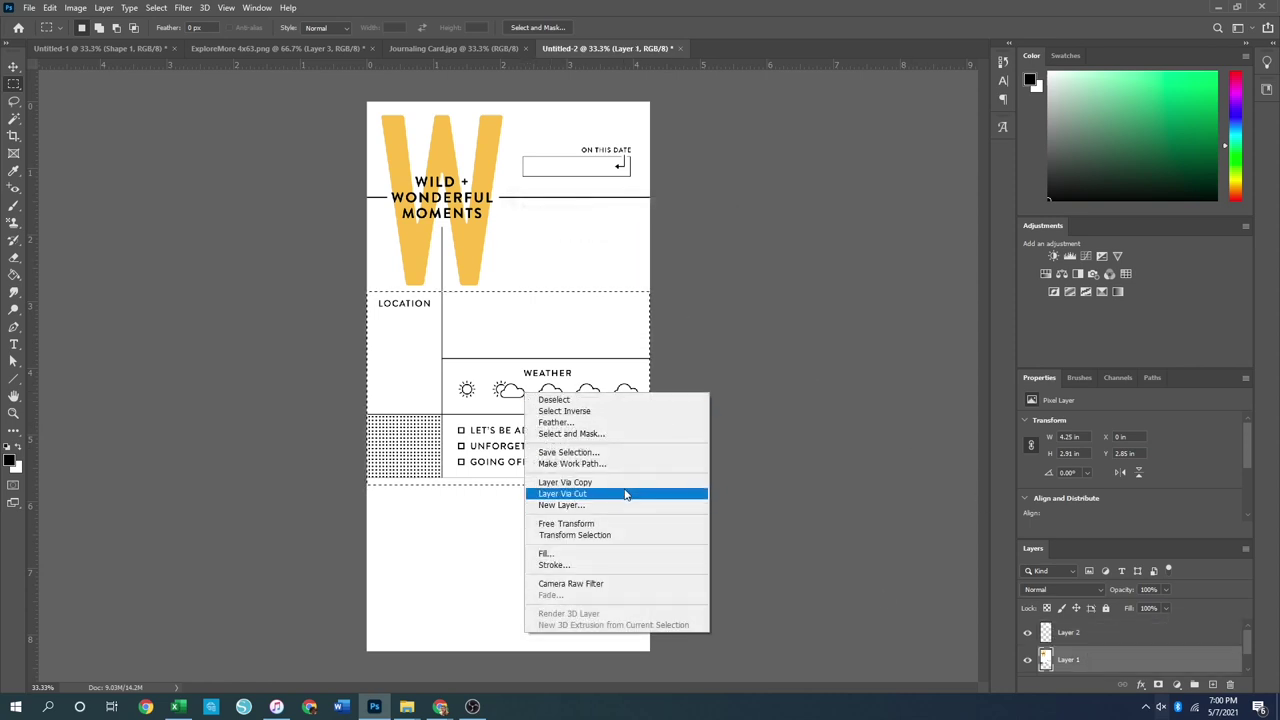
click(565, 482)
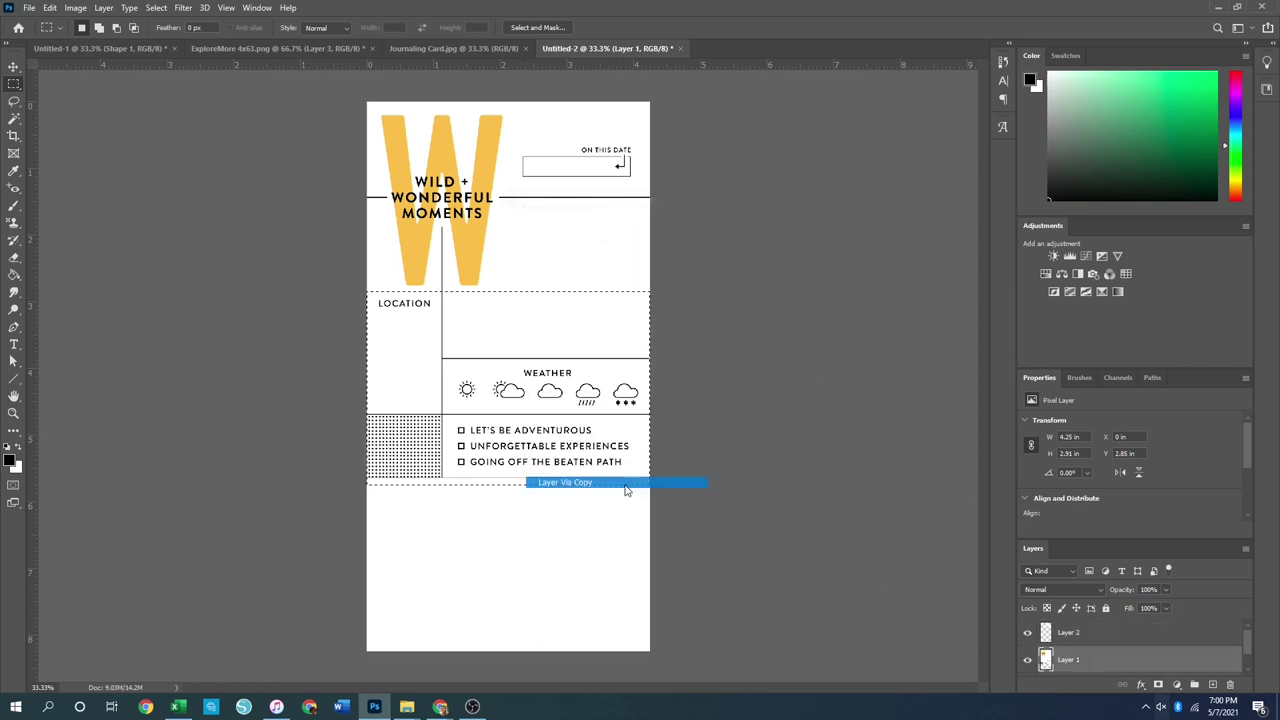
click(13, 66)
drag(519, 357, 523, 406)
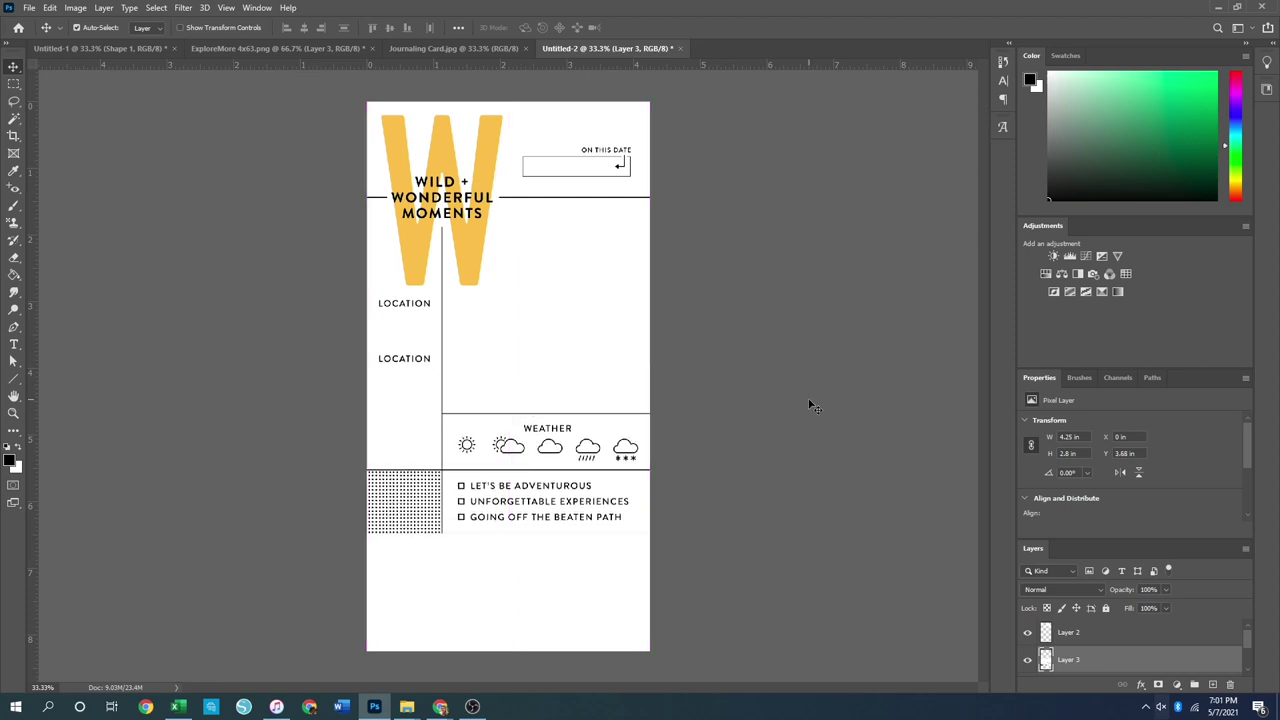
Merge all visible layers of the new card and erase the lower duplicate LOCATION label
key(ctrl+shift+e)
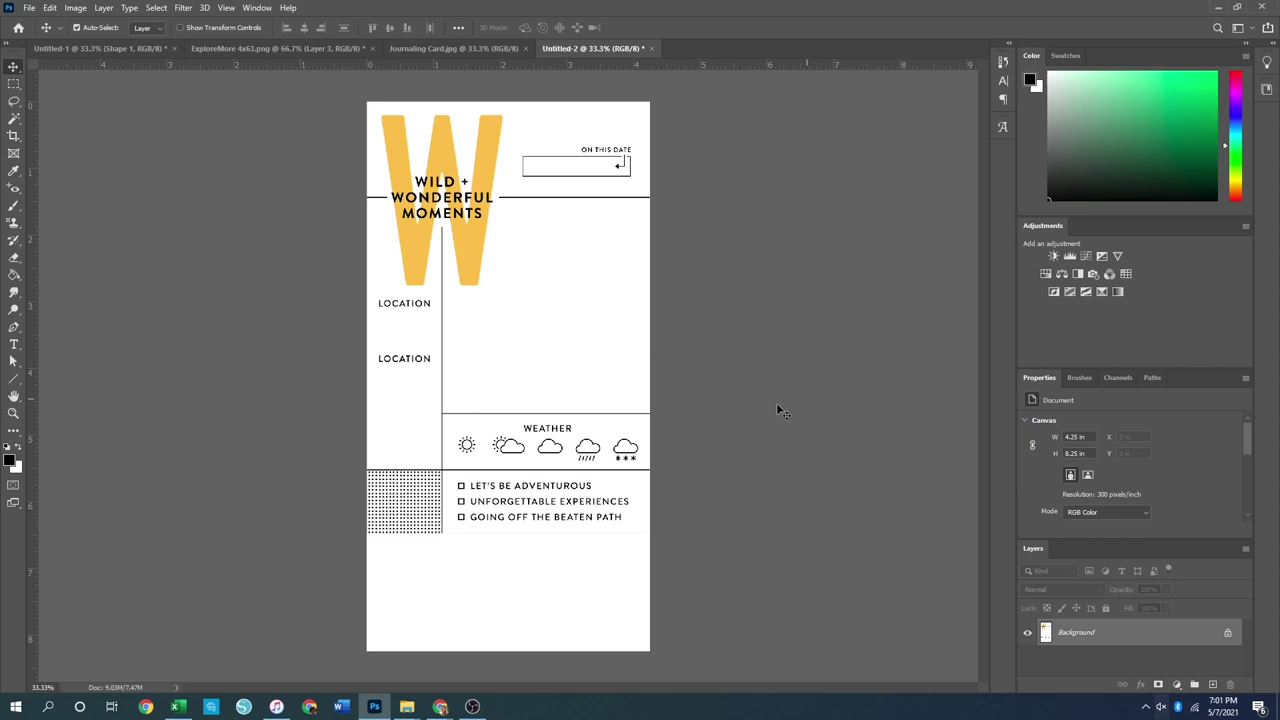
click(14, 257)
mouse_move(403, 360)
mouse_down()
mouse_move(417, 360)
mouse_move(391, 363)
mouse_up()
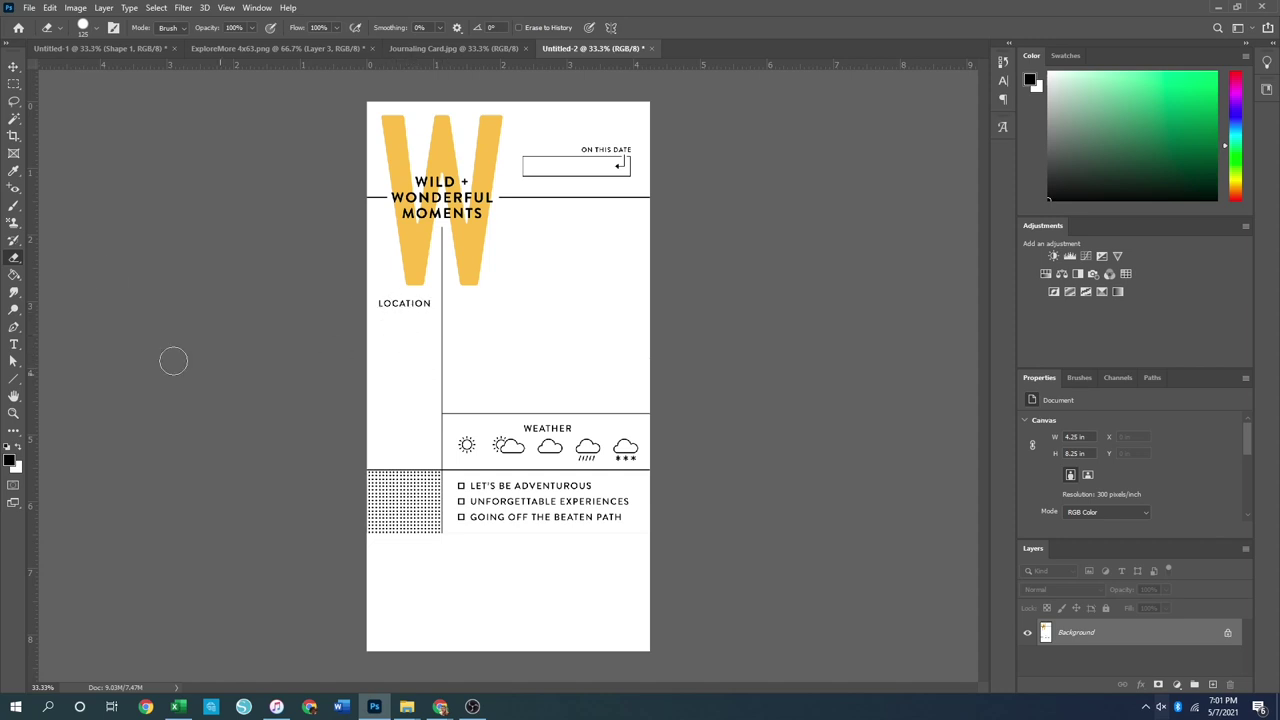
Copy the full-width weather and checklist section onto a new layer and move it straight down to Y 5.48 in
click(14, 86)
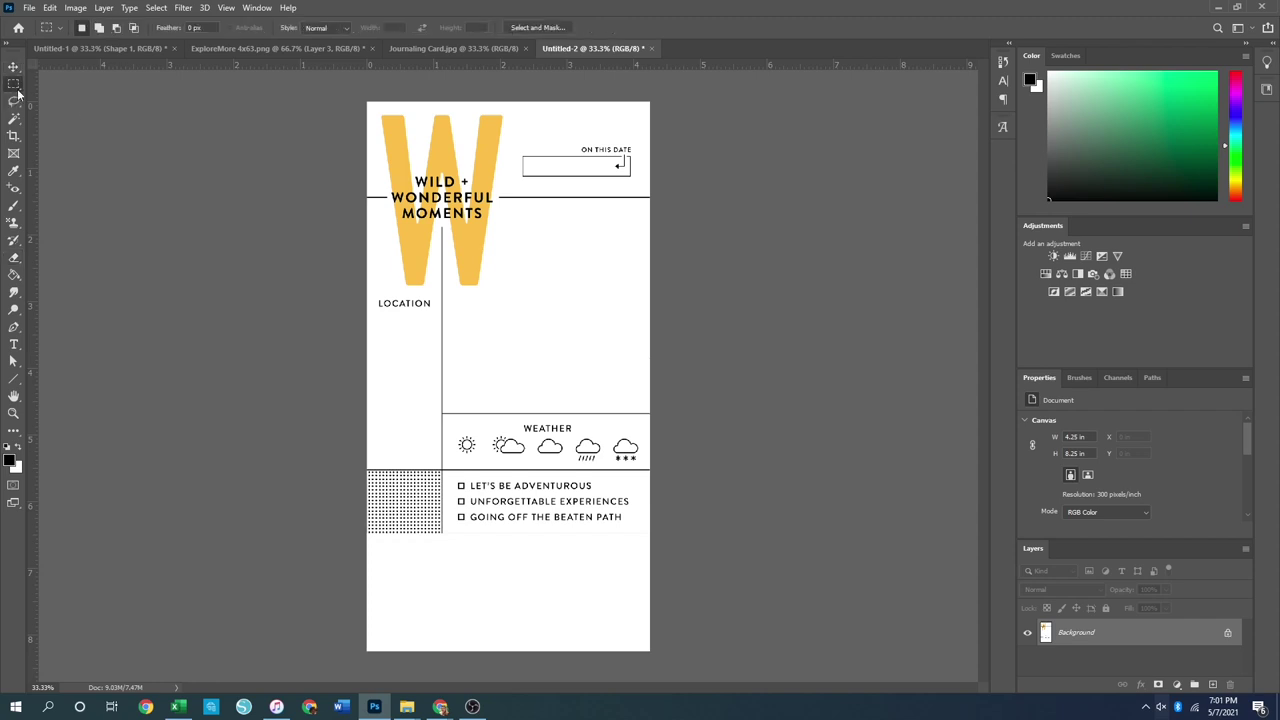
drag(366, 414, 718, 537)
right_click(552, 453)
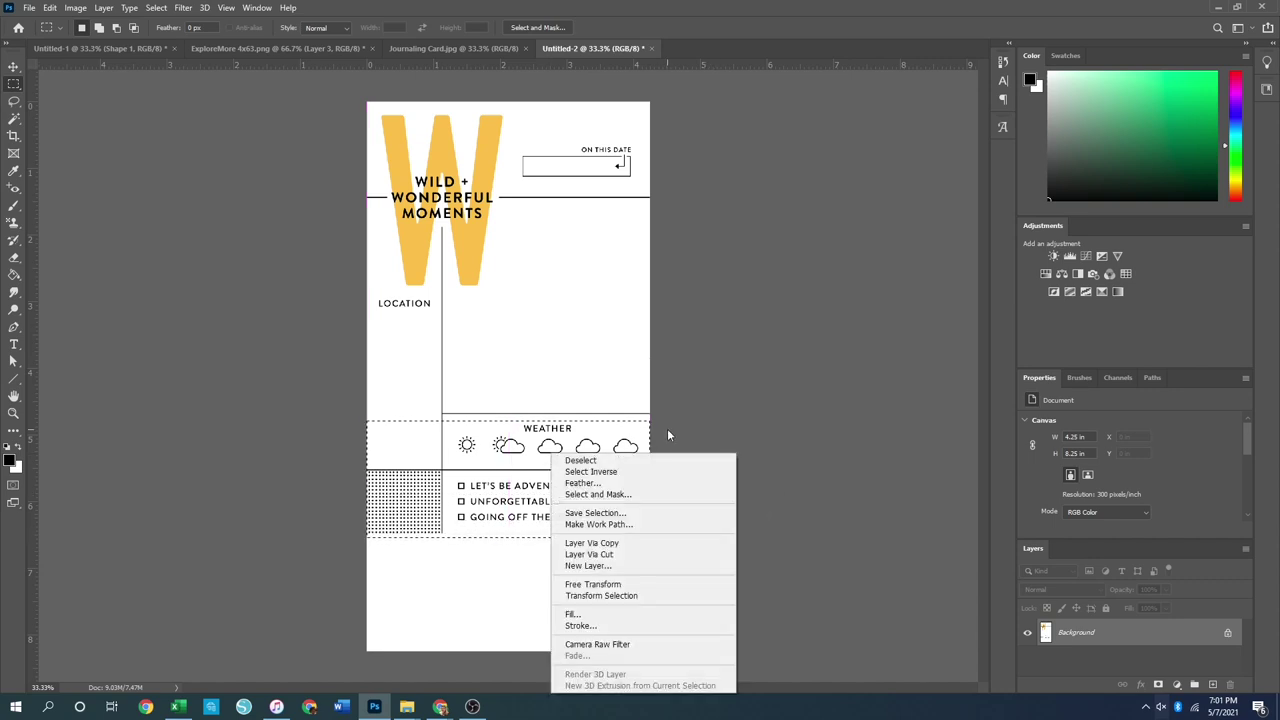
click(611, 543)
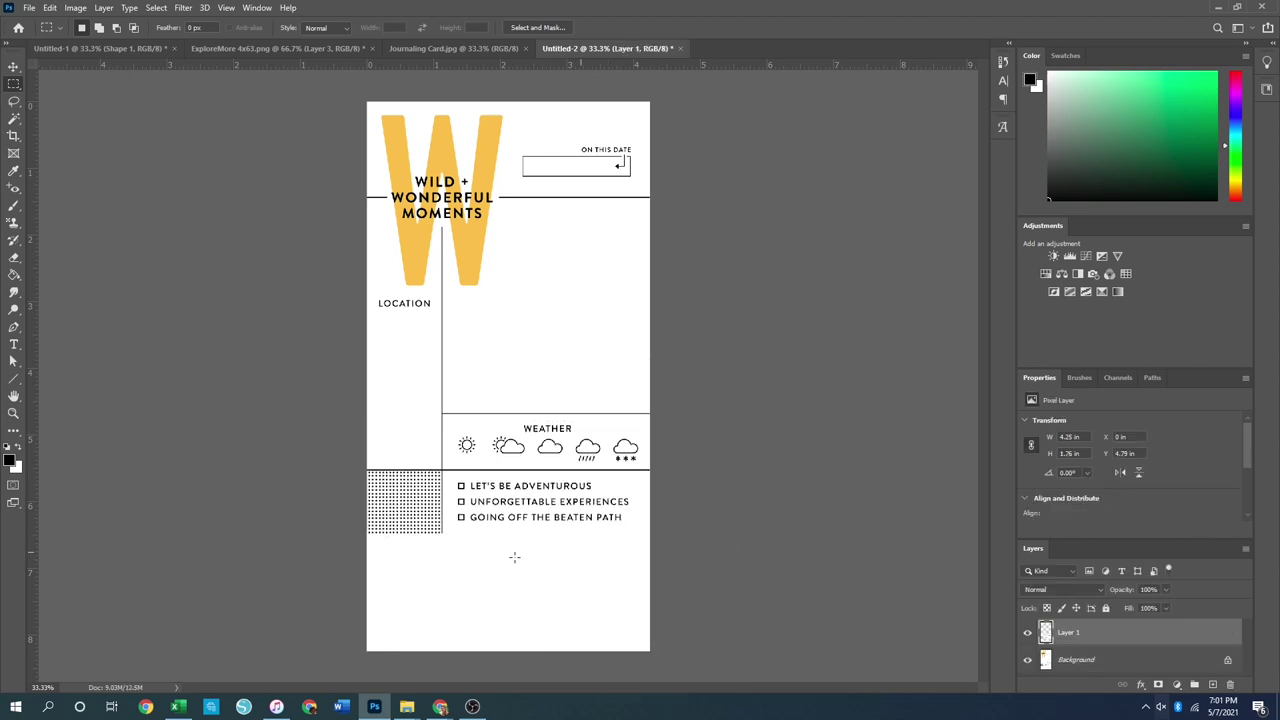
click(13, 66)
drag(542, 463, 540, 502)
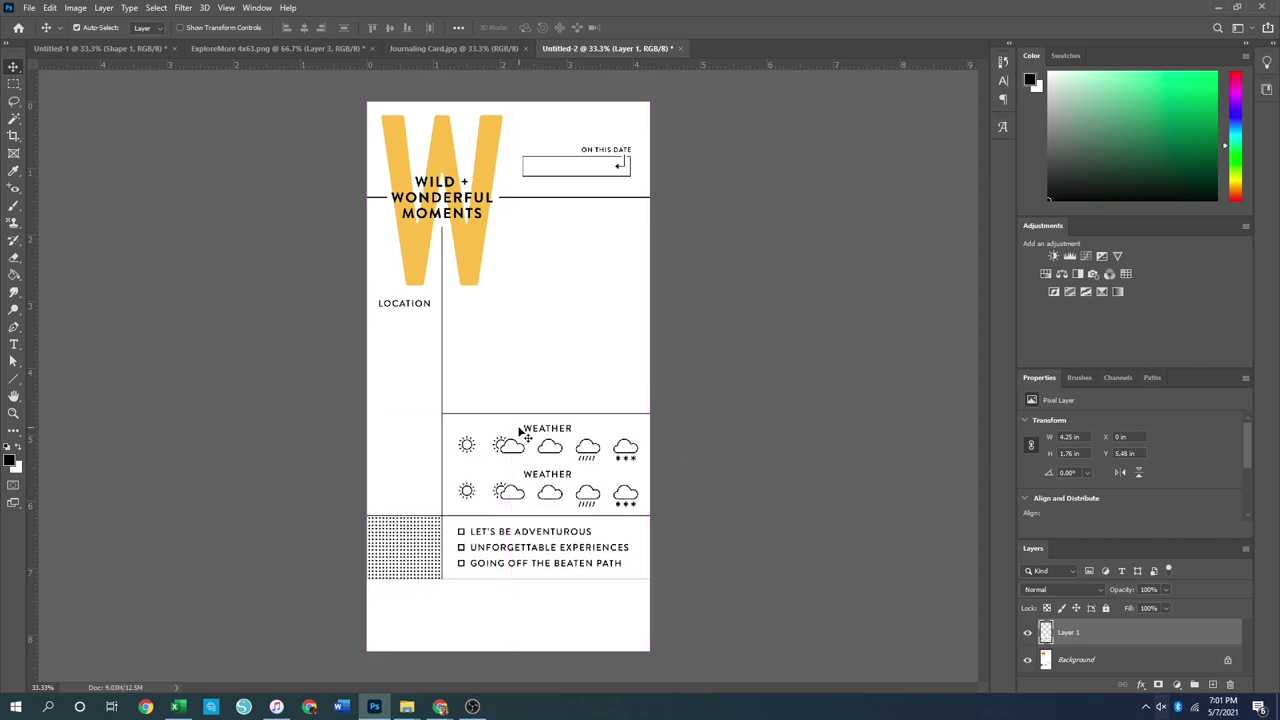
Sample the card's white and paint over the lower duplicate WEATHER label and icons with the Brush
click(13, 257)
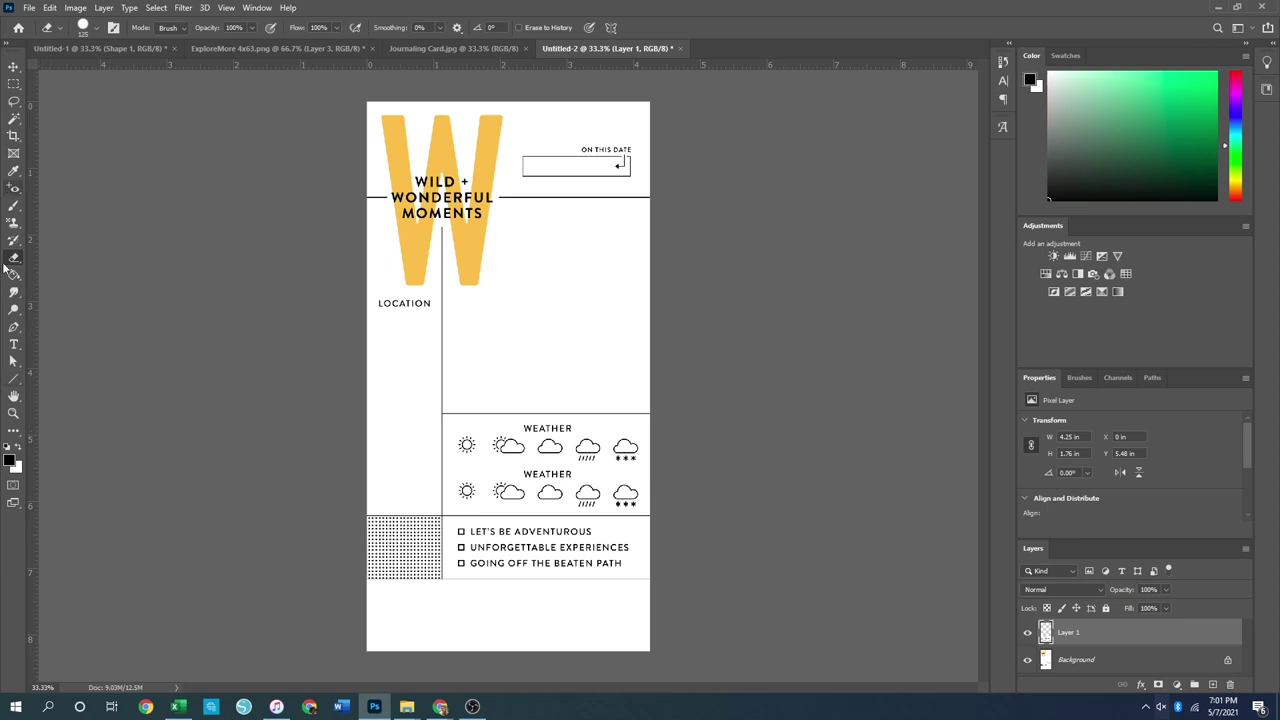
click(14, 171)
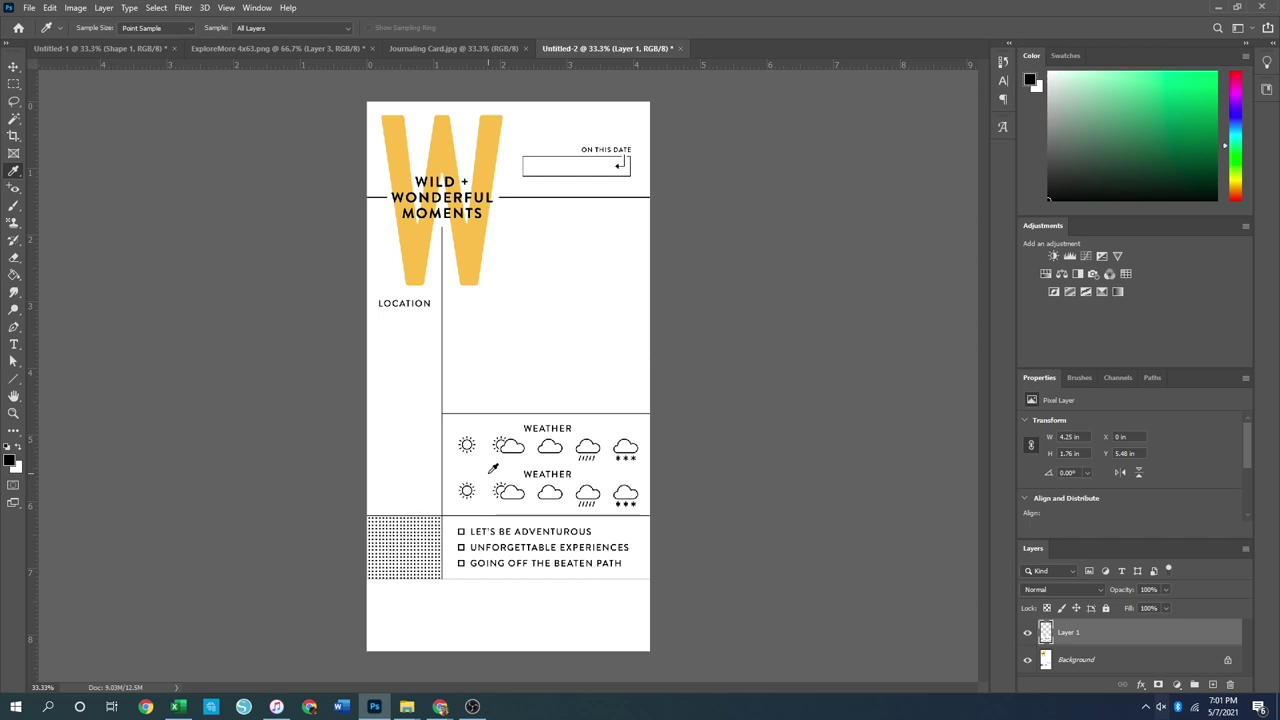
click(491, 471)
click(14, 205)
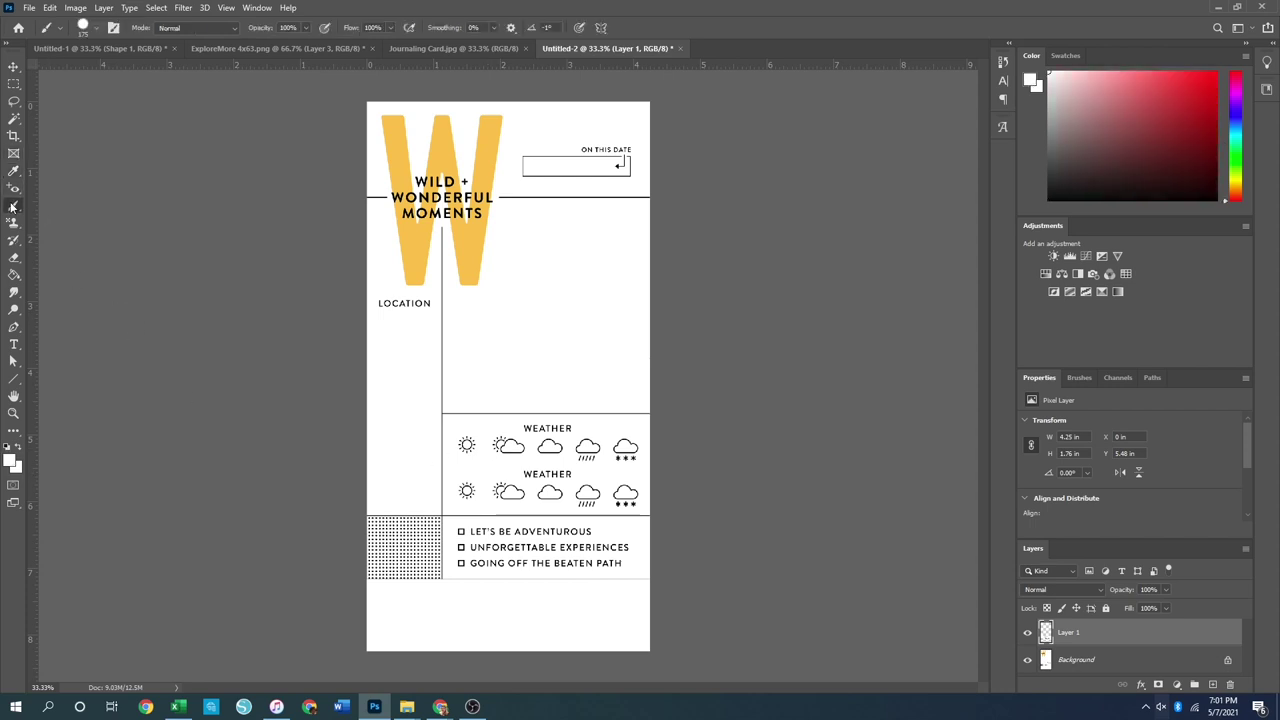
drag(468, 488, 681, 486)
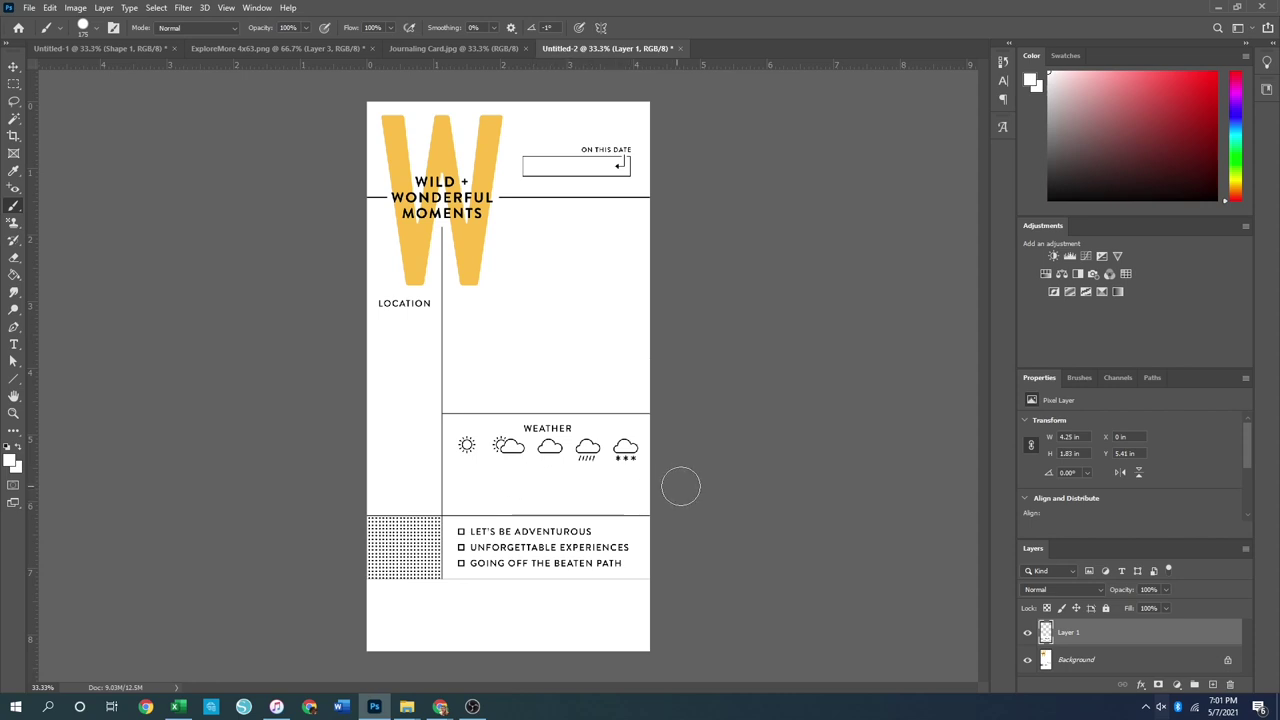
Copy the I WAS HERE WITH / CURRENT MOOD strip from ExploreMore 4x63.png under the weather icons, scaled to about 112%, at X 1.16, Y 5.55 in
click(13, 66)
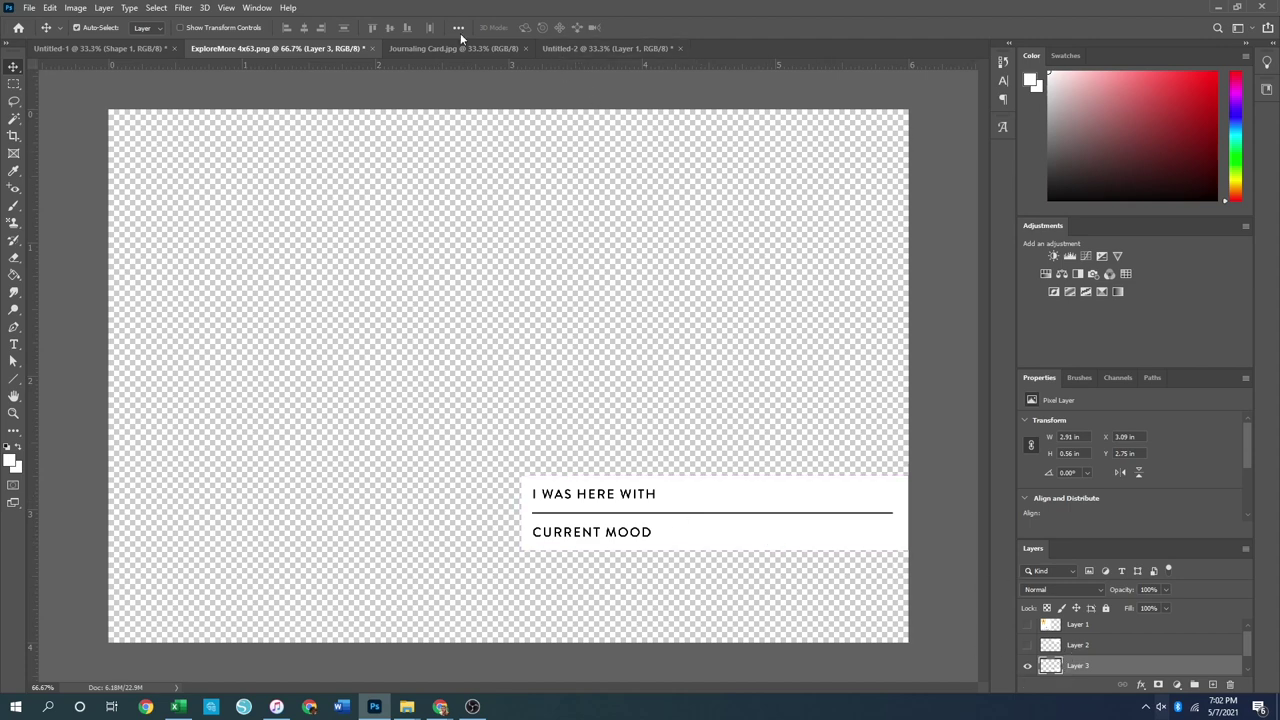
click(600, 48)
drag(560, 566, 528, 490)
key(ctrl+t)
drag(639, 475, 651, 477)
drag(440, 481, 433, 481)
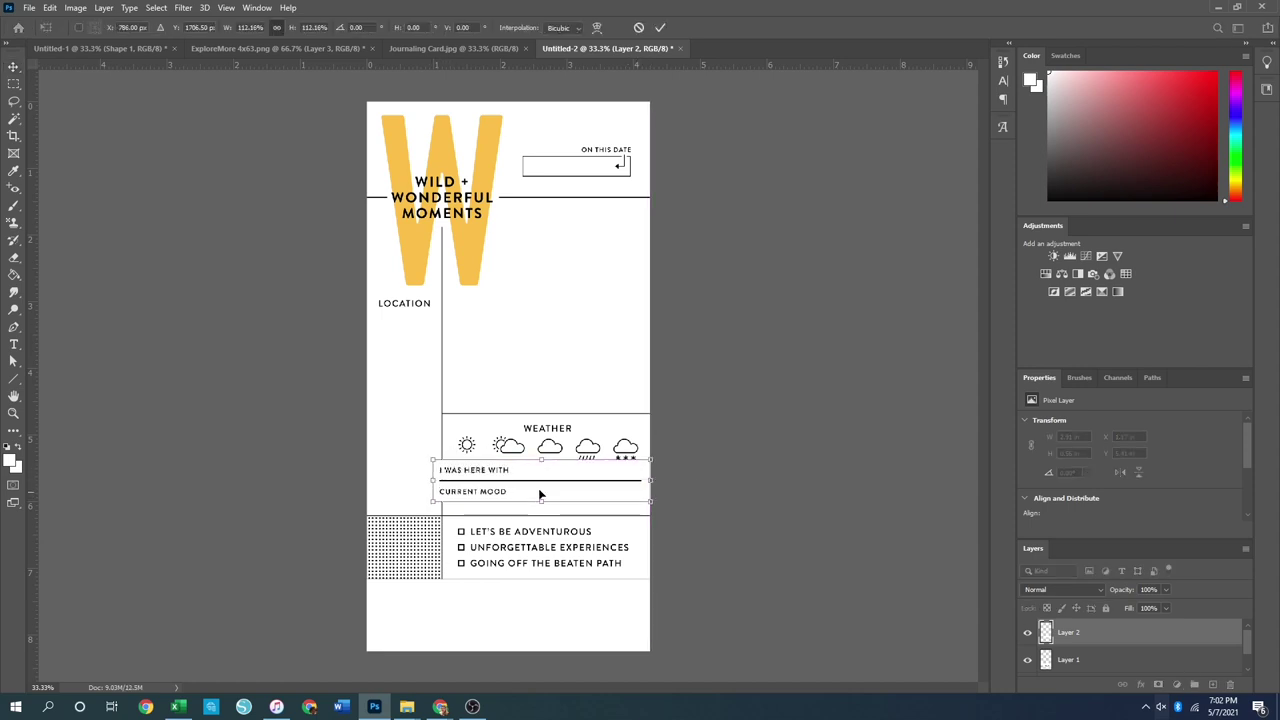
drag(552, 480, 561, 485)
key(Return)
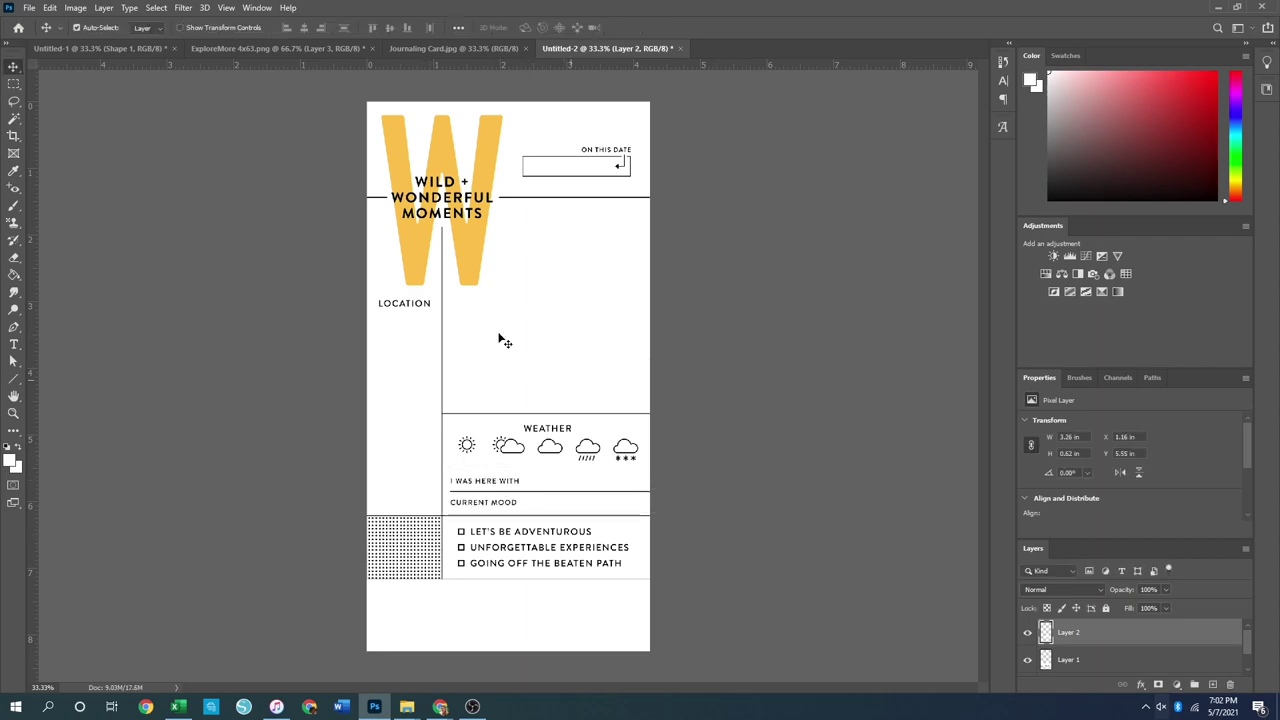
Enlarge the I WAS HERE WITH / CURRENT MOOD strip to about 106.75% at X 1.14, Y 5.53 in, and merge all visible layers
click(276, 48)
click(462, 48)
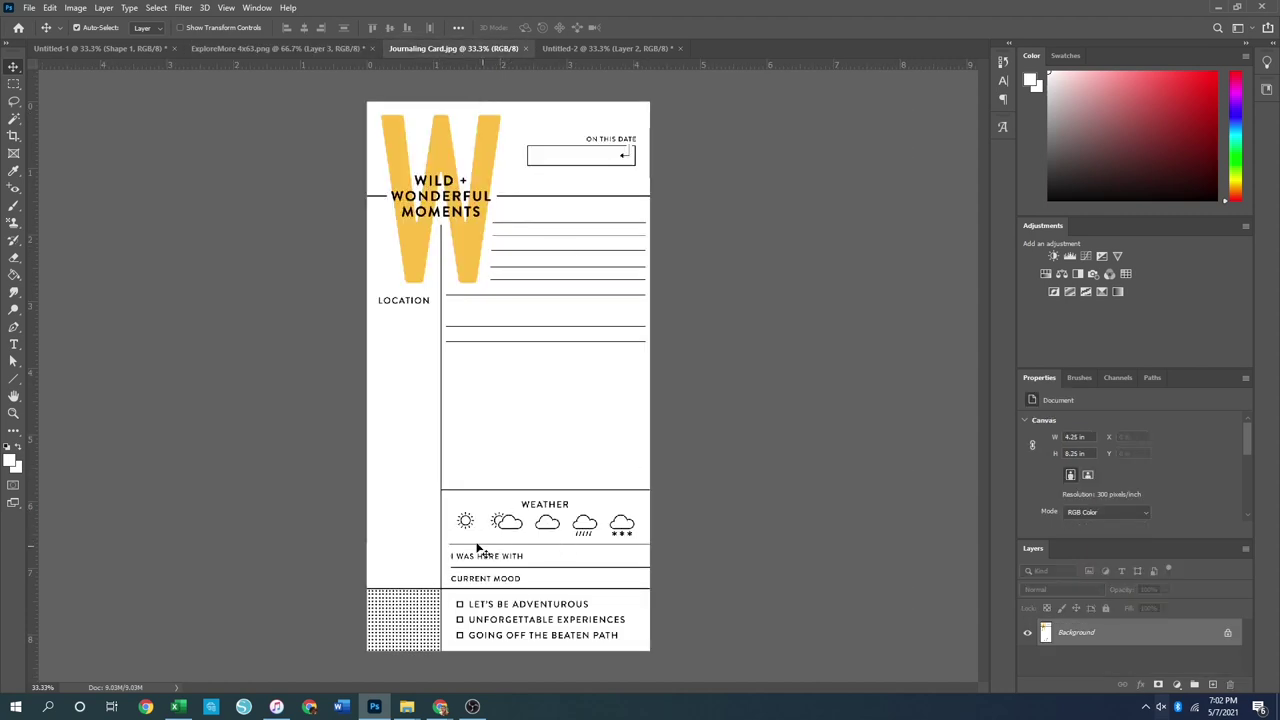
click(622, 48)
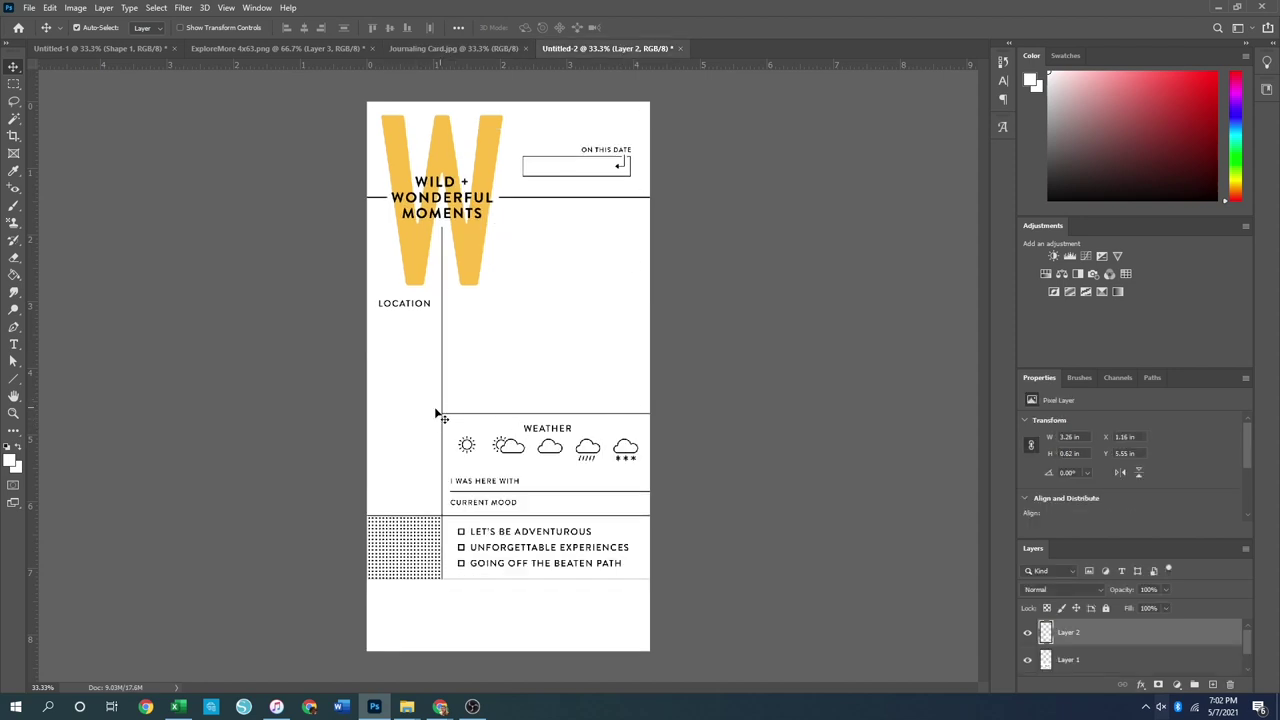
click(13, 84)
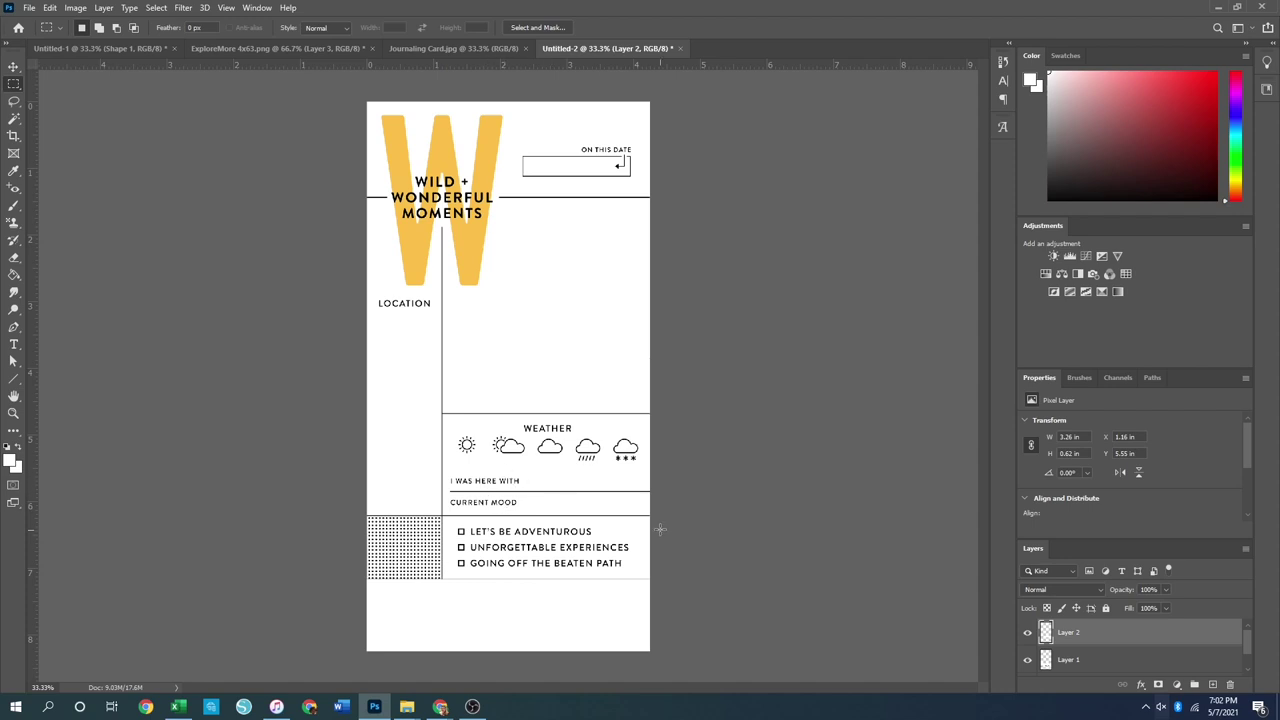
key(ctrl+t)
drag(662, 486, 678, 486)
drag(566, 489, 566, 491)
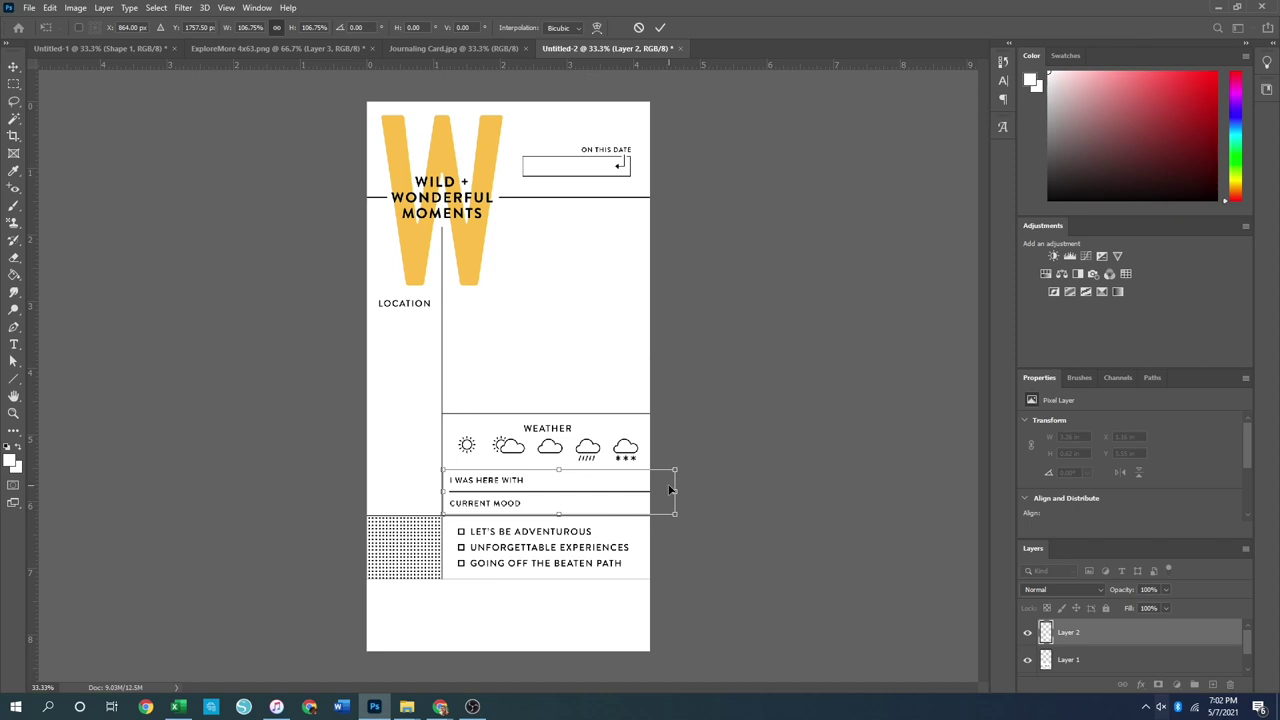
key(Return)
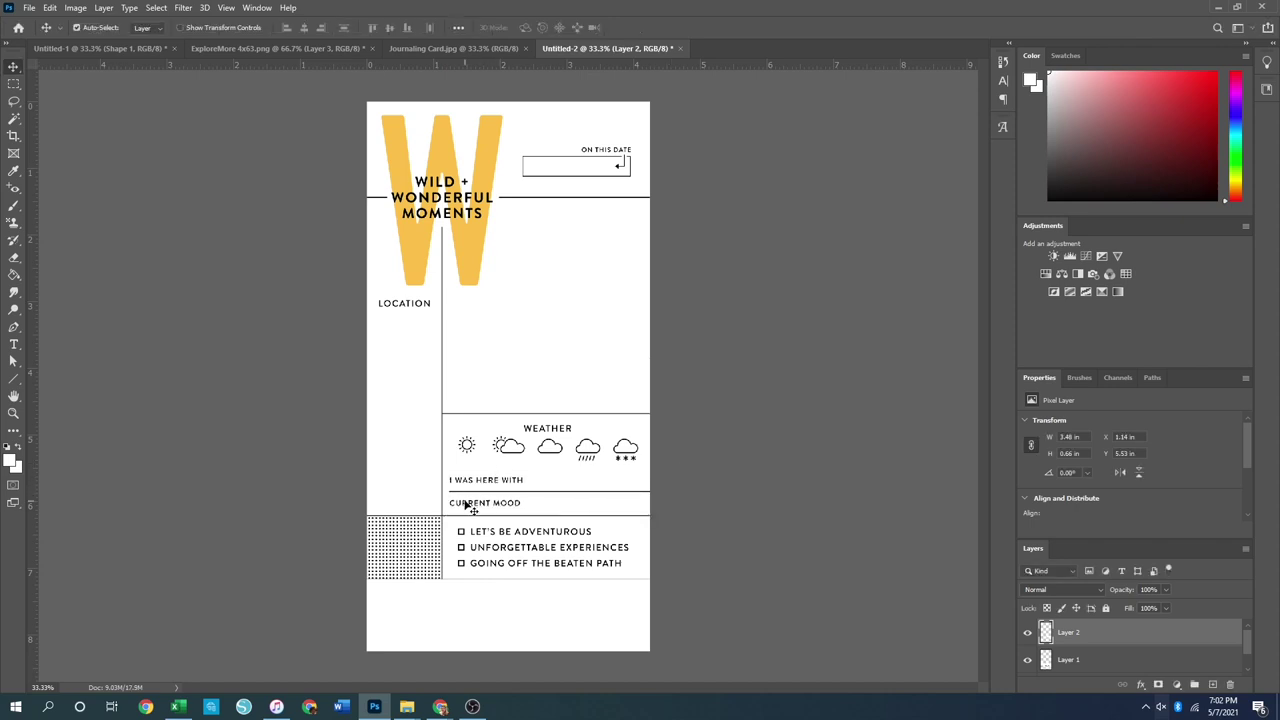
key(ctrl+shift+e)
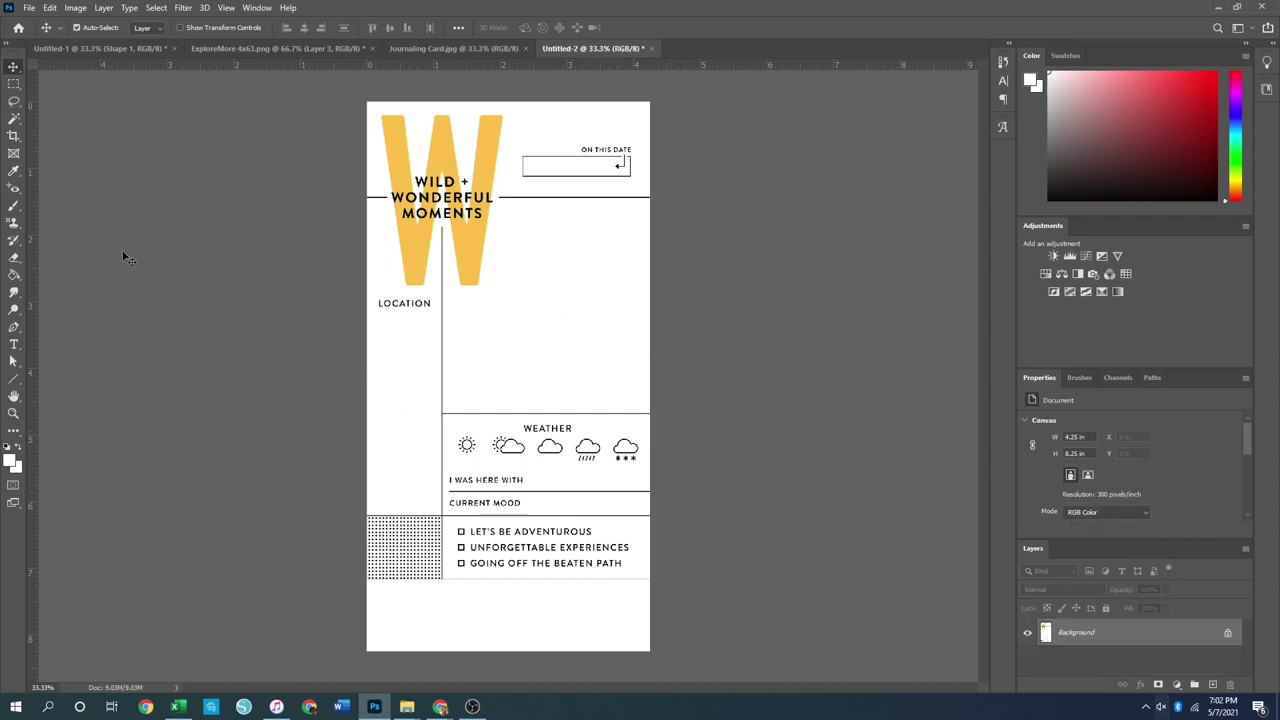
Marquee-select a thin full-width band around the divider line above WEATHER and copy it onto a new layer
click(13, 84)
drag(348, 393, 474, 416)
drag(358, 406, 654, 418)
right_click(478, 414)
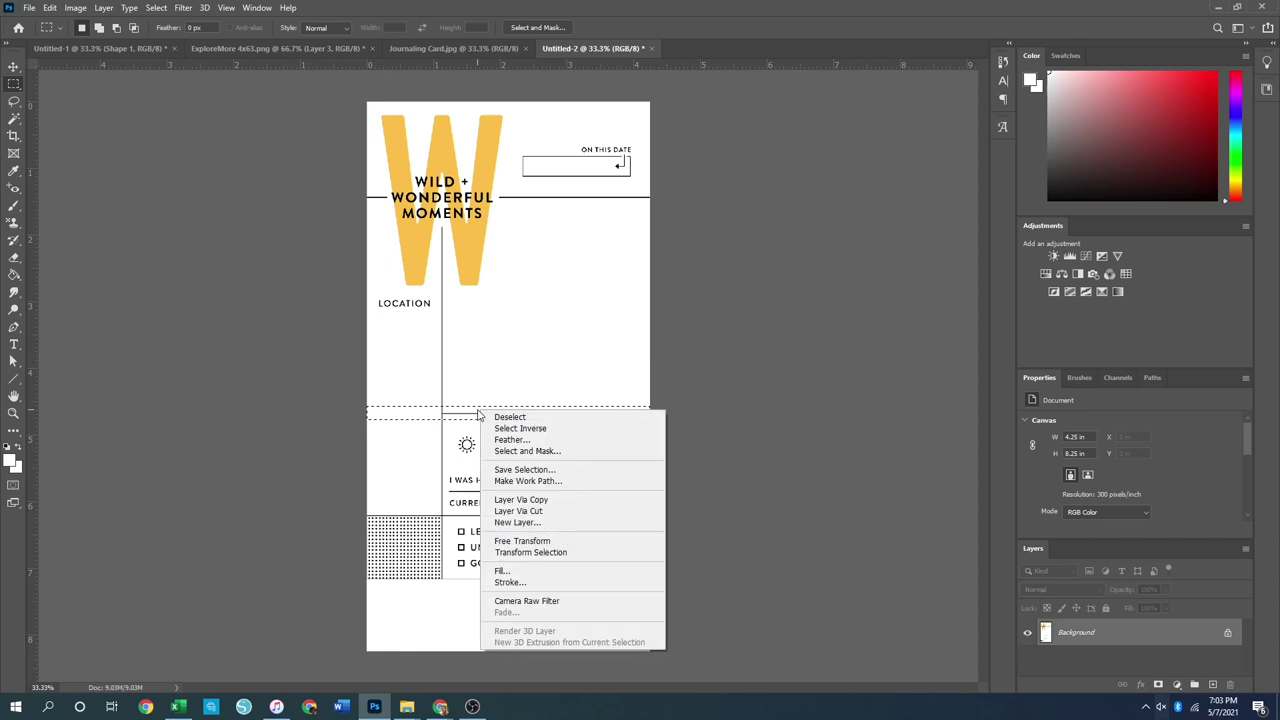
click(548, 499)
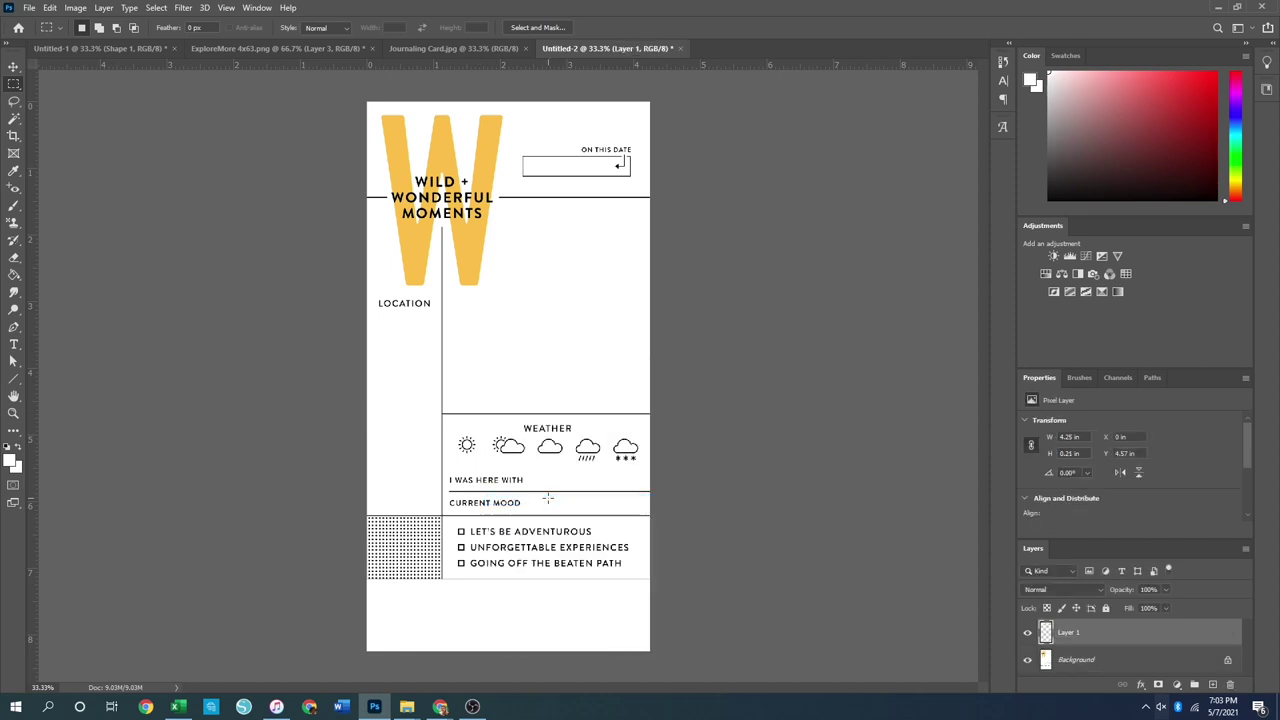
Move the copied divider line straight down to Y 5.41 in, just above I WAS HERE WITH, and merge it into the background
key(ctrl+t)
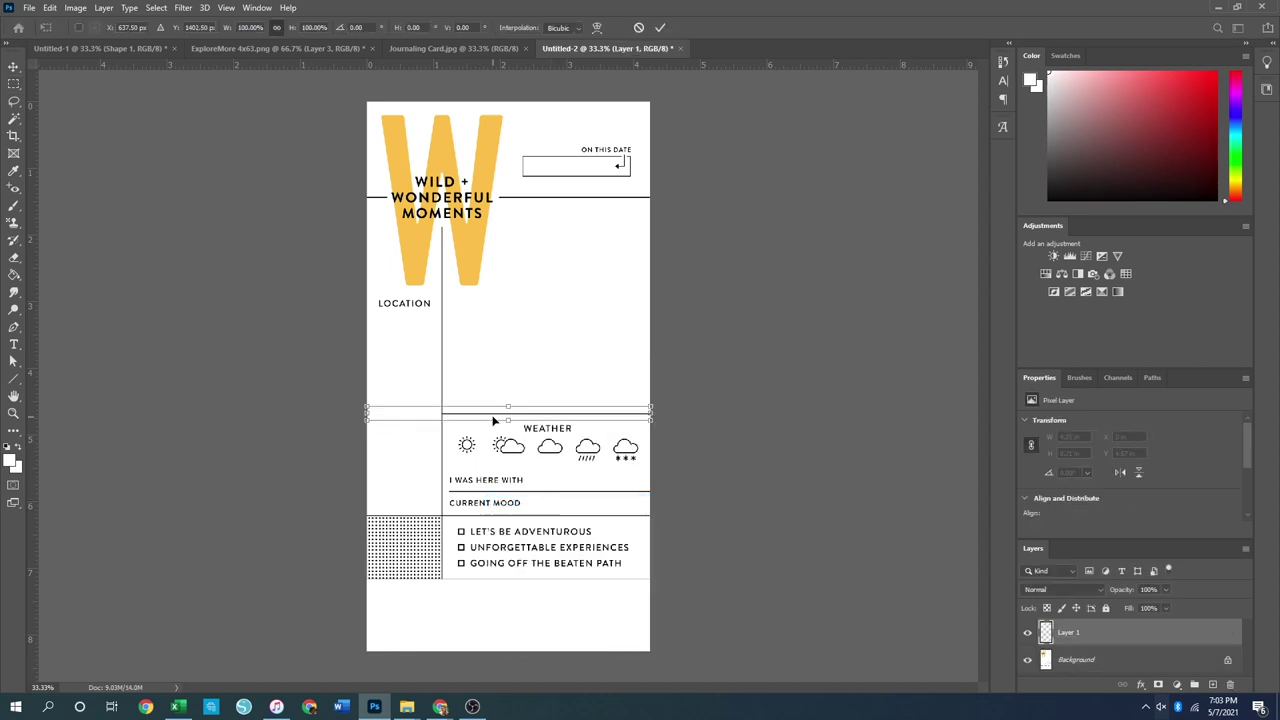
key(shift+Down)
key(shift+Down)
key(shift+Down)
key(shift+Down)
key(shift+Down)
key(shift+Down)
key(shift+Down)
key(shift+Down)
key(shift+Down)
key(shift+Down)
key(shift+Down)
key(shift+Down)
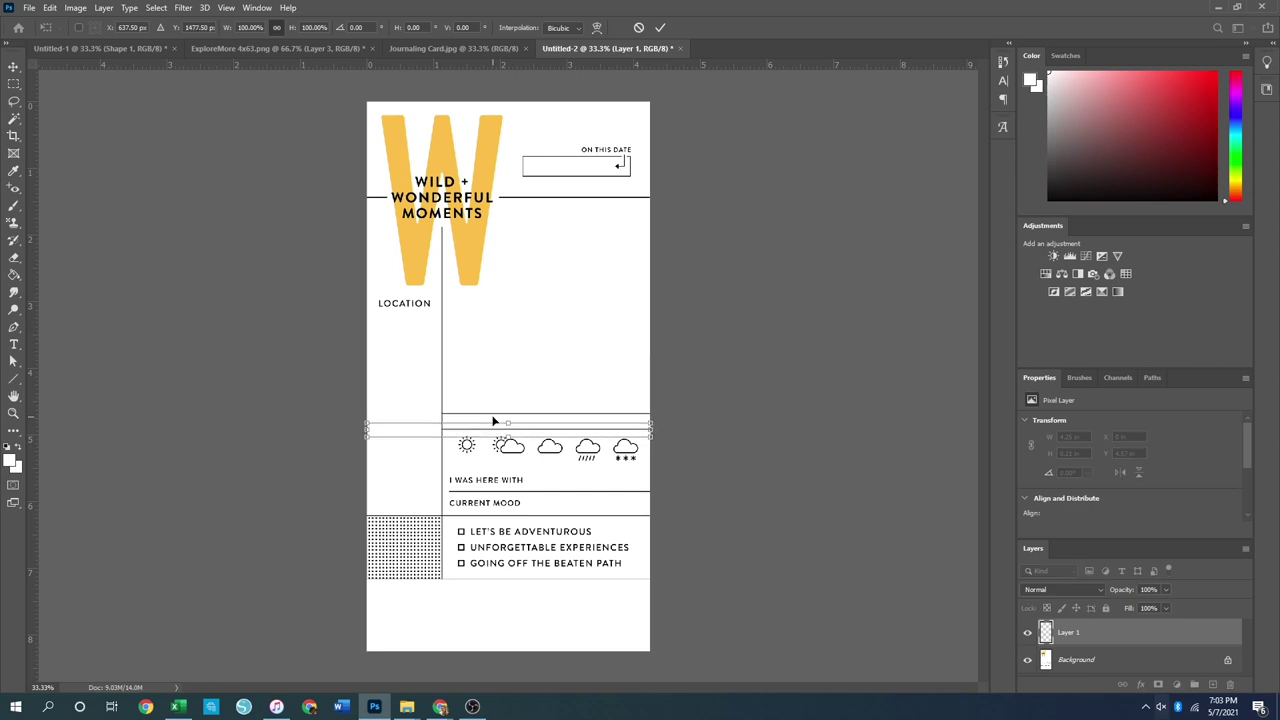
key(shift+Down)
key(shift+Down)
key(shift+Down)
key(shift+Down)
key(shift+Down)
key(shift+Down)
key(shift+Down)
key(shift+Down)
key(shift+Down)
key(shift+Down)
key(shift+Down)
key(shift+Down)
key(shift+Down)
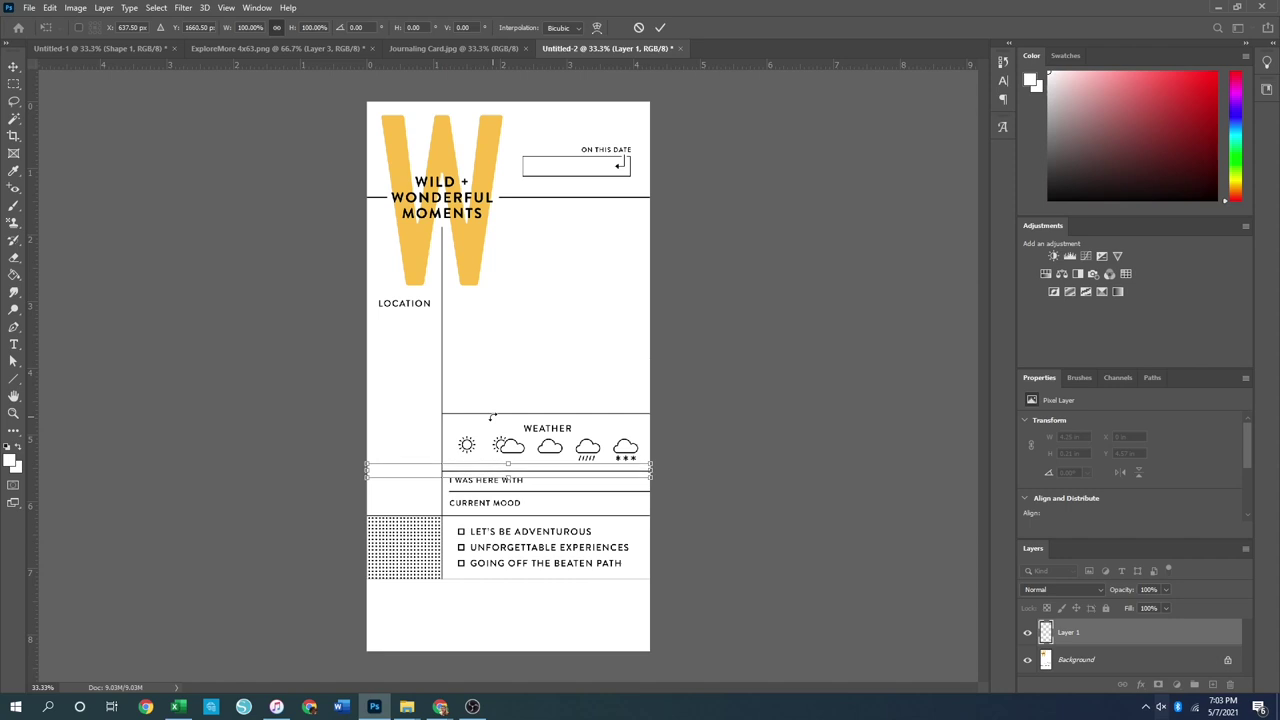
key(Up)
key(Up)
key(Up)
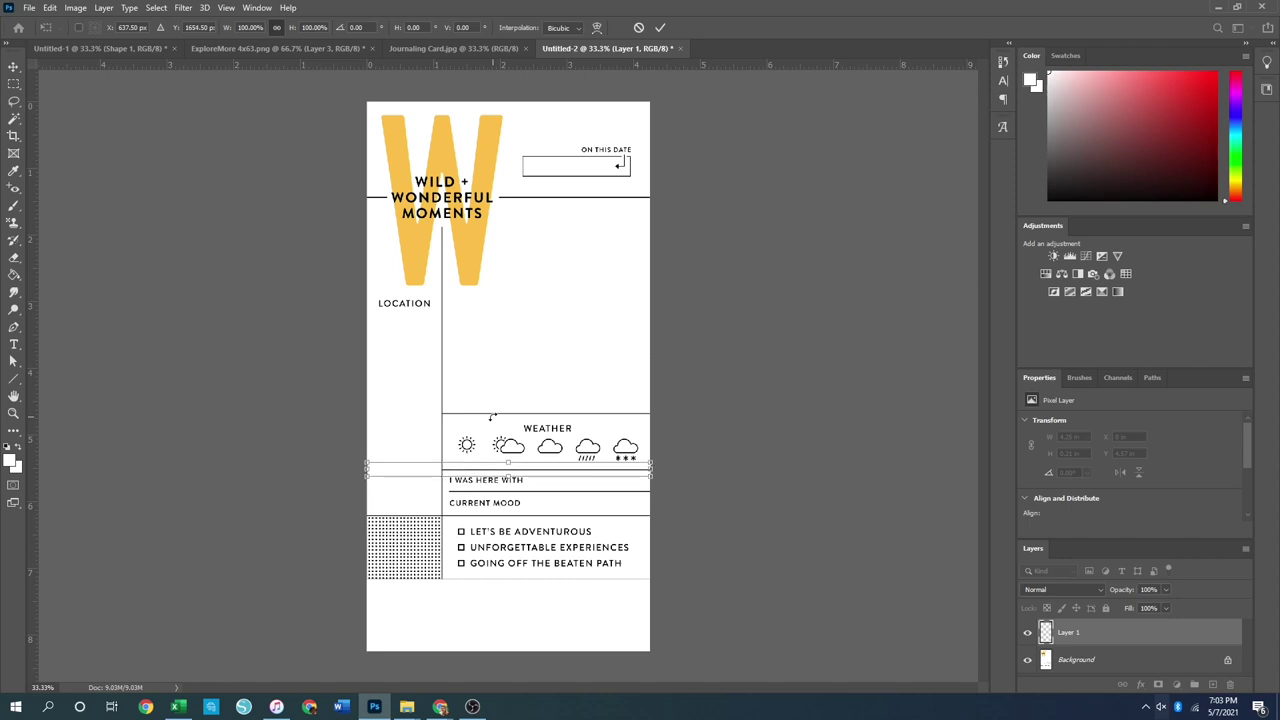
key(Return)
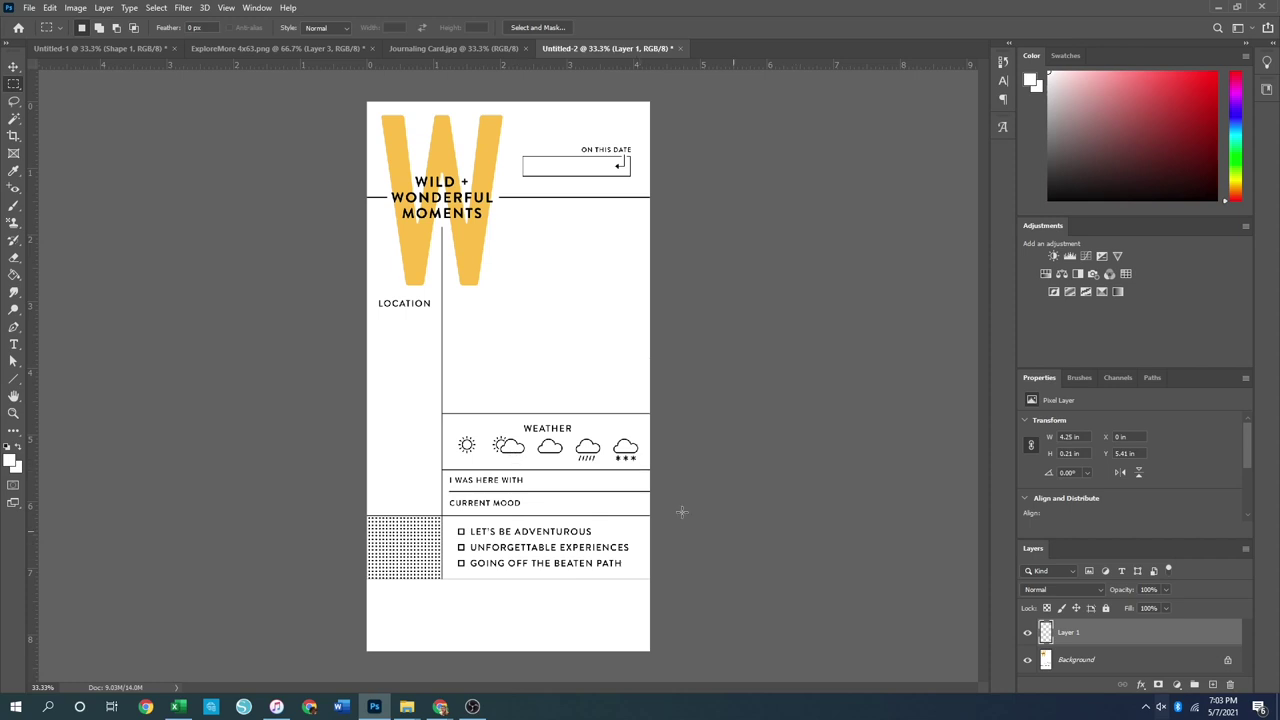
click(13, 66)
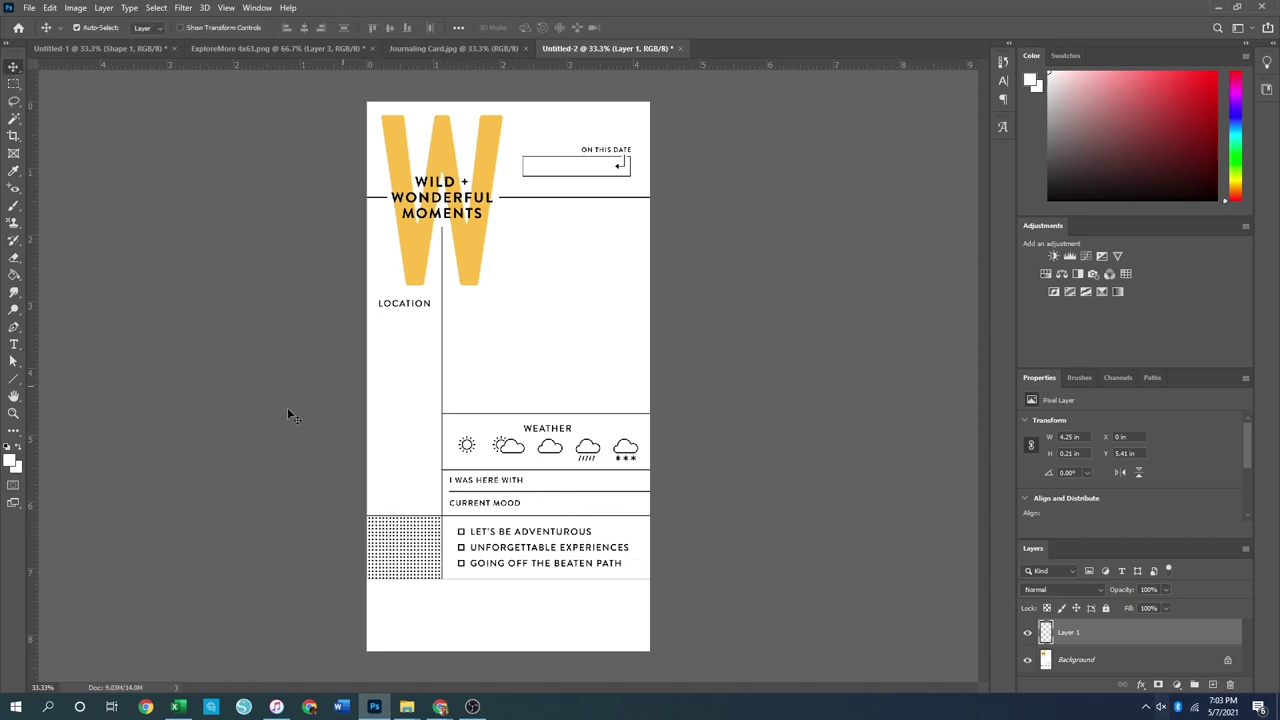
key(ctrl+z)
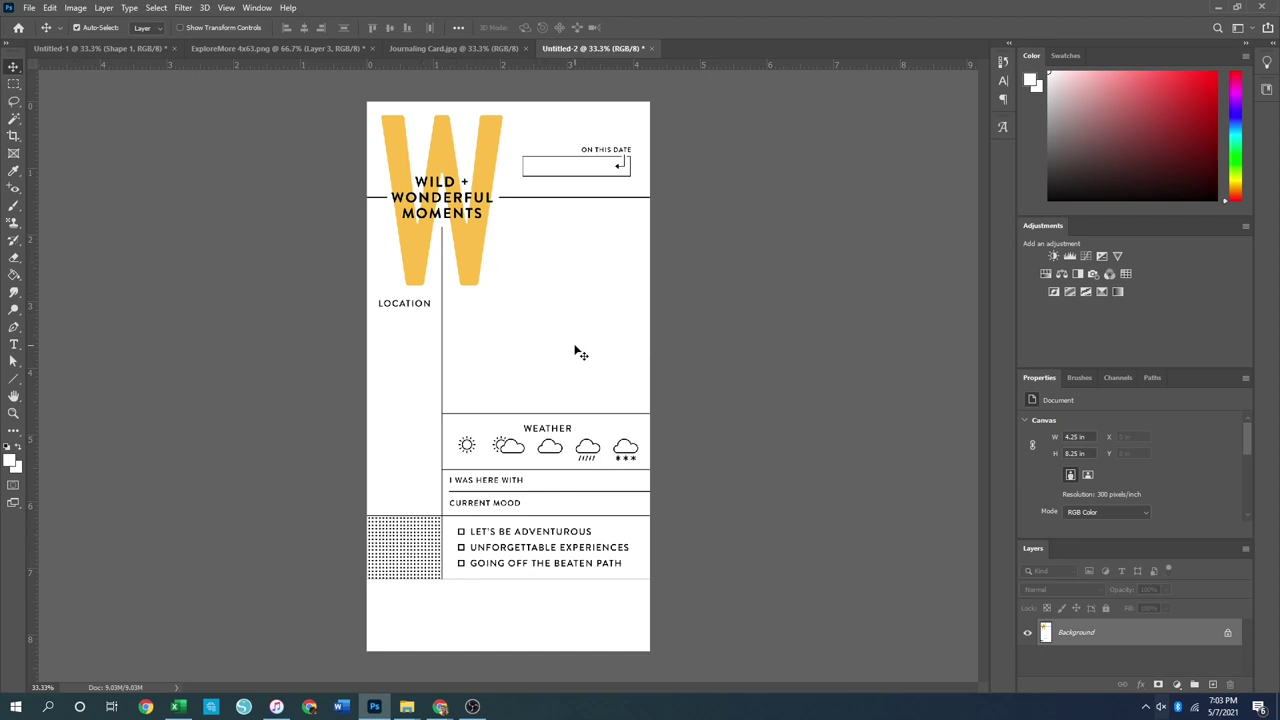
Marquee-select the full-width area from just below LOCATION through the checklist and copy it onto a new layer
click(12, 84)
drag(355, 308, 545, 362)
click(403, 354)
drag(355, 308, 728, 582)
right_click(554, 455)
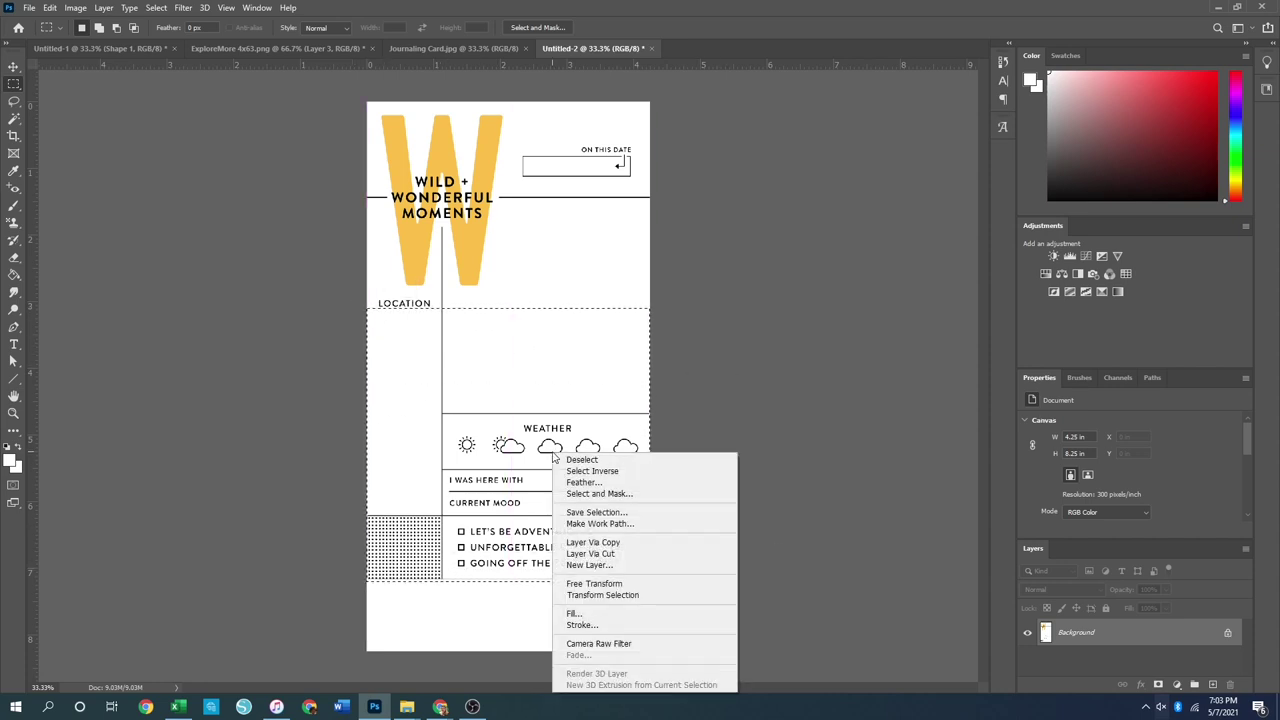
click(595, 542)
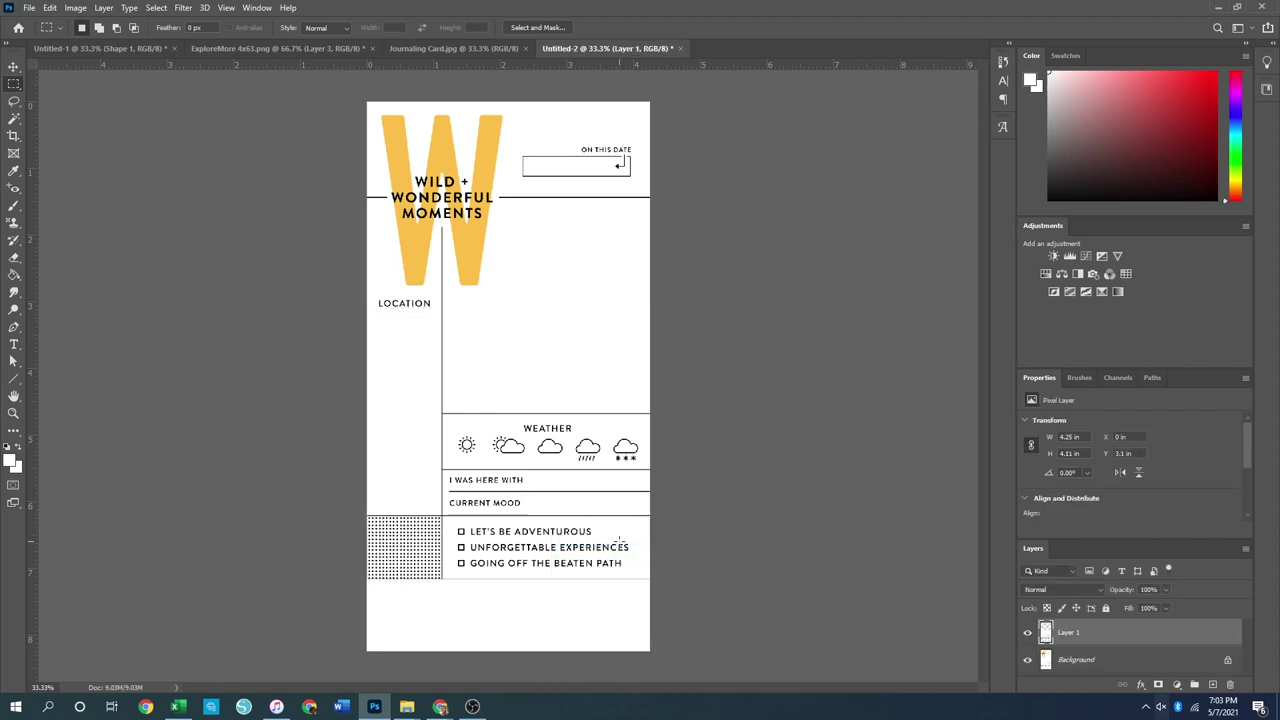
Move the copied lower section straight down to Y 4.22 in, at the page's bottom edge, and merge it with the background
click(13, 66)
drag(547, 466, 540, 545)
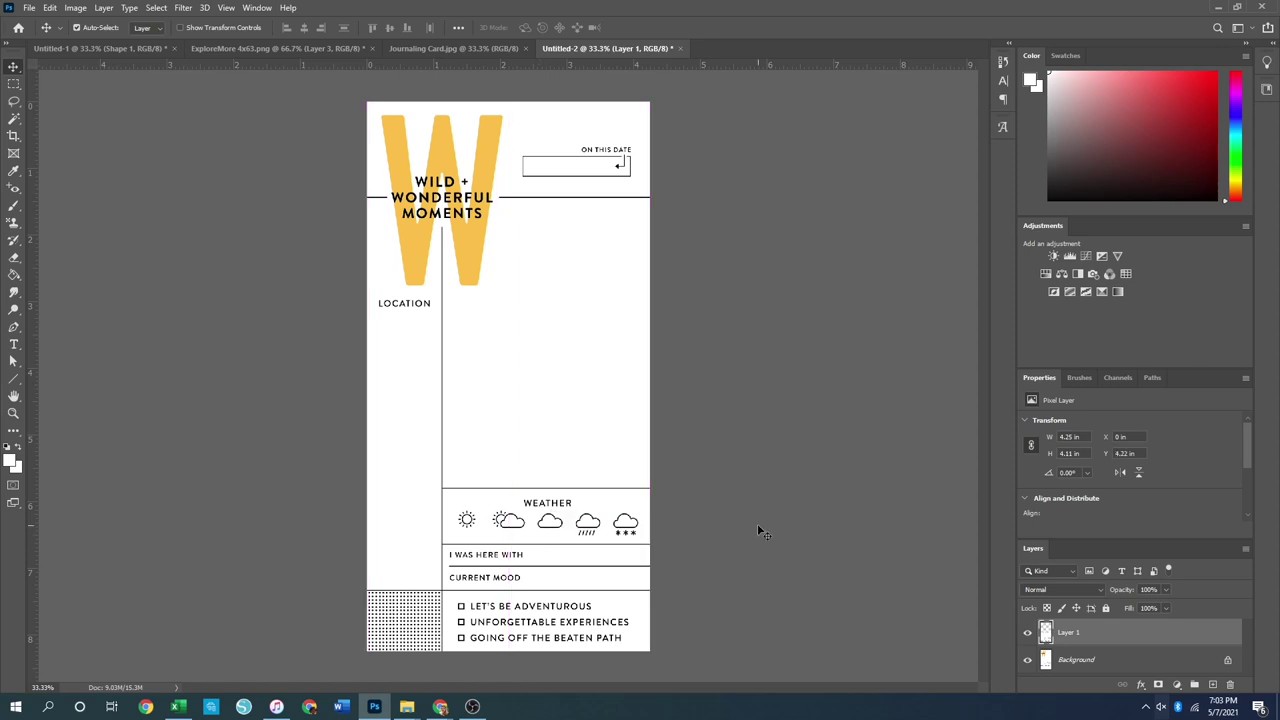
key(ctrl+e)
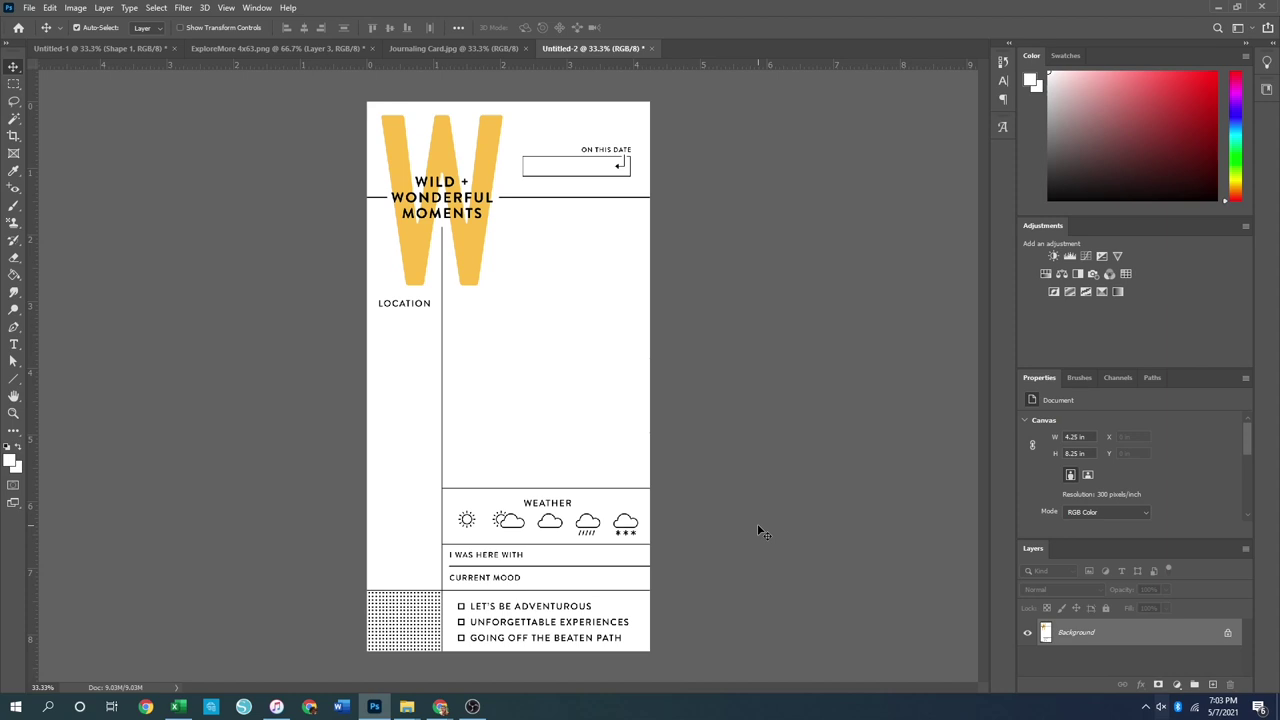
Copy the ruled lines from the adventure log in Untitled-1 onto the Wild + Wonderful Moments card and select them all
click(95, 48)
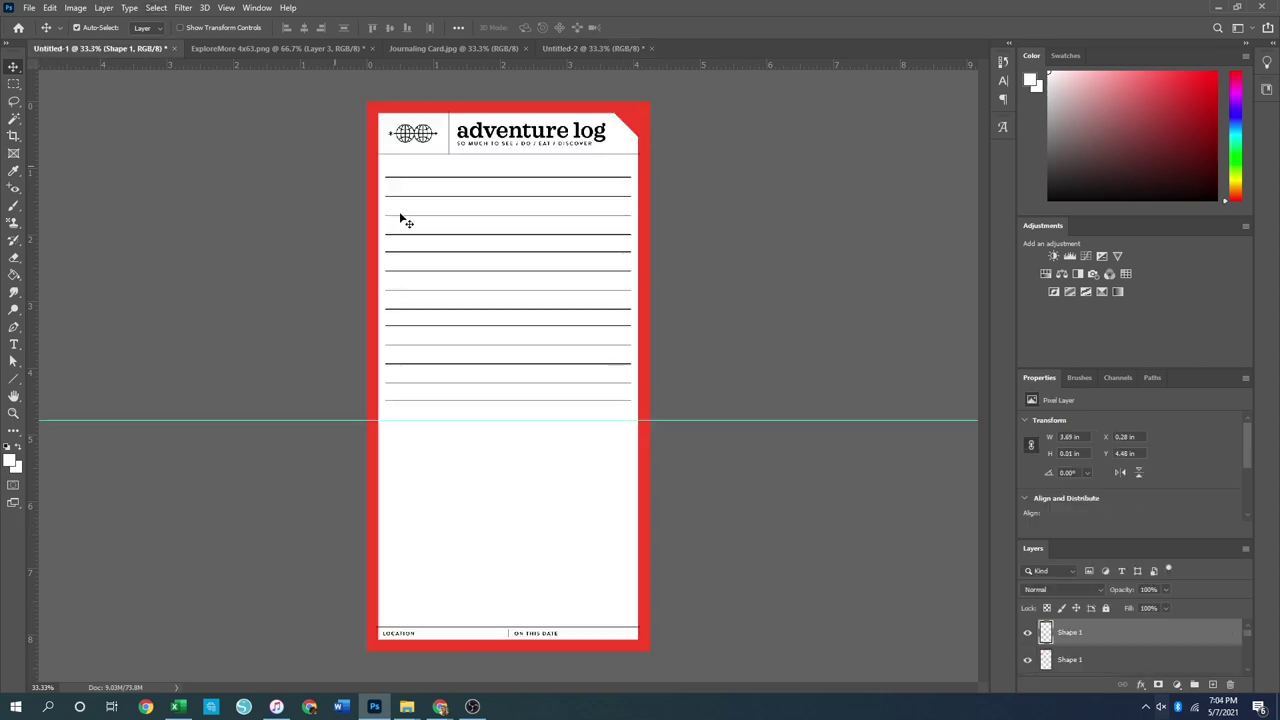
drag(451, 162, 491, 380)
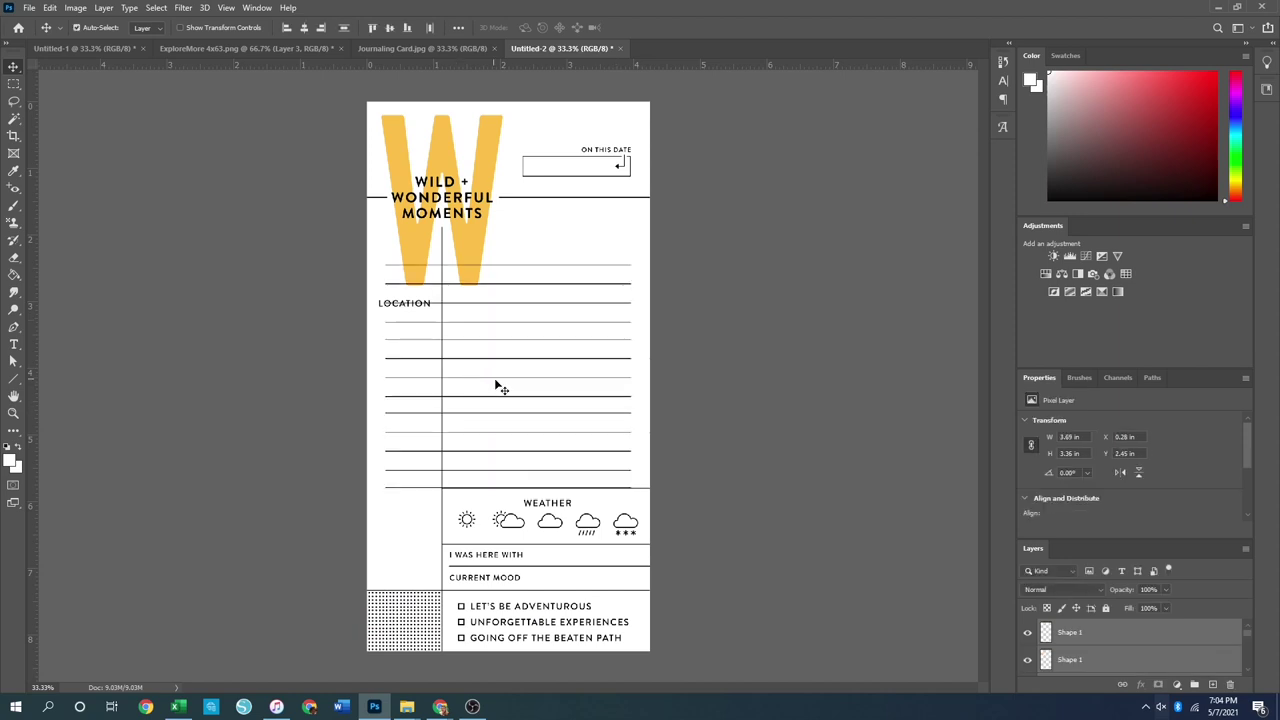
click(557, 391)
drag(549, 251, 565, 500)
Scale the ruled lines to about 2.88 in wide and place them above the WEATHER section at X 1.22, Y 3.08 in
key(ctrl+t)
drag(545, 394, 610, 388)
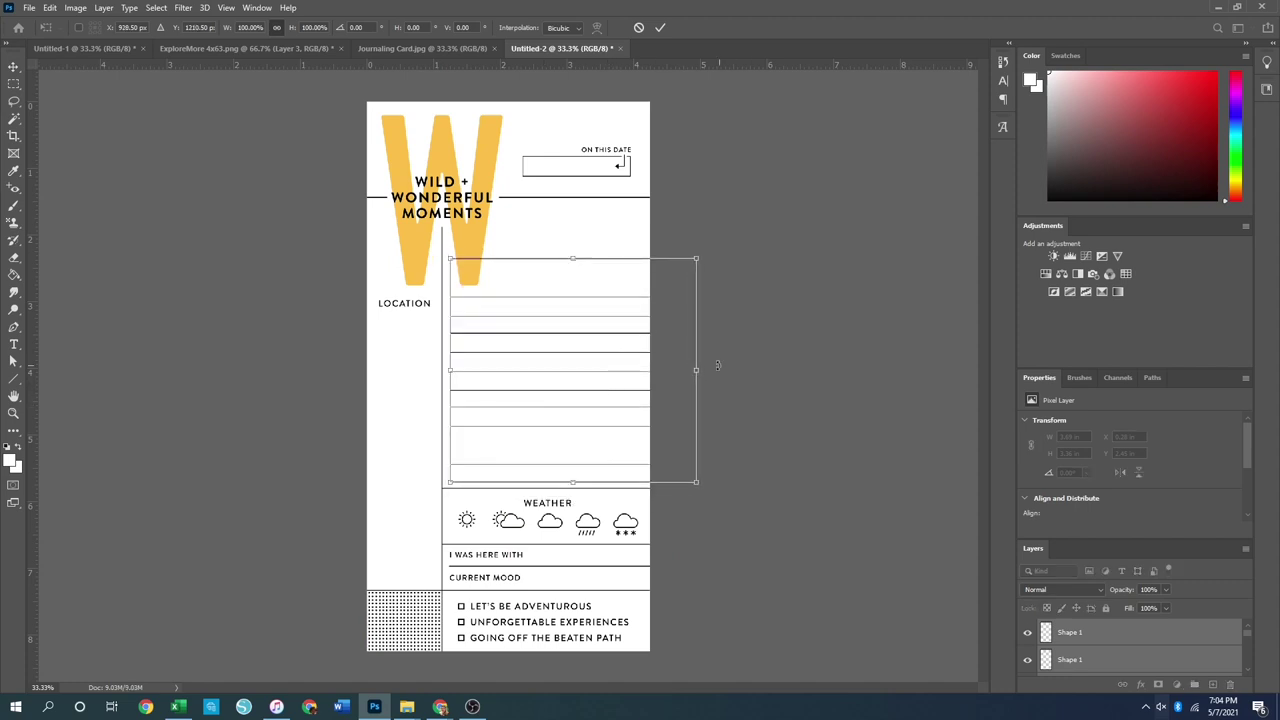
drag(696, 370, 630, 370)
drag(560, 344, 562, 367)
key(Return)
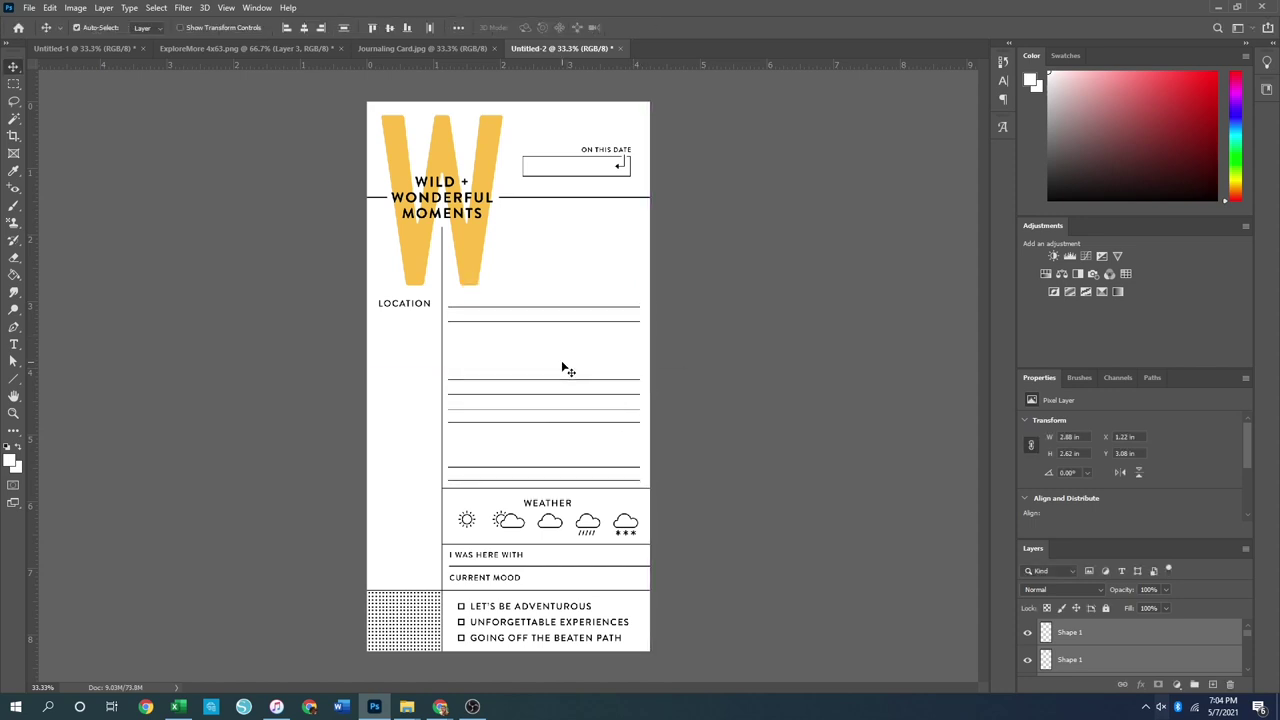
Duplicate the set of ruled lines and move the copy up to X 1.22, Y 0.25 in, continuing the line pattern
key(ctrl+v)
drag(565, 369, 549, 219)
key(ctrl+t)
key(Return)
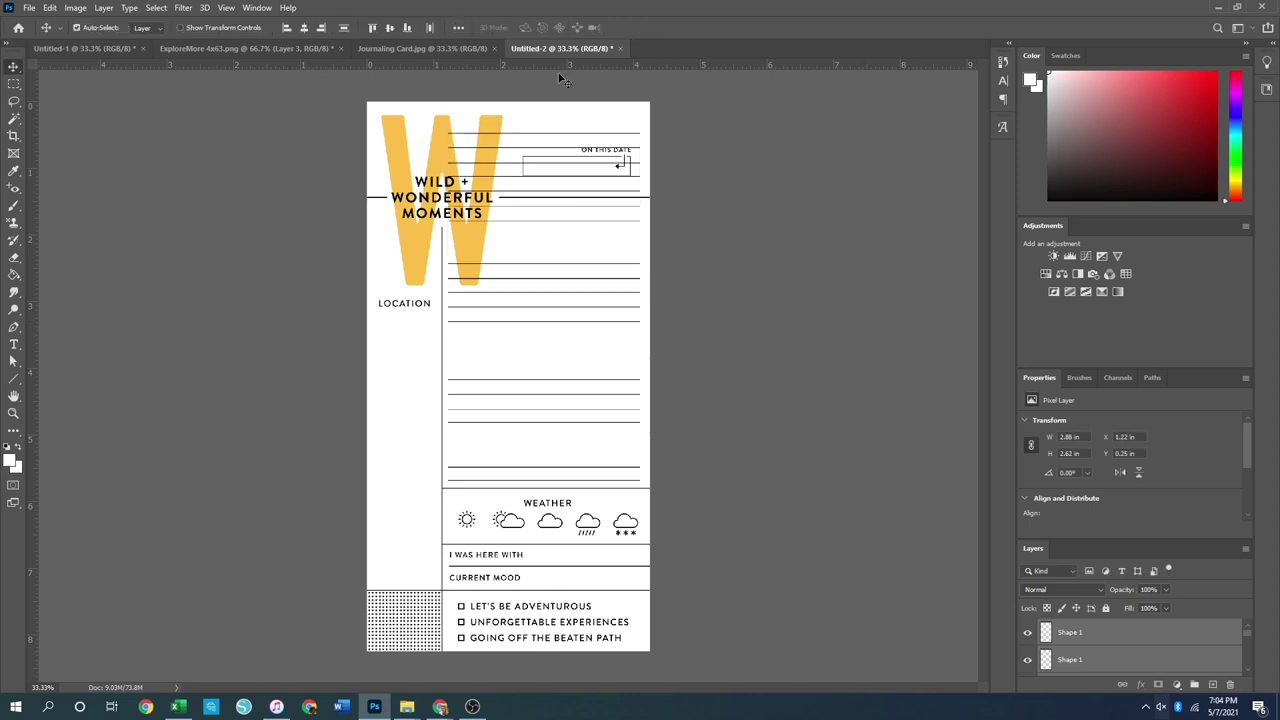
Delete the copied ruled lines that run through the date box and around the header divider, and check the remaining lines up close
drag(557, 116, 565, 217)
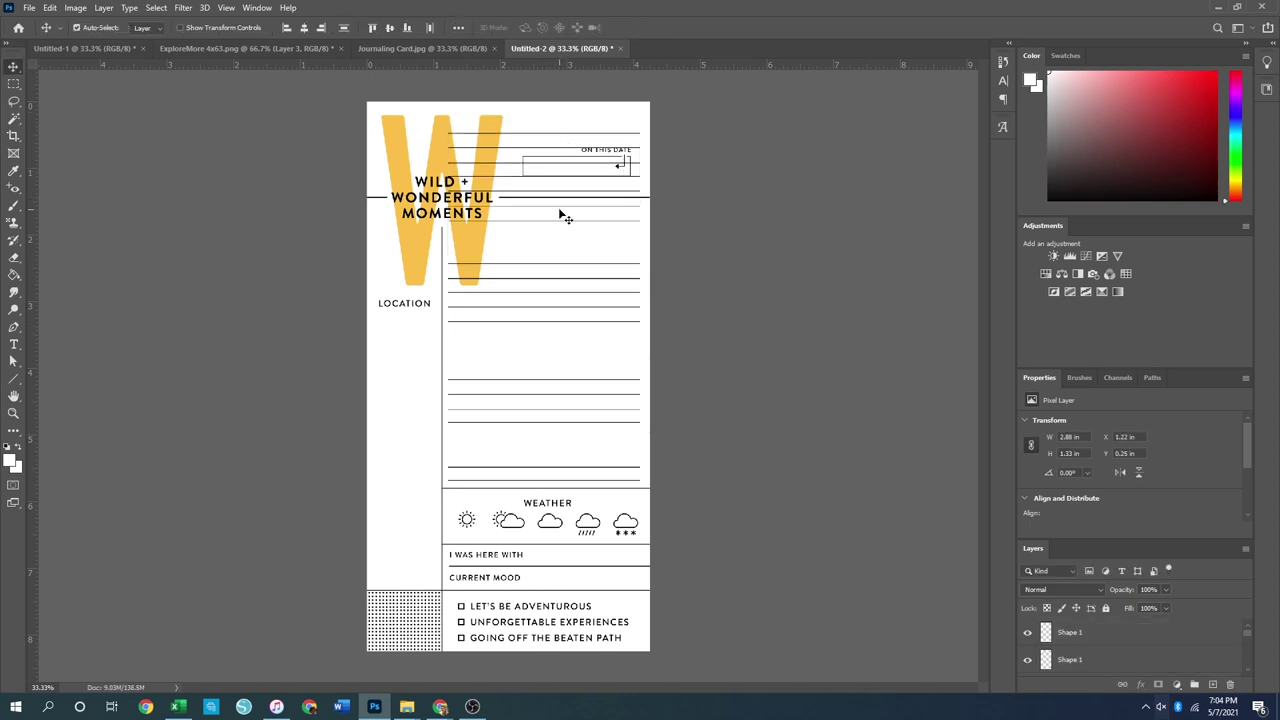
click(565, 217)
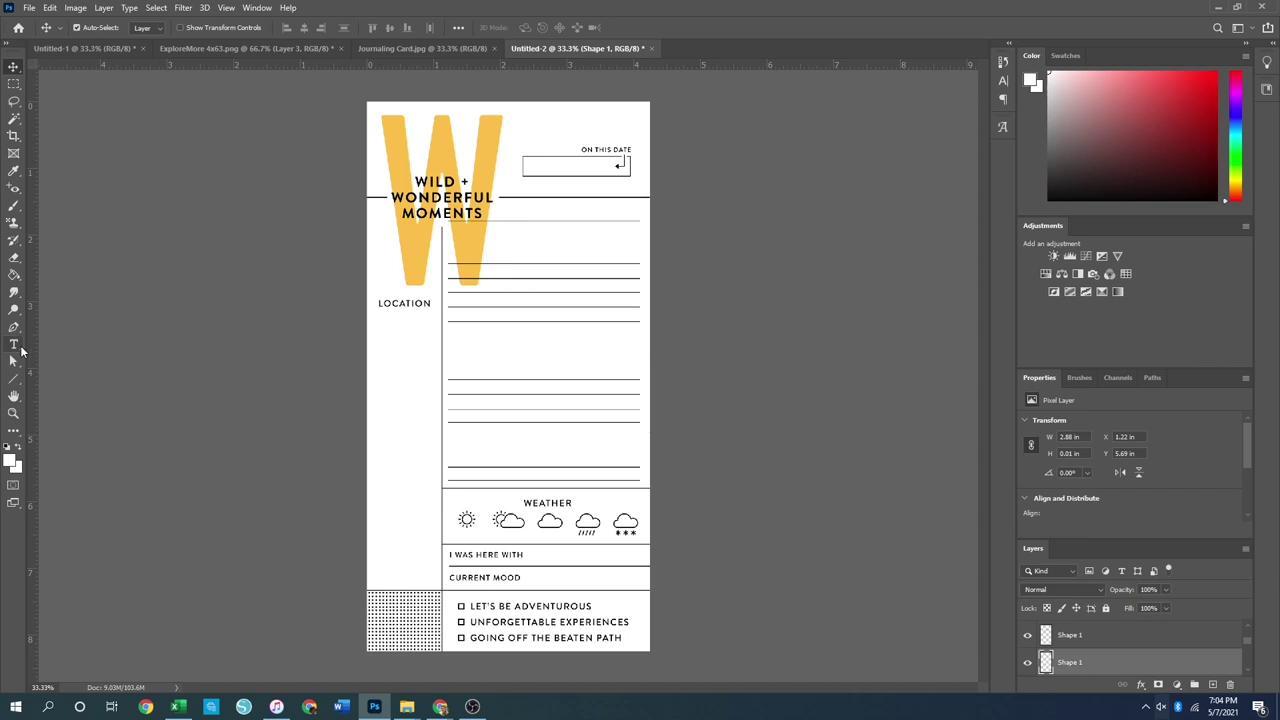
click(13, 415)
click(516, 368)
scroll(575, 368, up, 1)
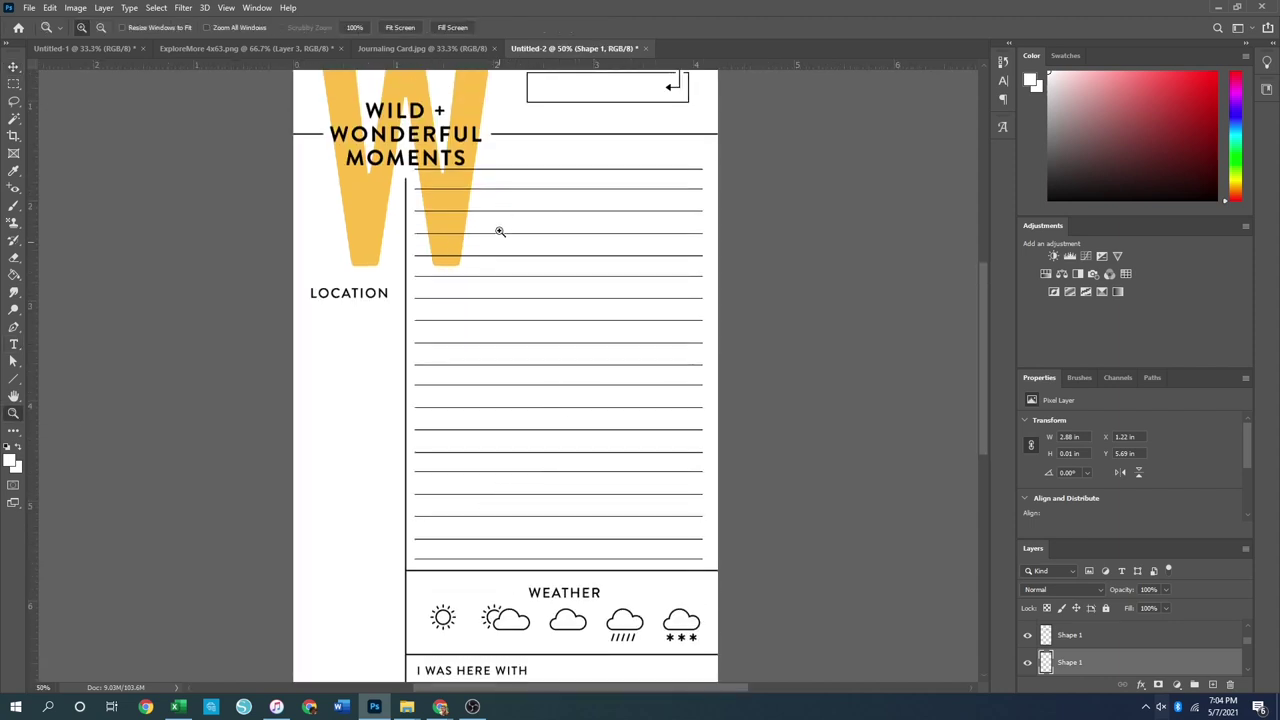
scroll(500, 231, up, 2)
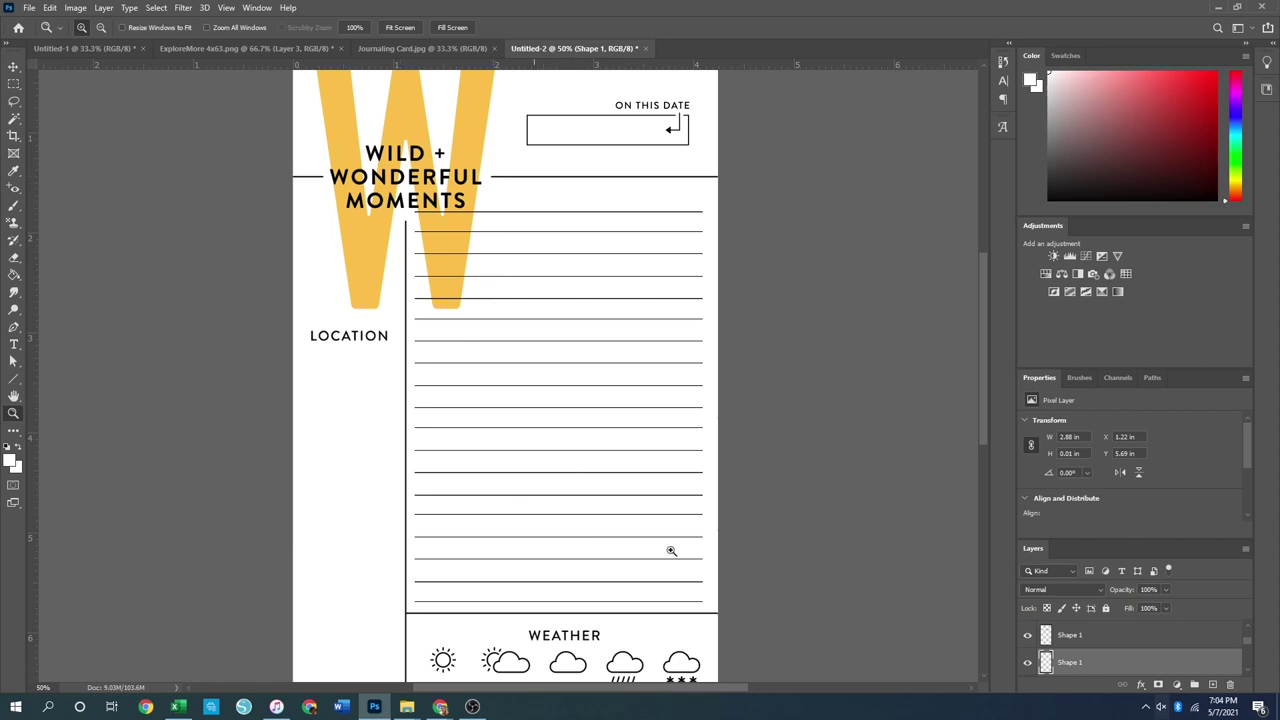
Select all the ruled-line Shape 1 layers above the Background and merge them into a single layer
scroll(1113, 655, down, 1)
click(1090, 640)
scroll(1090, 643, down, 2)
scroll(1092, 642, down, 1)
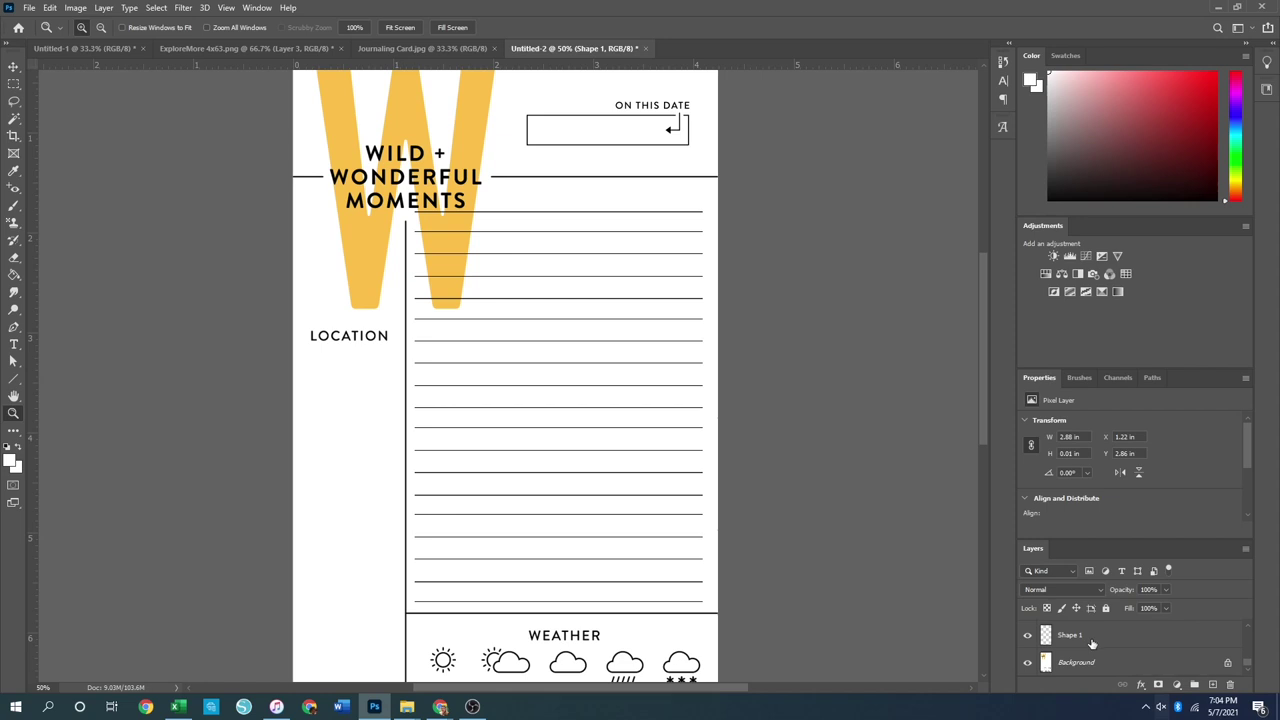
click(1106, 643)
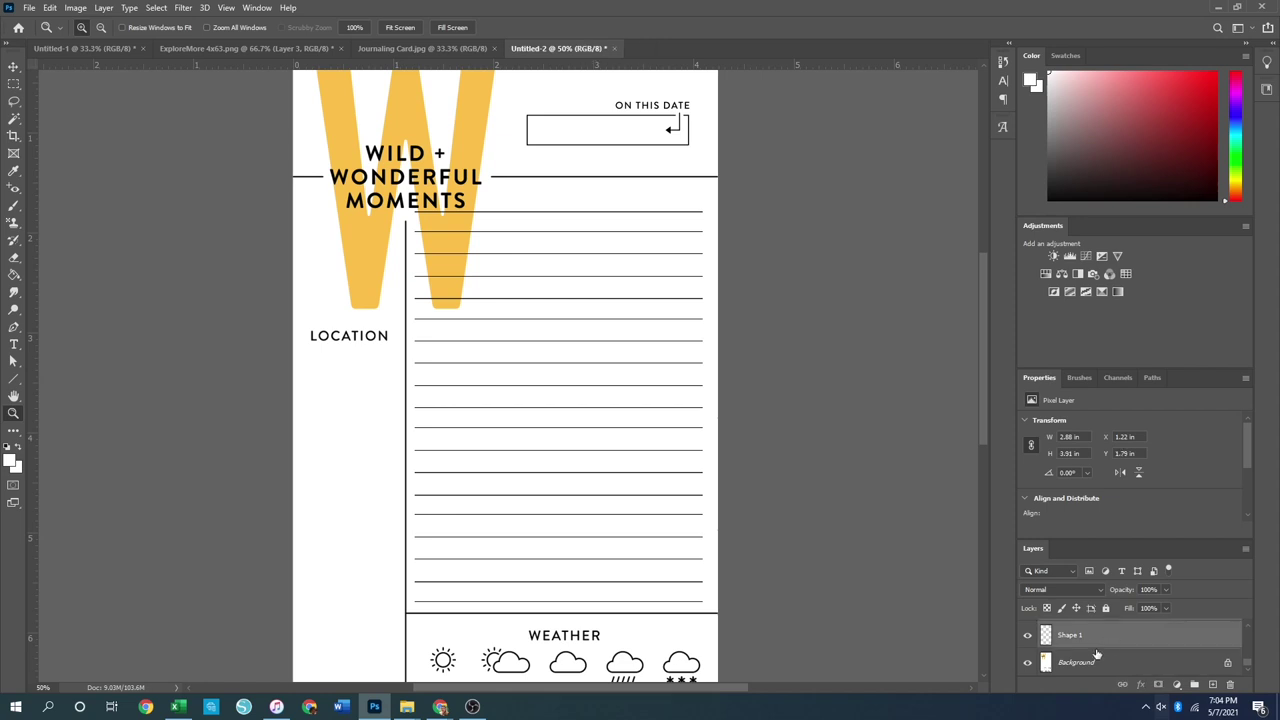
scroll(1097, 653, up, 1)
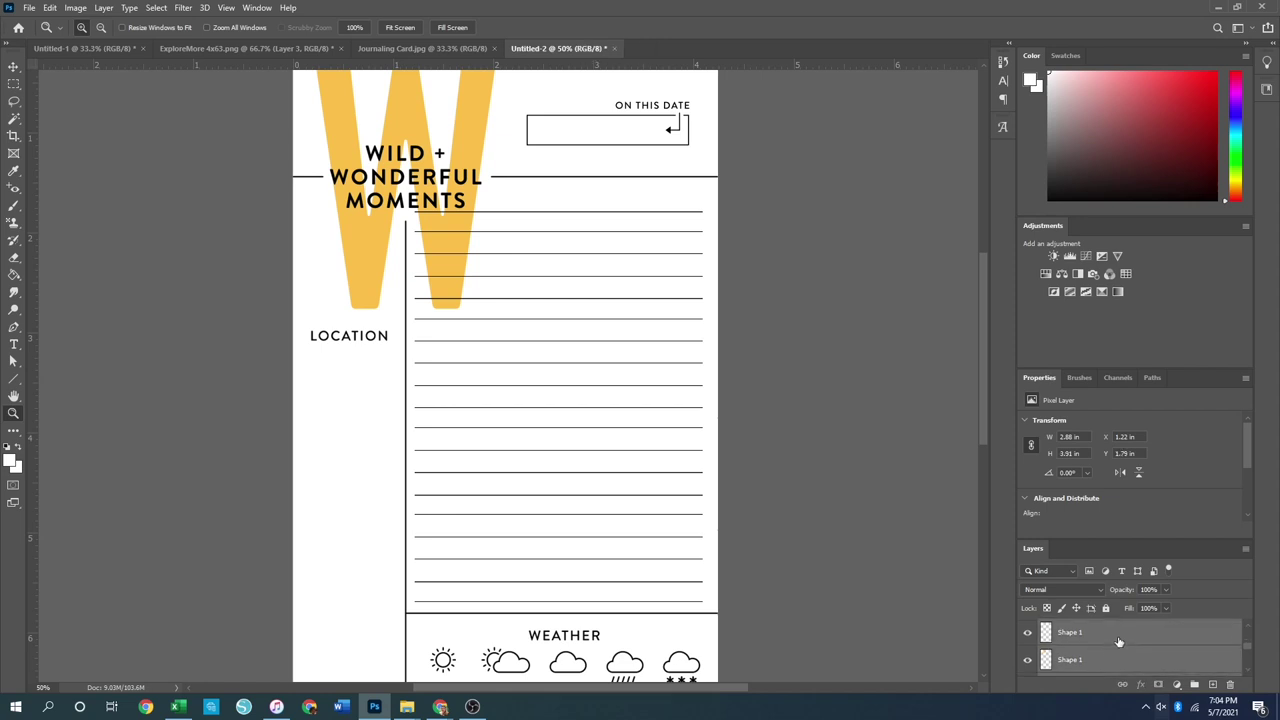
scroll(1110, 648, down, 1)
right_click(1111, 634)
click(1100, 458)
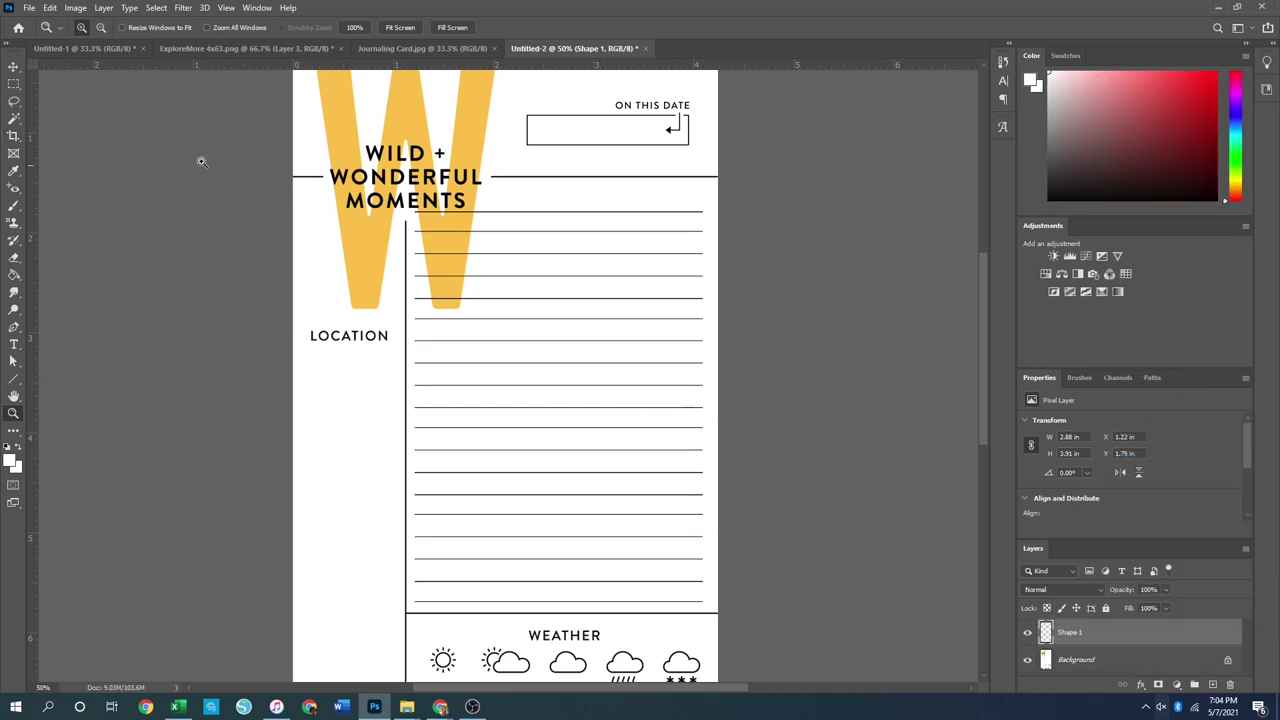
Marquee the area around the yellow W's lower right leg, cut the line segments inside it to a new layer and delete them
click(14, 84)
drag(406, 200, 490, 328)
right_click(473, 285)
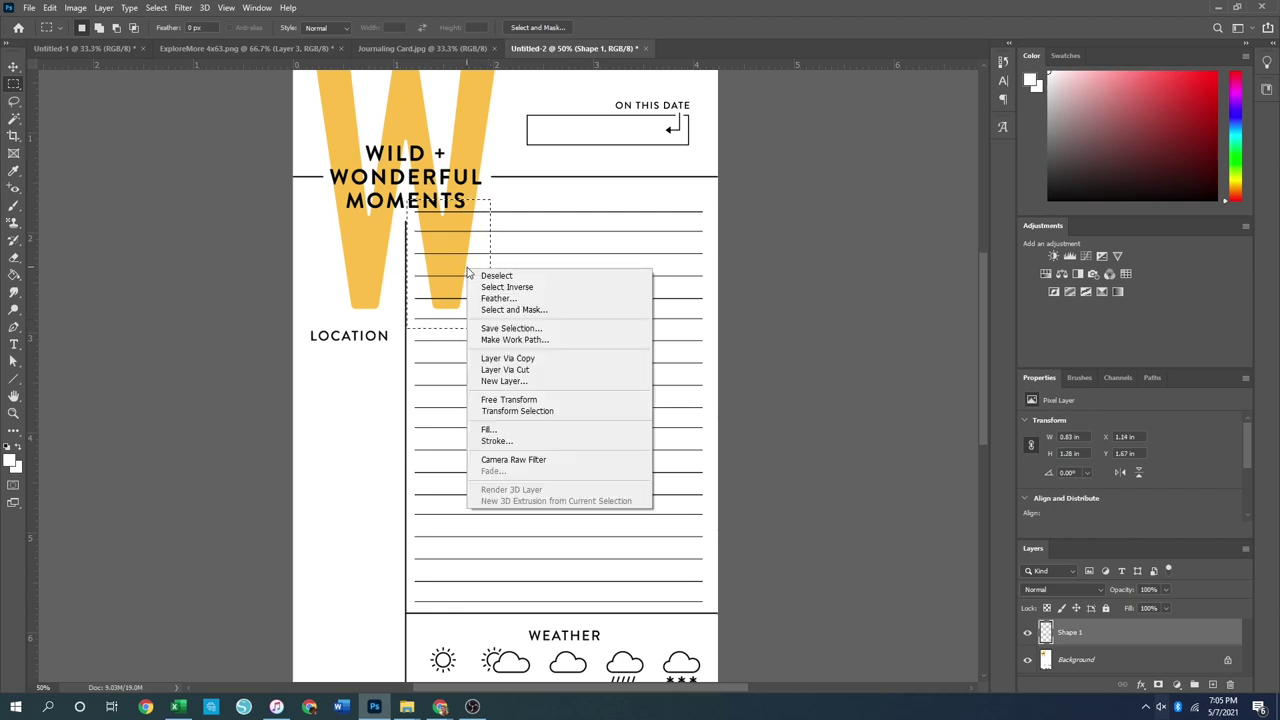
click(573, 368)
key(Delete)
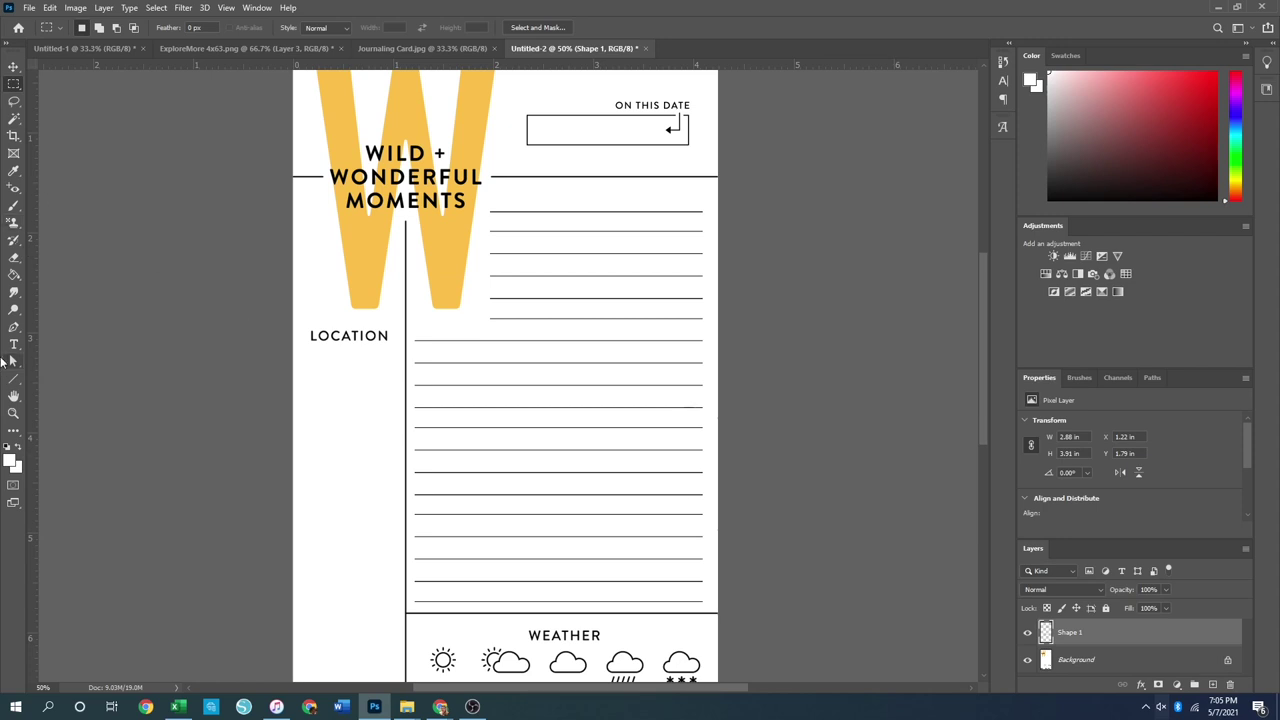
Examine the trimmed journaling lines up close and in the layout of the whole card
click(13, 413)
click(532, 492)
right_click(562, 502)
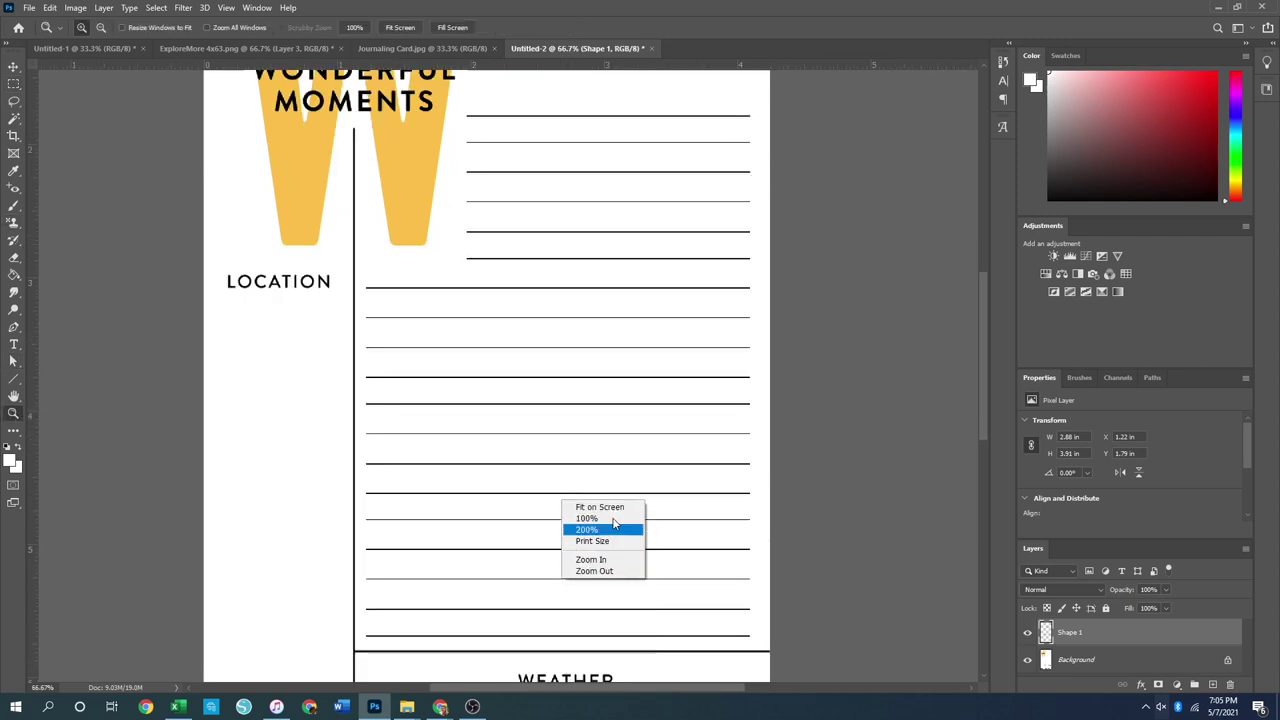
click(612, 507)
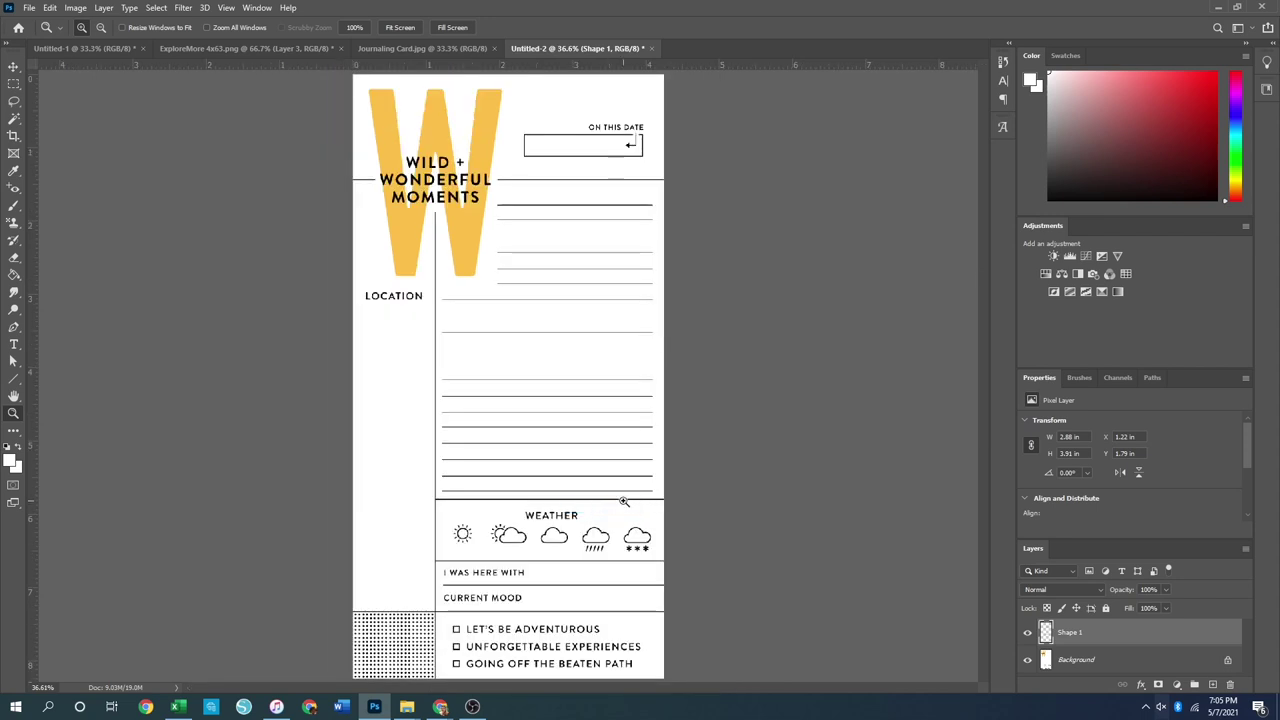
click(580, 362)
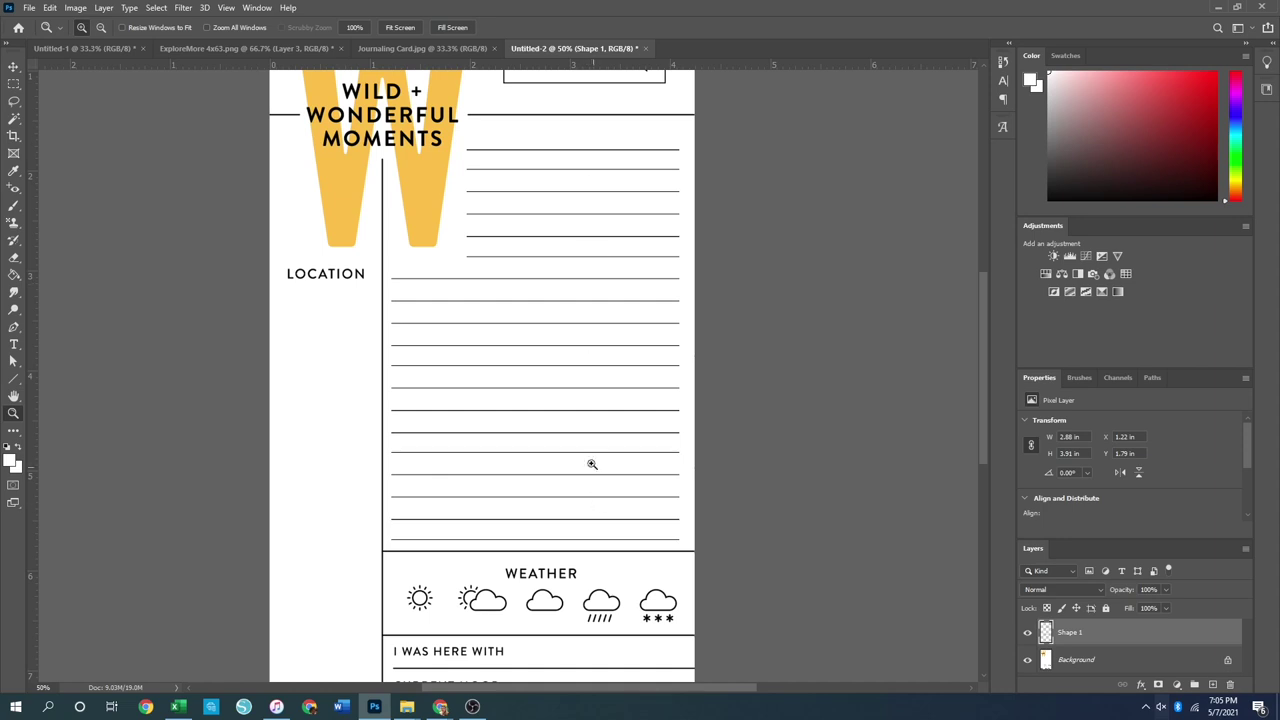
alt+click(589, 460)
alt+click(589, 460)
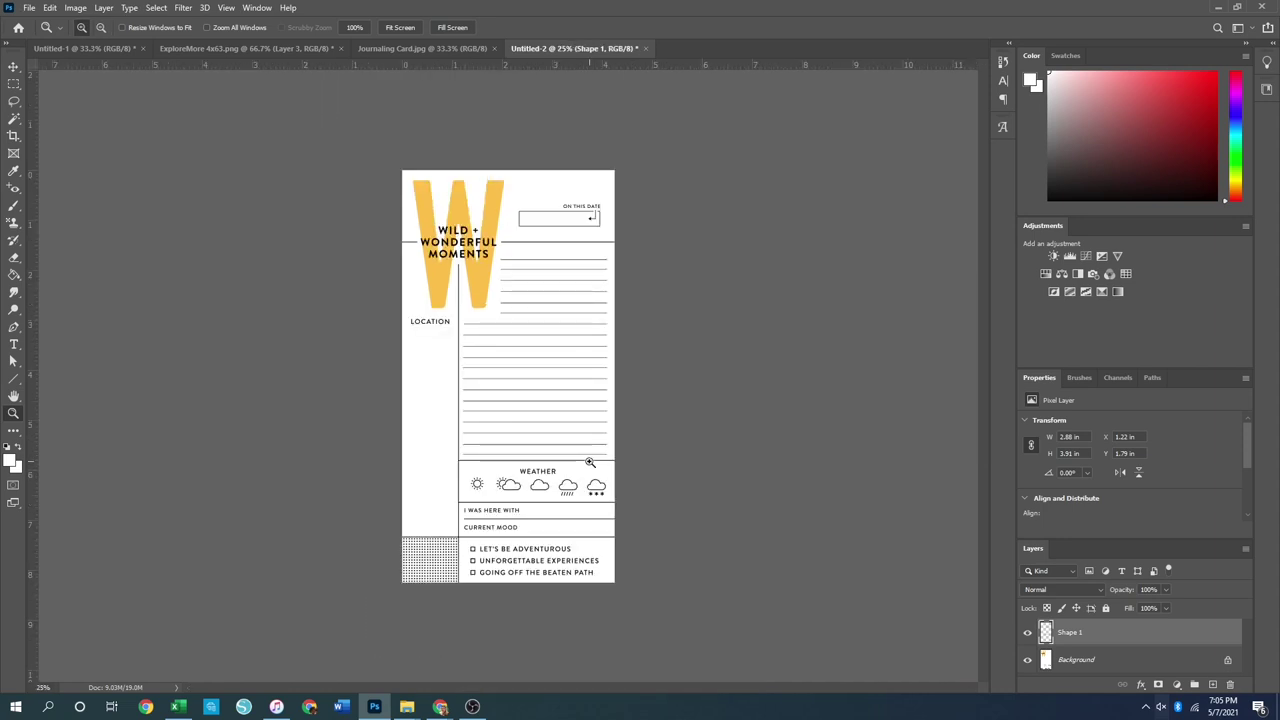